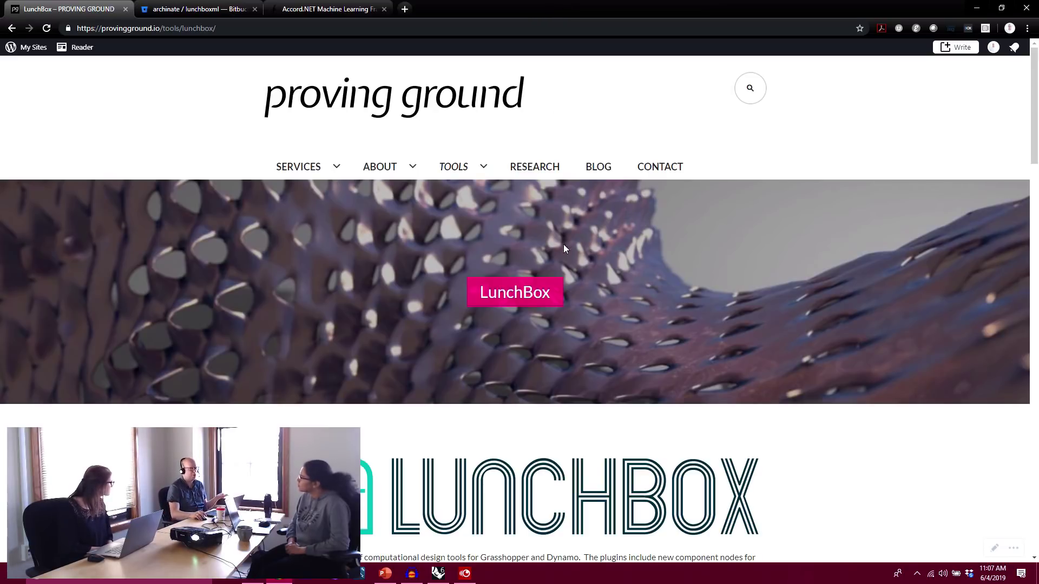
- Review the LunchBox page on the Proving Ground site, from the plugin description to the video and example images
scroll(650, 330, down, 1)
scroll(651, 330, down, 5)
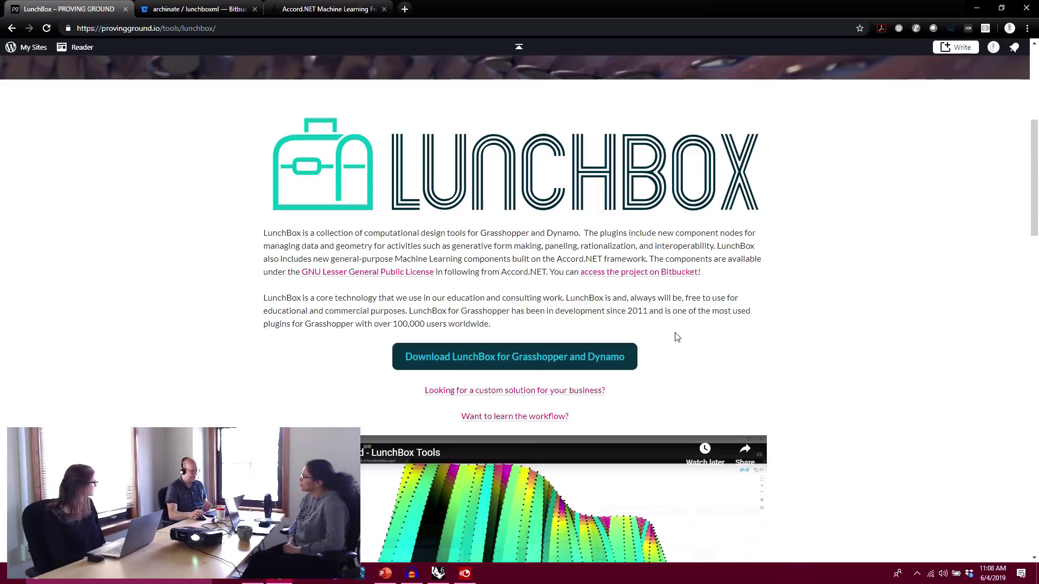
scroll(698, 375, down, 2)
scroll(680, 386, down, 8)
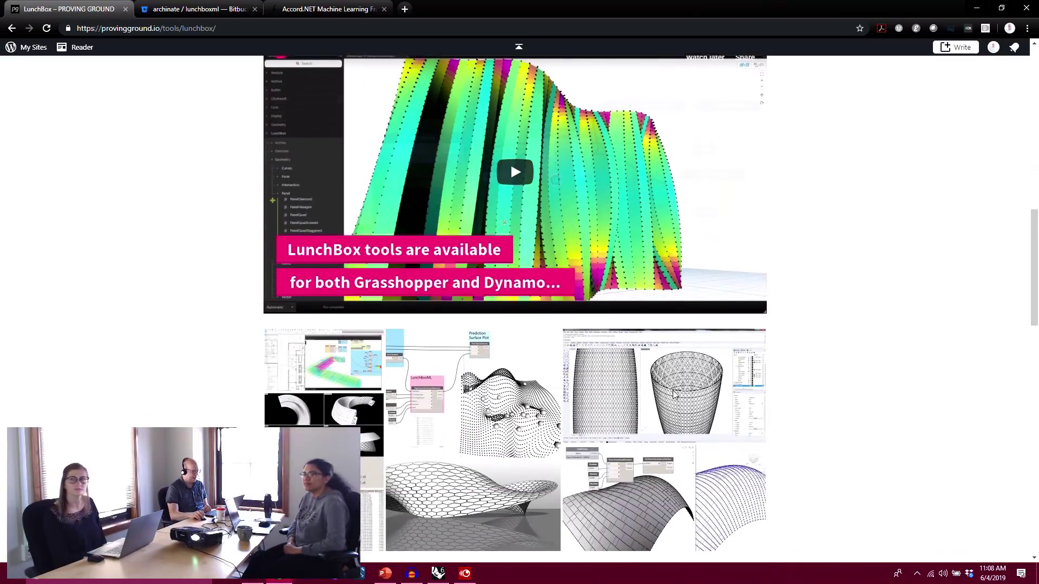
scroll(671, 401, up, 4)
scroll(671, 401, up, 8)
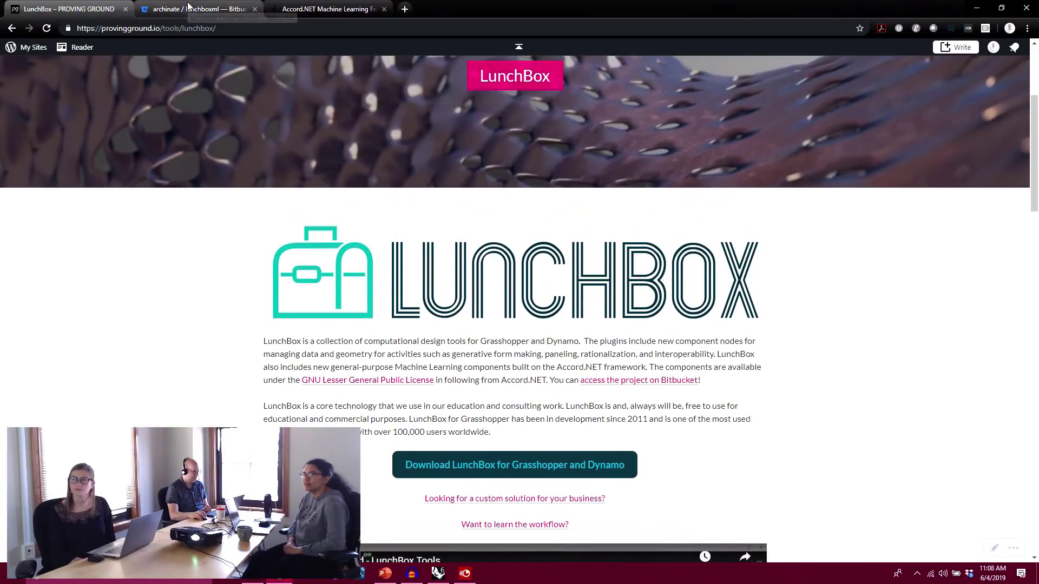
- Go to the LunchBoxML Bitbucket repository and review its source files and README
key(ctrl+Tab)
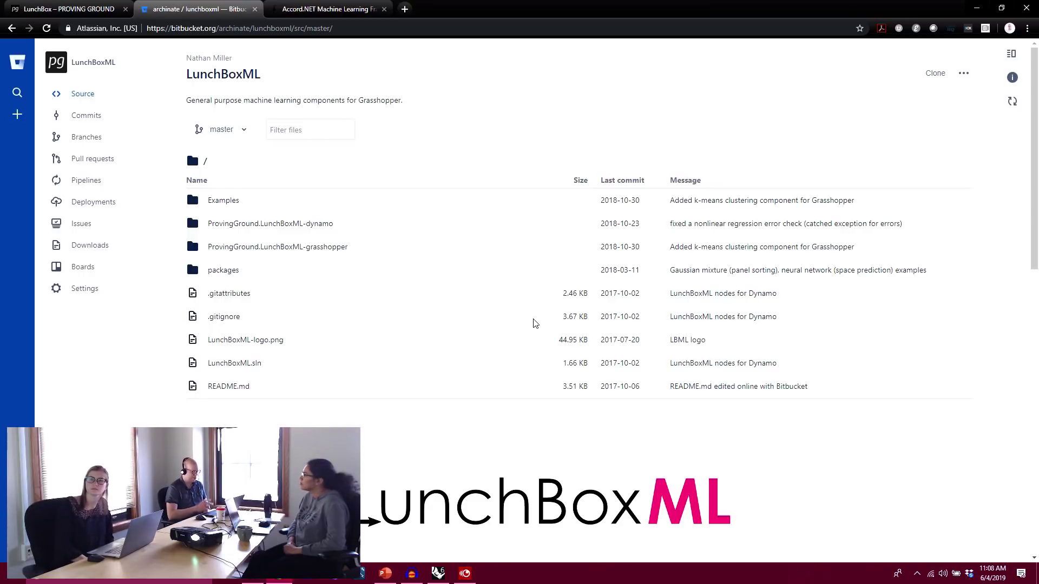
scroll(282, 346, down, 8)
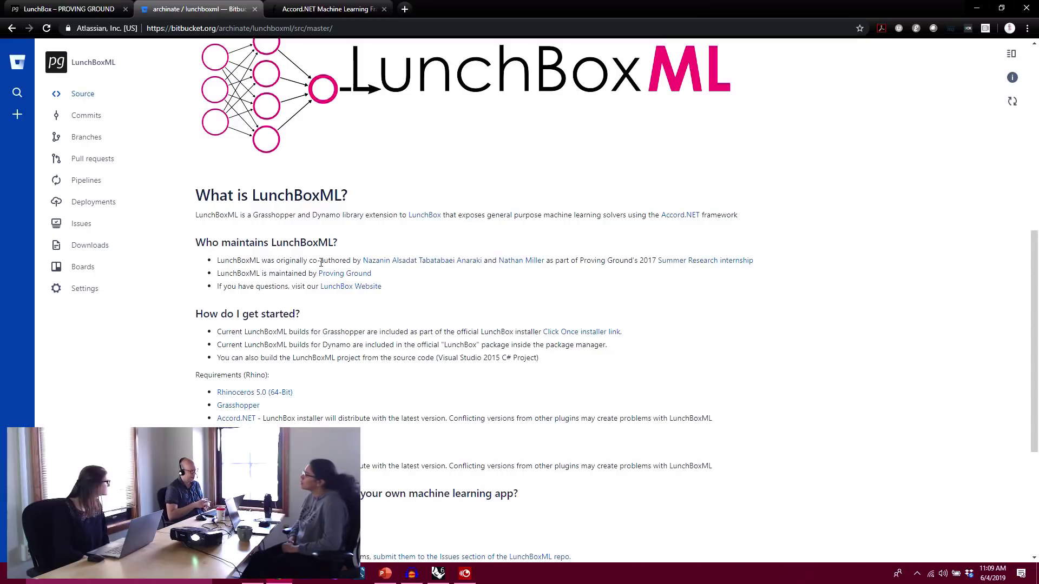
scroll(437, 333, up, 2)
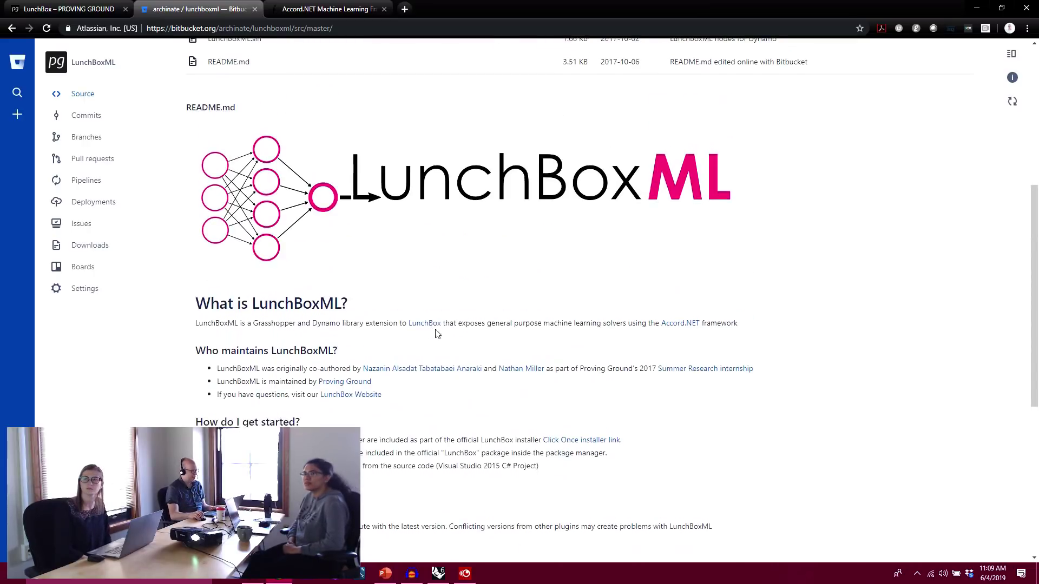
scroll(437, 333, up, 4)
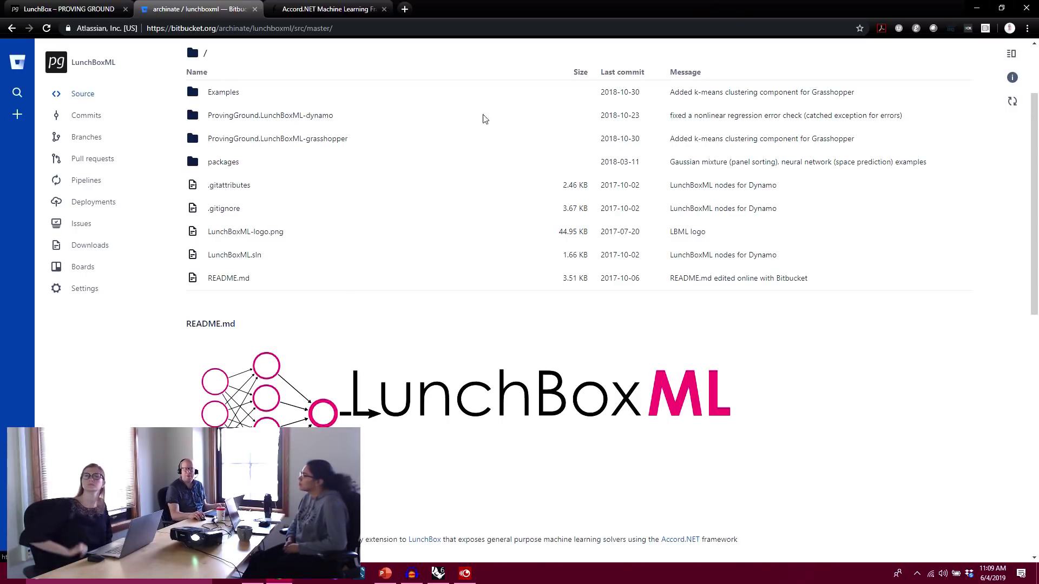
scroll(428, 192, down, 2)
scroll(427, 195, down, 1)
scroll(427, 195, up, 5)
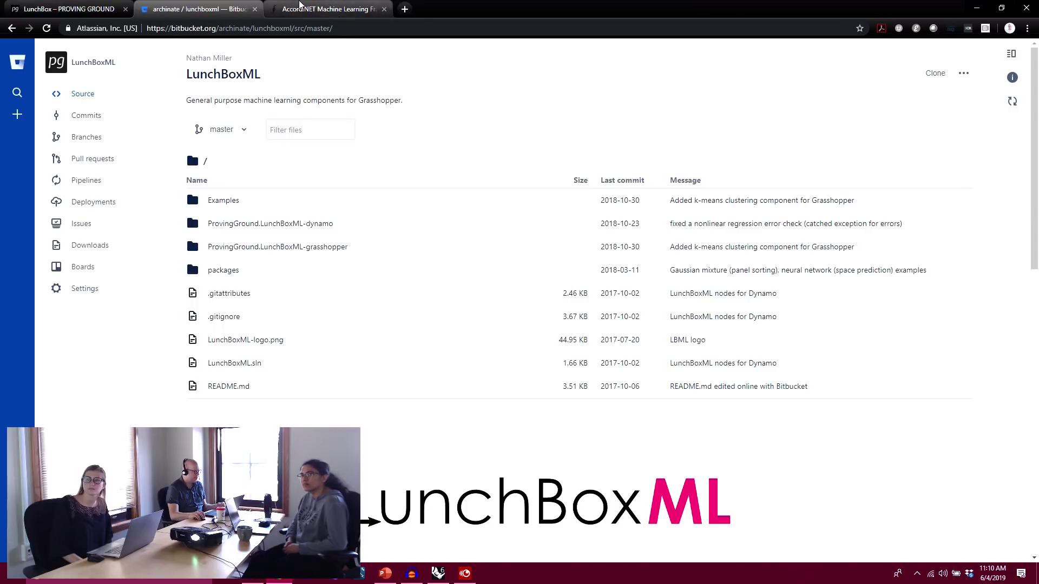
- Go to the Accord.NET Framework home page and review its machine learning categories, including Classification, Regression and Clustering
click(347, 10)
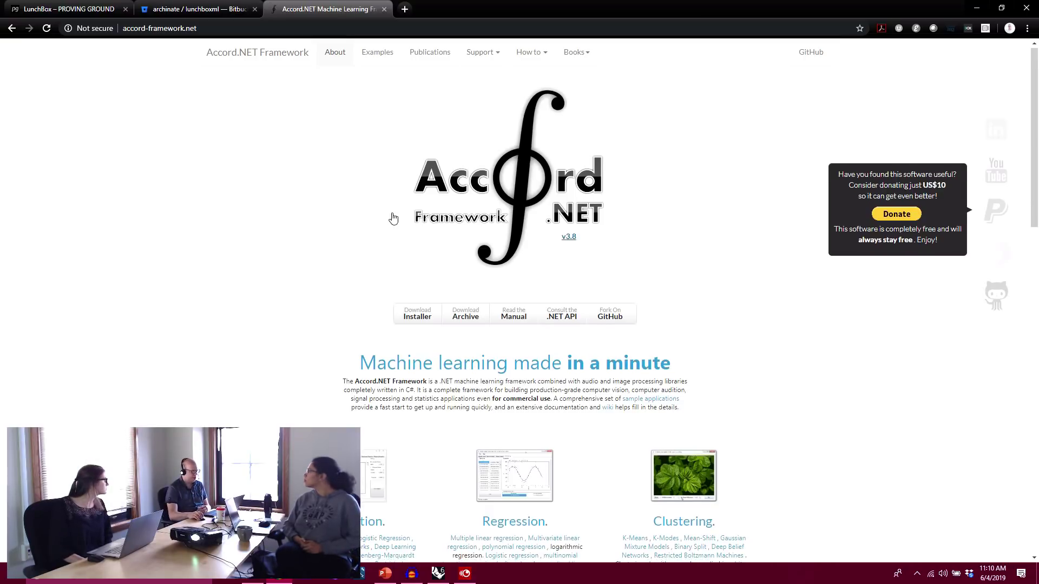
scroll(395, 218, down, 5)
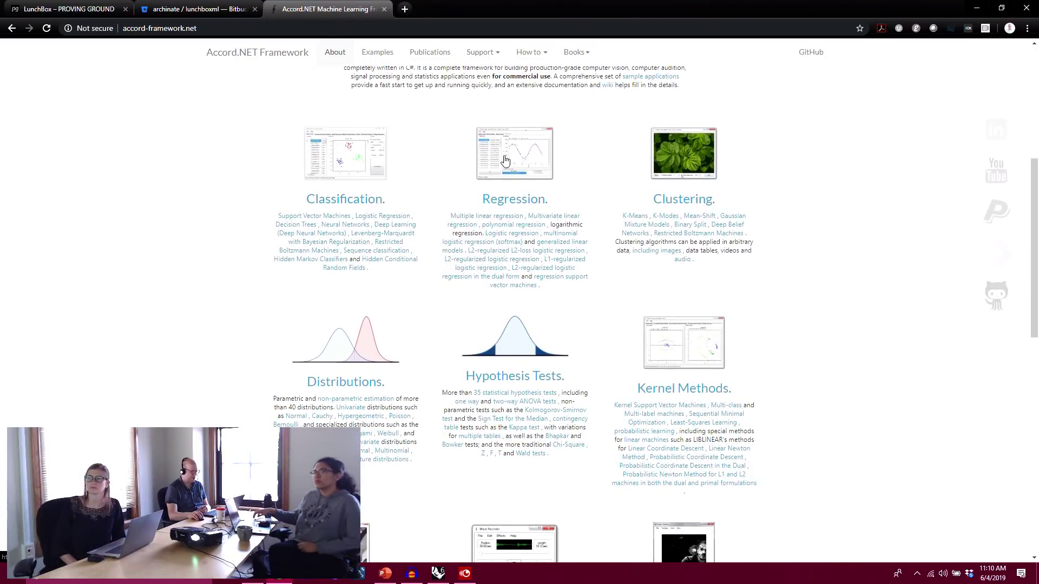
scroll(596, 247, down, 1)
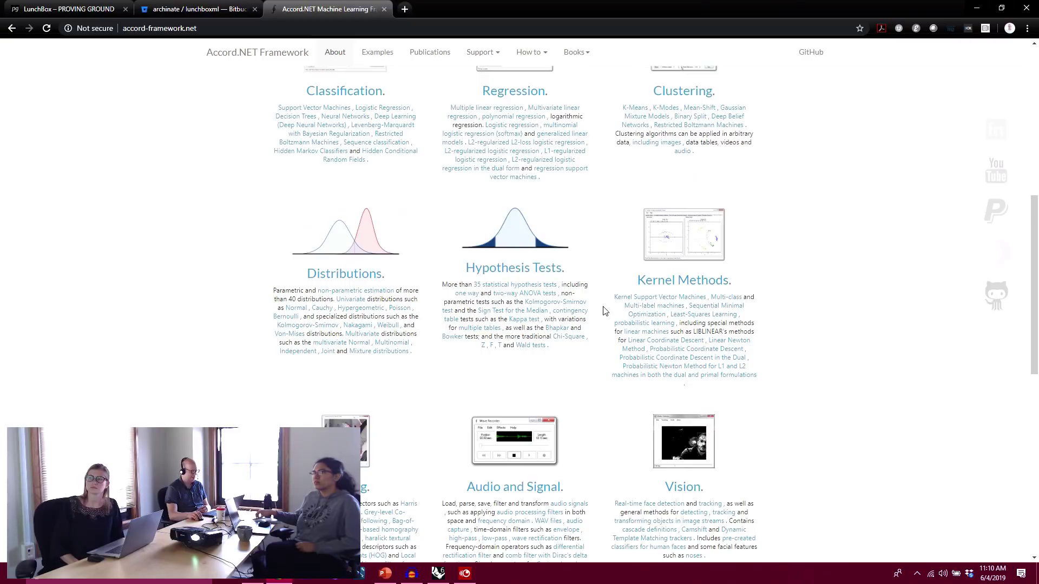
scroll(605, 308, down, 3)
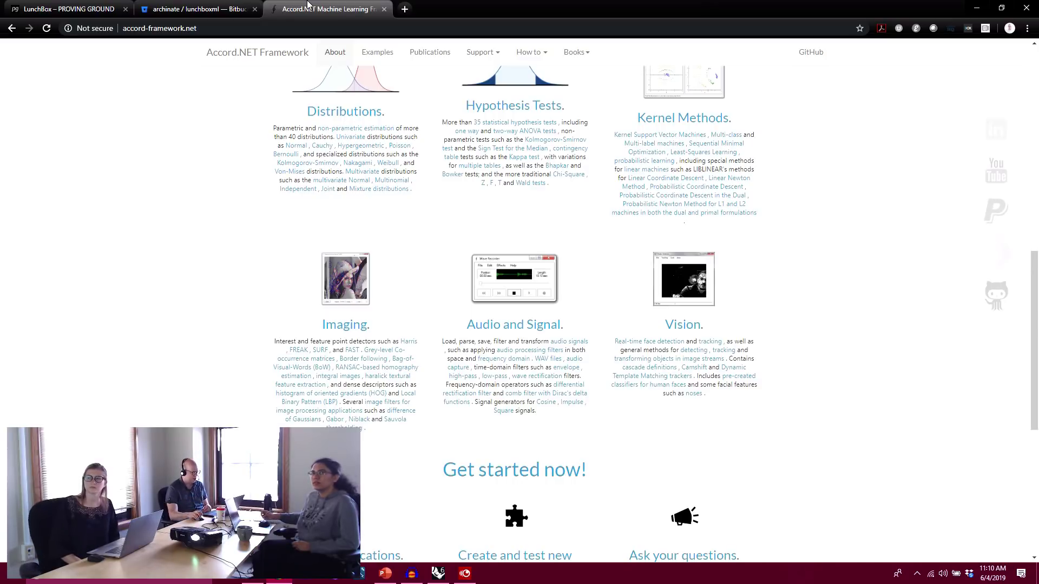
scroll(676, 379, up, 1)
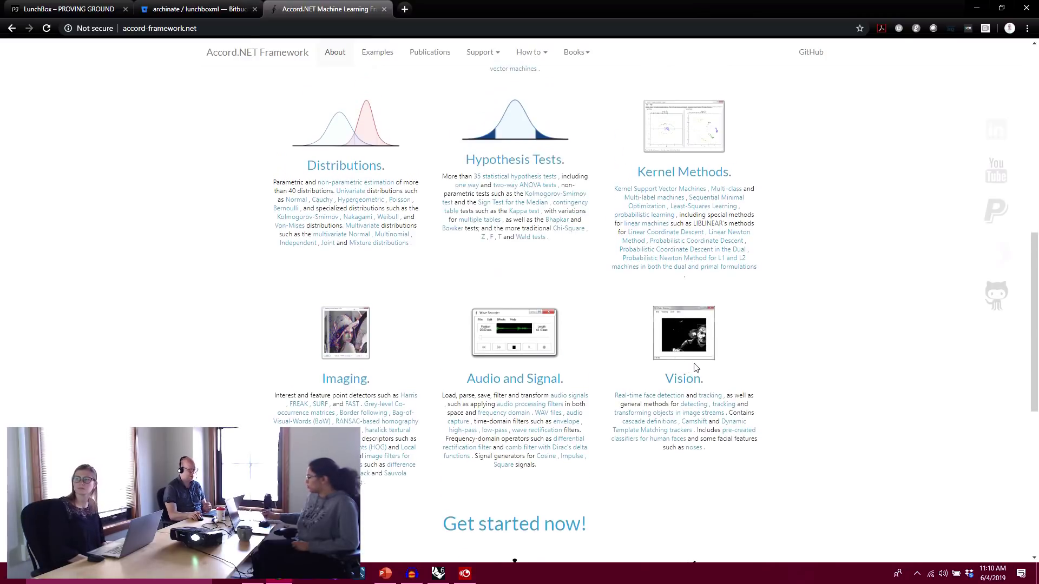
scroll(682, 352, up, 7)
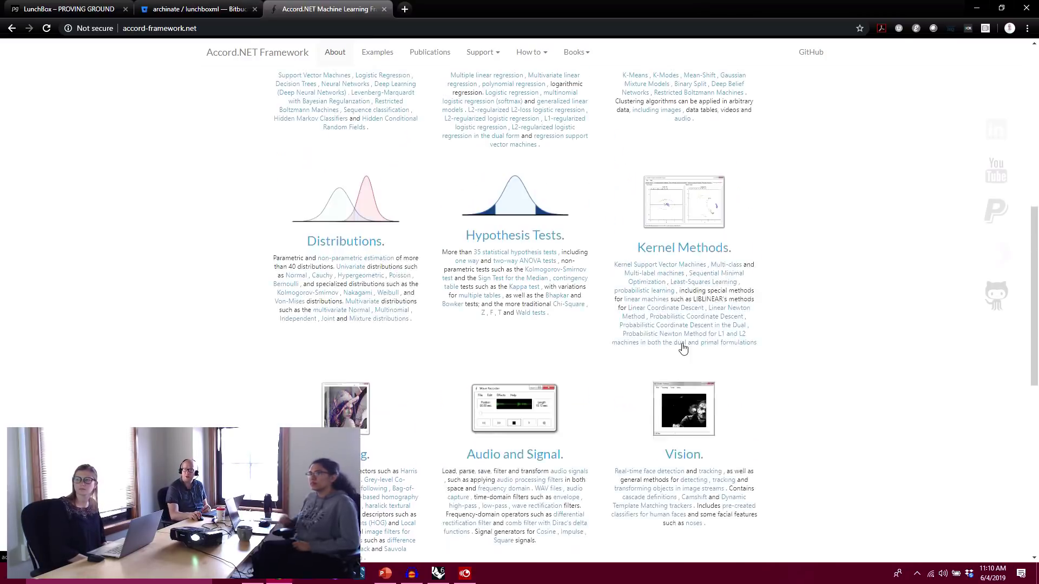
scroll(684, 357, up, 1)
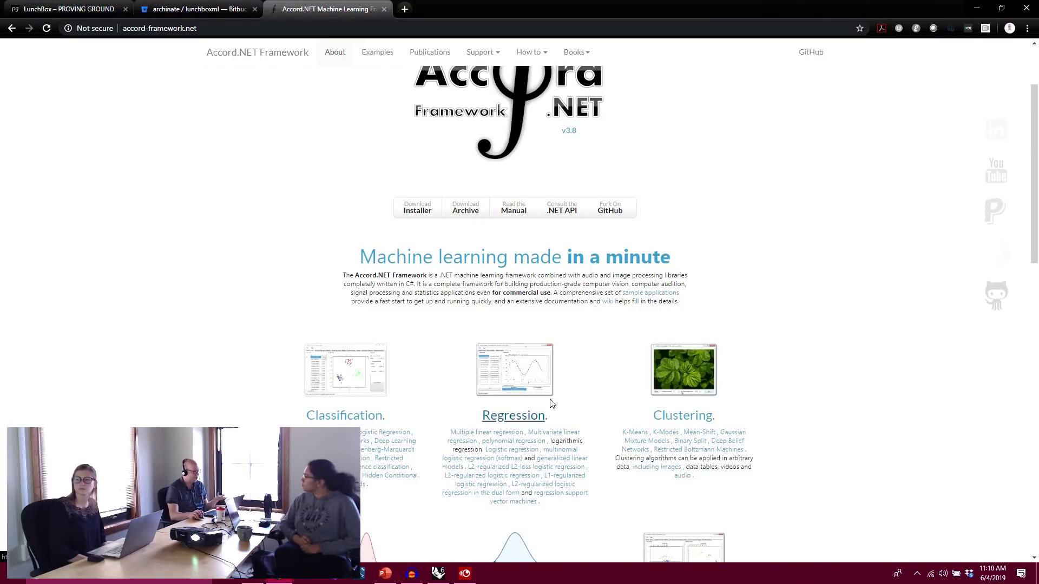
scroll(511, 416, down, 1)
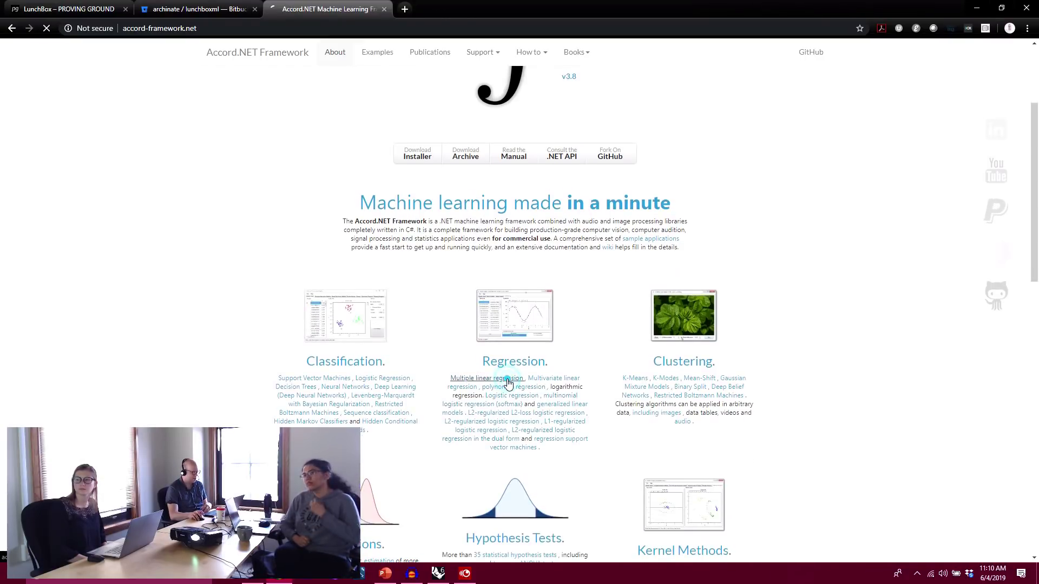
- Open the Multiple linear regression documentation and examine its methods and the plane-fitting code example
click(506, 379)
scroll(615, 256, down, 3)
scroll(615, 256, down, 20)
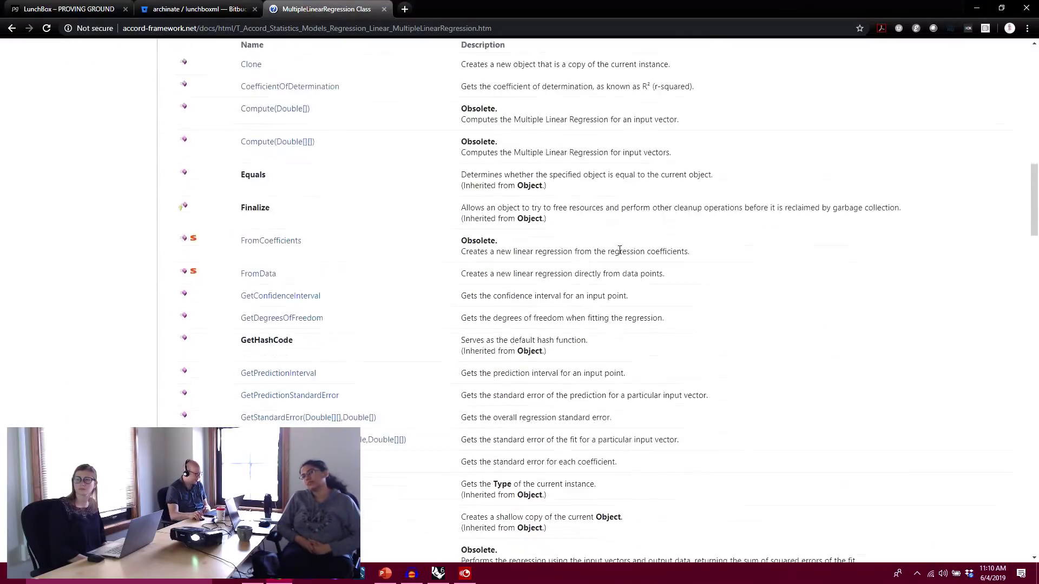
scroll(620, 250, down, 9)
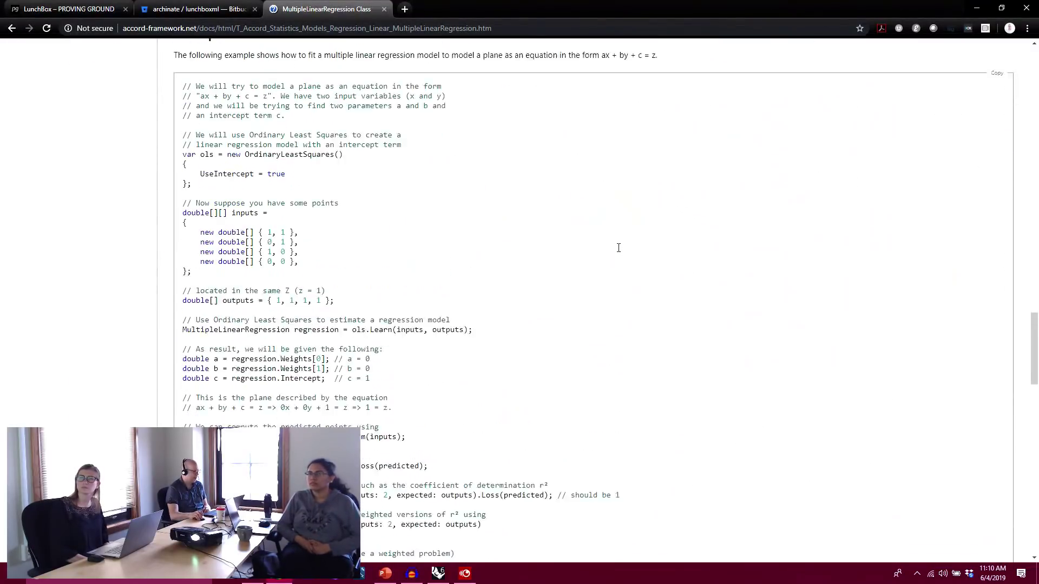
scroll(620, 249, up, 2)
scroll(437, 319, down, 3)
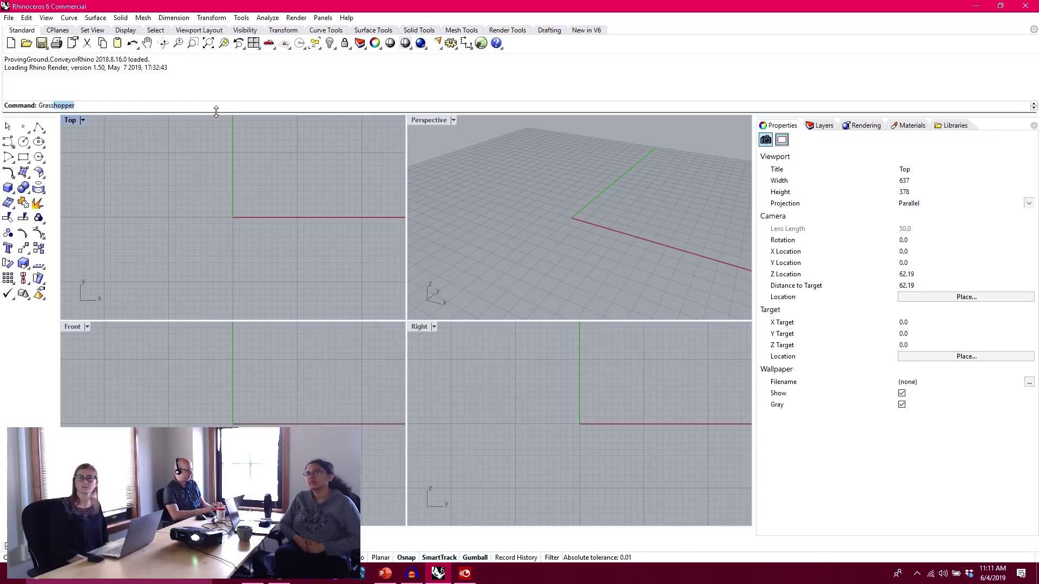
- In Rhino, launch Grasshopper and view the full list of LunchBox Machine Learning components
key(Return)
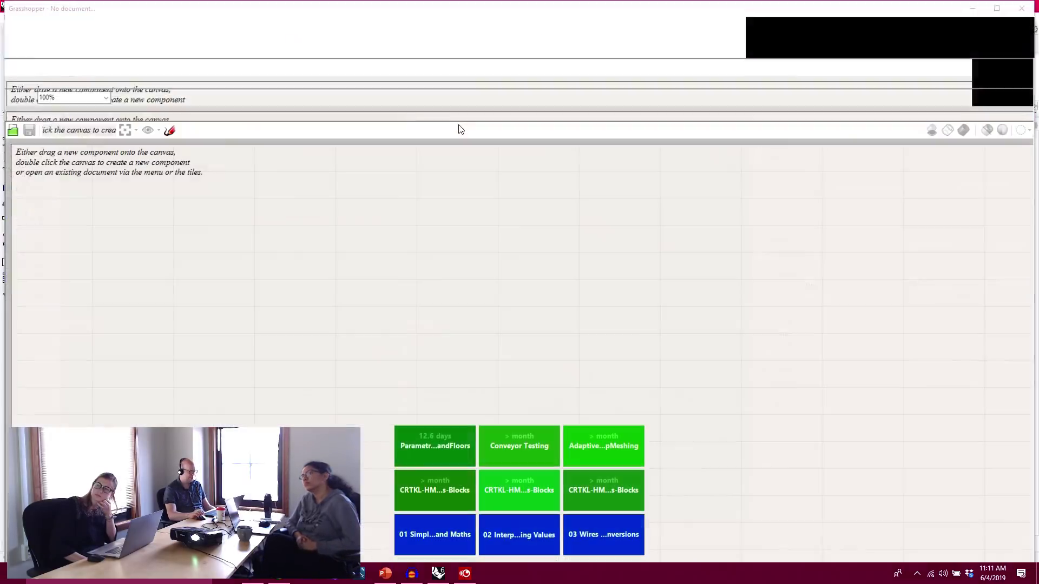
click(410, 36)
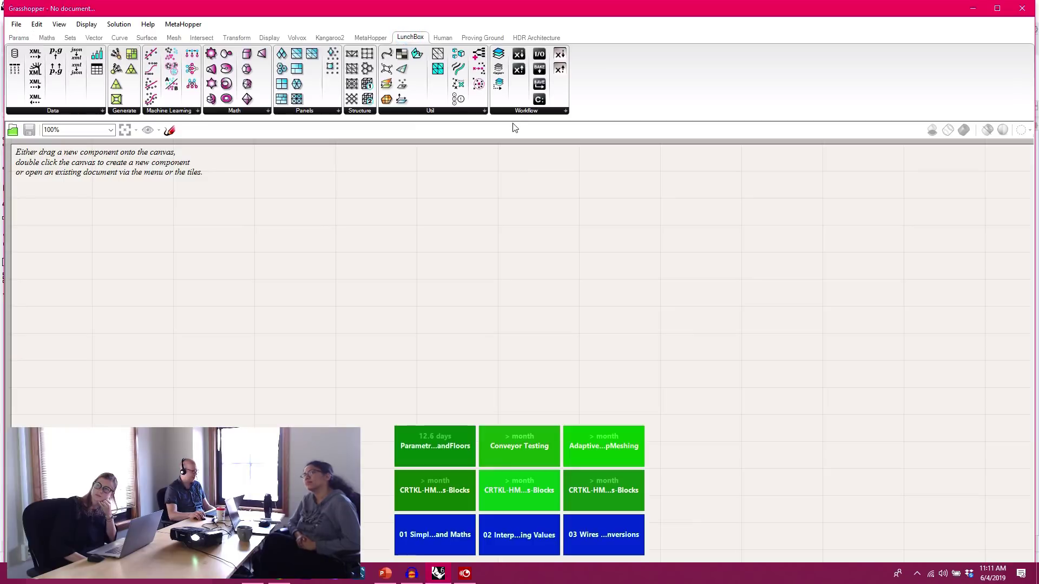
click(179, 111)
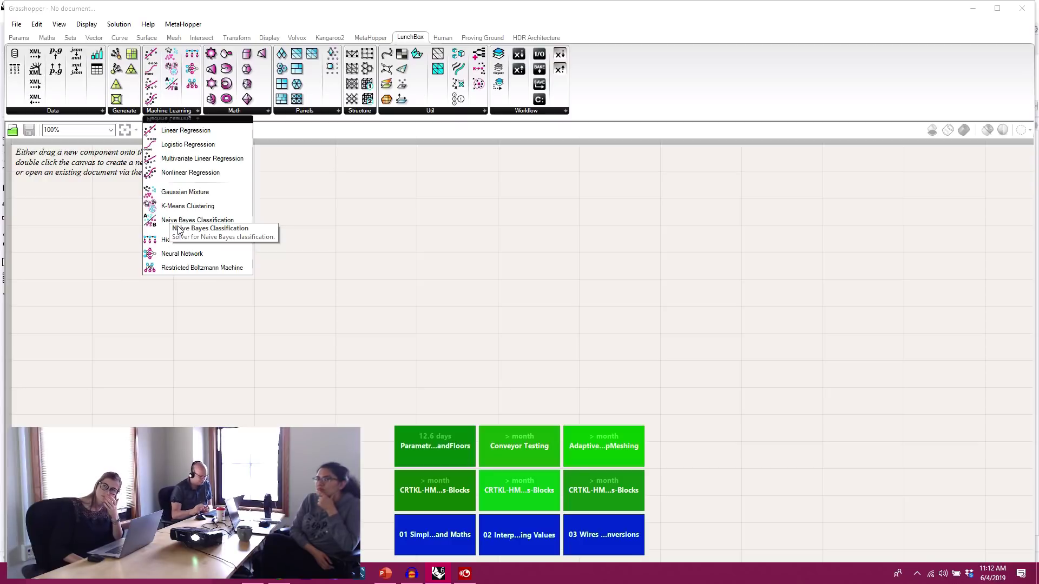
click(489, 332)
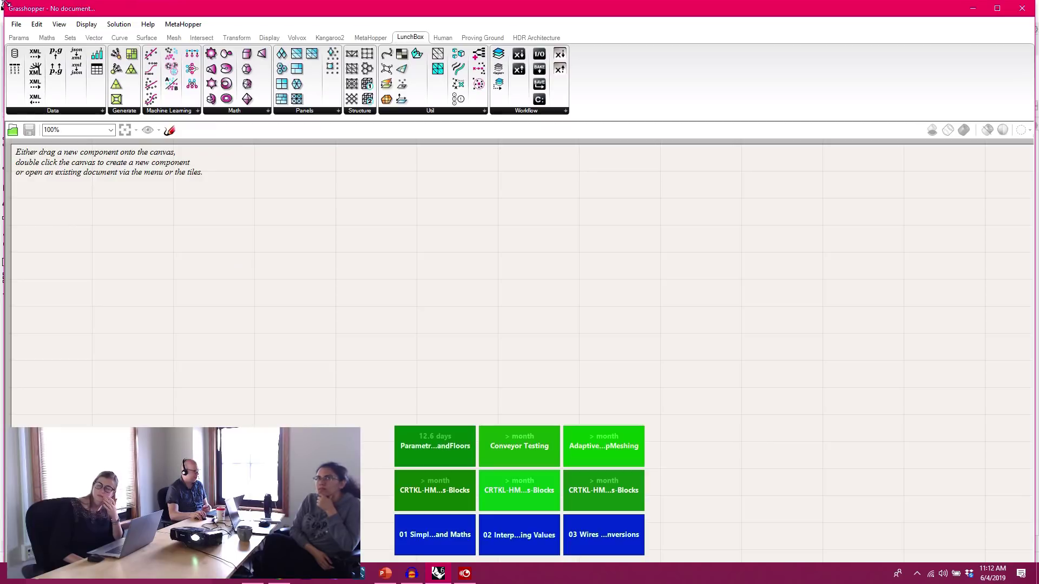
- Open NonlinearRegression-CurvePlot.gh from Desktop > LunchBoxML > 01 - Regression and resize and reposition the Grasshopper window over Rhino
drag(3, 7, 339, 50)
click(278, 58)
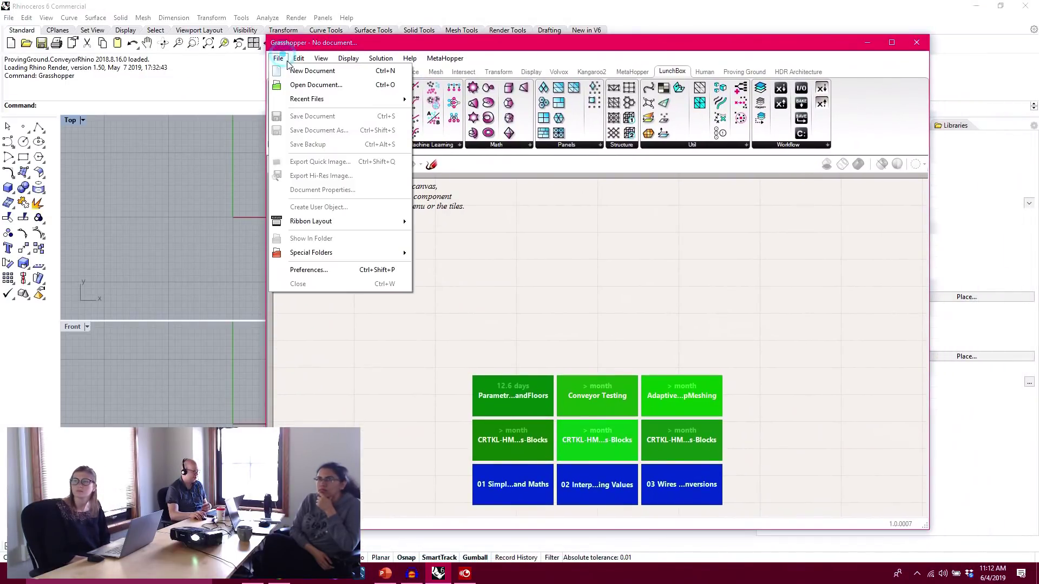
click(296, 90)
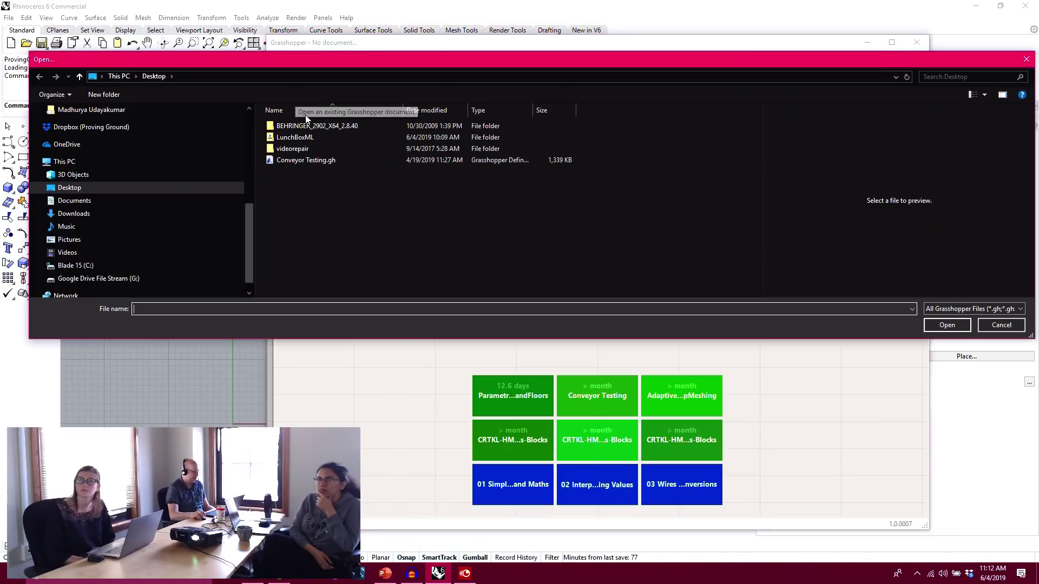
scroll(198, 131, up, 6)
click(119, 132)
double_click(284, 136)
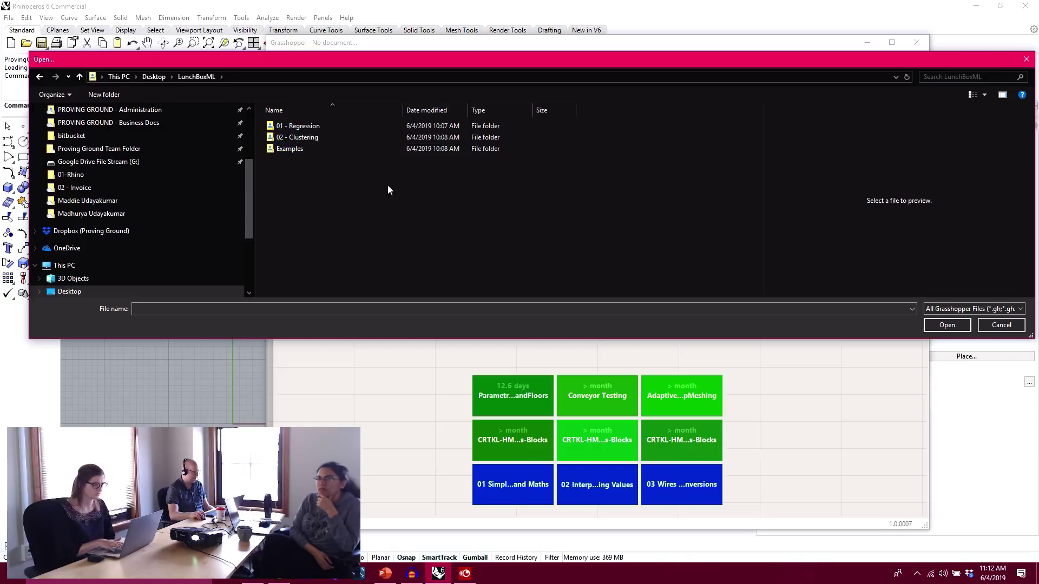
double_click(318, 125)
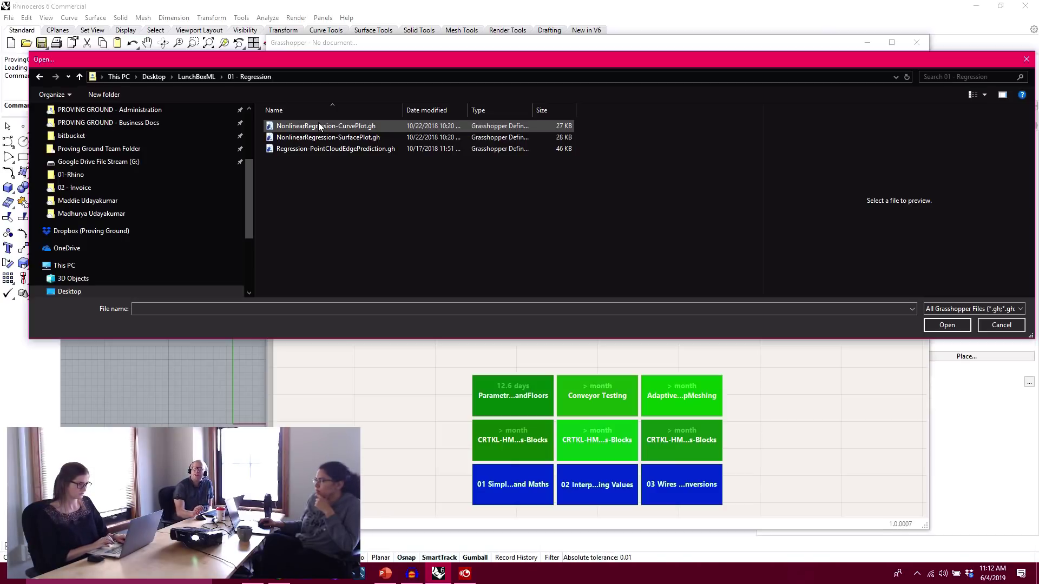
double_click(363, 127)
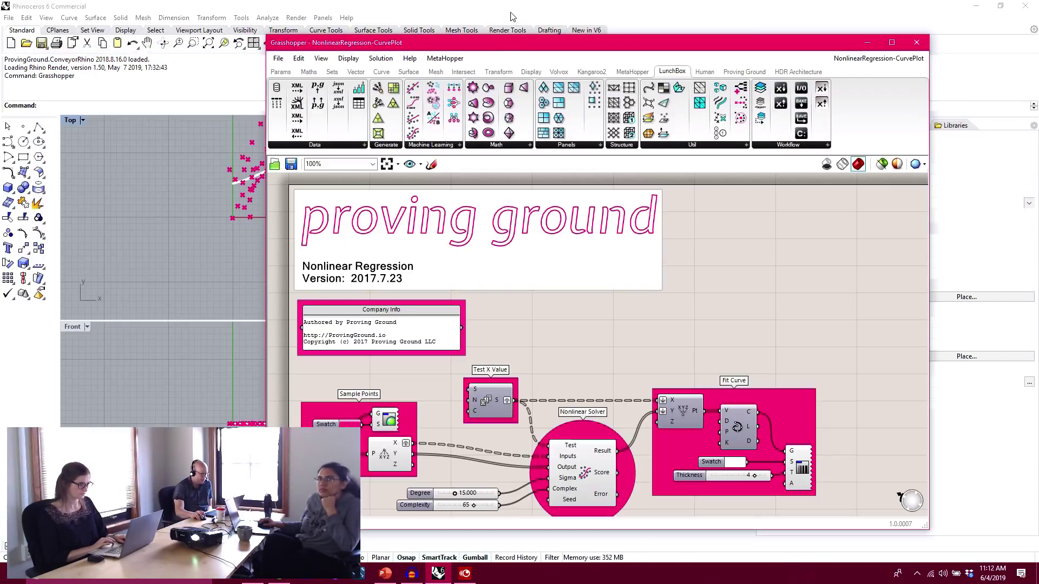
drag(507, 46, 541, 12)
click(310, 24)
click(335, 49)
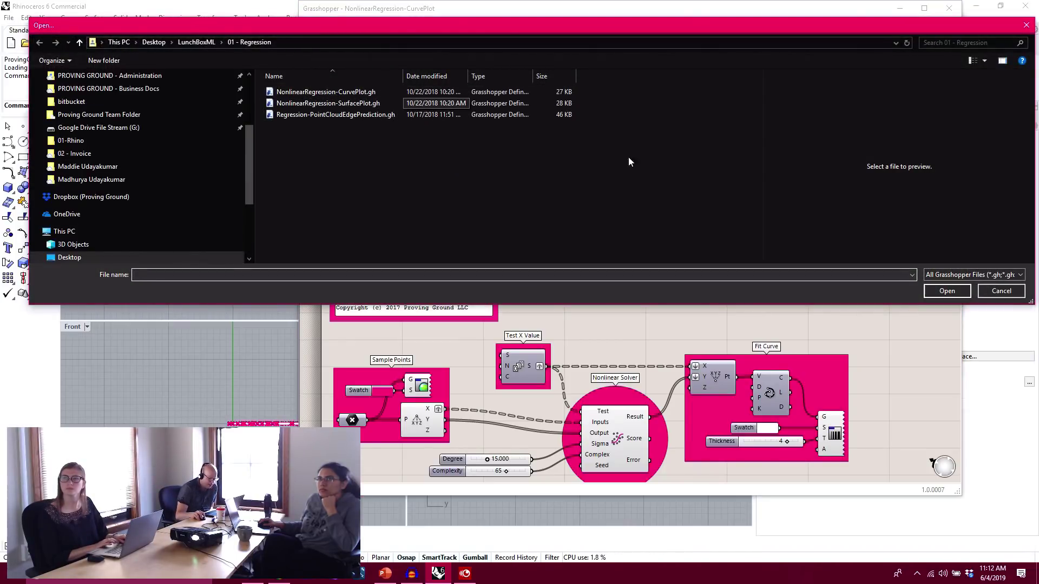
click(1001, 291)
- Examine the nonlinear regression definition, from the Sample Points and Test X Value groups to the Nonlinear Solver's inputs
right_drag(645, 313, 673, 234)
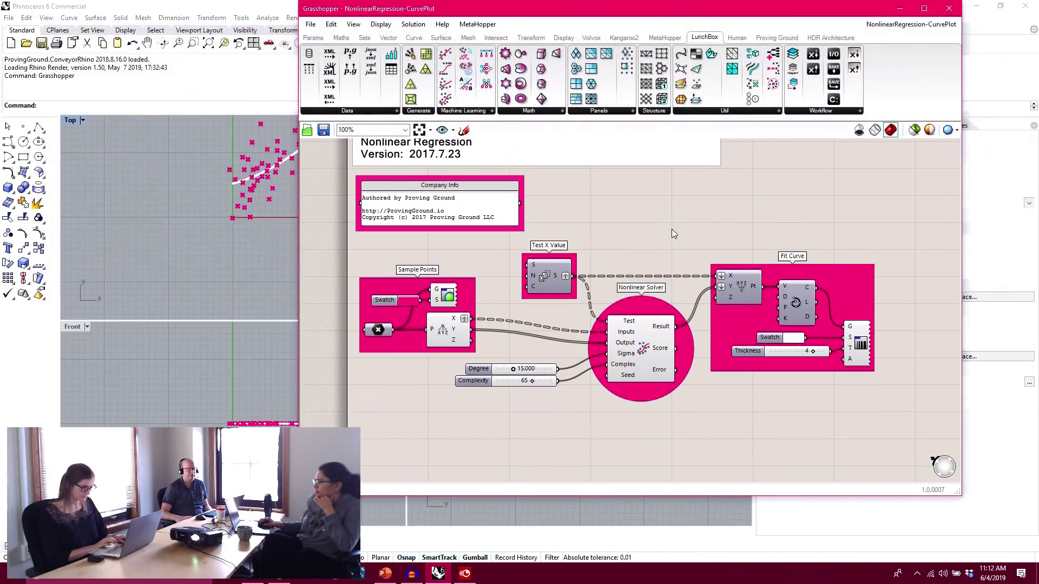
scroll(521, 356, up, 2)
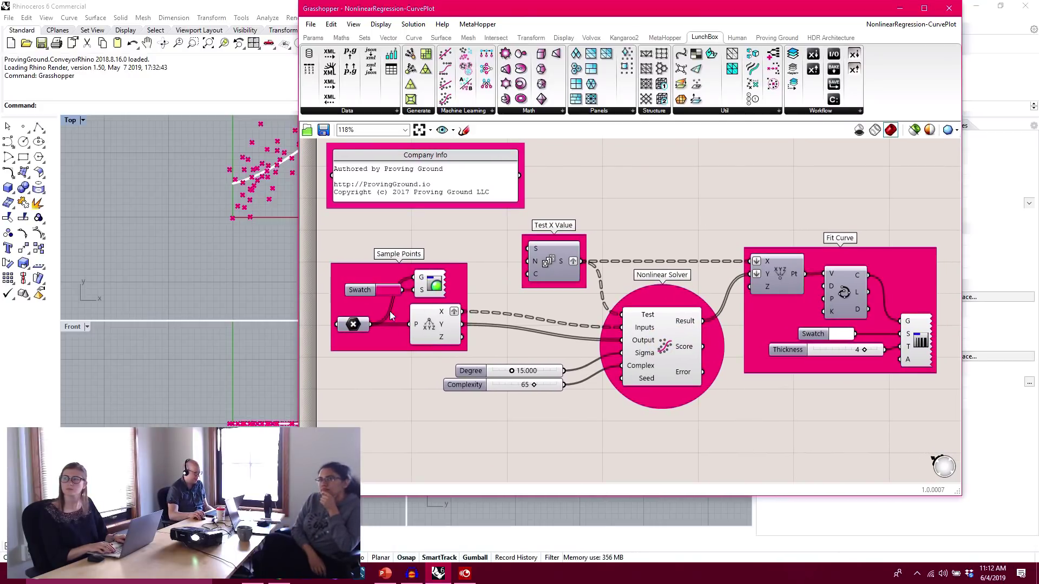
click(433, 322)
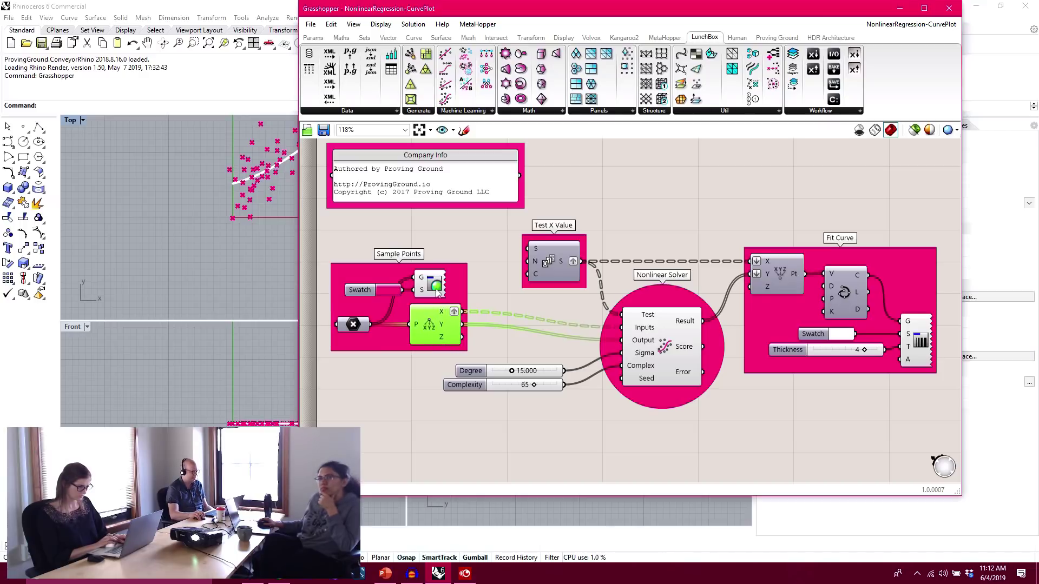
scroll(639, 322, up, 3)
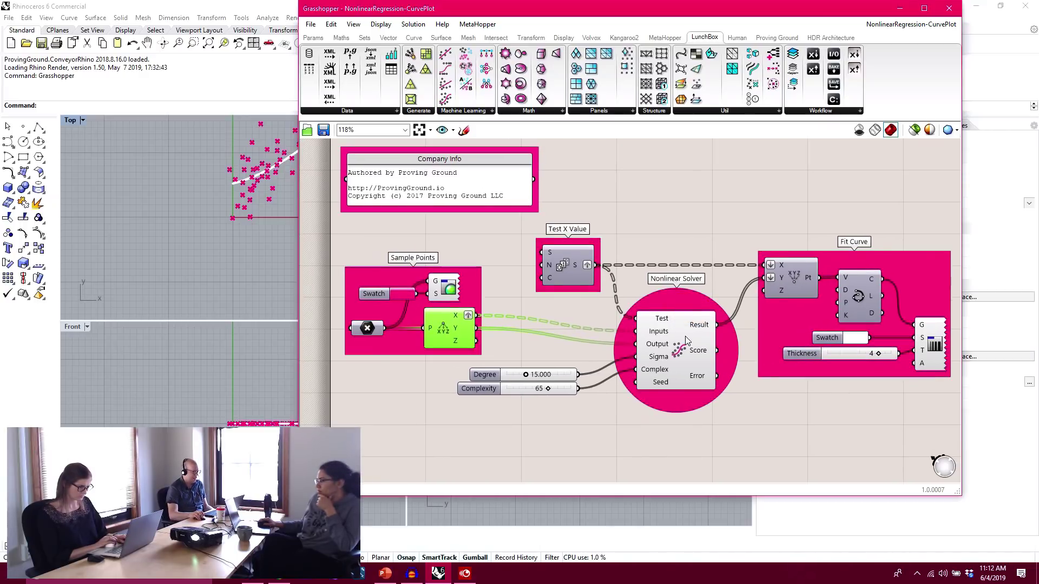
right_drag(495, 298, 530, 279)
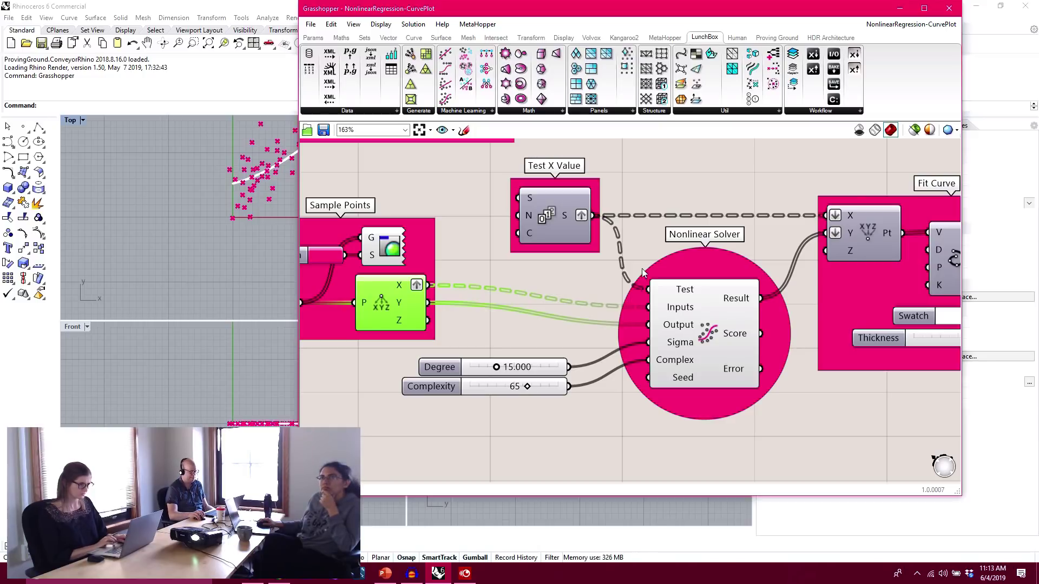
click(664, 346)
drag(664, 346, 711, 411)
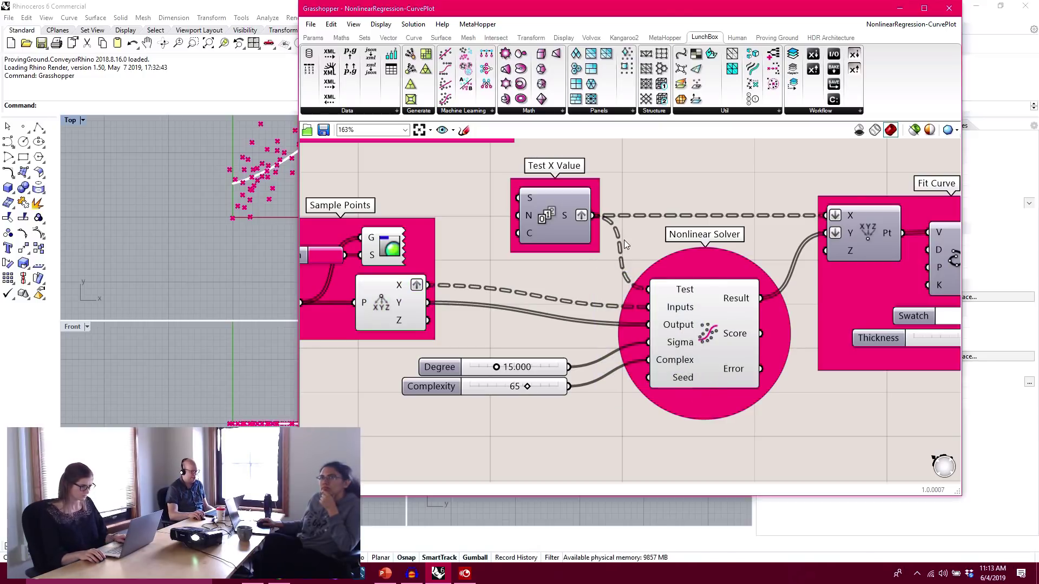
- Select the Test X Value group's Series component and move the Grasshopper window aside to uncover Rhino's viewports
scroll(574, 222, up, 2)
click(551, 216)
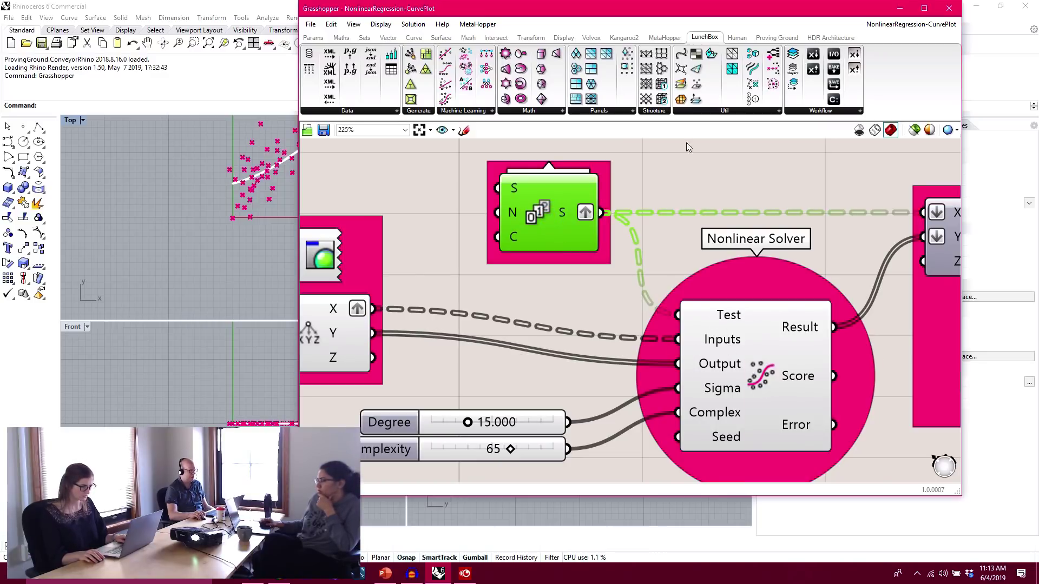
drag(664, 5, 827, 86)
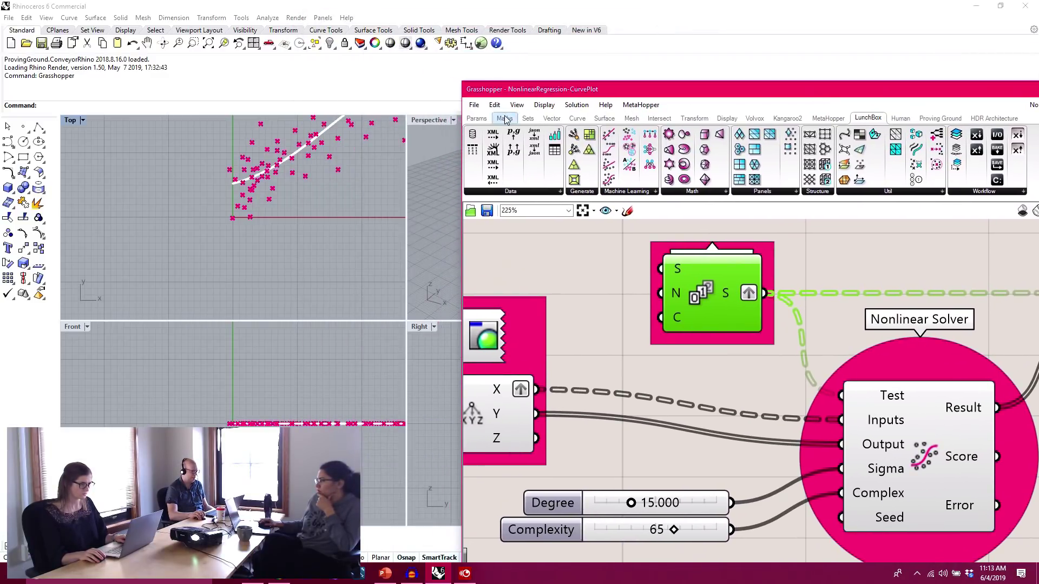
- Maximize Rhino's Top viewport and frame all the sample points together with the fit curve
double_click(433, 121)
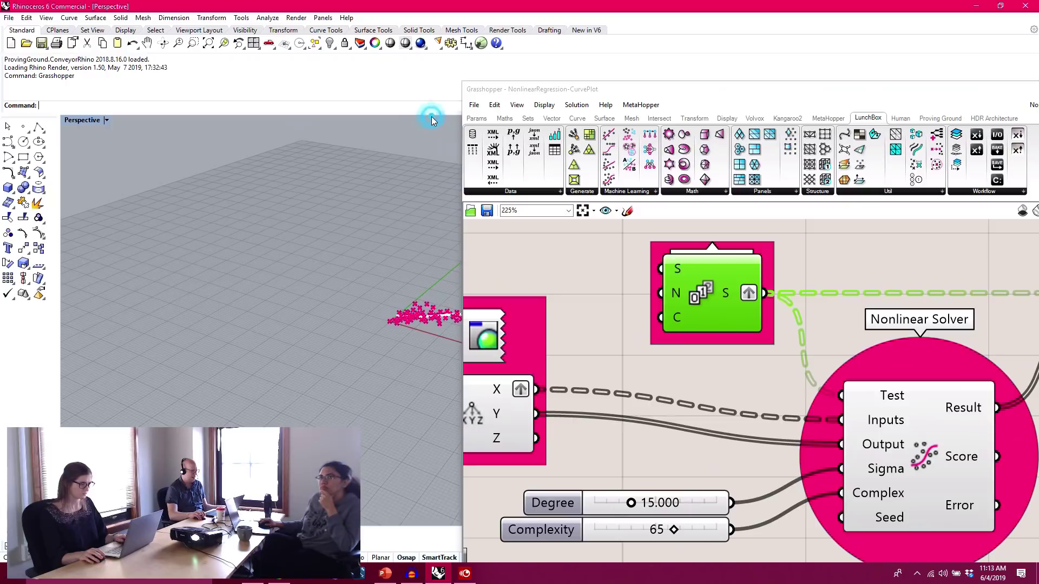
double_click(86, 120)
right_drag(355, 154, 295, 215)
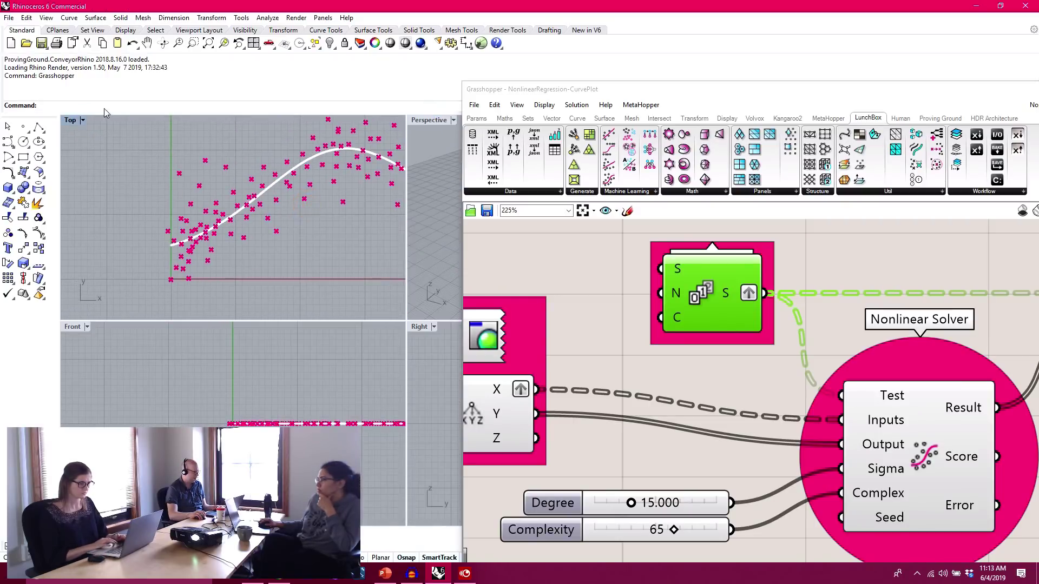
double_click(69, 122)
right_drag(359, 234, 187, 297)
scroll(301, 255, down, 6)
mouse_move(369, 322)
right_down()
mouse_move(318, 332)
mouse_move(317, 319)
mouse_move(351, 316)
right_up()
scroll(322, 329, down, 4)
scroll(287, 359, up, 2)
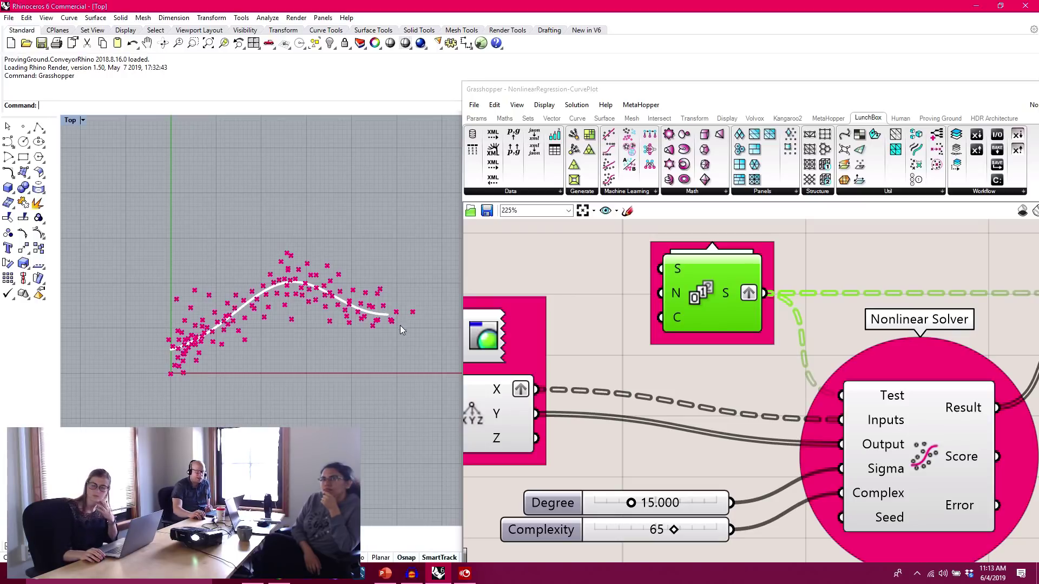
- Set the Nonlinear Solver's Degree slider to 1.245 and then to 19.659, comparing the fit curve in the Top viewport
right_drag(891, 493, 906, 415)
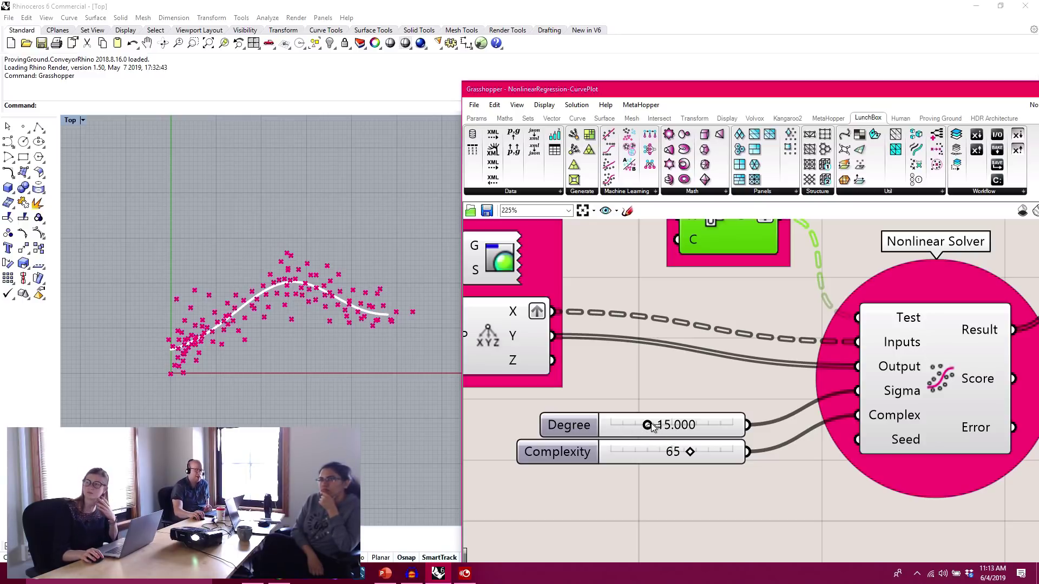
drag(648, 427, 614, 426)
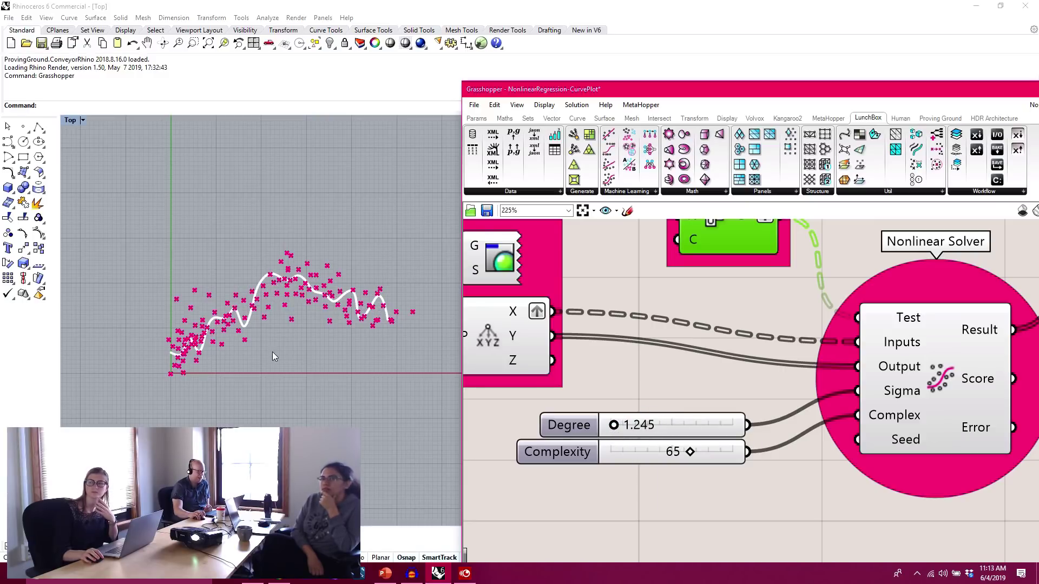
click(240, 343)
scroll(263, 299, up, 3)
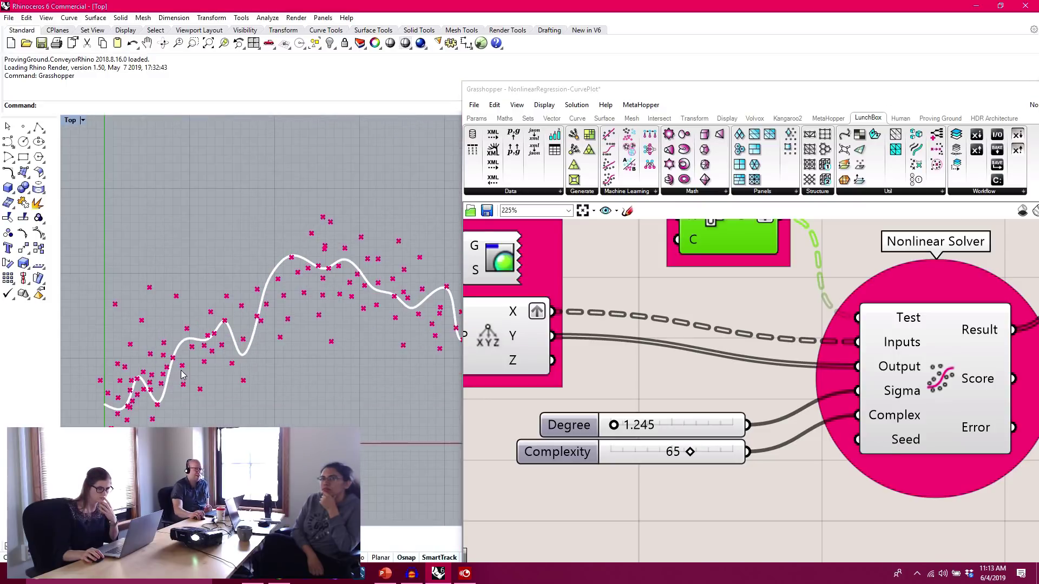
scroll(136, 387, down, 1)
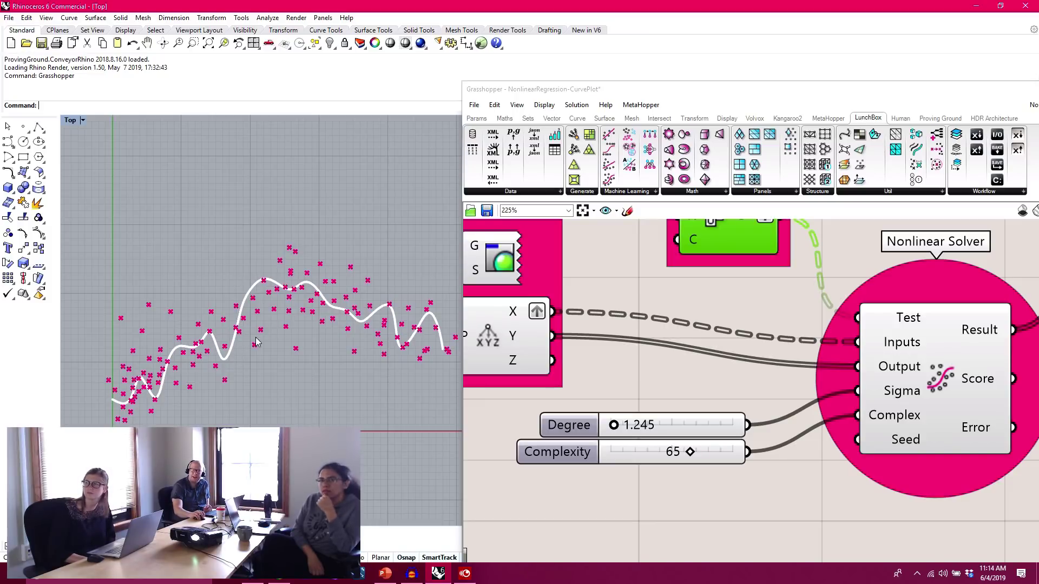
drag(613, 425, 655, 443)
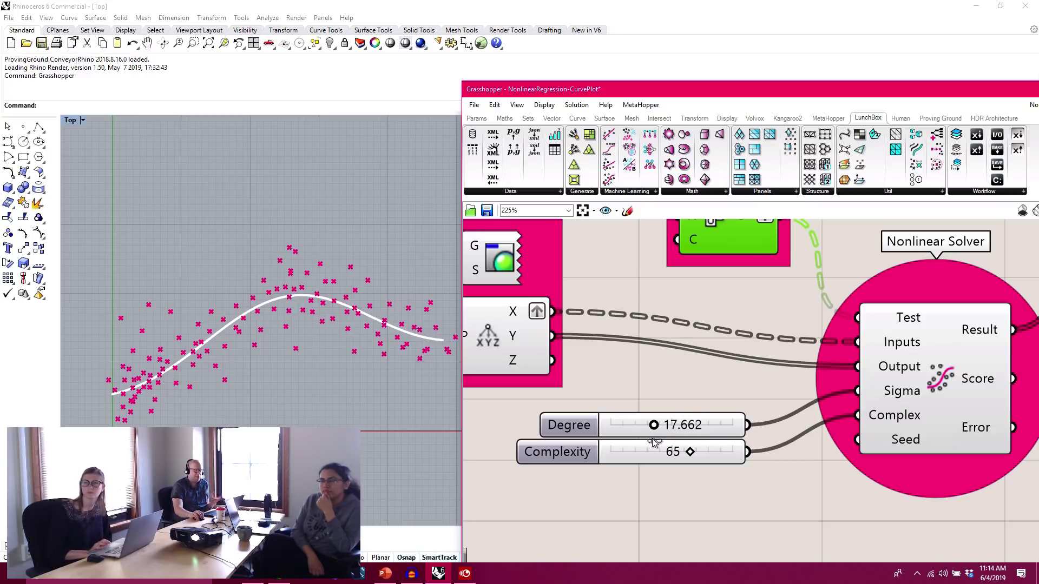
mouse_move(654, 443)
mouse_down()
mouse_move(665, 445)
mouse_move(641, 451)
mouse_move(656, 451)
mouse_up()
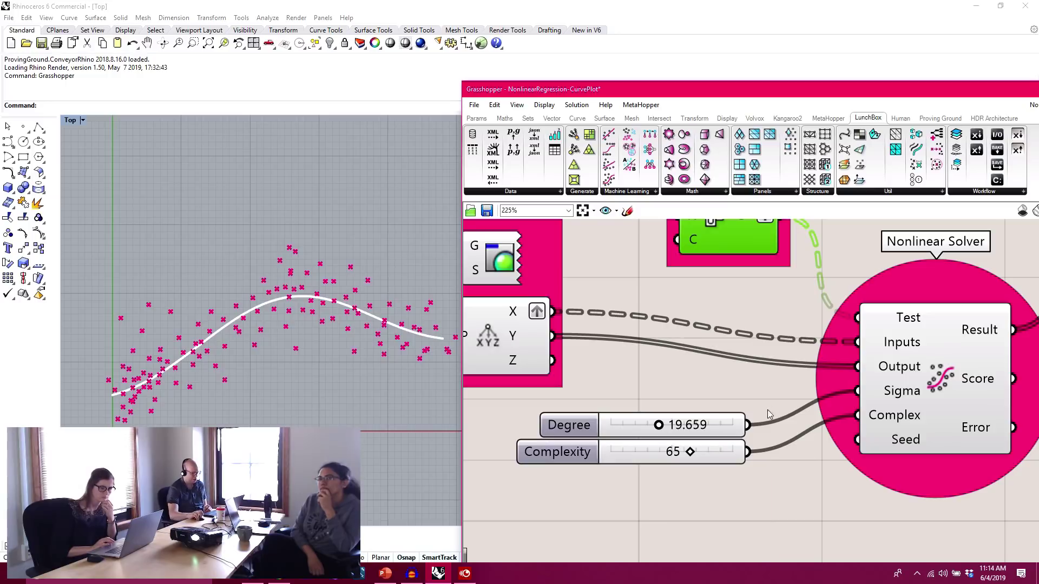
- Examine the Fit Curve group and highlight its components to identify the curve they draw in Rhino
scroll(947, 296, down, 4)
scroll(947, 297, up, 1)
scroll(947, 297, up, 3)
drag(592, 243, 1023, 544)
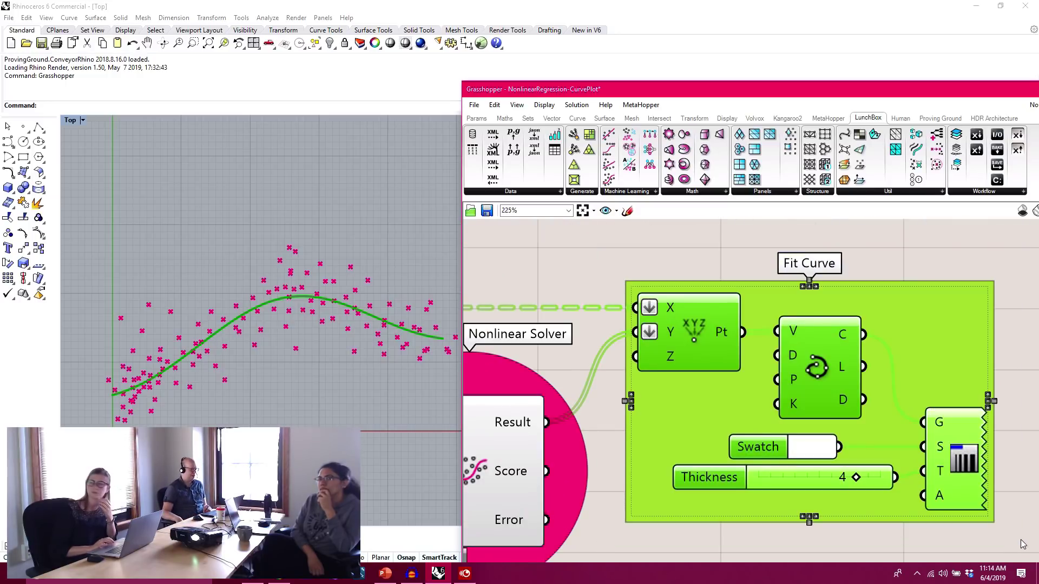
click(694, 268)
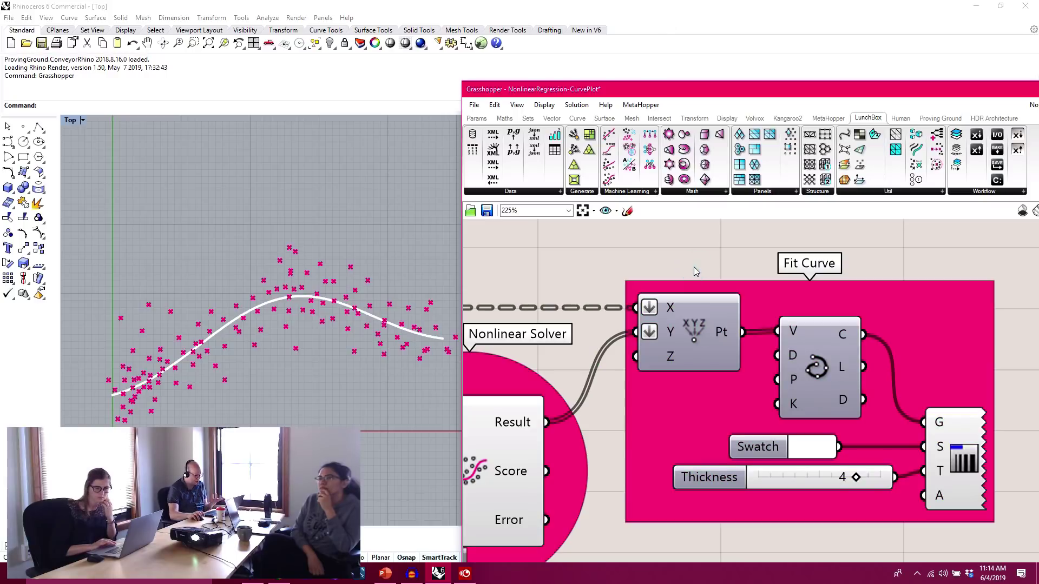
- Create a new Grasshopper document and reposition and resize its window beside Rhino's Top viewport
click(474, 105)
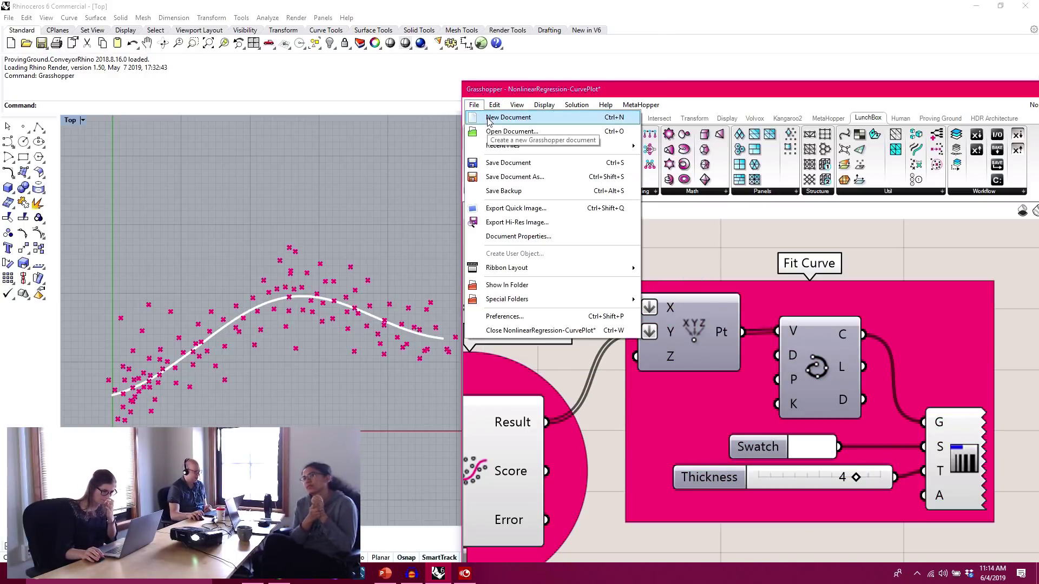
click(489, 118)
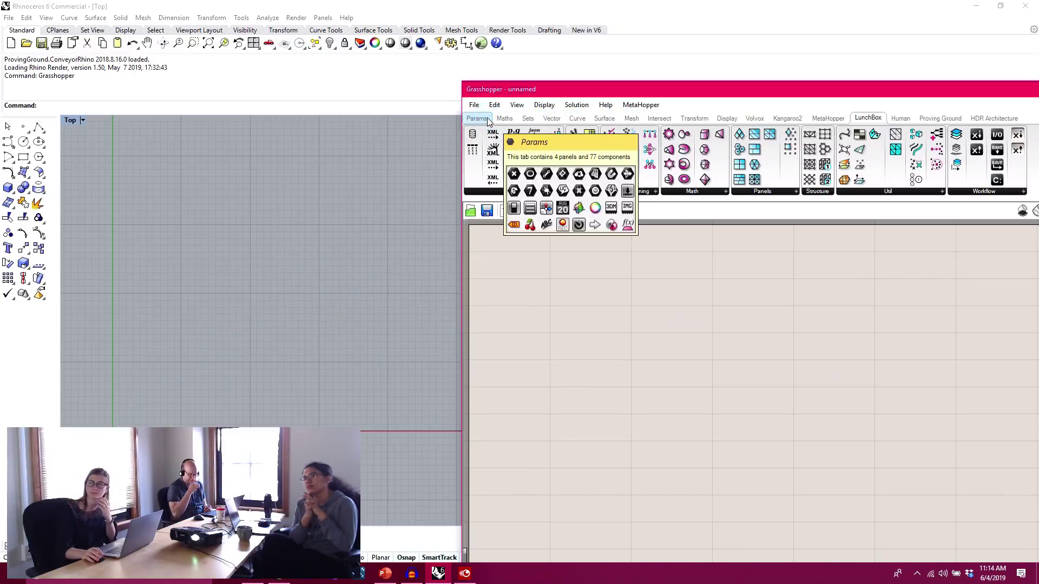
drag(522, 95, 551, 26)
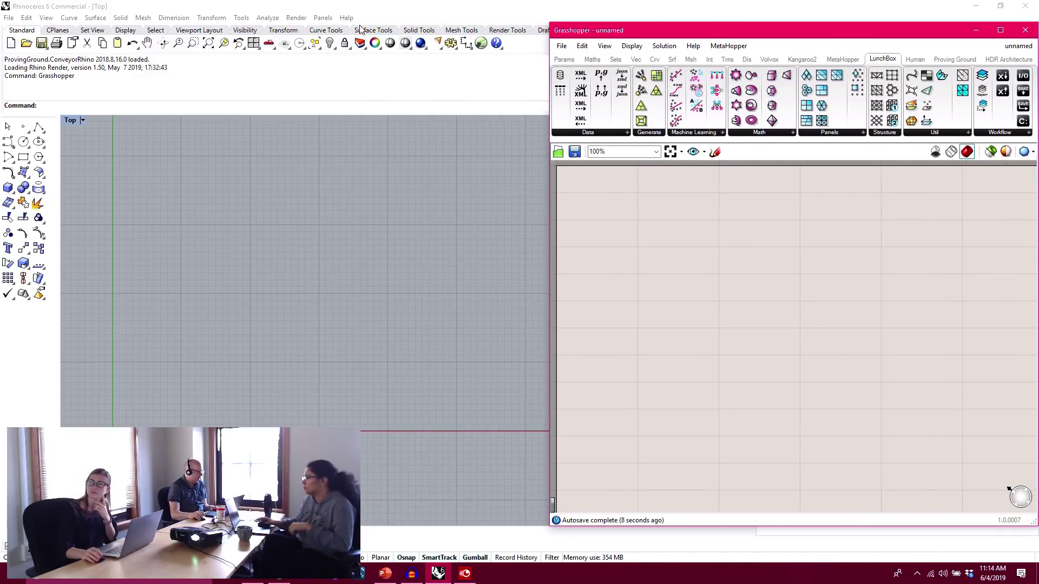
- Place about 75 scattered points in the Top viewport with Multiple Points, following a trend that dips midway and rises with increasing X
click(22, 126)
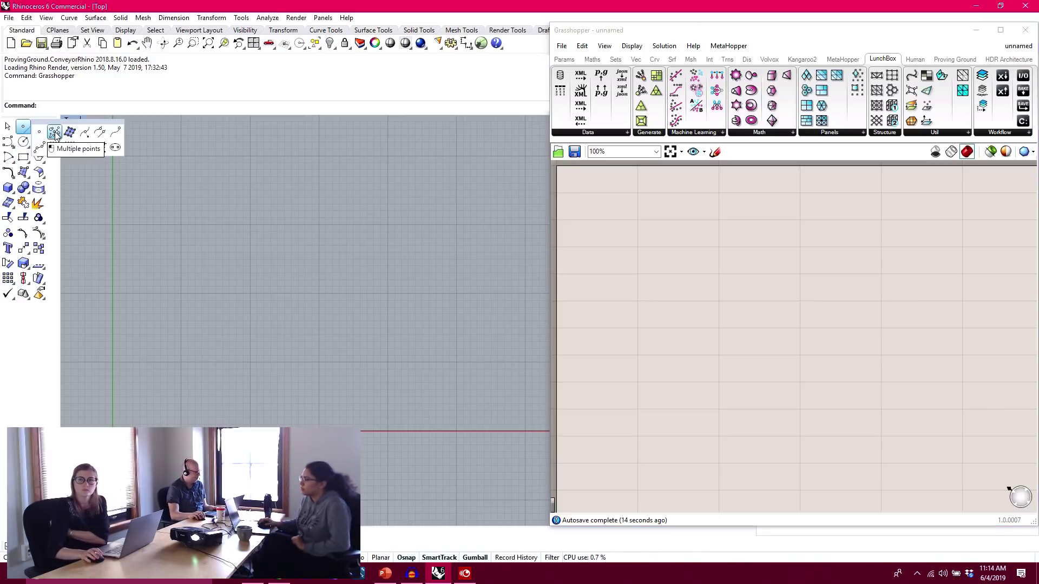
click(55, 133)
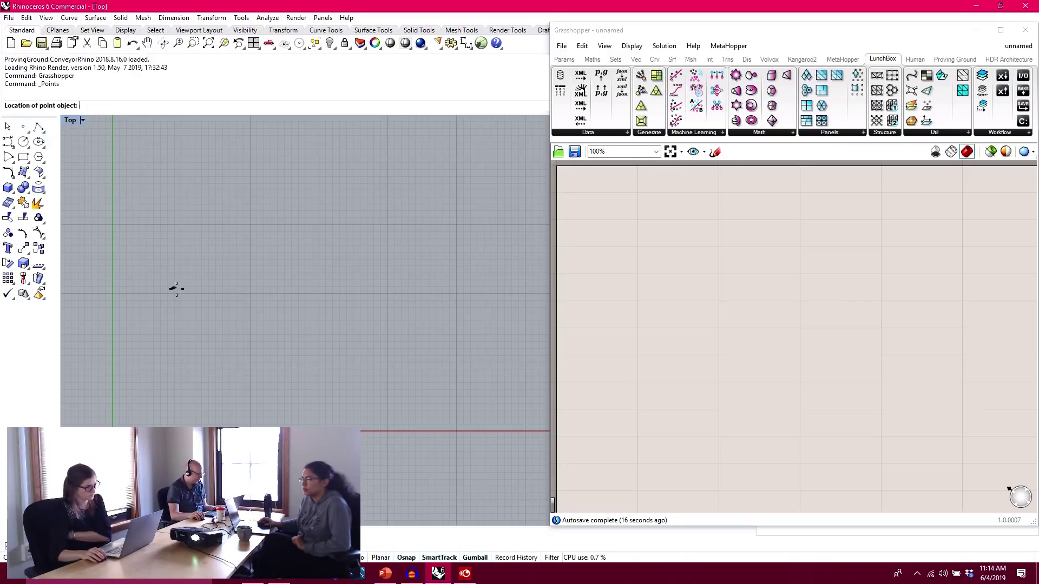
click(138, 399)
click(186, 383)
click(166, 354)
click(161, 398)
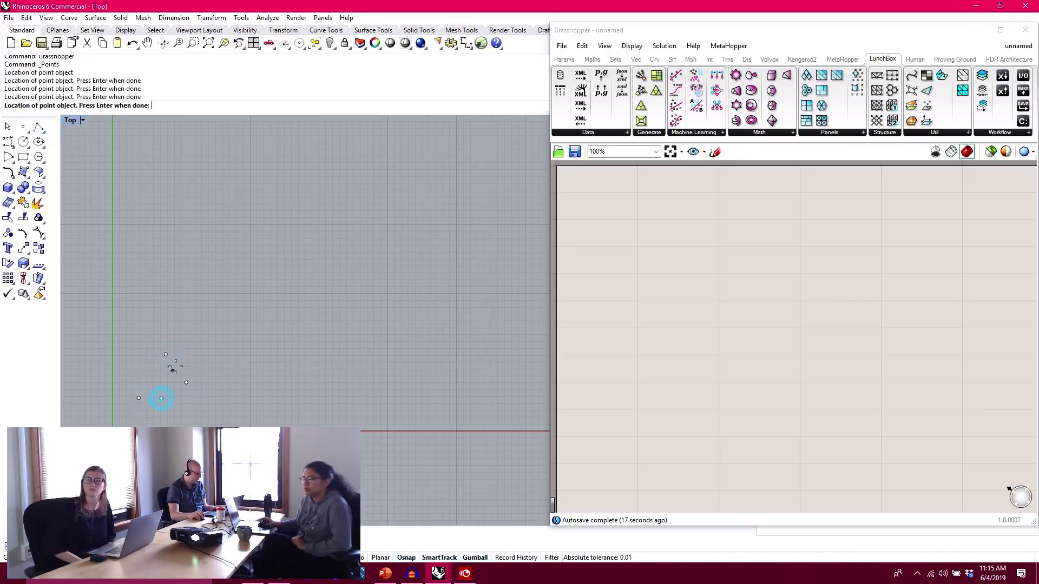
click(199, 339)
click(189, 280)
click(195, 321)
click(235, 304)
click(310, 329)
click(284, 350)
click(269, 339)
click(247, 364)
click(475, 348)
click(465, 335)
click(440, 280)
click(379, 289)
click(320, 308)
click(291, 310)
click(266, 326)
click(231, 334)
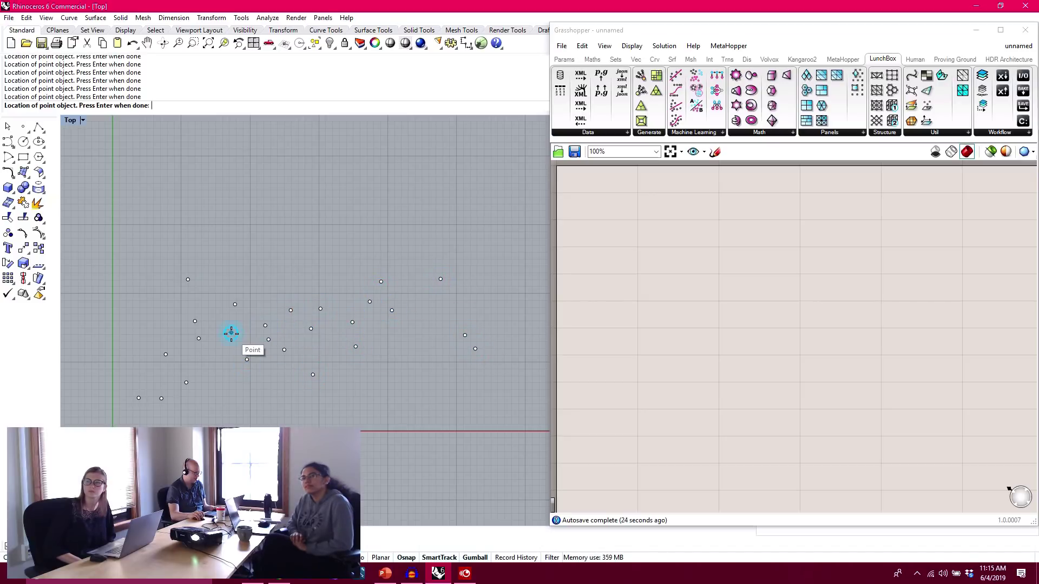
click(404, 336)
click(440, 365)
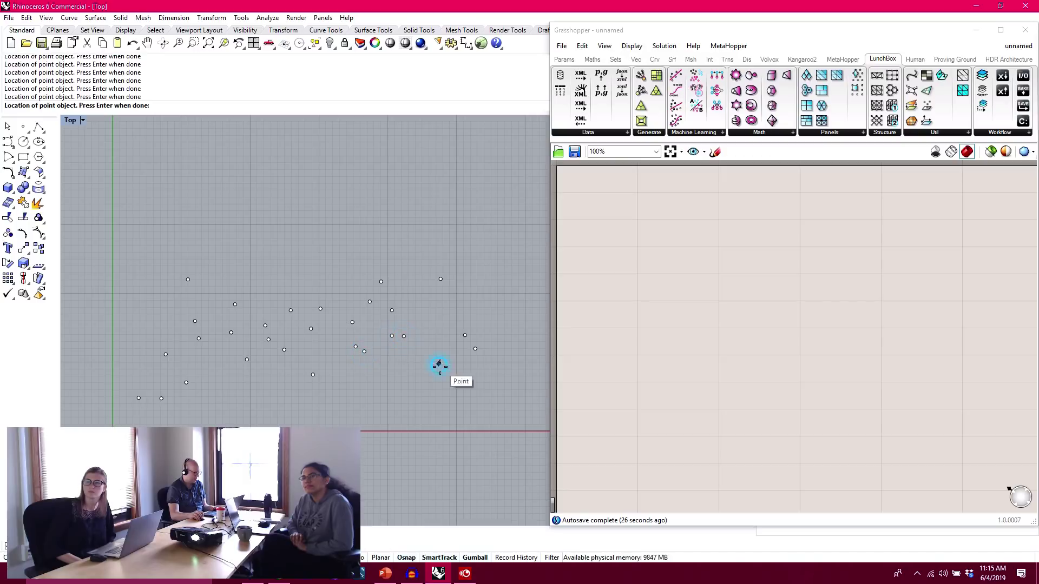
click(483, 407)
scroll(396, 359, down, 3)
click(355, 387)
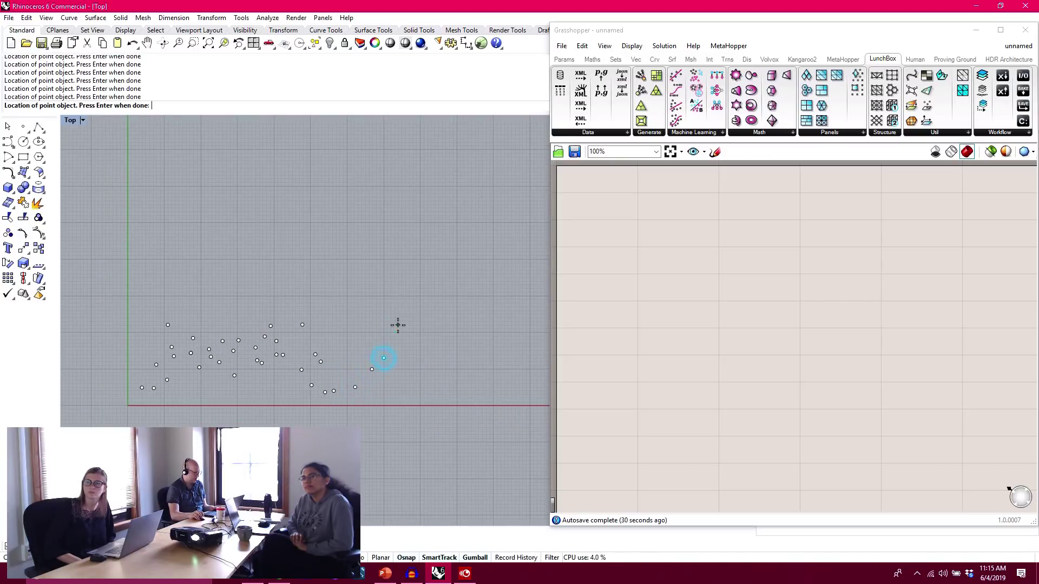
click(345, 343)
click(356, 323)
click(369, 310)
click(383, 303)
click(383, 314)
click(413, 285)
click(425, 274)
click(437, 267)
click(446, 275)
click(436, 283)
click(460, 251)
click(450, 233)
click(417, 253)
click(397, 270)
click(353, 296)
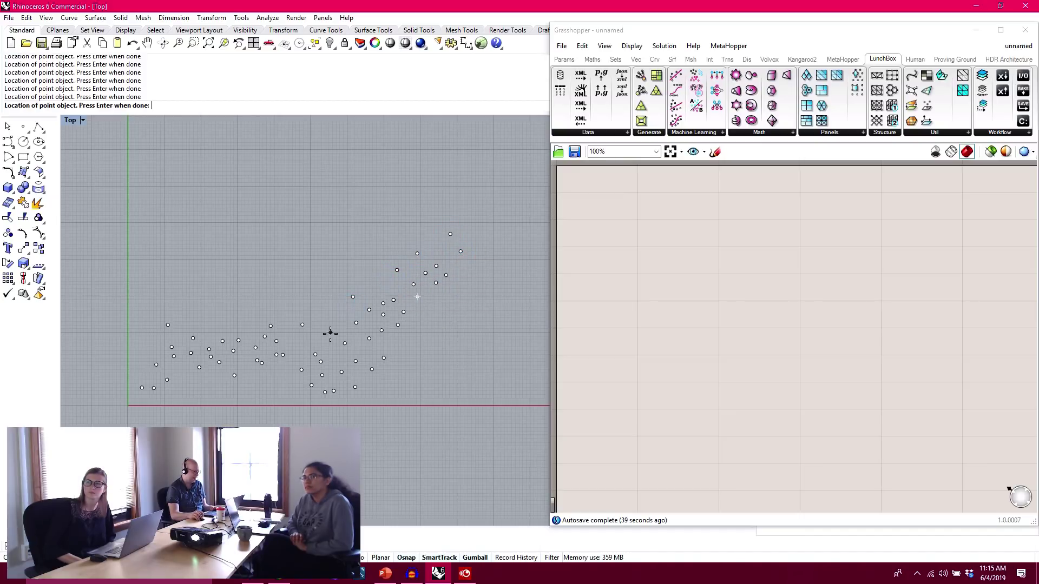
click(373, 283)
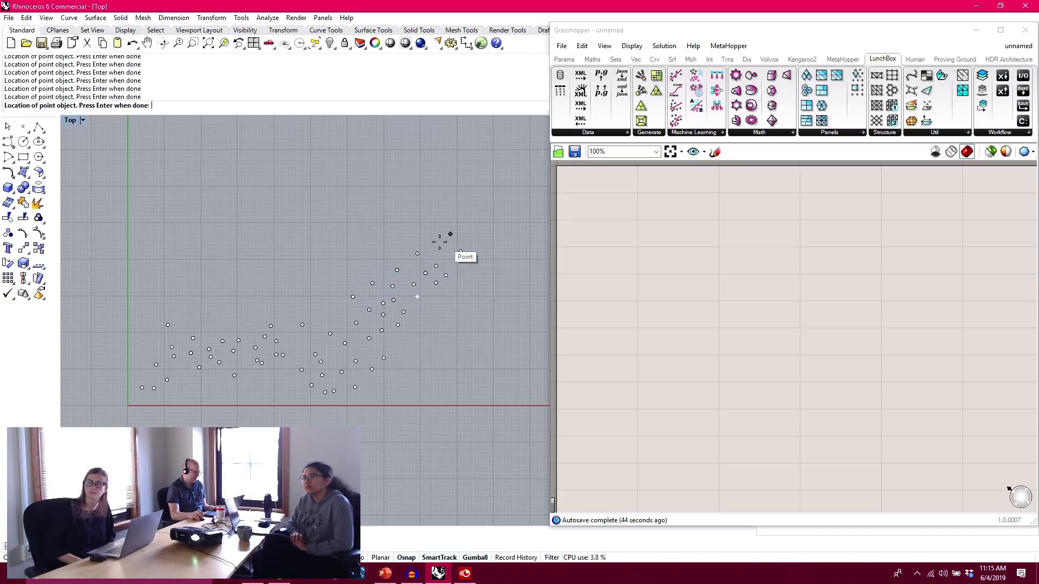
click(477, 228)
click(493, 240)
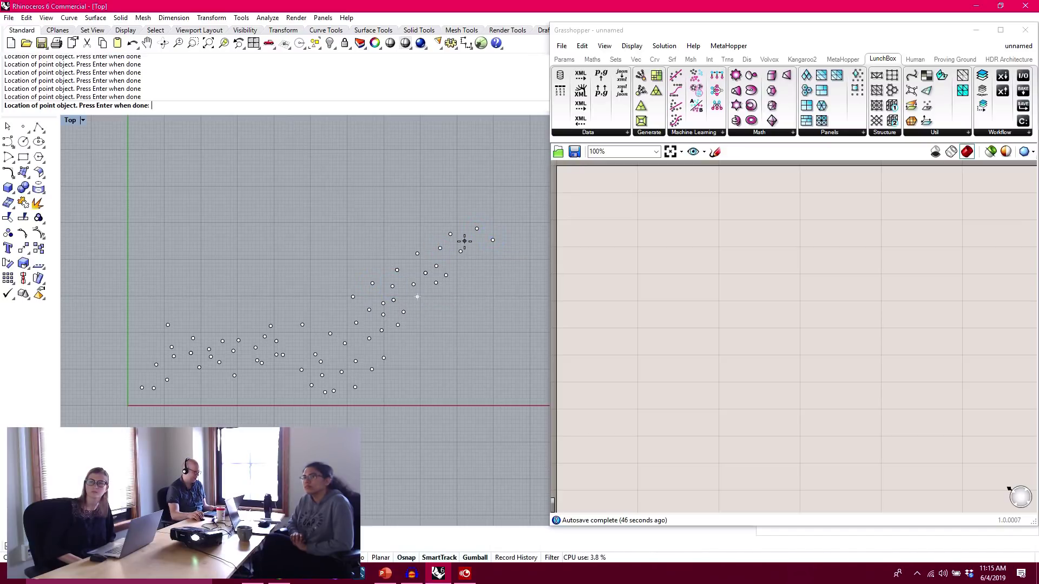
click(154, 356)
click(139, 368)
click(188, 314)
click(153, 336)
key(Return)
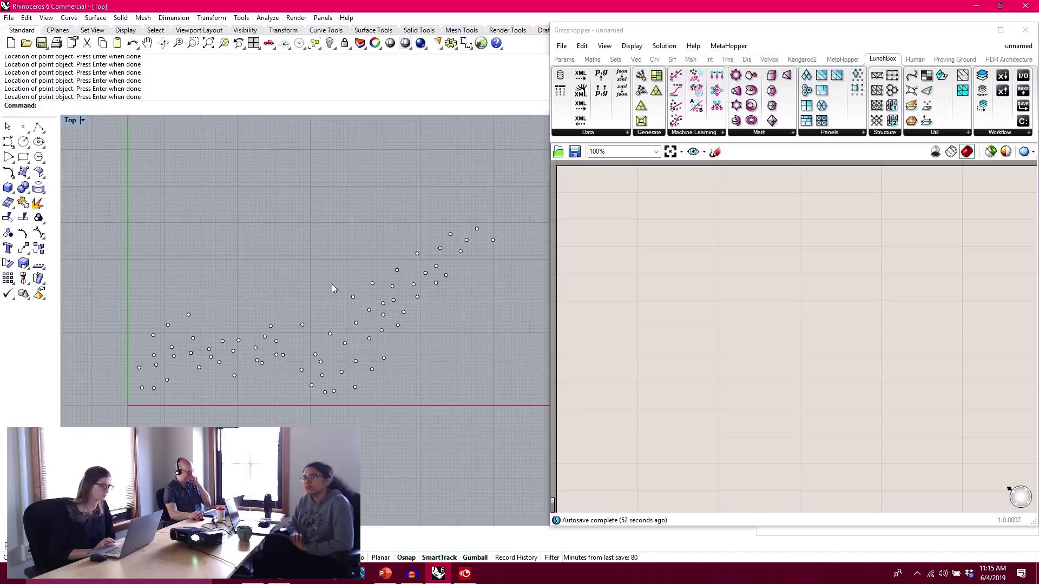
- Add a Point parameter to the Grasshopper canvas and reference all the drawn Rhino points in it with Set Multiple Points
right_drag(472, 340, 449, 308)
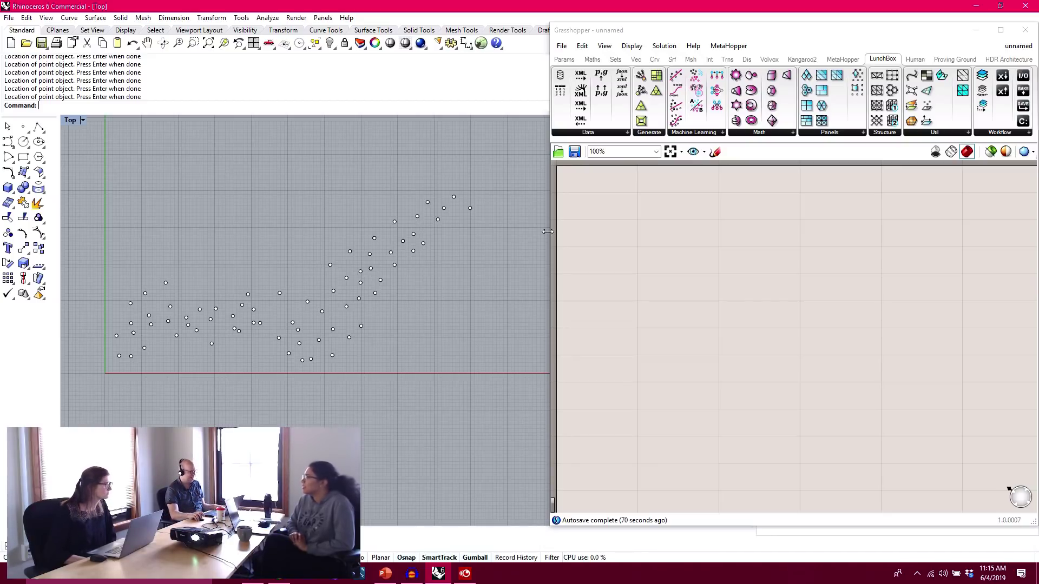
drag(109, 167, 488, 408)
click(592, 59)
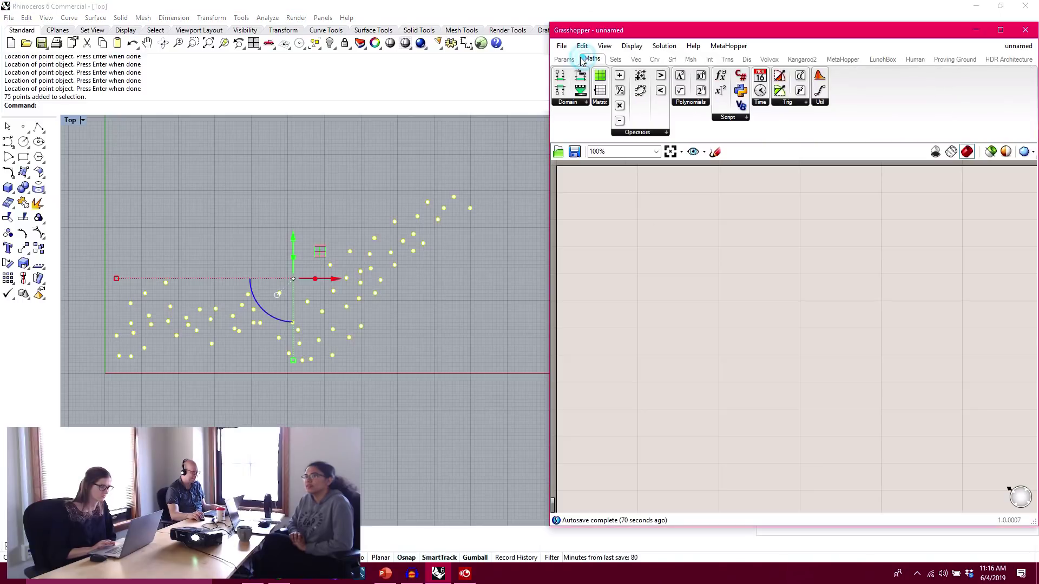
click(565, 58)
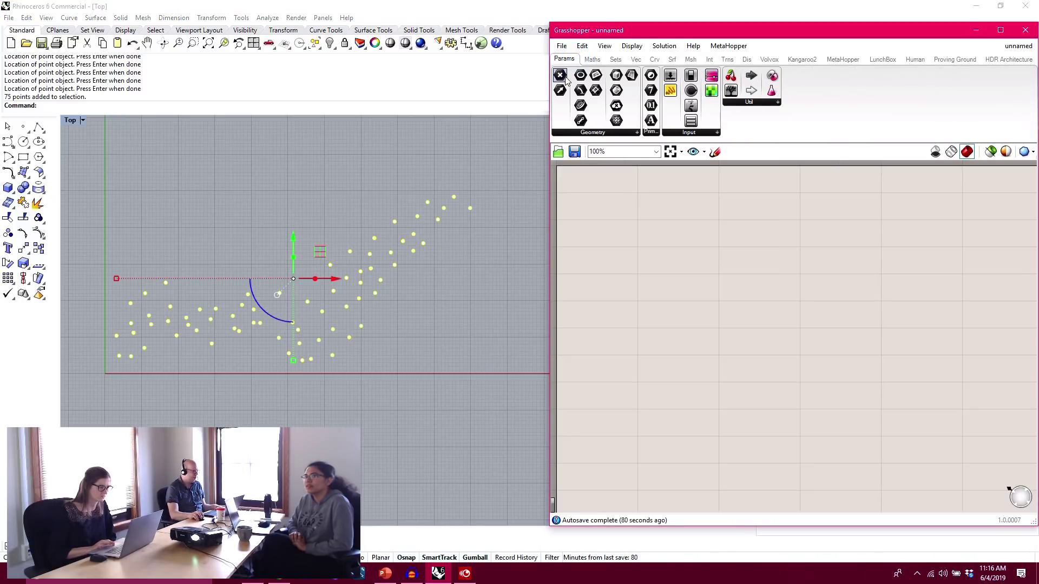
drag(559, 75, 704, 247)
right_click(704, 247)
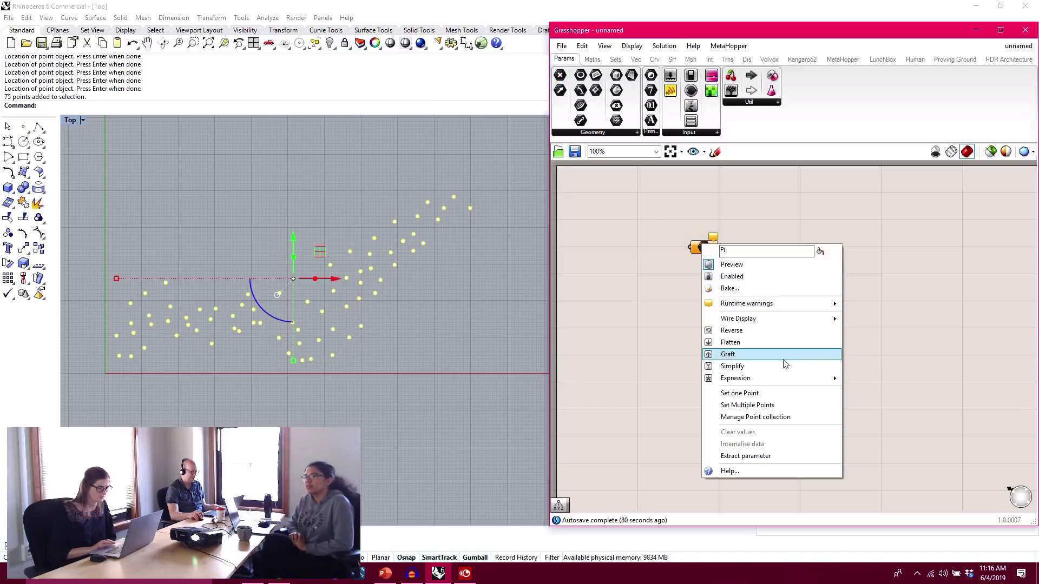
click(769, 406)
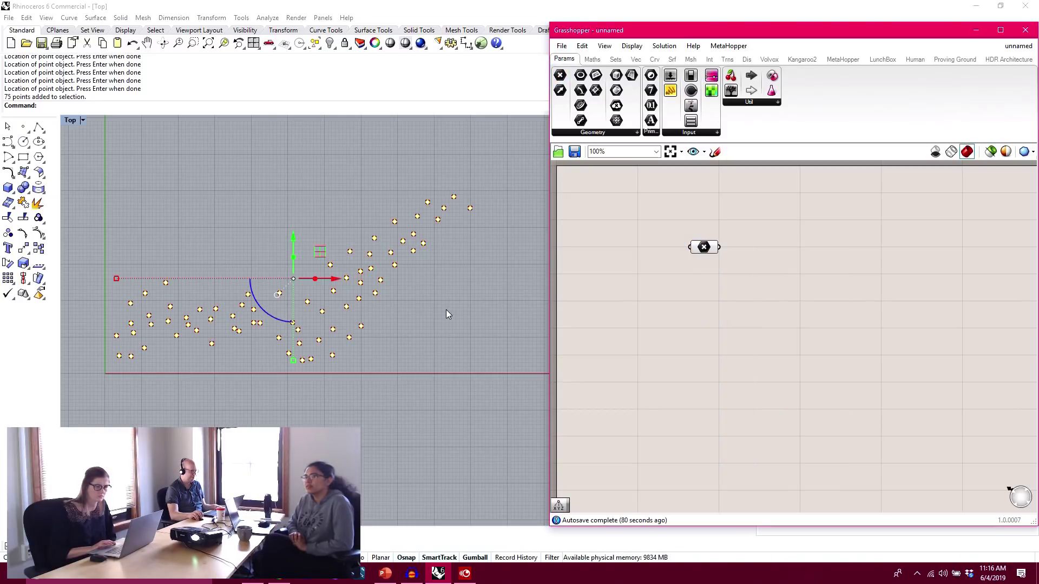
click(388, 322)
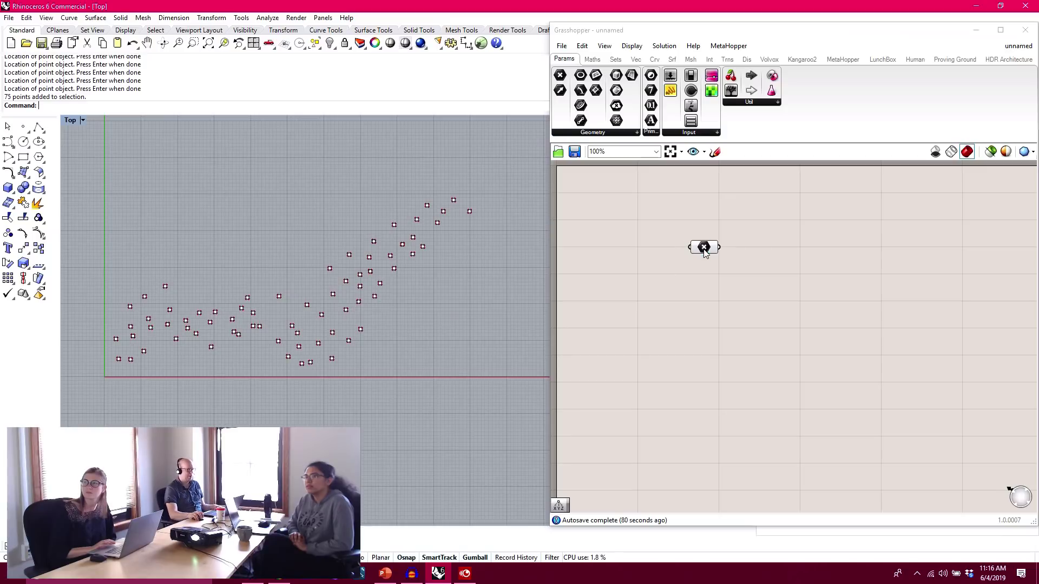
drag(703, 250, 679, 253)
click(707, 265)
scroll(799, 286, up, 3)
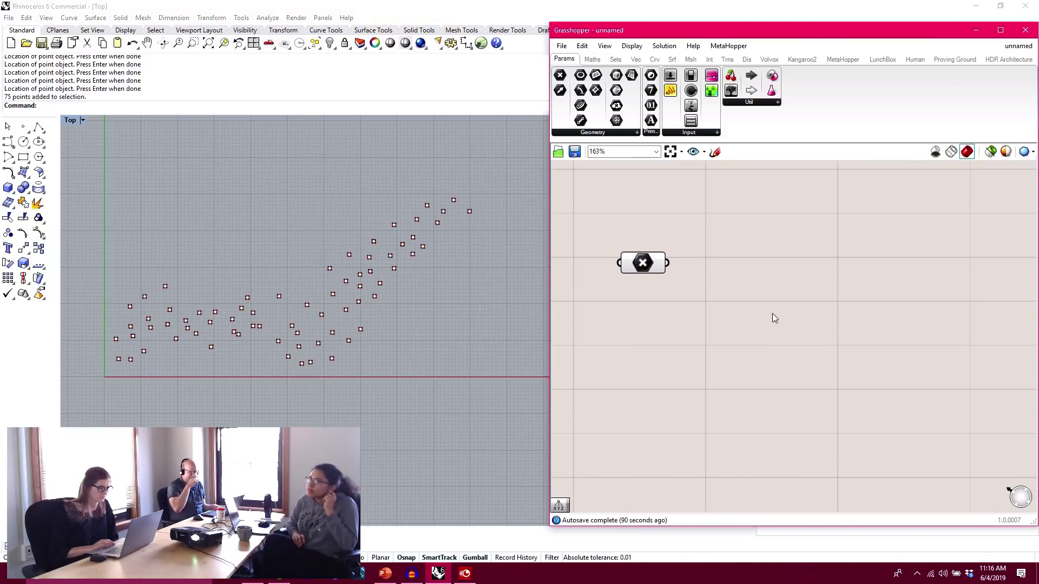
- Add LunchBox's Nonlinear Regression component to the canvas, spaced well apart from the Point parameter
click(882, 59)
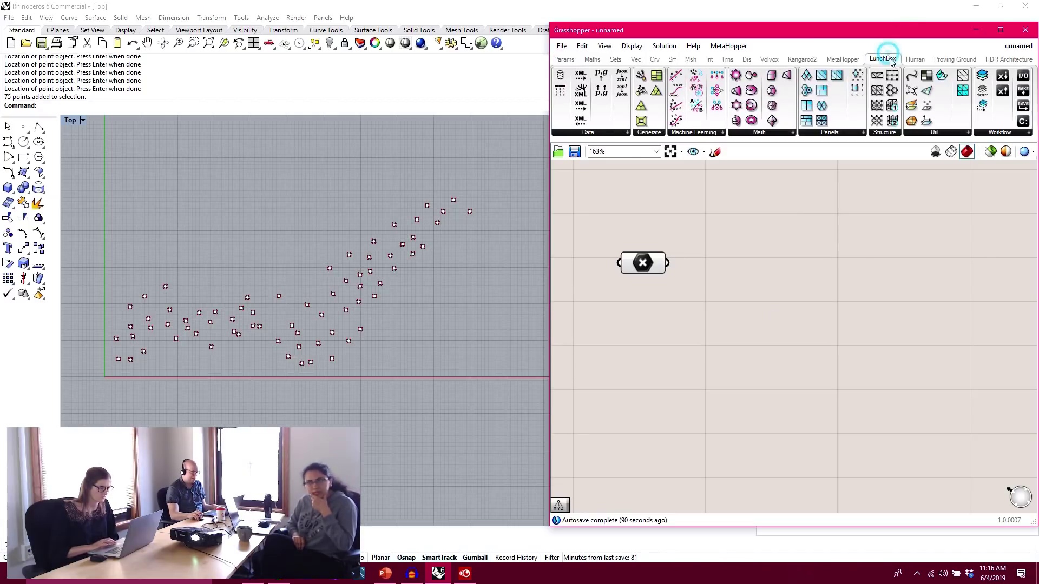
click(701, 133)
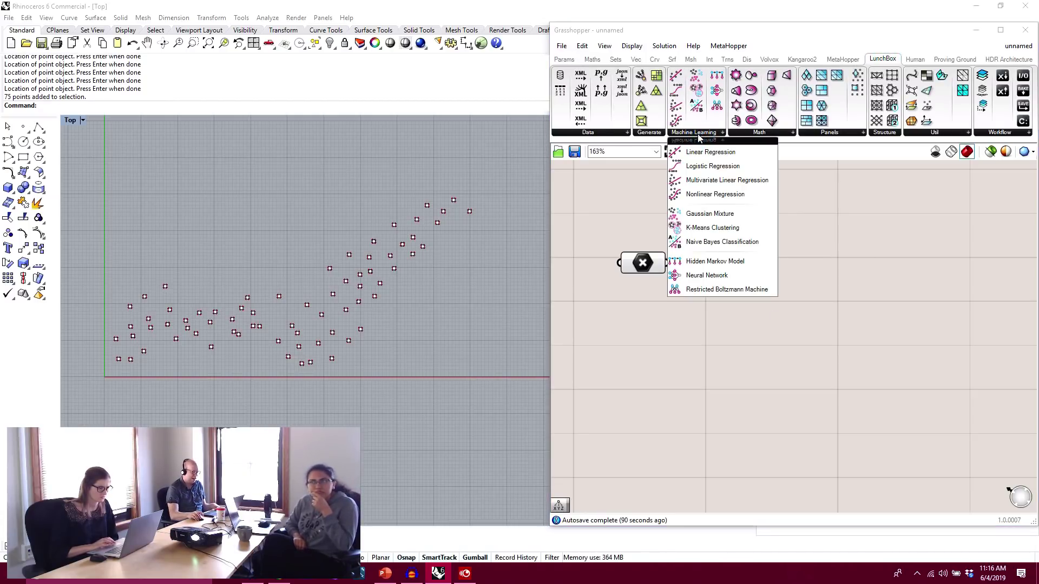
click(714, 194)
click(888, 324)
drag(888, 324, 943, 349)
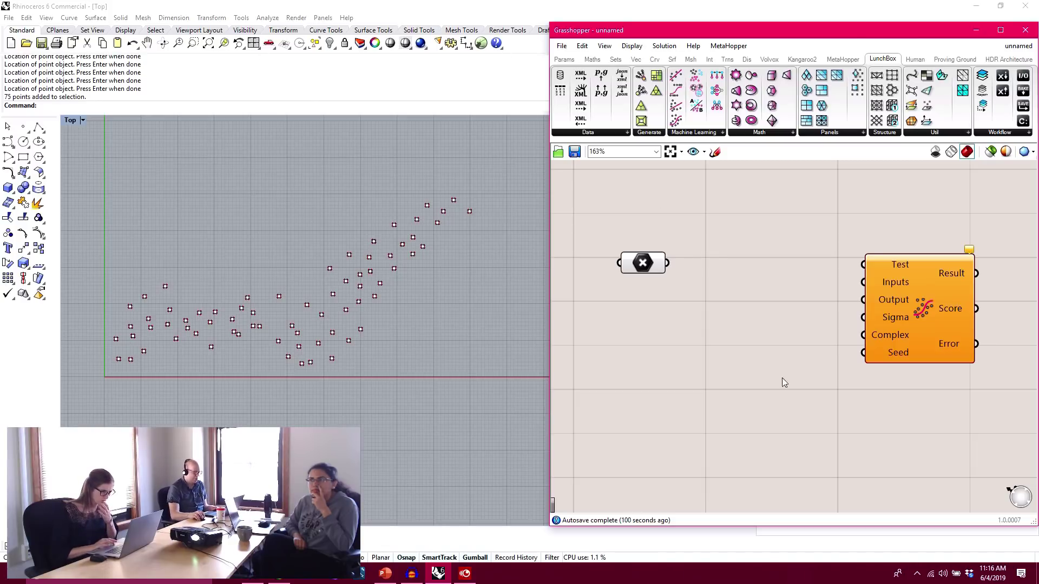
- Examine the Nonlinear Regression component's Test, Inputs, Output, Sigma, Complex and Seed inputs alongside the referenced points
click(939, 330)
scroll(942, 315, up, 2)
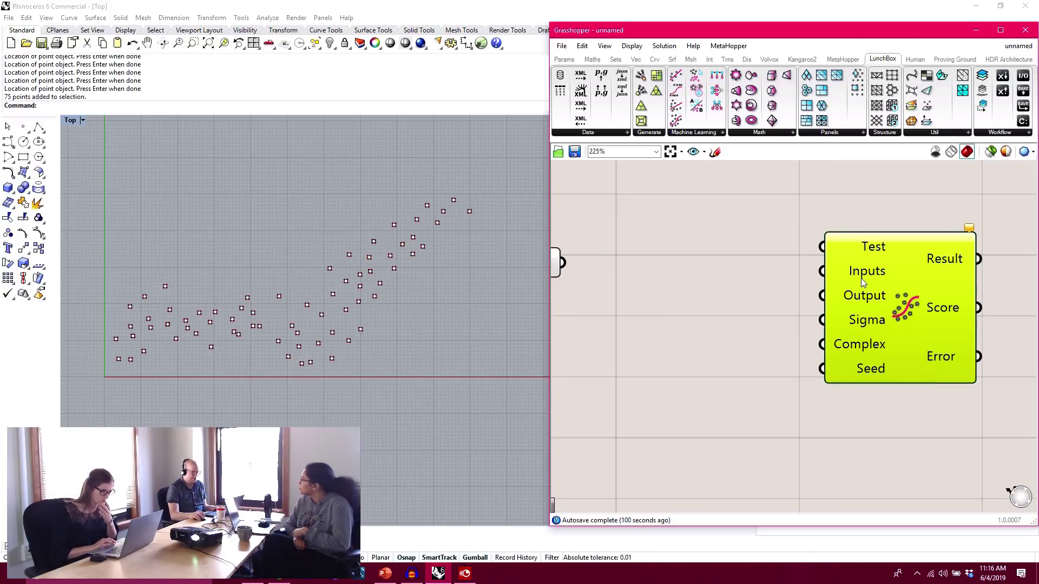
mouse_move(877, 252)
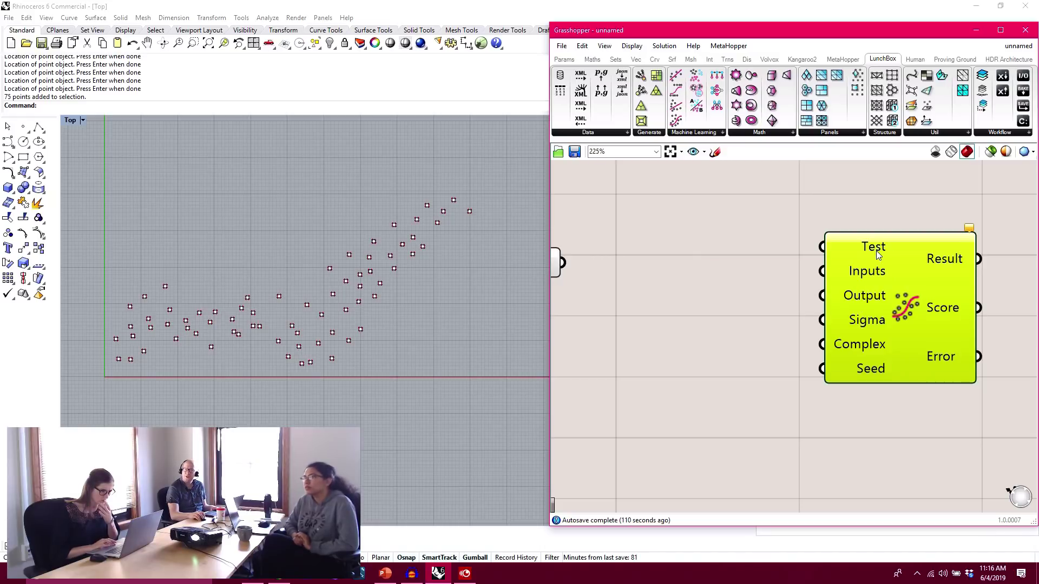
drag(812, 209, 901, 258)
drag(866, 297, 903, 309)
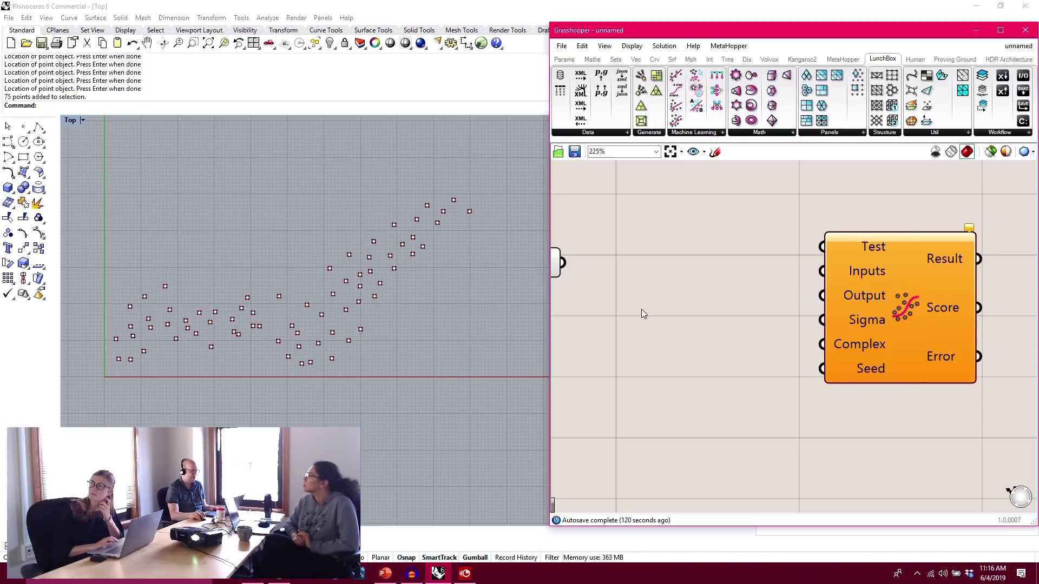
right_drag(641, 310, 749, 308)
drag(667, 285, 647, 273)
click(708, 329)
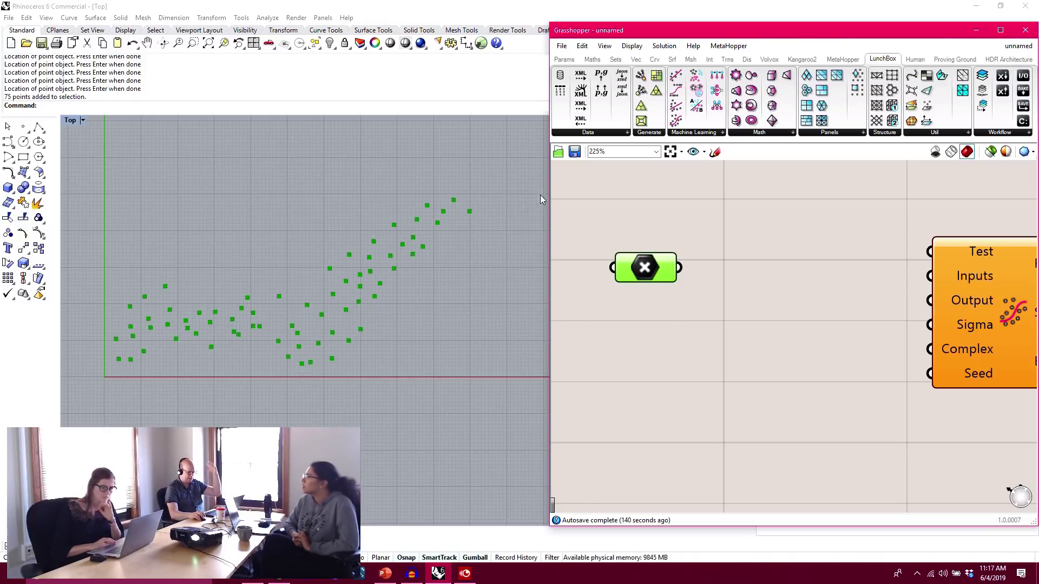
right_drag(780, 252, 701, 244)
drag(786, 295, 892, 378)
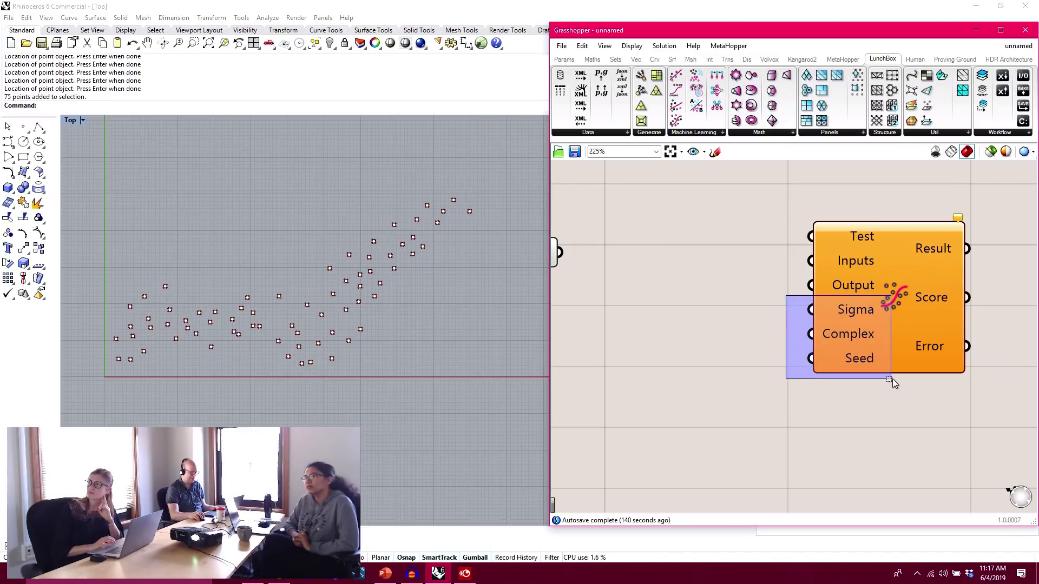
drag(892, 379, 901, 398)
right_drag(765, 322, 839, 361)
drag(601, 297, 601, 307)
click(924, 349)
click(751, 314)
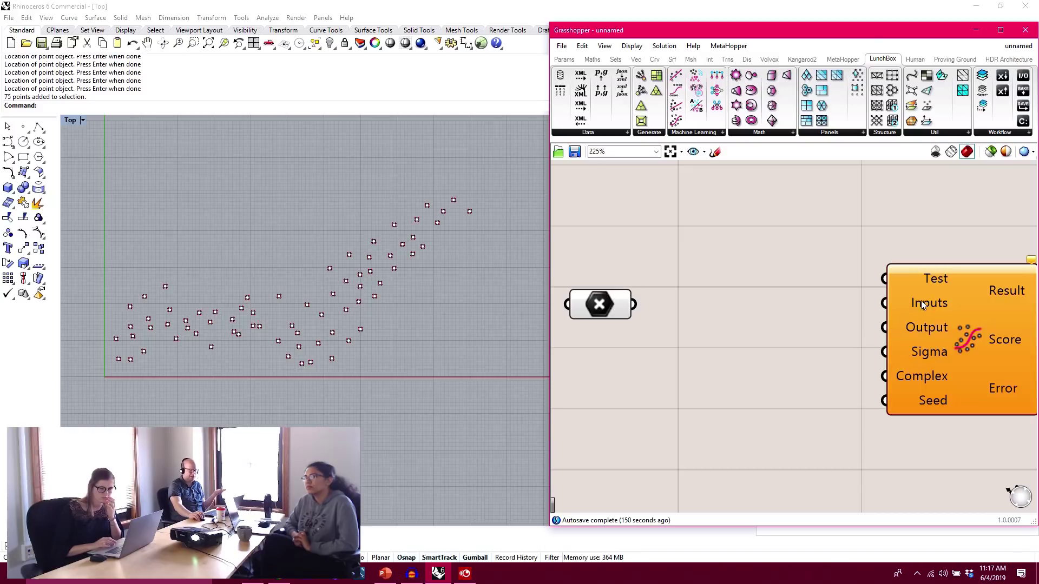
- Add a Deconstruct point component beside the Point parameter and feed the referenced points into its P input
drag(579, 307, 612, 307)
click(687, 244)
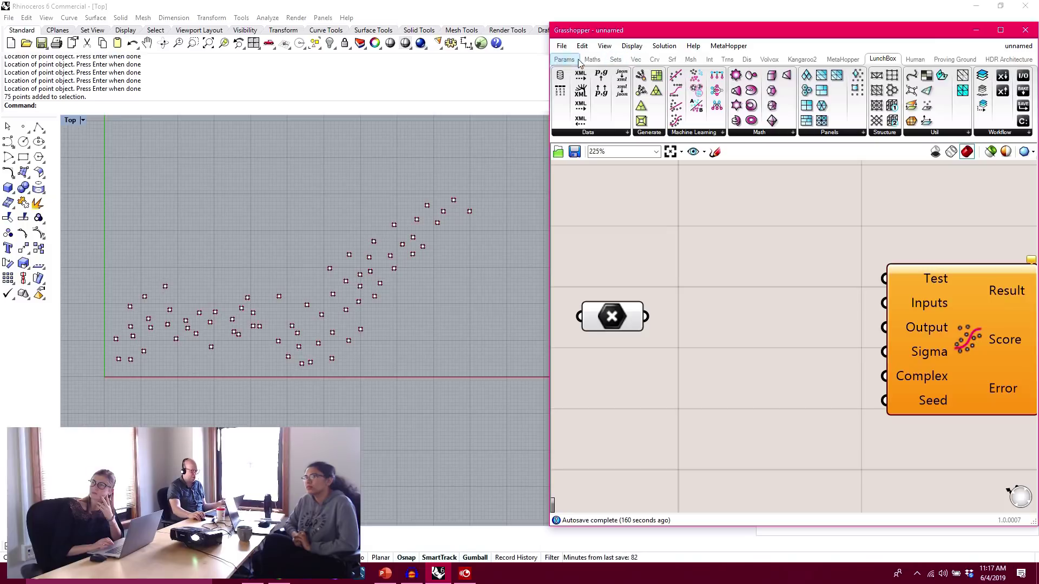
mouse_move(578, 64)
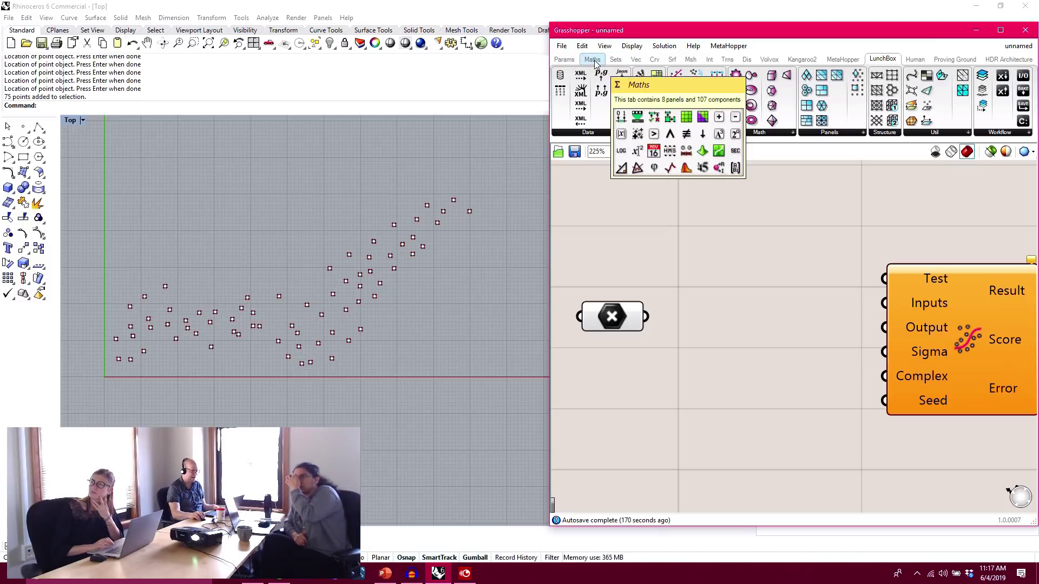
click(636, 60)
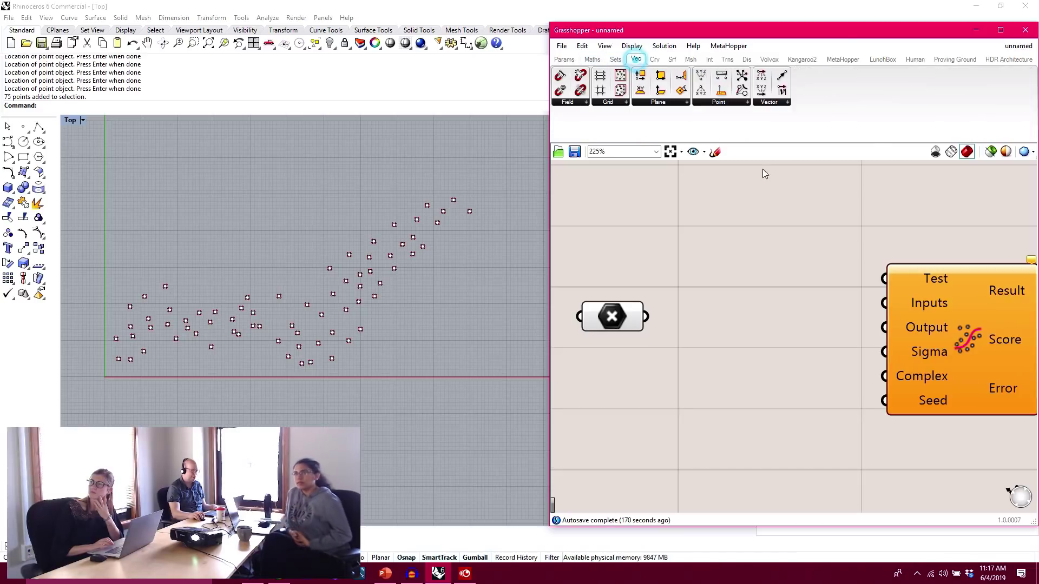
click(716, 103)
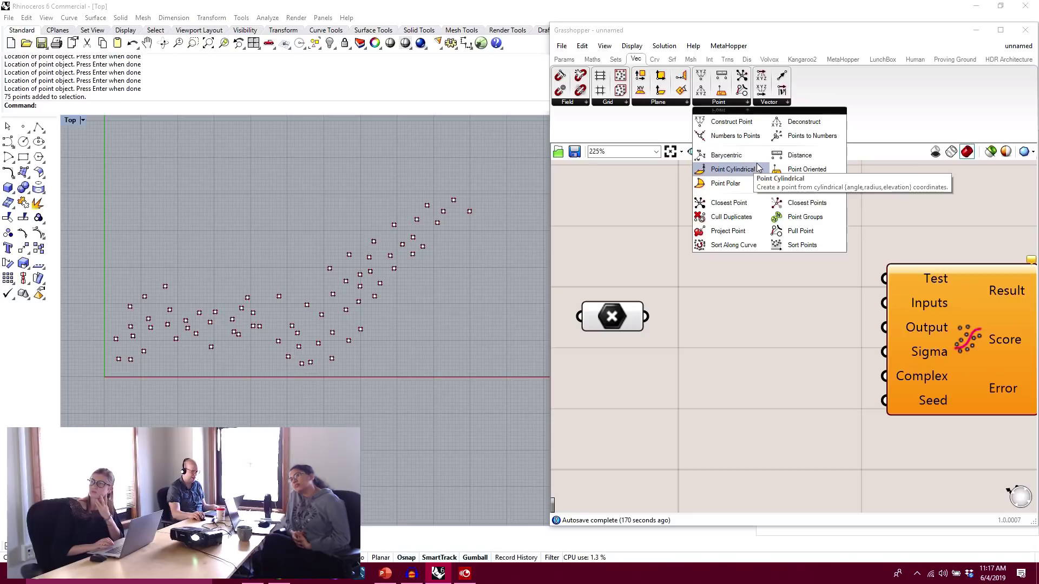
drag(805, 123, 713, 323)
drag(620, 325, 602, 308)
drag(671, 300, 701, 296)
click(765, 402)
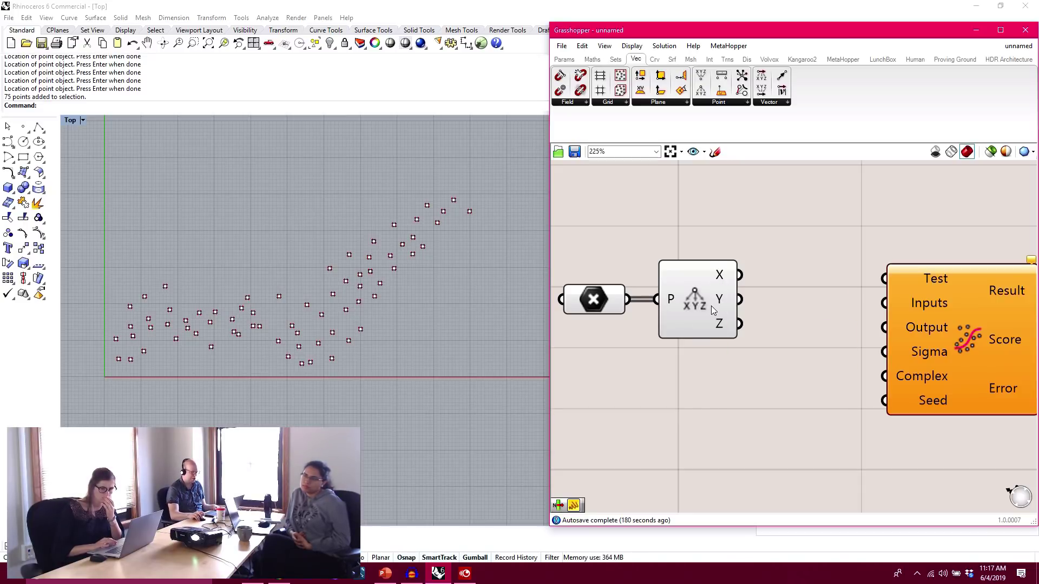
- Align the regression component with Deconstruct, then connect X to its Inputs and Y to its Output
right_drag(766, 297, 737, 246)
drag(942, 296, 957, 257)
click(839, 267)
scroll(844, 258, down, 2)
right_drag(851, 257, 827, 329)
drag(884, 323, 897, 344)
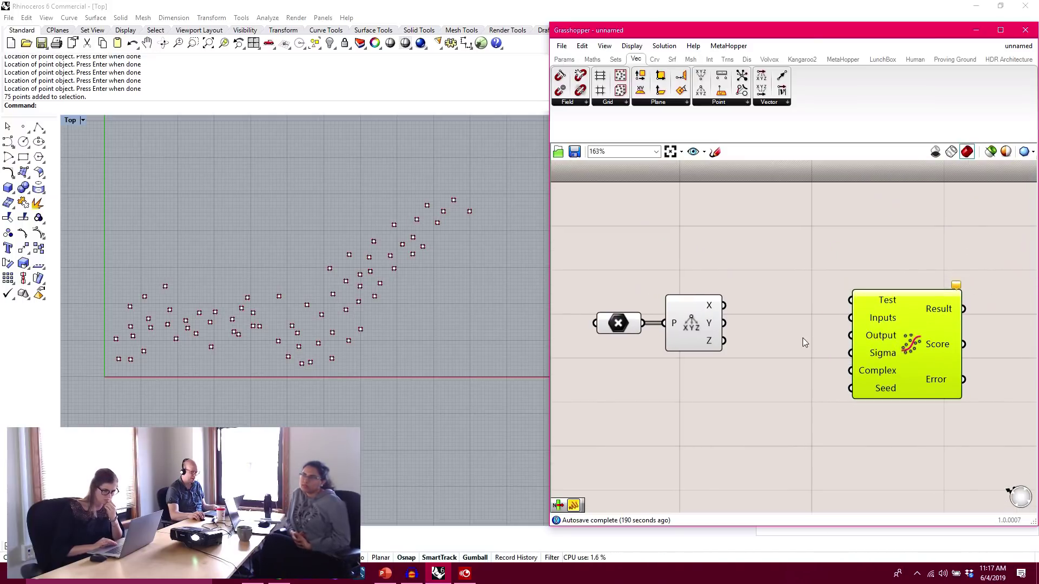
click(791, 336)
drag(724, 307, 850, 319)
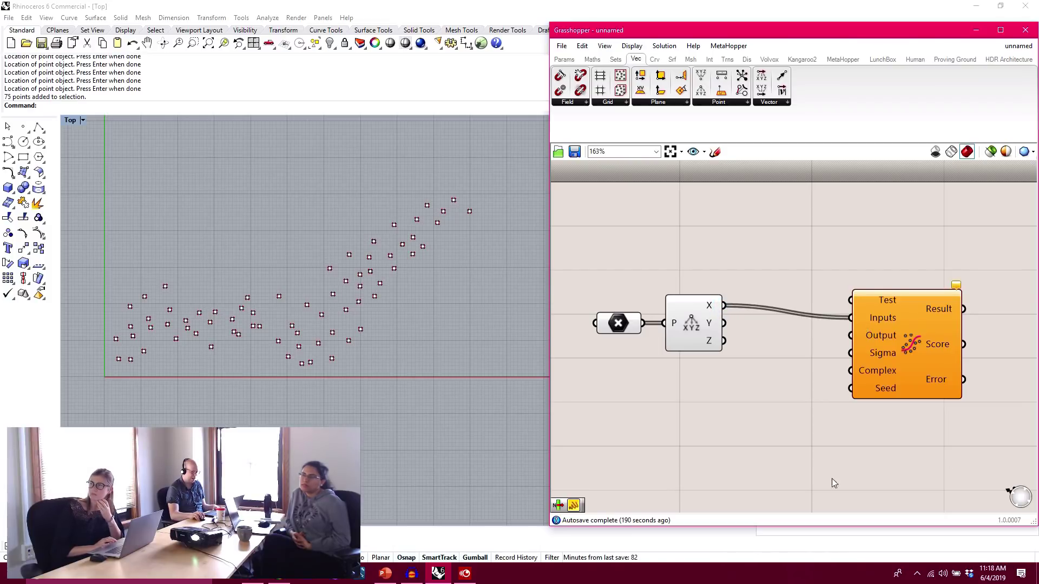
drag(820, 331, 860, 336)
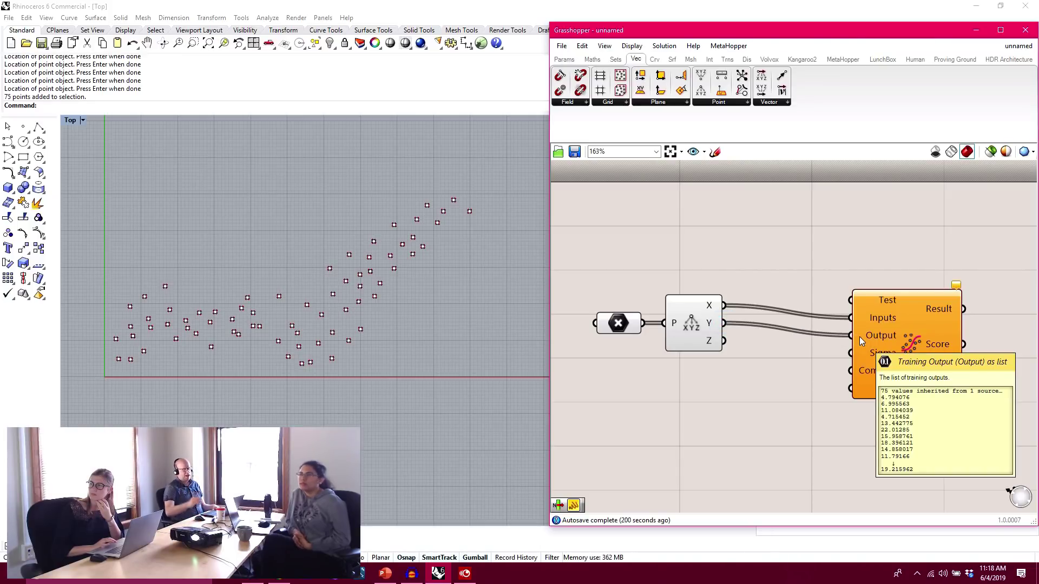
drag(931, 340, 930, 328)
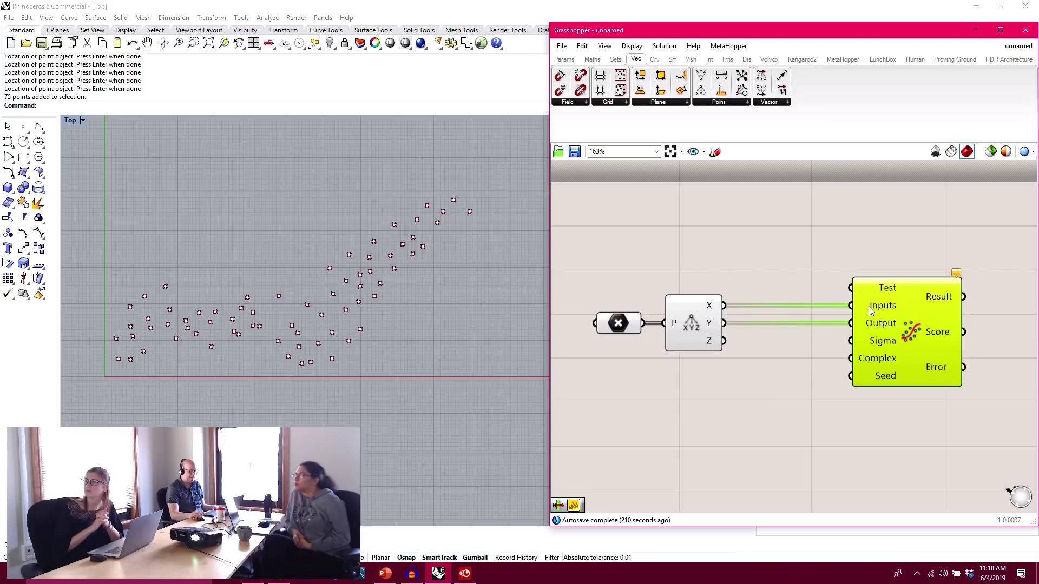
- Graft the X output of the Deconstruct component so each coordinate enters the regression as its own branch
mouse_move(868, 307)
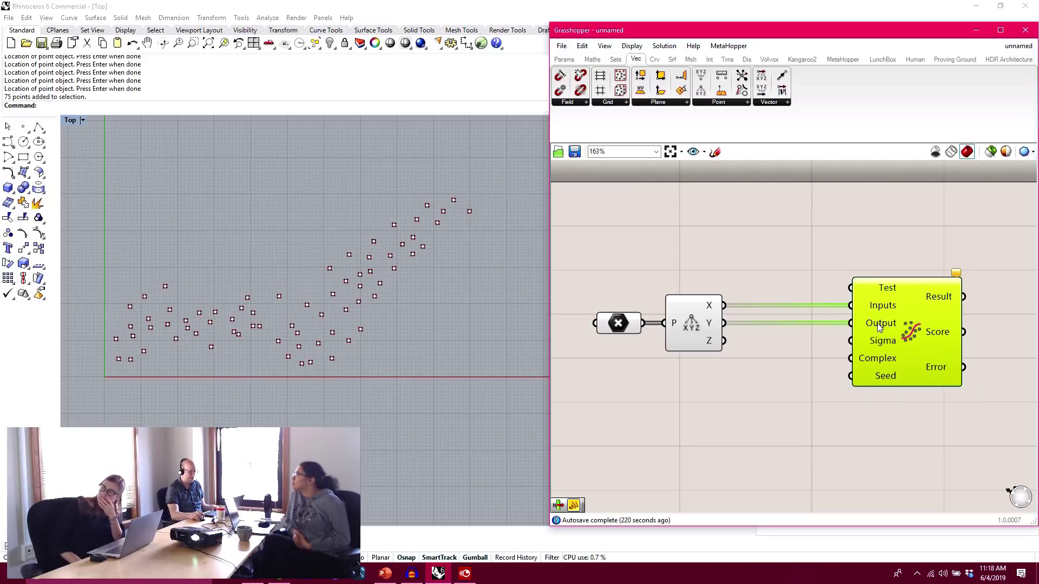
scroll(745, 304, up, 1)
scroll(745, 304, up, 1)
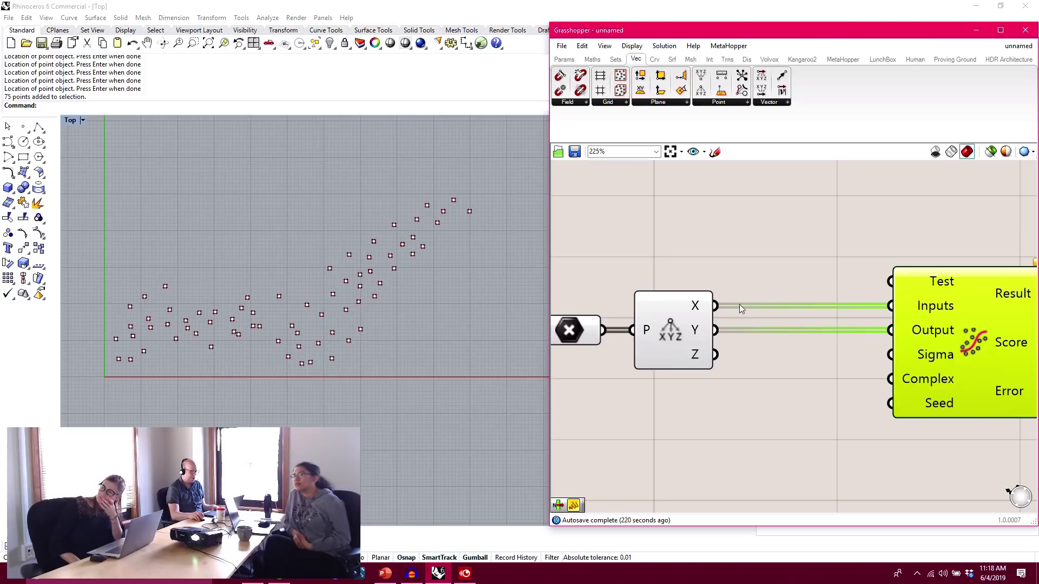
right_click(700, 314)
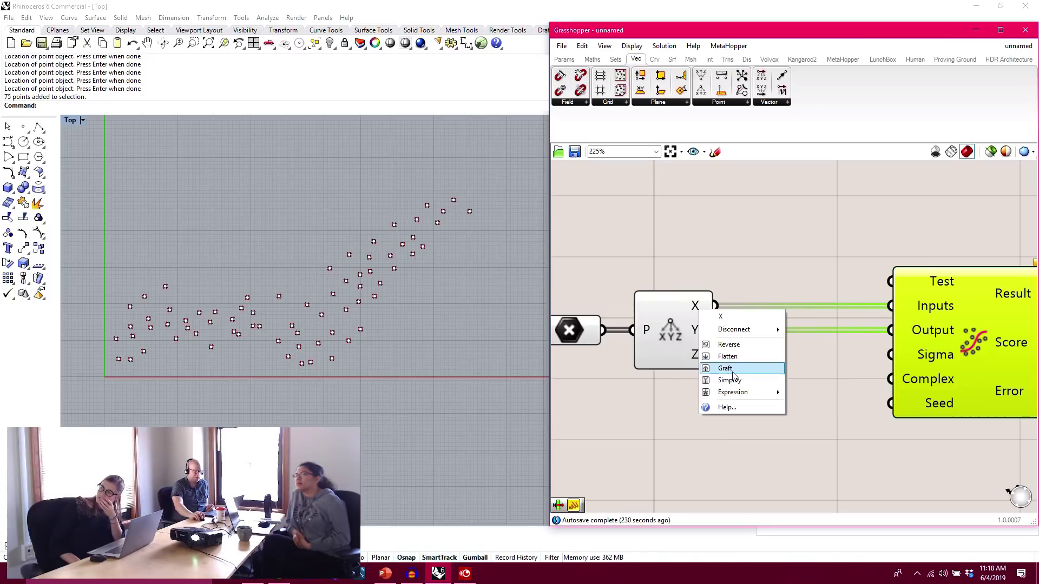
click(779, 368)
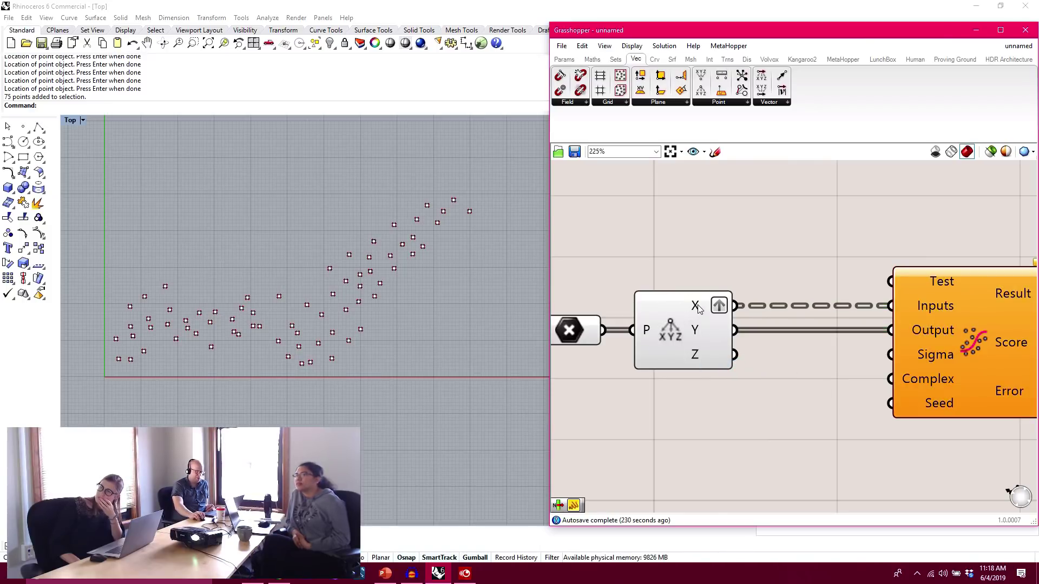
- Add a Panel above the components, connect the grafted X output to it and enlarge it for reading
click(561, 61)
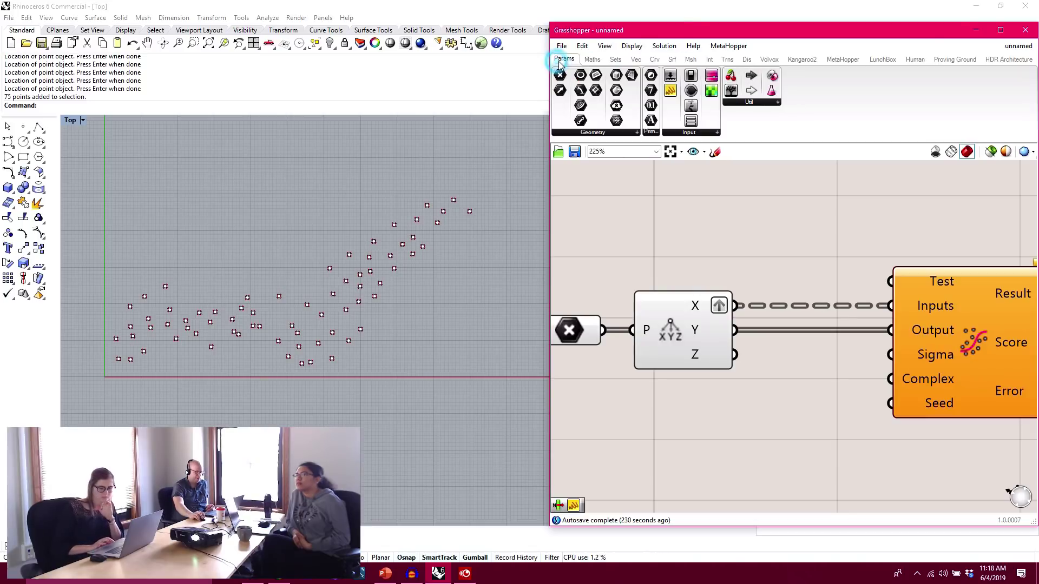
drag(669, 92, 801, 278)
drag(716, 369, 736, 216)
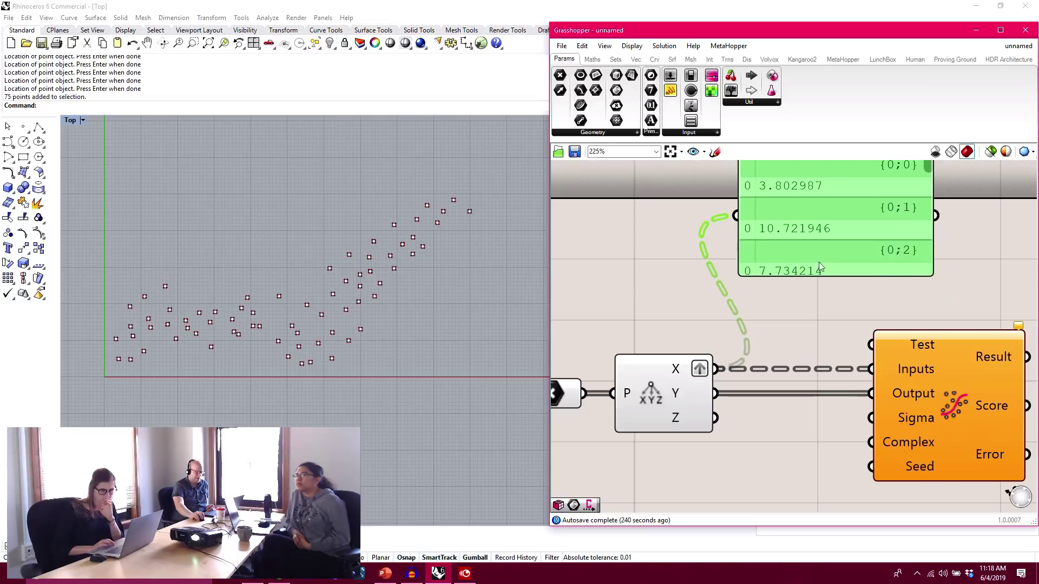
drag(820, 262, 831, 255)
right_drag(904, 277, 859, 350)
drag(895, 340, 923, 460)
drag(786, 331, 797, 241)
right_drag(770, 230, 783, 297)
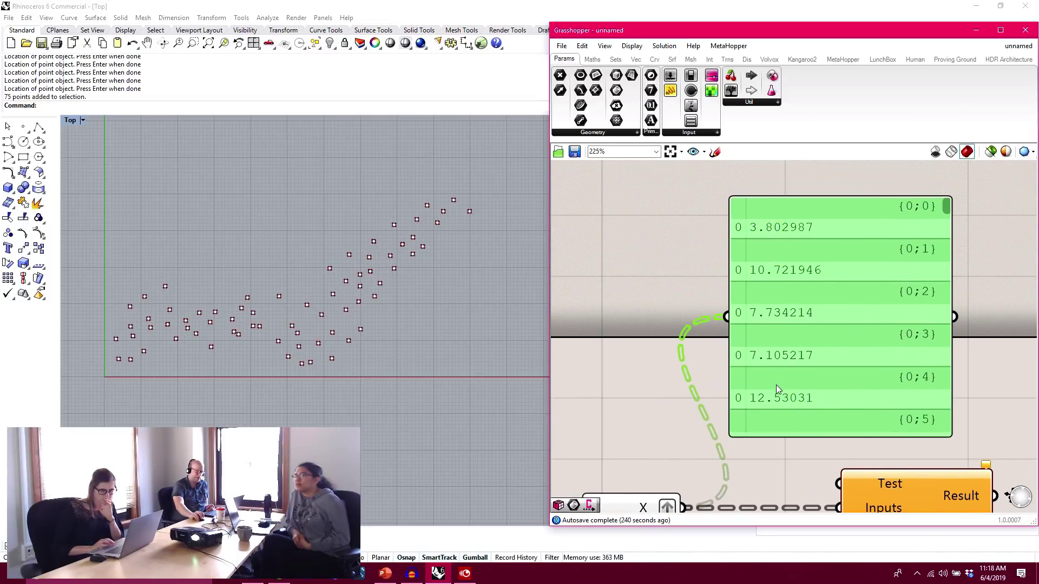
- Compare the data structure of the Y output with that of the grafted X output in the Panel
scroll(776, 385, down, 2)
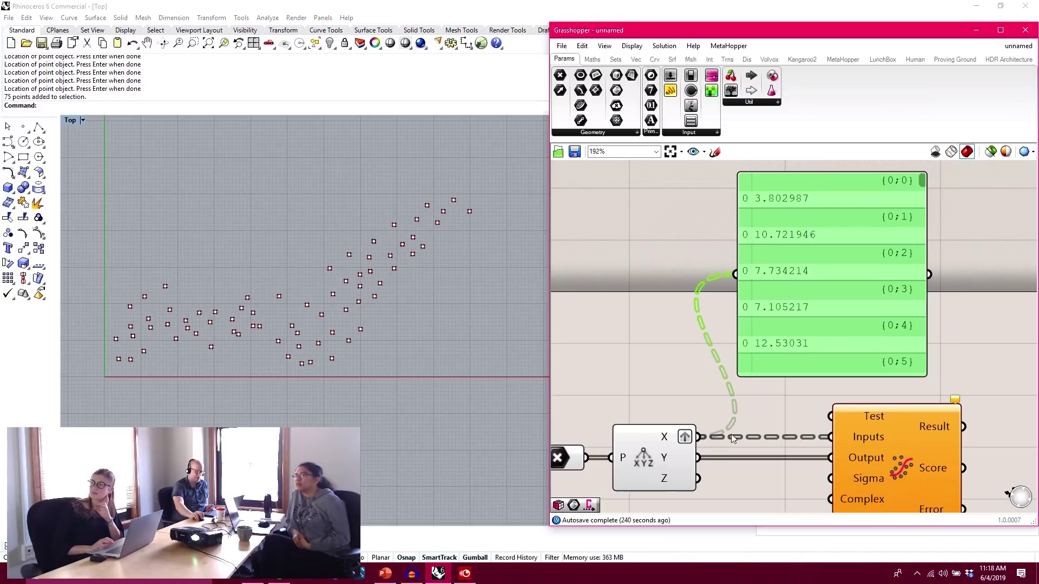
drag(699, 458, 736, 275)
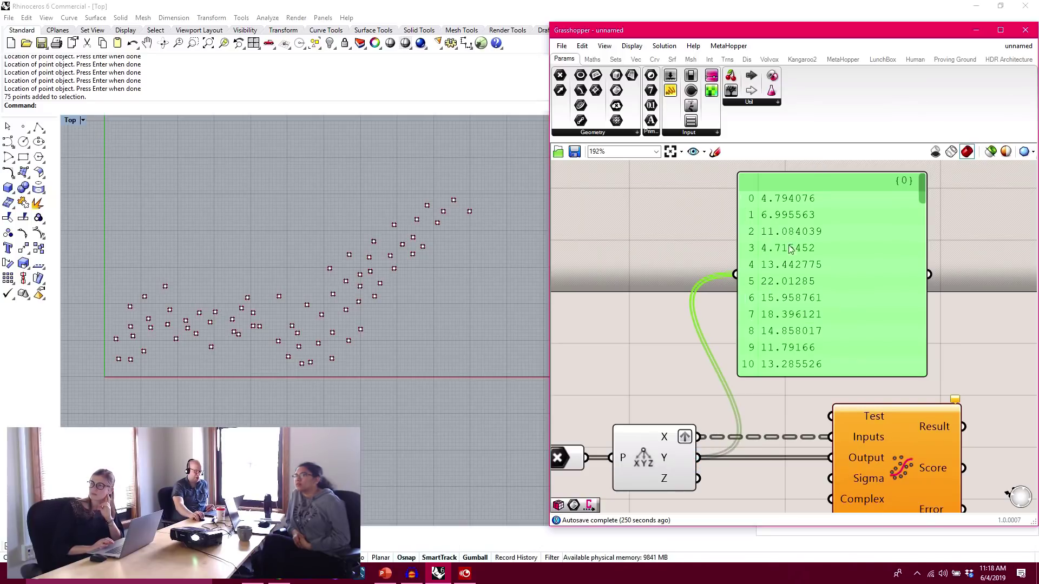
drag(699, 438, 735, 274)
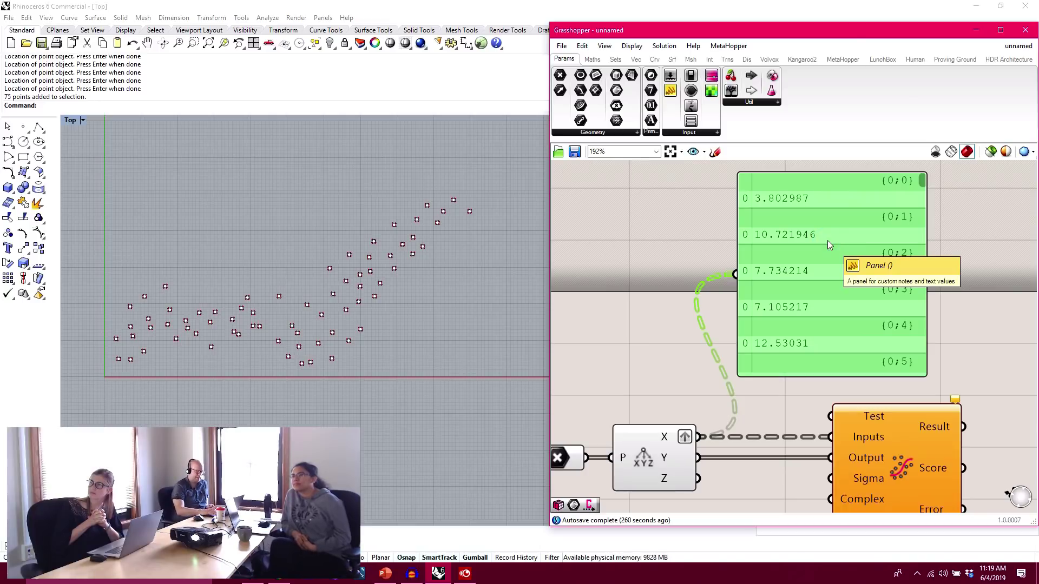
- Delete the Panel used for inspecting the Deconstruct outputs
key(Delete)
scroll(834, 280, down, 2)
right_drag(936, 408, 982, 400)
drag(943, 477, 674, 374)
drag(942, 436, 899, 445)
click(880, 327)
scroll(848, 405, up, 2)
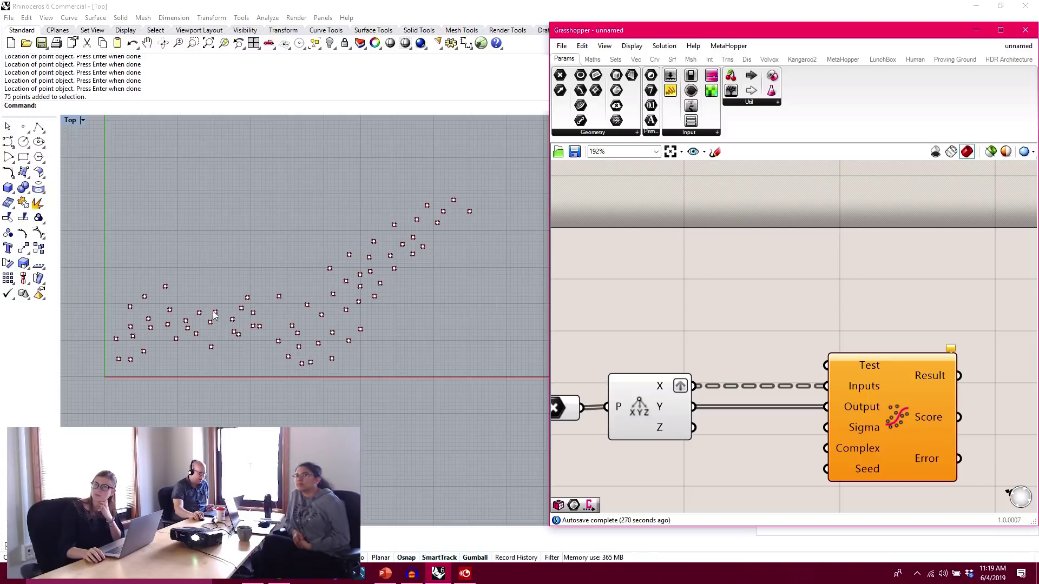
- Draw a single-segment horizontal polyline in Rhino's Top viewport from 0,0 along the X axis beneath the points
click(292, 365)
scroll(241, 340, up, 2)
scroll(253, 359, up, 3)
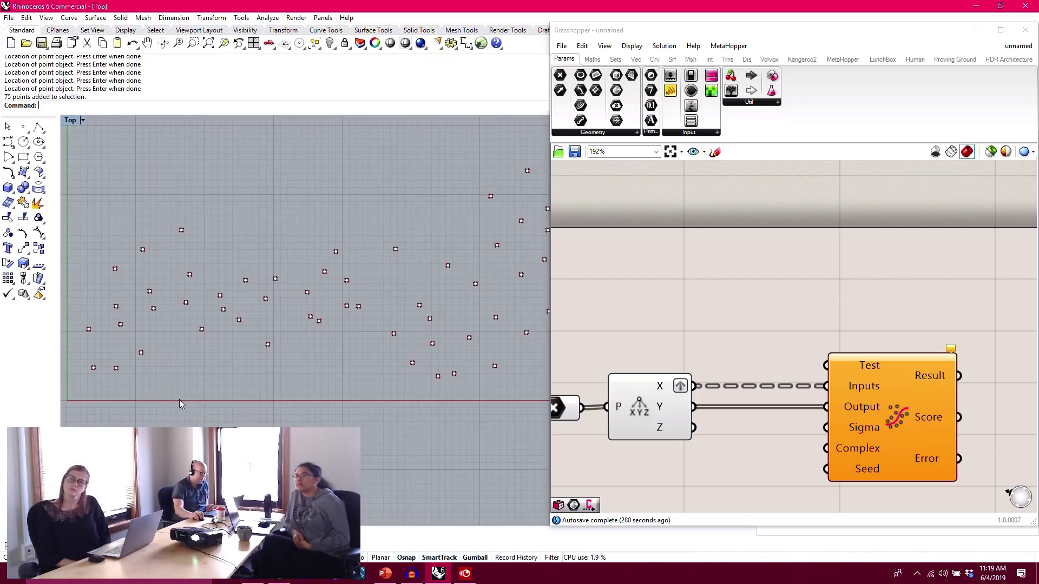
click(22, 126)
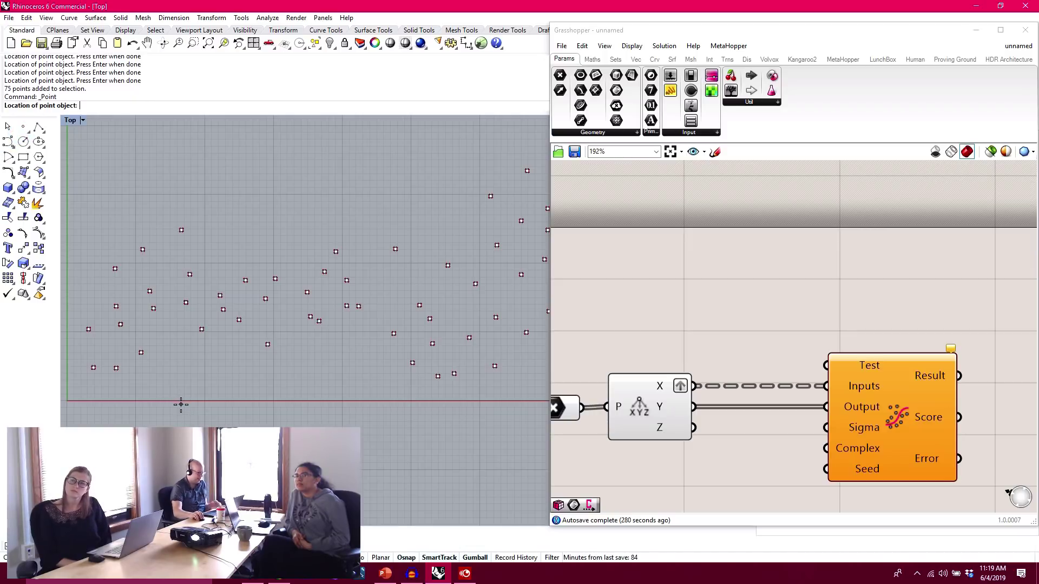
click(38, 135)
click(39, 129)
text(0,)
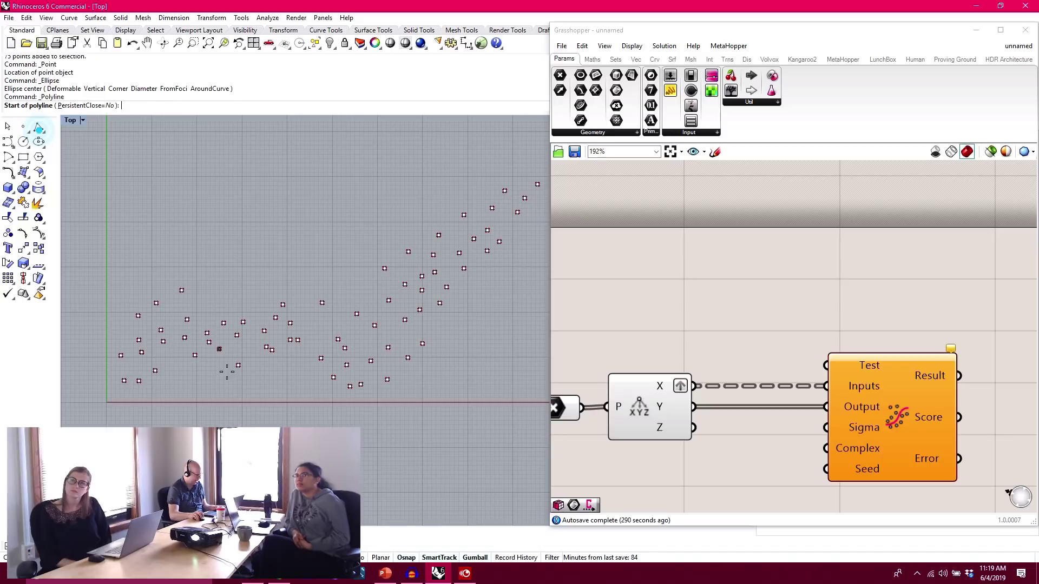
text(0)
key(Return)
scroll(358, 468, down, 3)
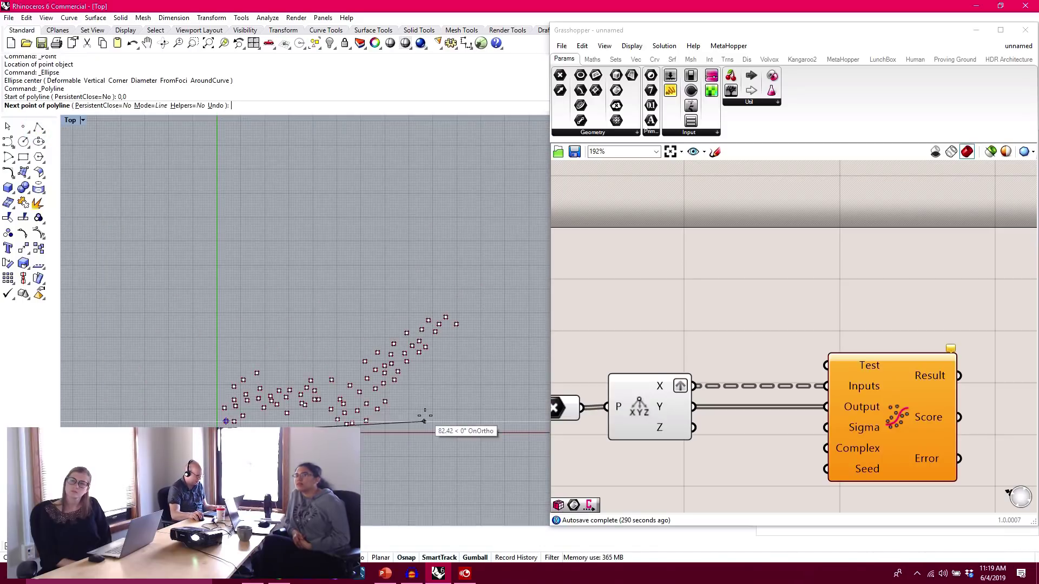
click(528, 441)
key(Return)
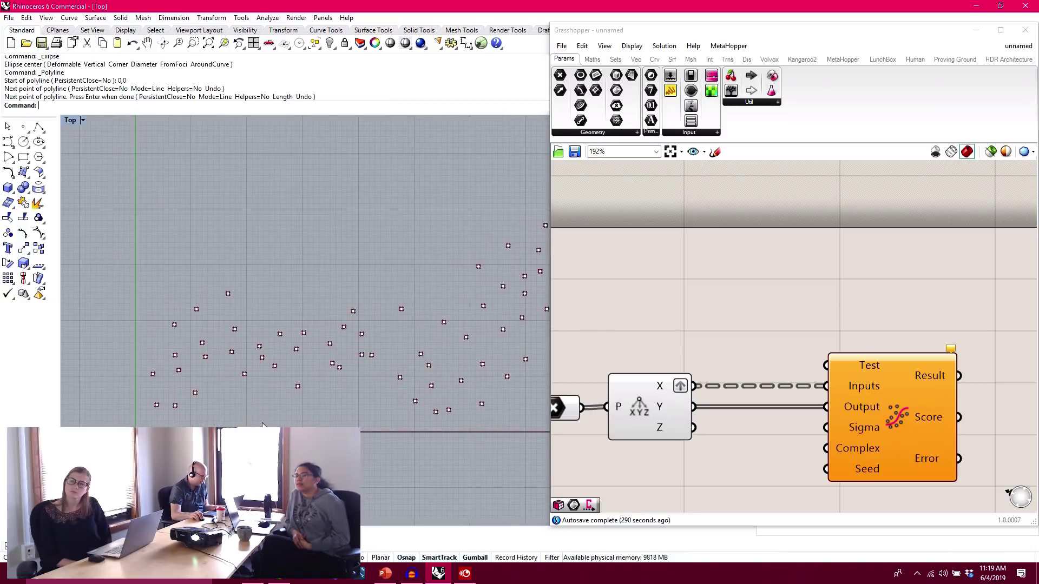
- Place a point on the horizontal line in Rhino's Top viewport and draw a vertical polyline up from it through the point cloud
click(24, 132)
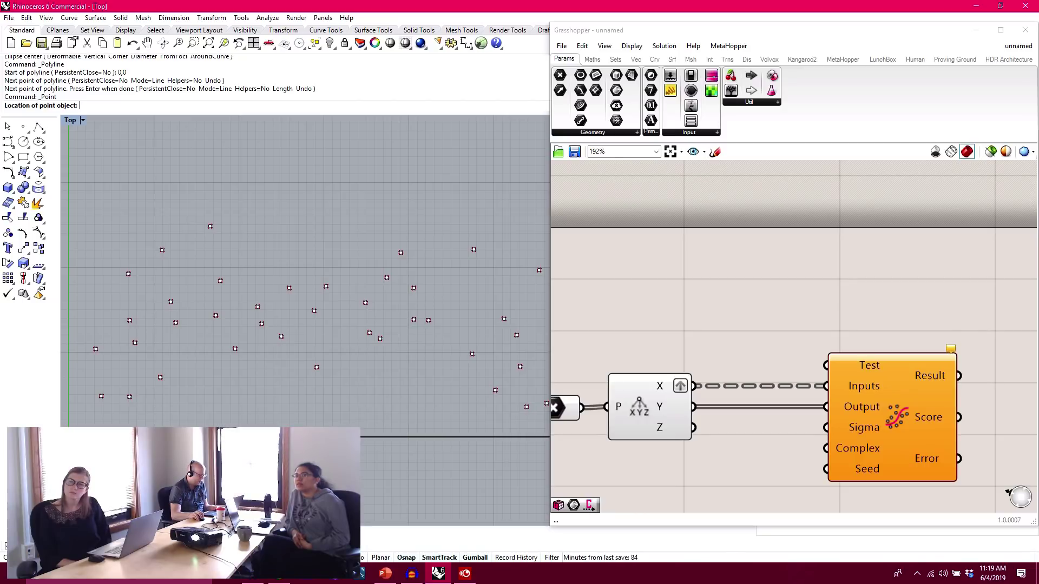
click(38, 126)
click(250, 446)
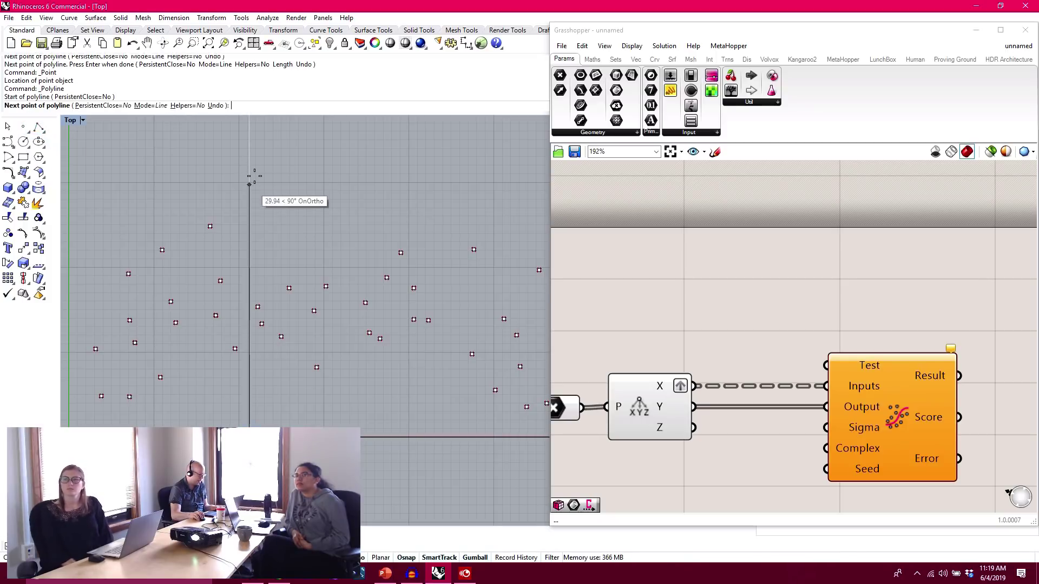
click(255, 147)
right_click(255, 147)
click(251, 200)
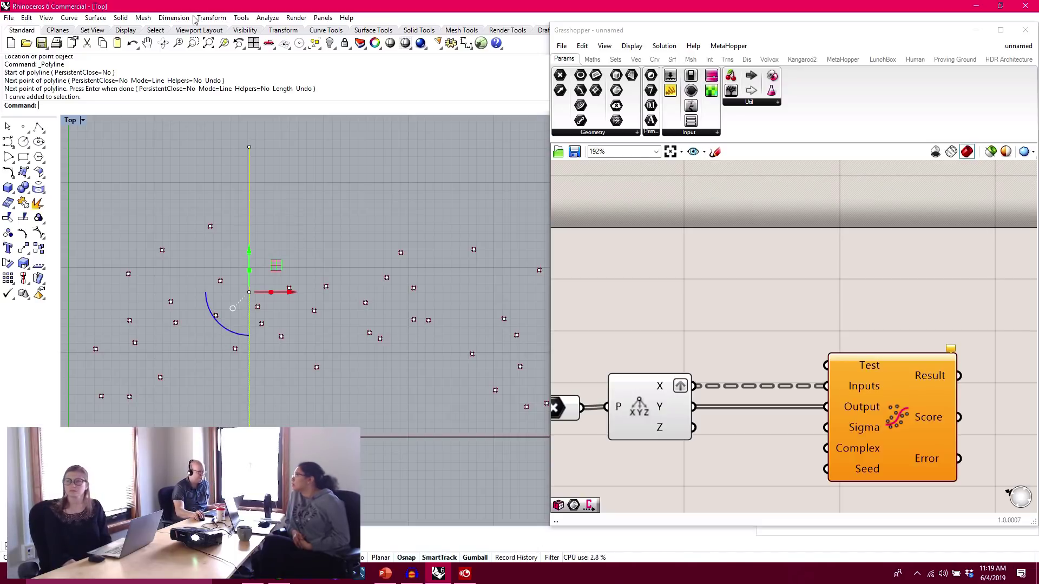
click(215, 245)
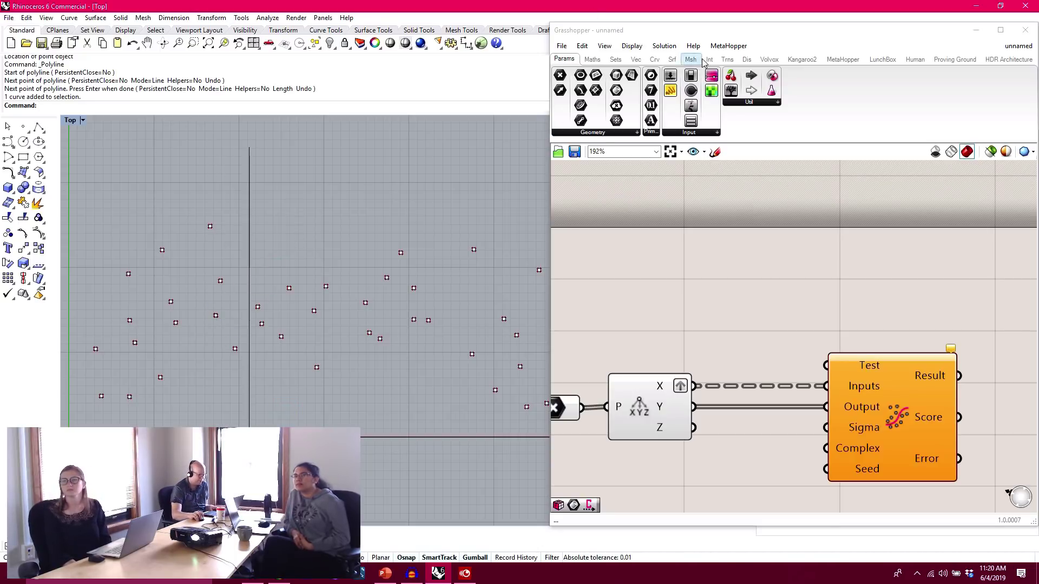
- Add a Point parameter above the Grasshopper components and set it to reference the single point placed on the horizontal line
click(561, 75)
click(691, 287)
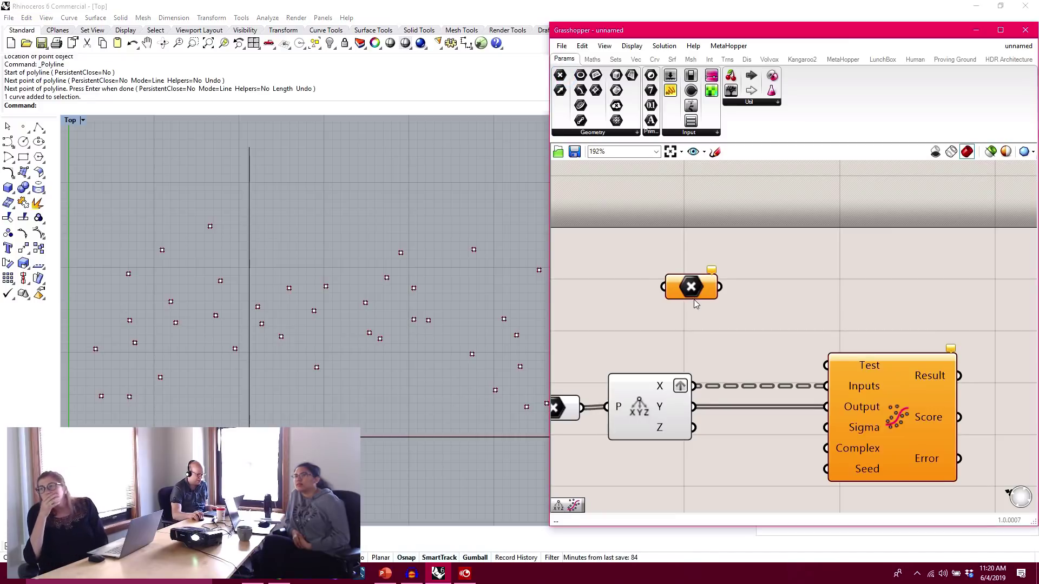
right_drag(697, 297, 778, 309)
right_click(773, 308)
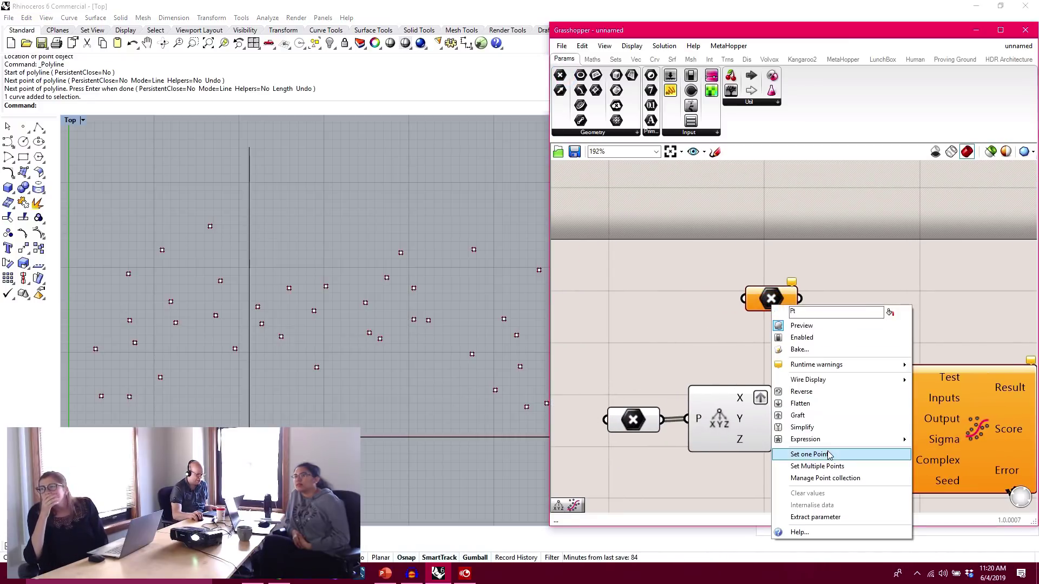
click(831, 455)
click(216, 411)
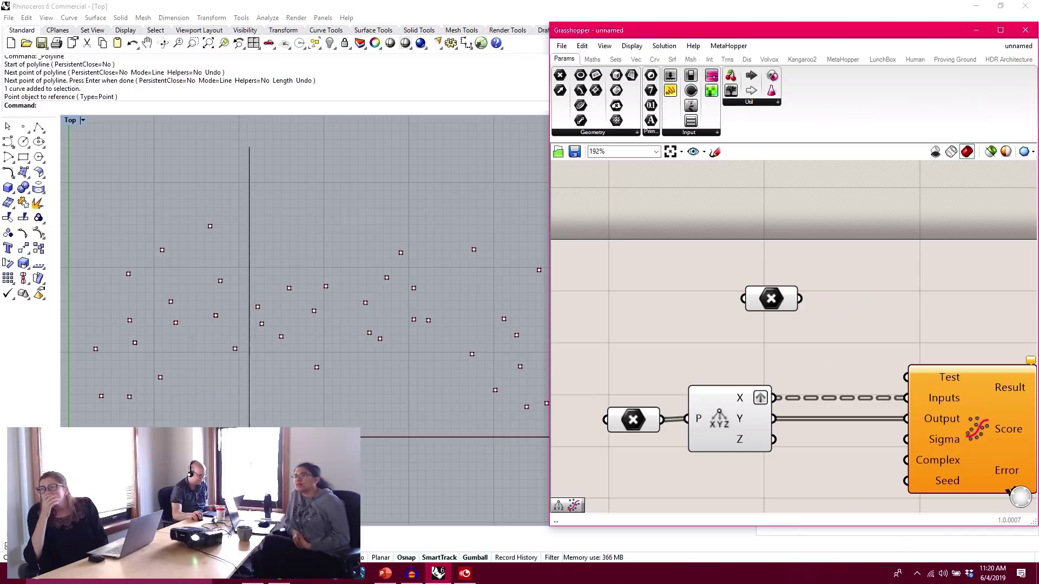
drag(771, 299, 718, 300)
- Add a Deconstruct component for the test point and connect its X output to the regression's Test input
click(594, 61)
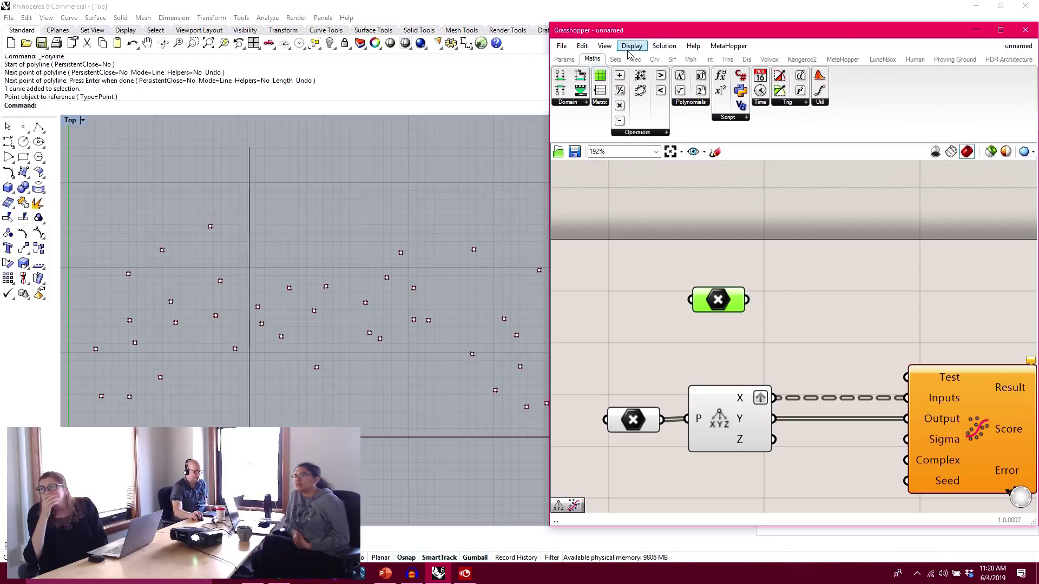
click(617, 59)
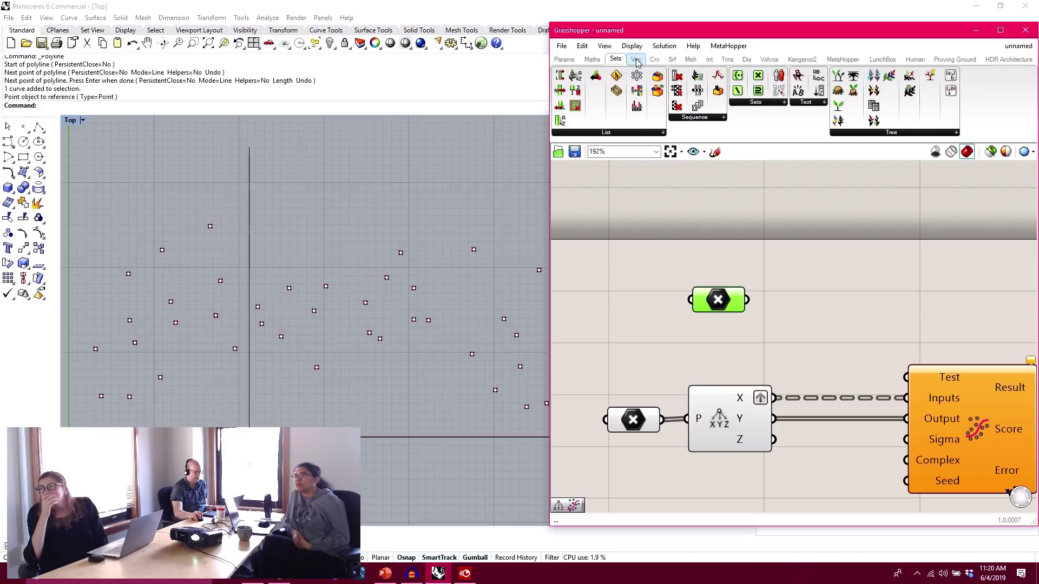
click(636, 59)
click(747, 103)
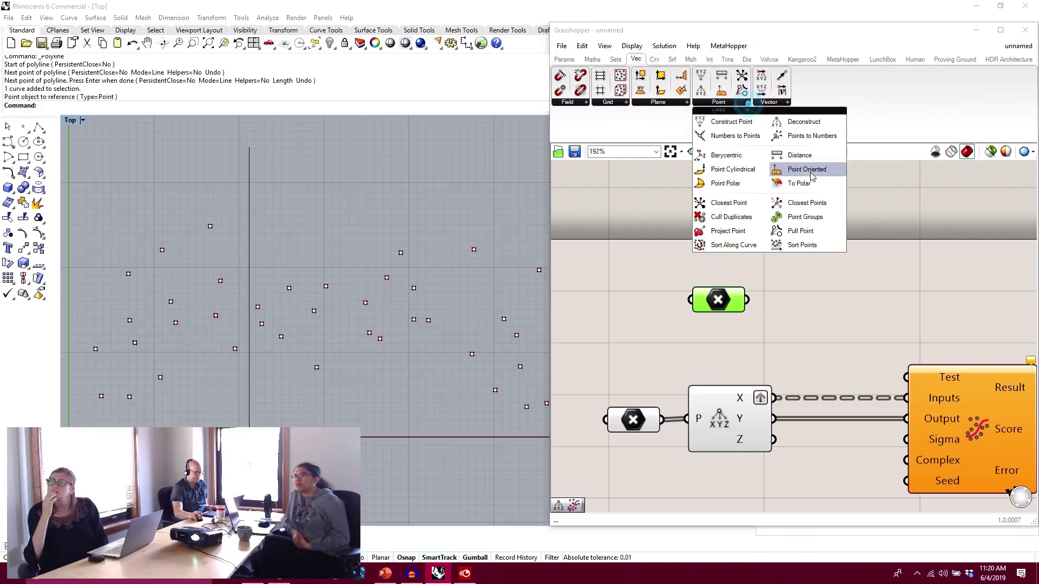
click(814, 125)
click(839, 291)
drag(748, 300, 812, 307)
drag(911, 299, 668, 265)
drag(800, 288, 908, 373)
click(816, 290)
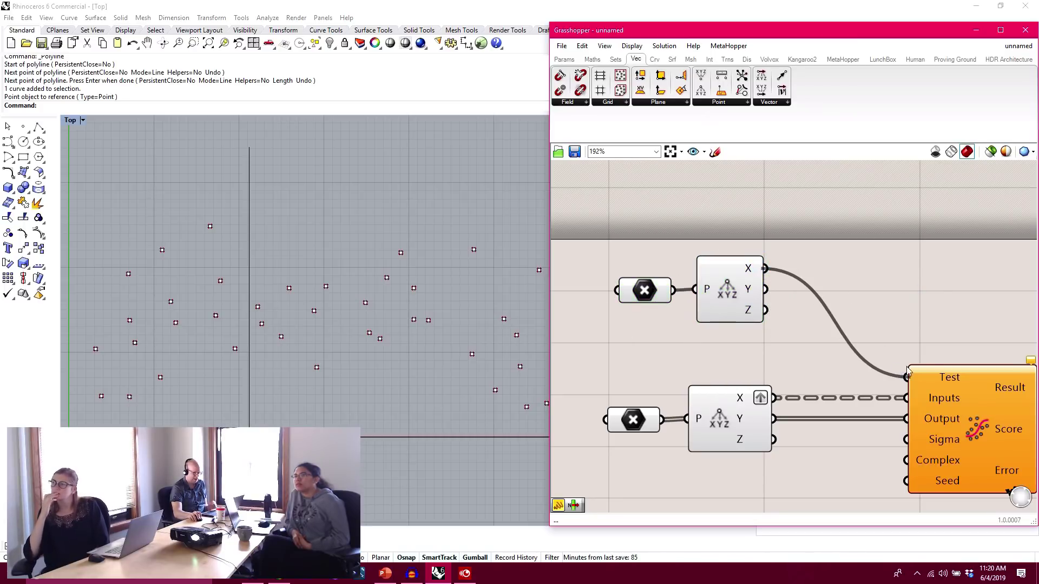
- Add a Panel beside the regression component and connect the Result output to it
right_drag(933, 346, 877, 262)
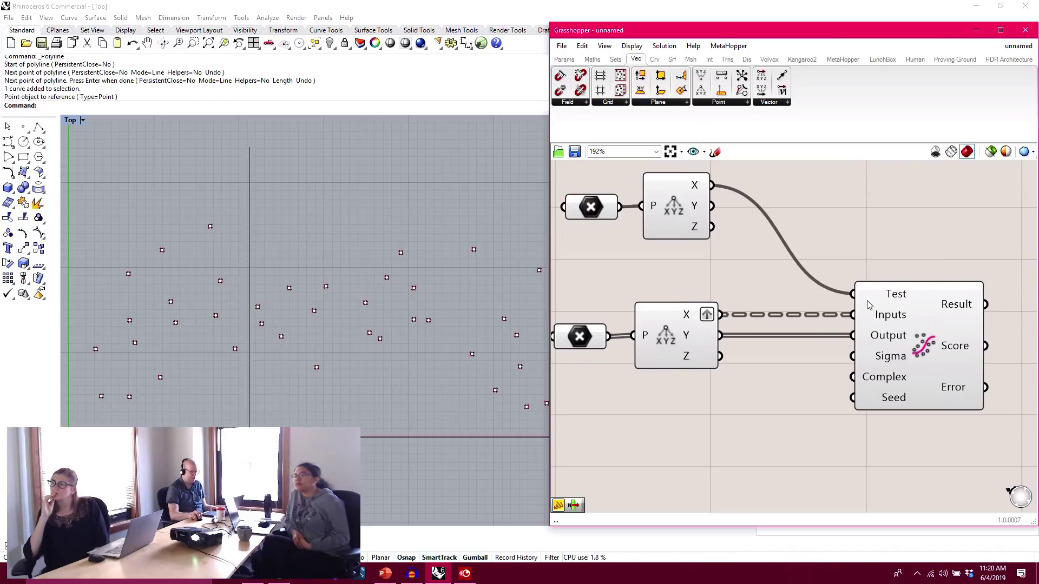
right_drag(962, 312, 791, 299)
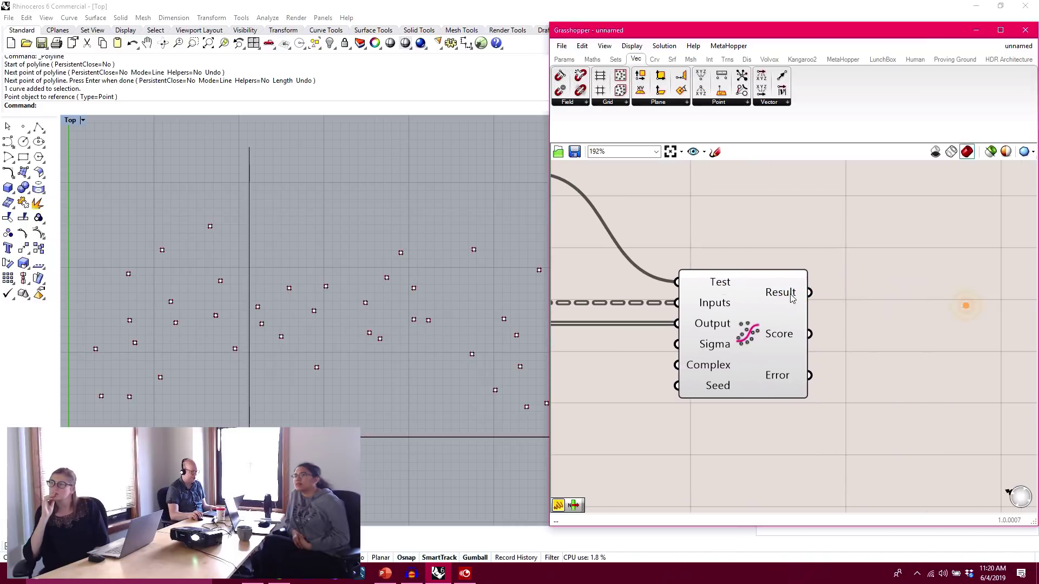
click(565, 60)
drag(675, 97, 937, 292)
drag(809, 292, 849, 264)
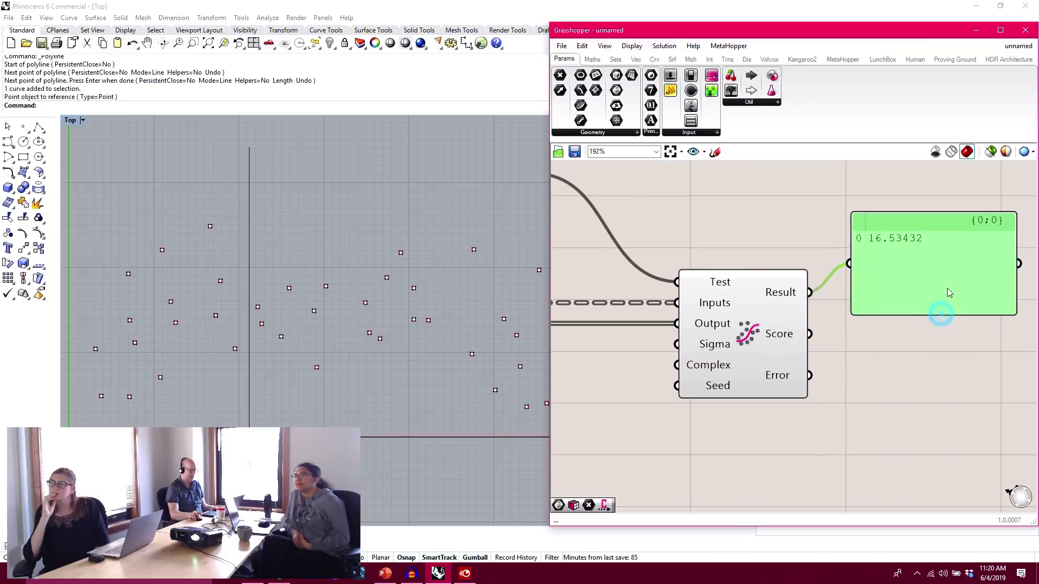
scroll(934, 328, down, 2)
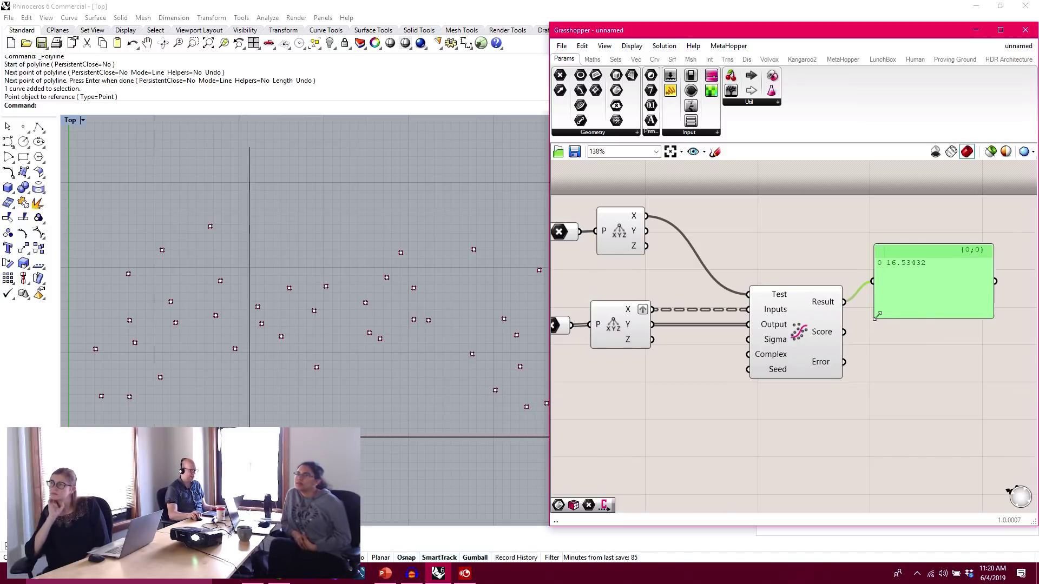
right_click(642, 218)
click(754, 213)
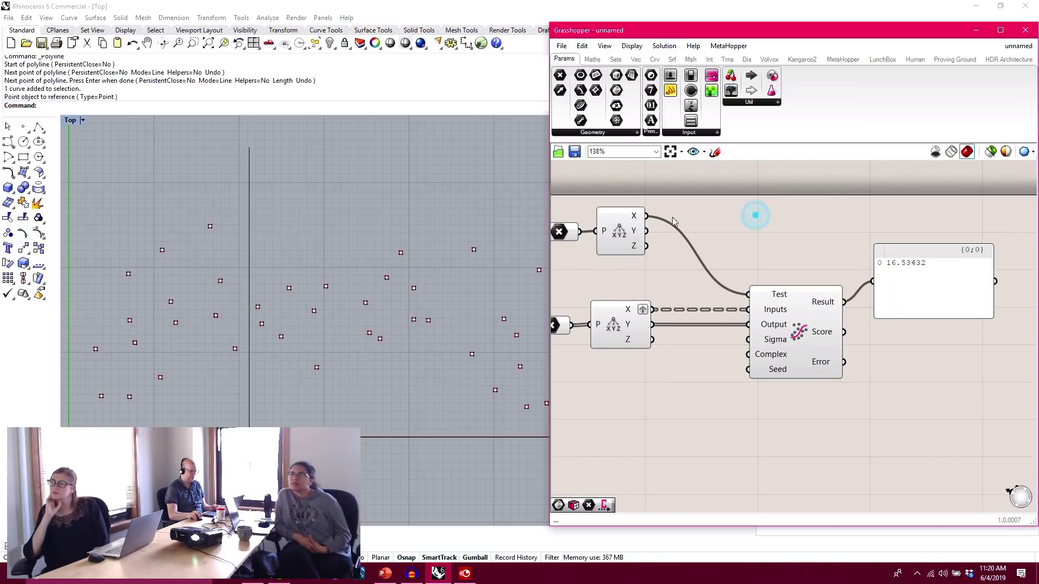
mouse_move(636, 218)
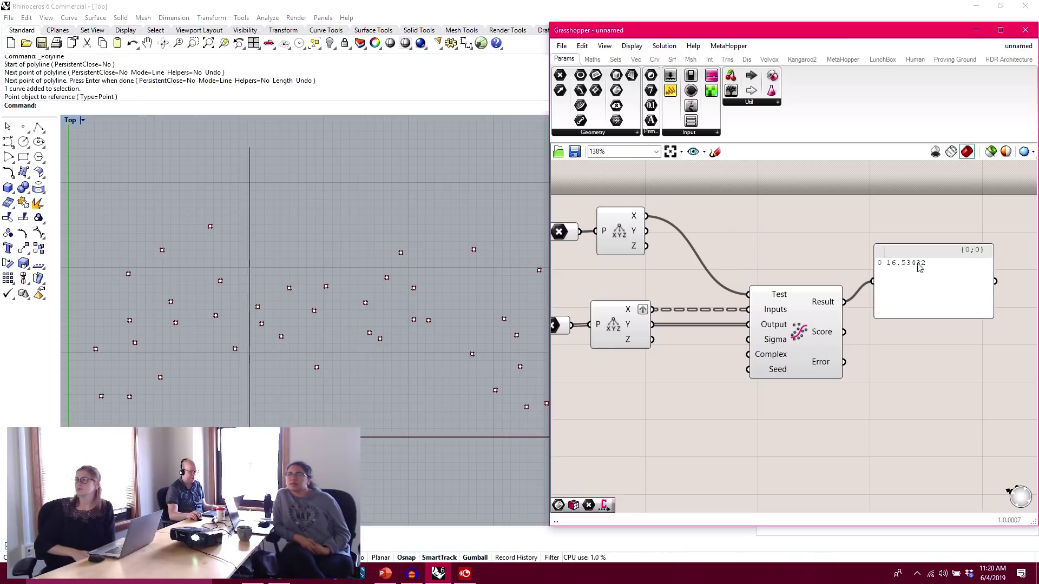
drag(900, 274, 919, 263)
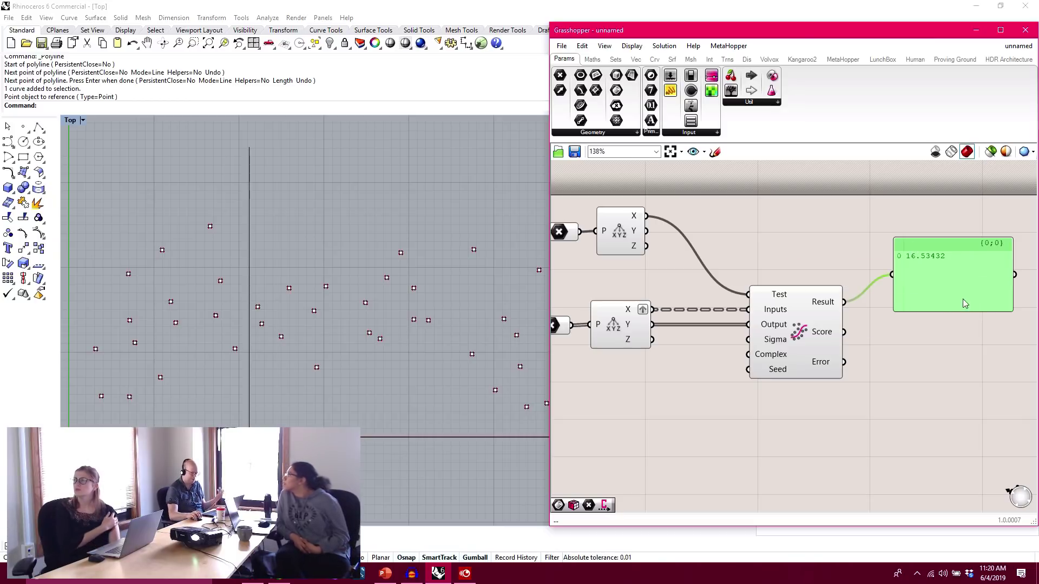
- Add a Construct Point component above the Panel, feeding the test point's X into X and the regression Result into Y
click(593, 60)
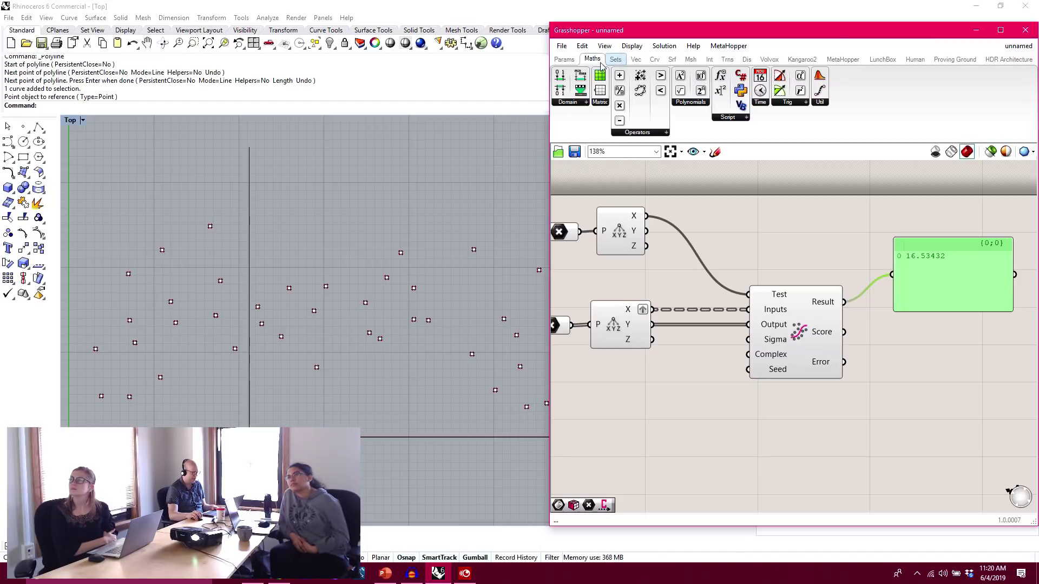
click(637, 60)
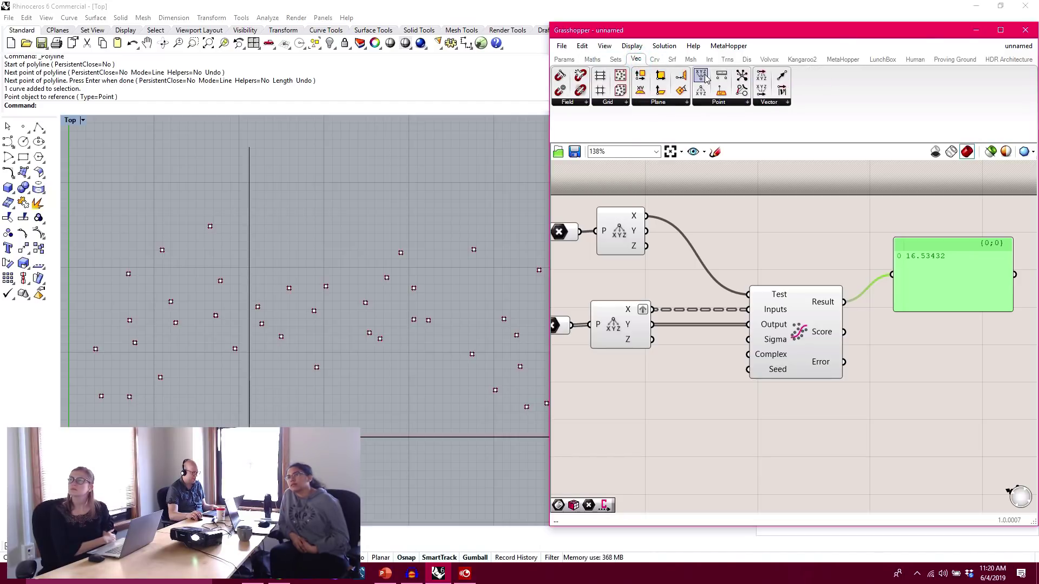
drag(860, 215, 853, 221)
drag(923, 274, 996, 367)
drag(866, 225, 971, 279)
drag(656, 221, 935, 243)
drag(847, 302, 940, 234)
click(953, 297)
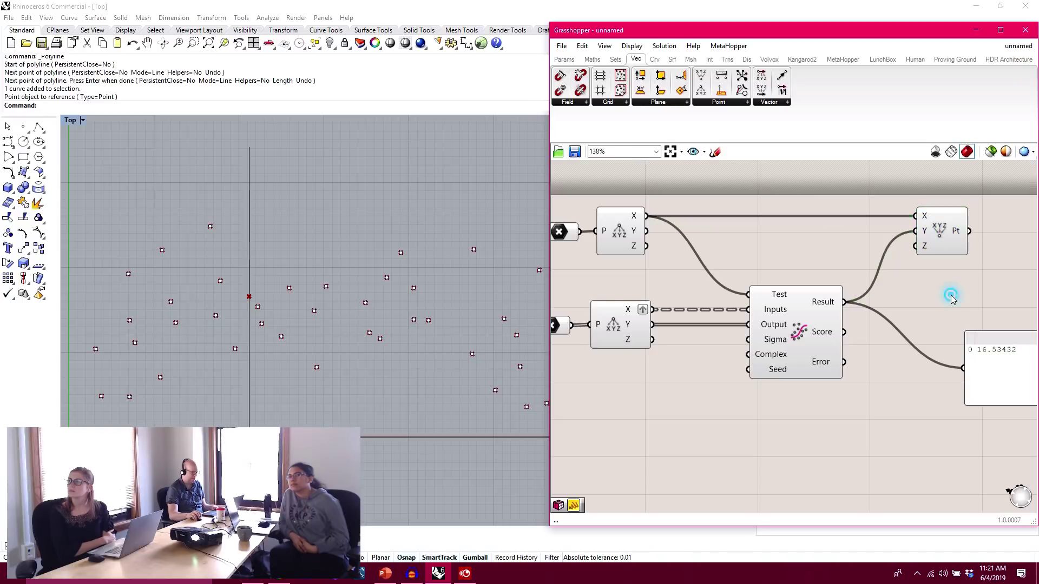
- Slide the test point along the horizontal line in Rhino to try the regression at different X positions
click(266, 313)
scroll(303, 303, up, 2)
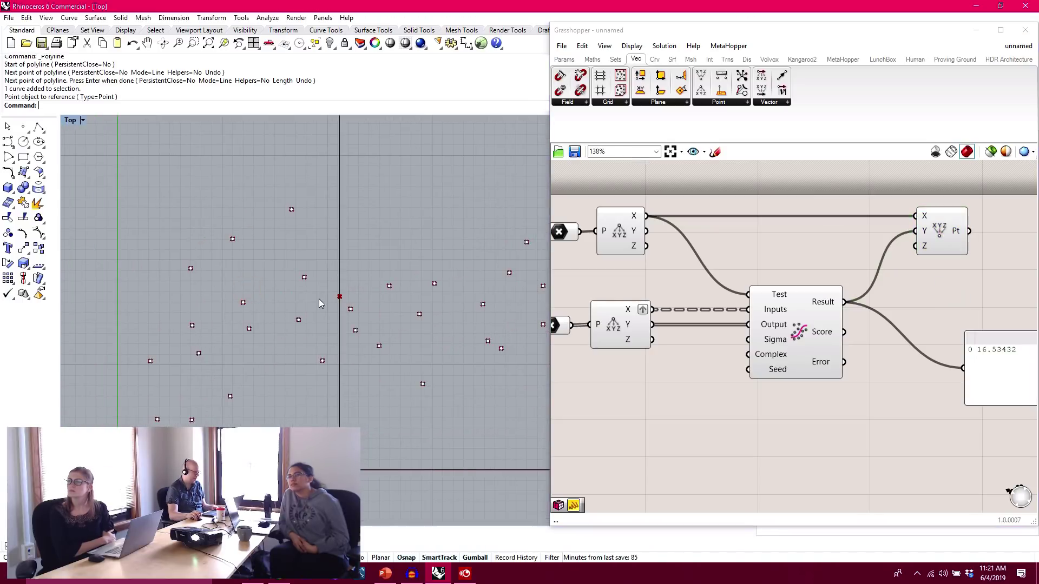
drag(374, 327, 375, 323)
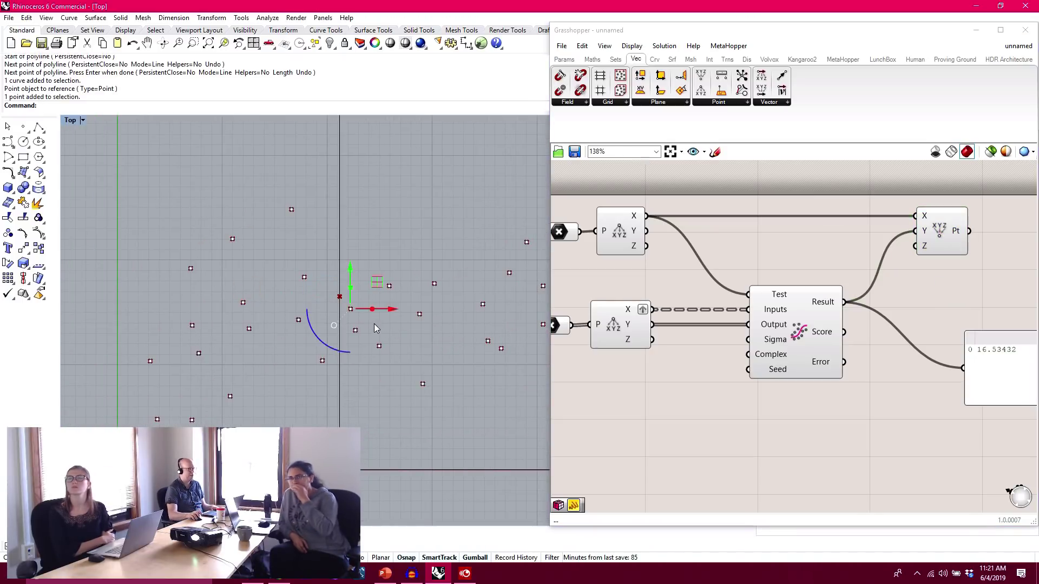
click(340, 470)
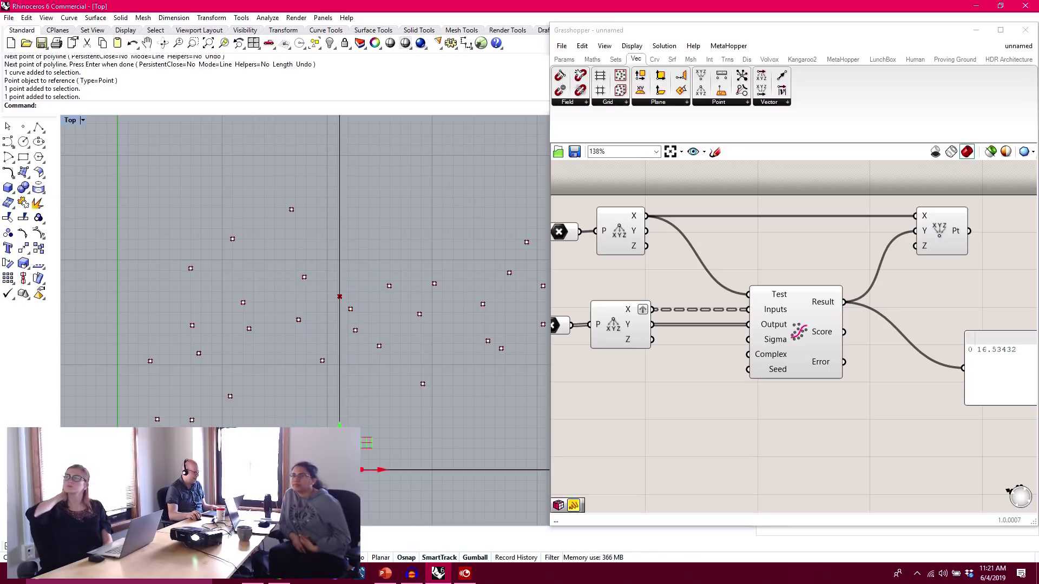
drag(378, 475, 511, 472)
right_drag(511, 472, 355, 458)
scroll(352, 454, down, 2)
drag(372, 459, 483, 456)
drag(183, 454, 340, 454)
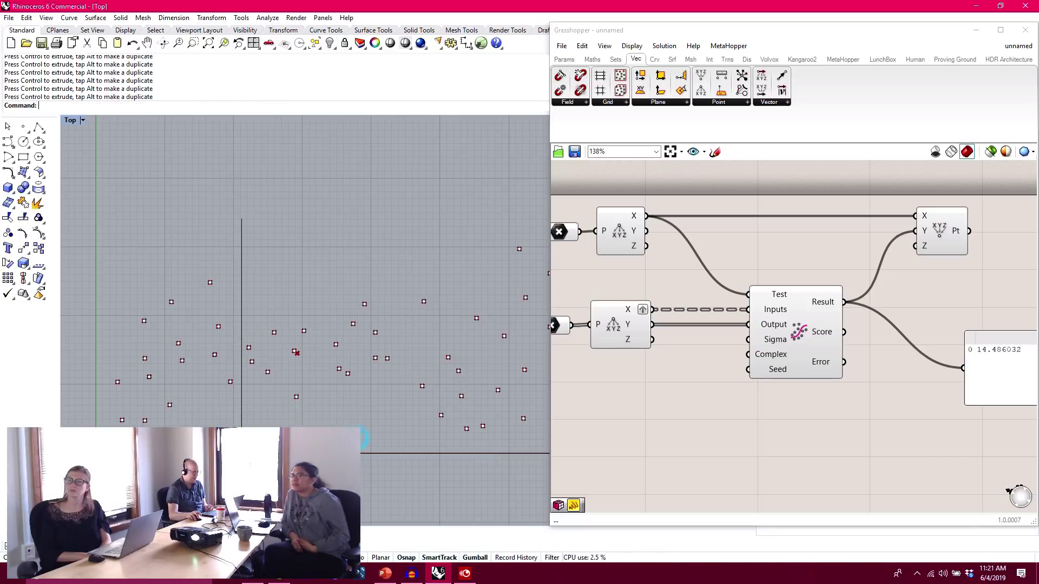
- Add a Series component above the test point's Deconstruct component
click(814, 211)
scroll(900, 295, down, 2)
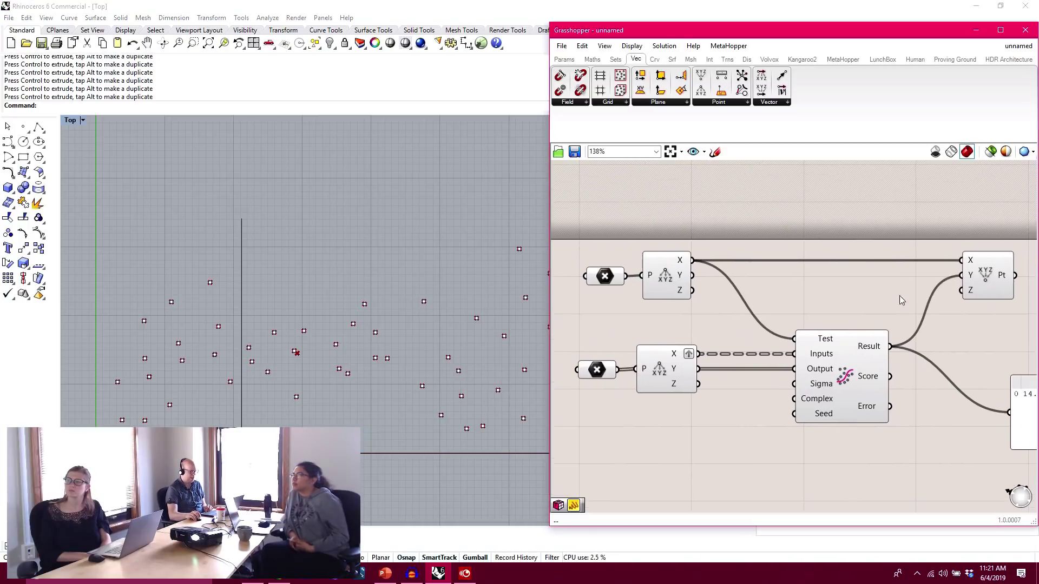
right_drag(771, 295, 792, 283)
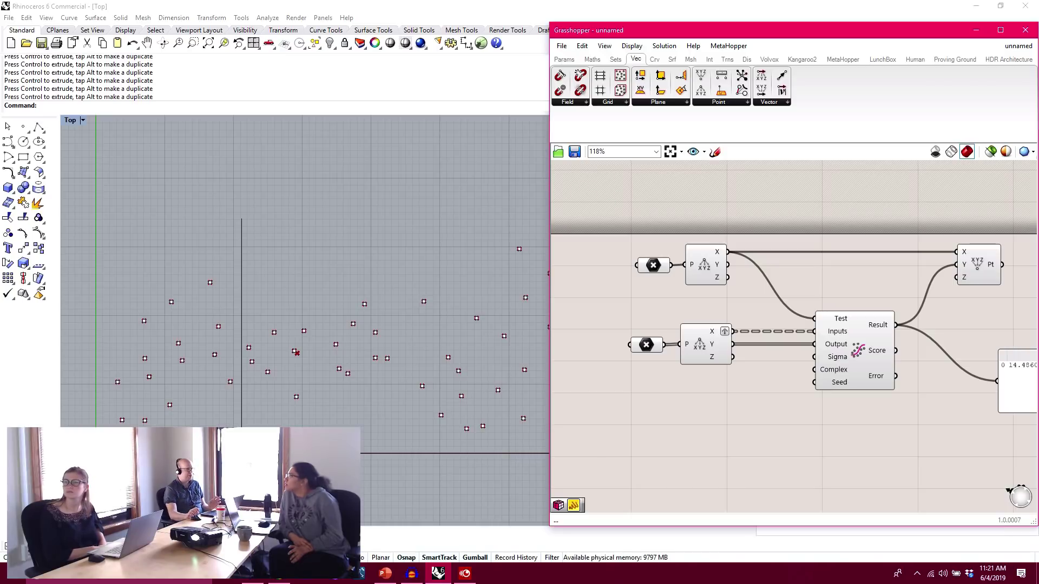
click(617, 61)
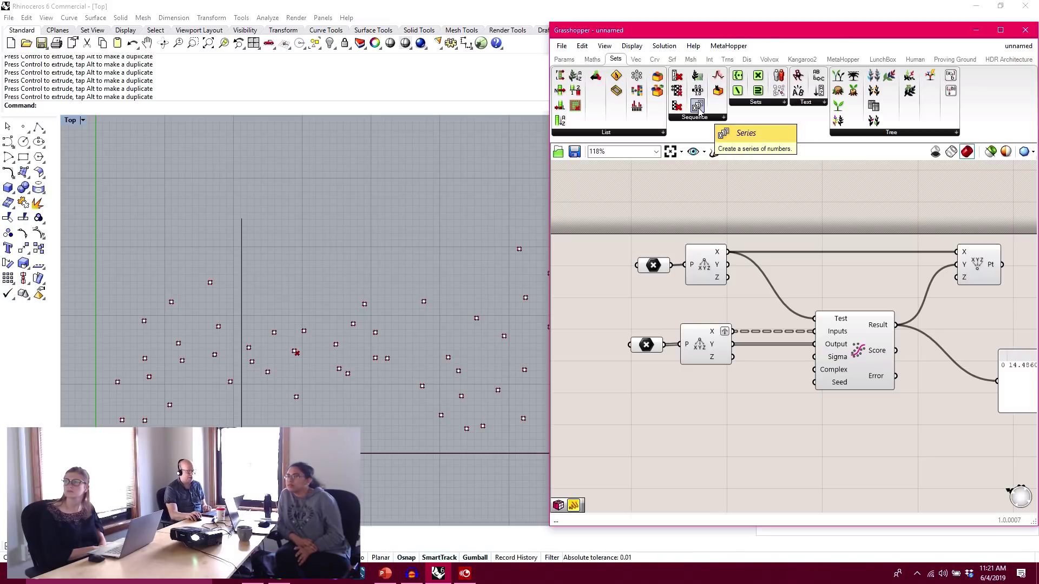
drag(700, 108, 711, 210)
click(807, 209)
scroll(720, 205, up, 3)
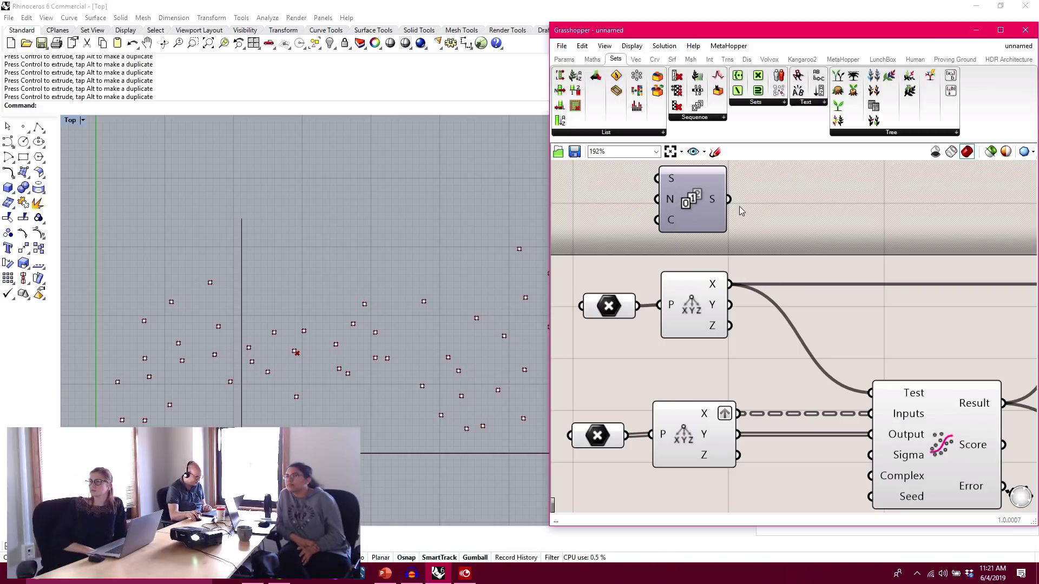
- Connect the Series output to the regression's Test input in place of the test point's X, and graft that output
drag(704, 181, 790, 357)
scroll(659, 210, down, 2)
click(822, 328)
right_click(671, 224)
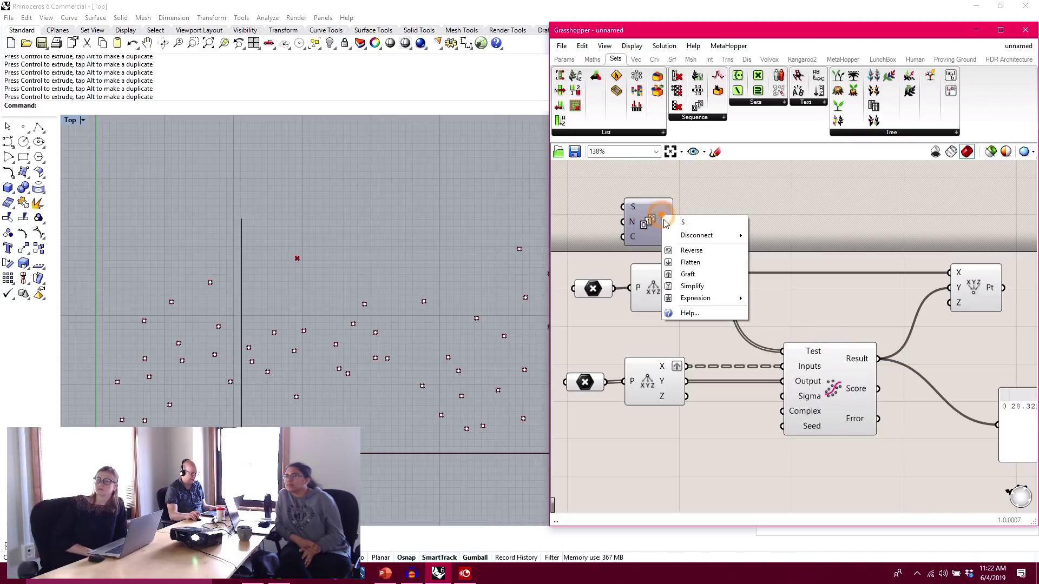
click(715, 274)
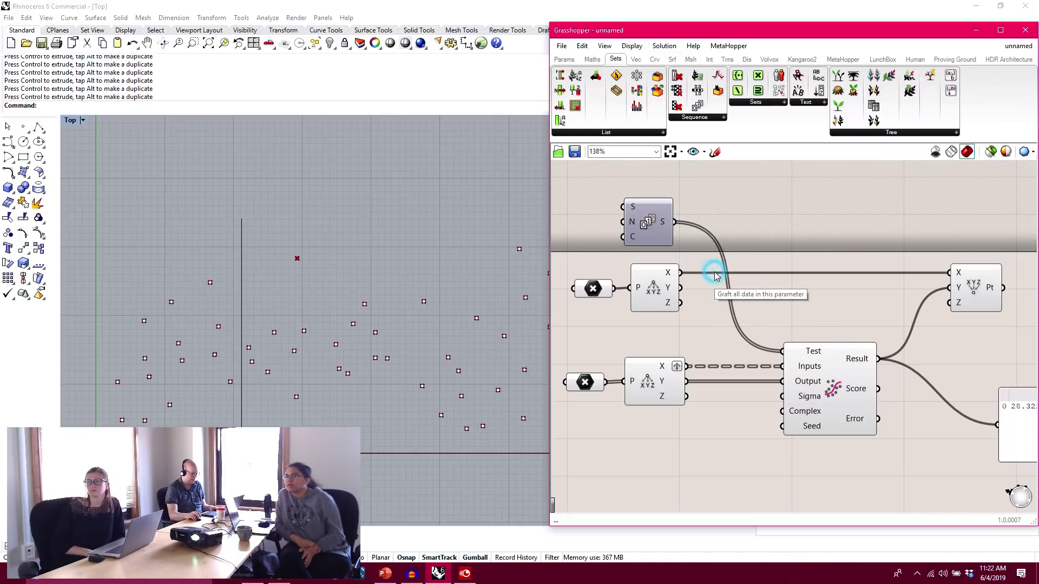
- Connect the grafted Series output to Construct Point's X input in place of the test point's X, and flatten that input
drag(686, 222, 943, 278)
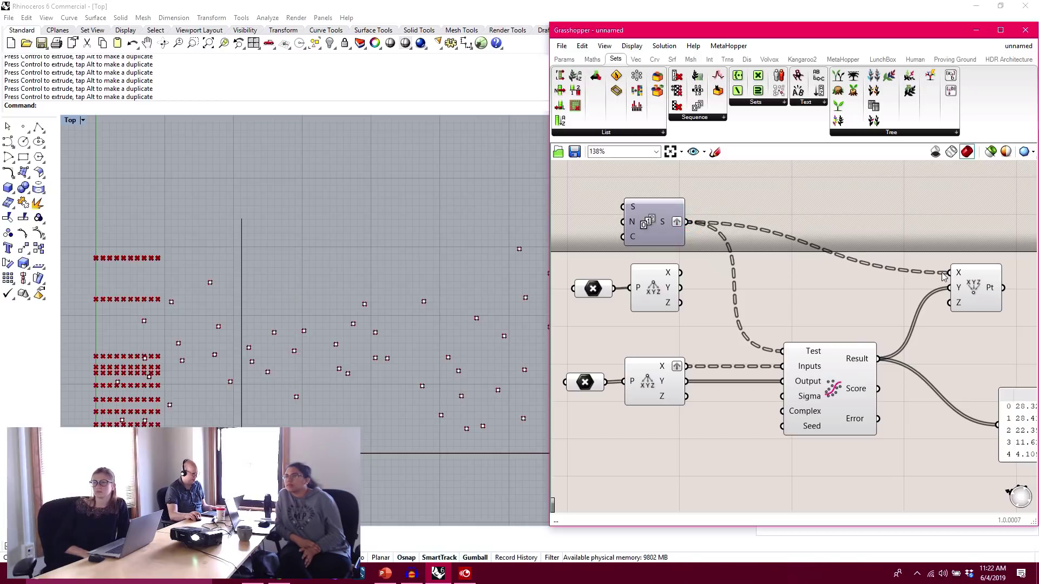
right_click(959, 277)
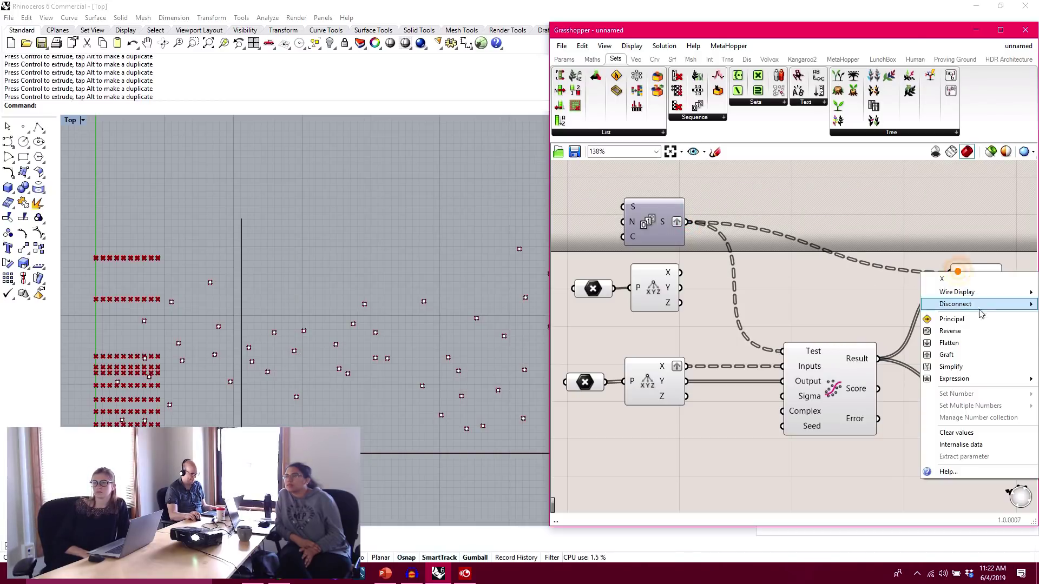
click(945, 344)
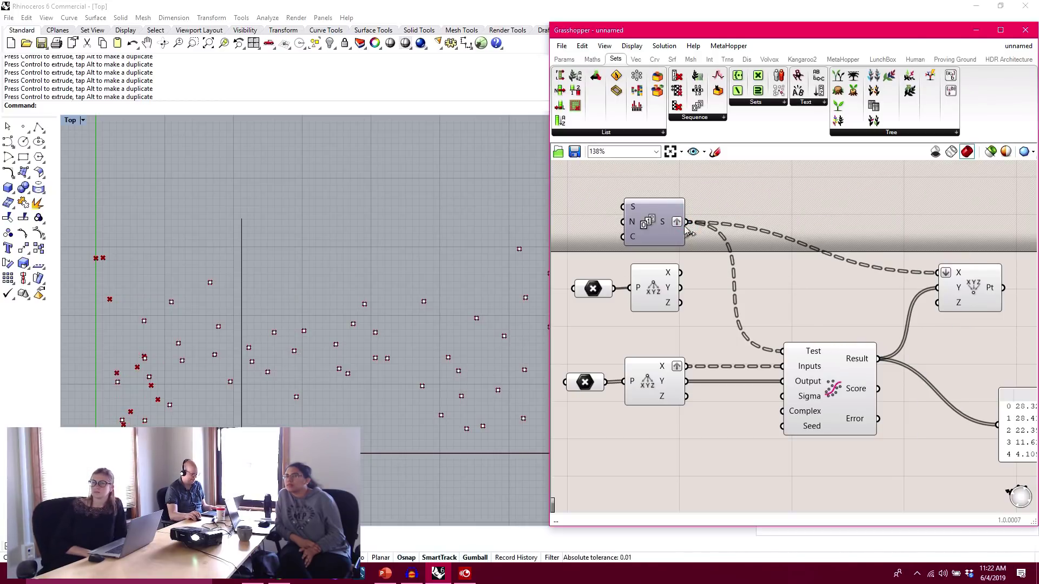
drag(650, 226, 652, 228)
click(752, 258)
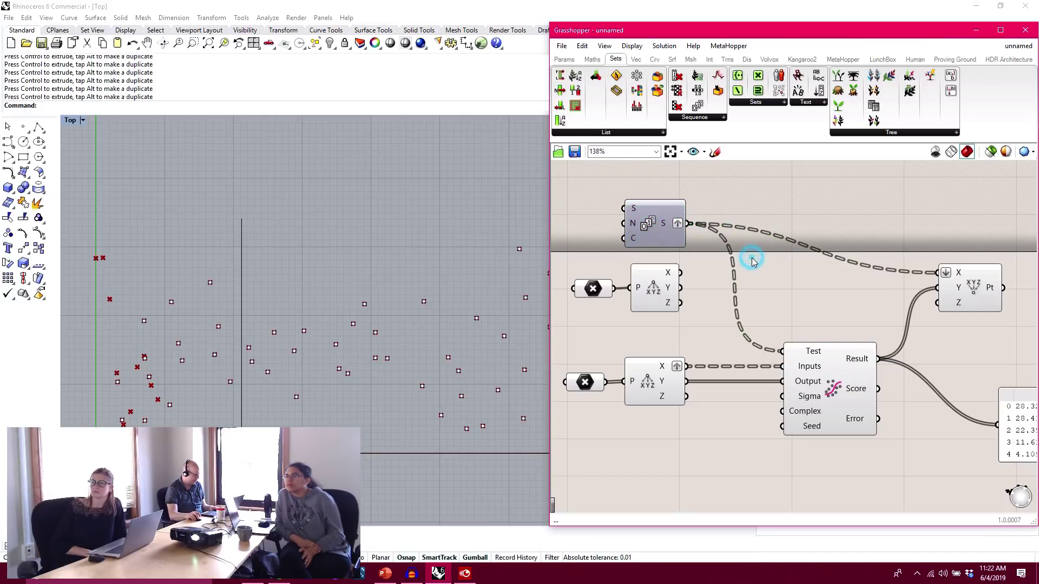
- Set the Series component's count input to the integer 50
click(244, 314)
scroll(222, 314, up, 3)
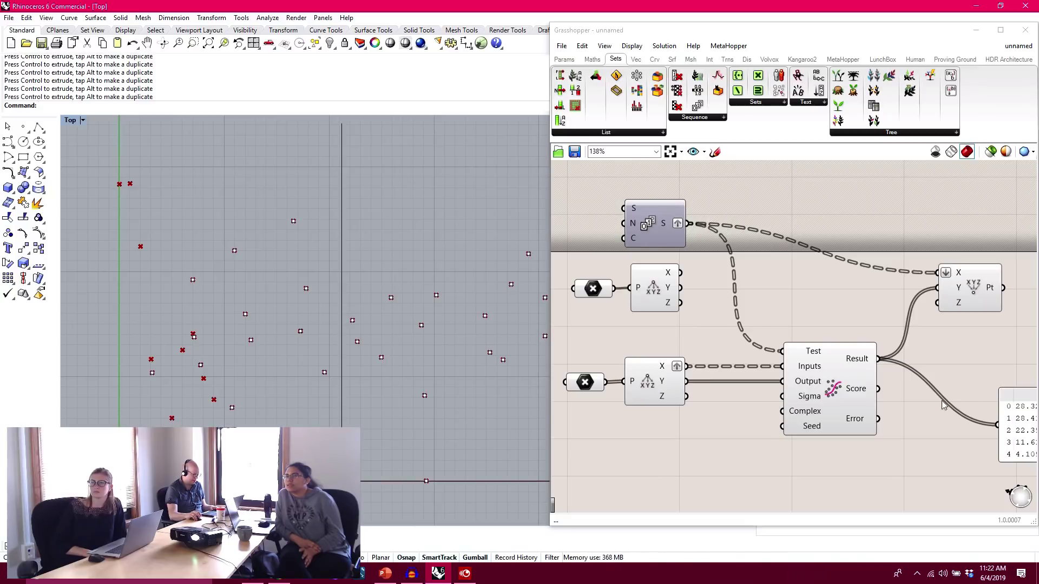
right_click(630, 238)
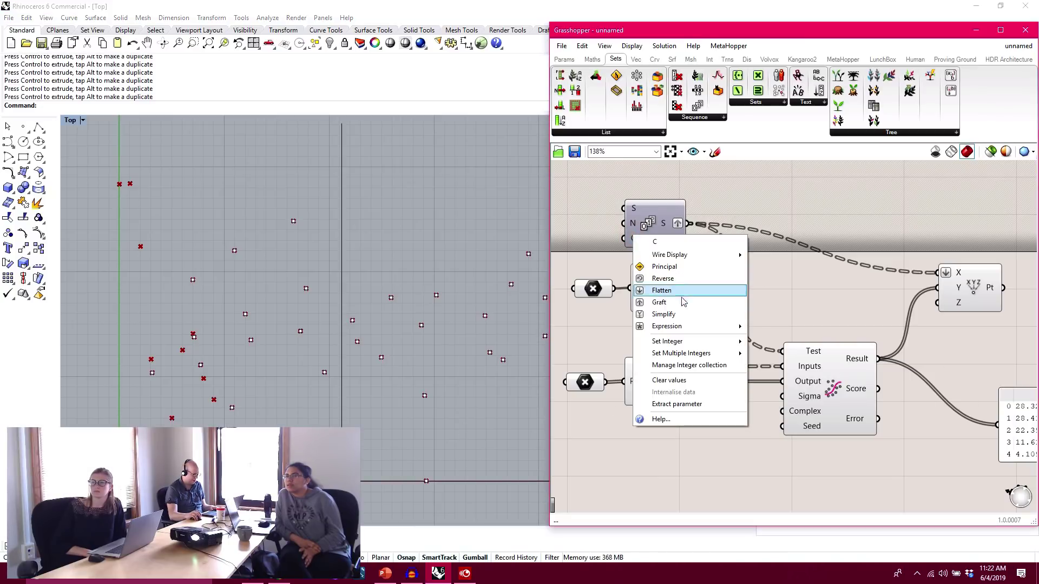
mouse_move(669, 344)
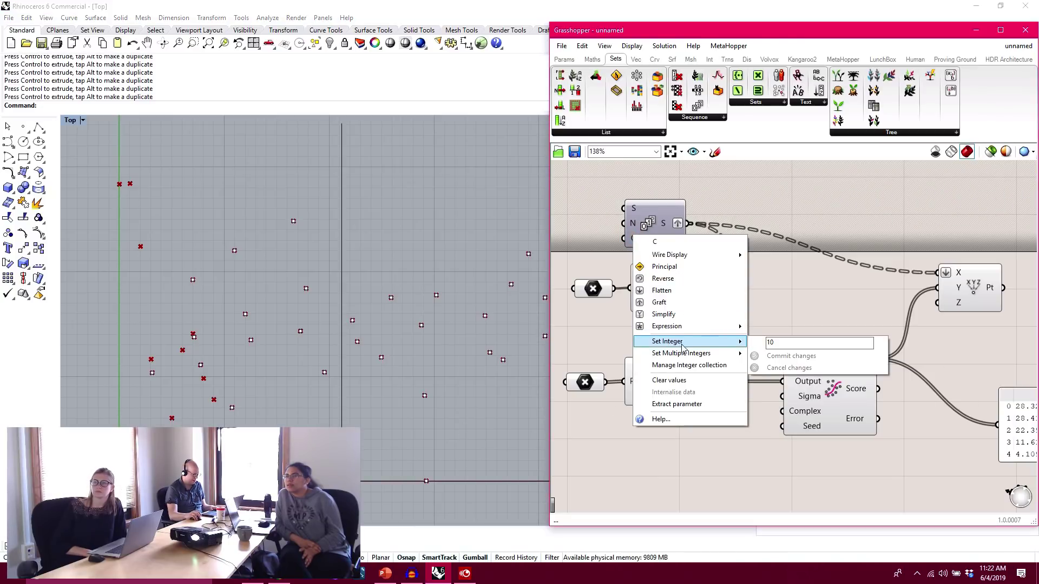
click(790, 343)
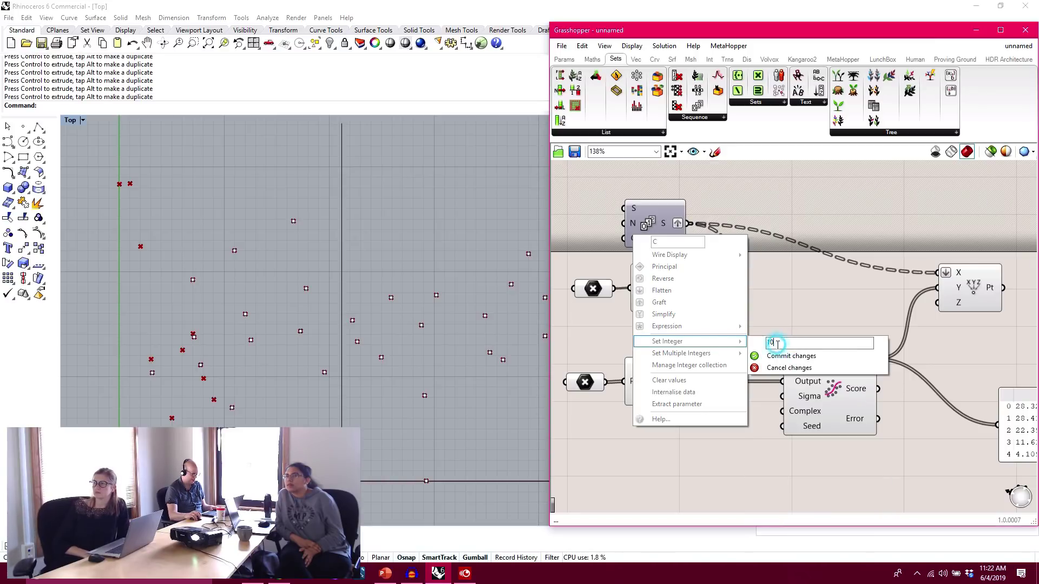
text(5)
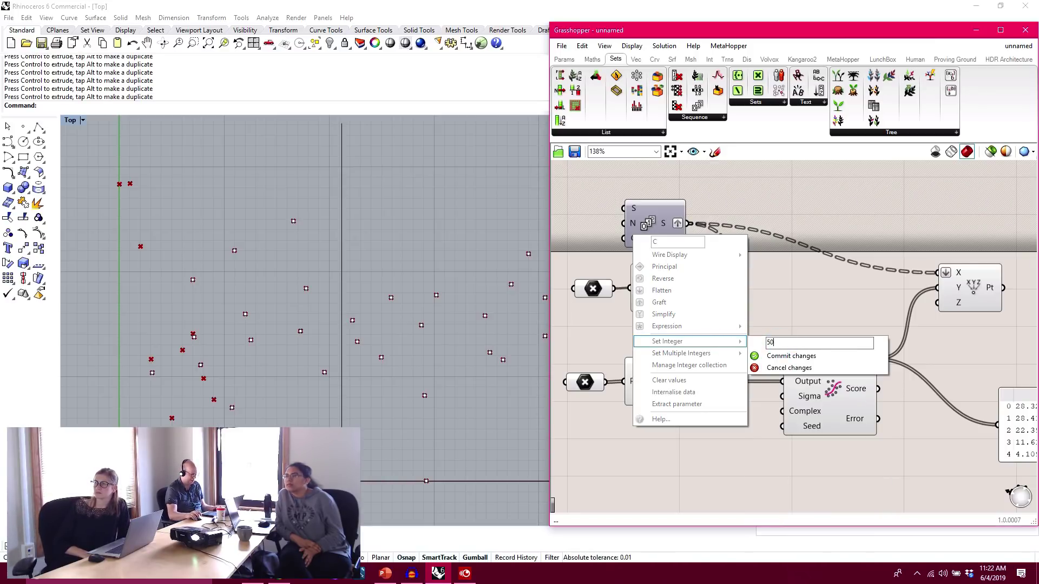
click(784, 356)
click(264, 269)
scroll(264, 269, down, 4)
right_drag(346, 286, 302, 327)
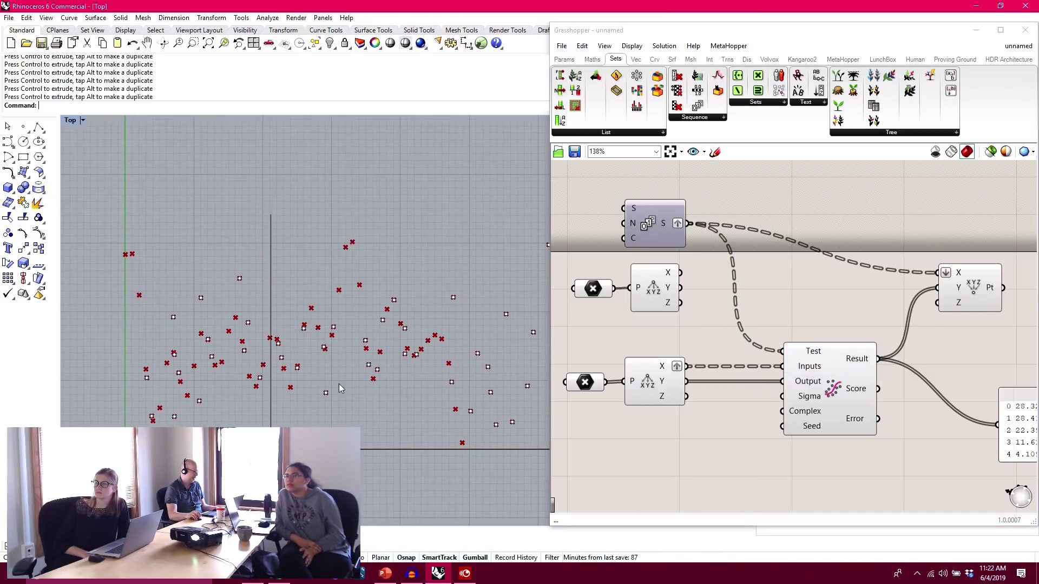
- Add an Interpolate curve component and connect Construct Point's output to its vertices input
right_drag(828, 339, 677, 322)
click(655, 59)
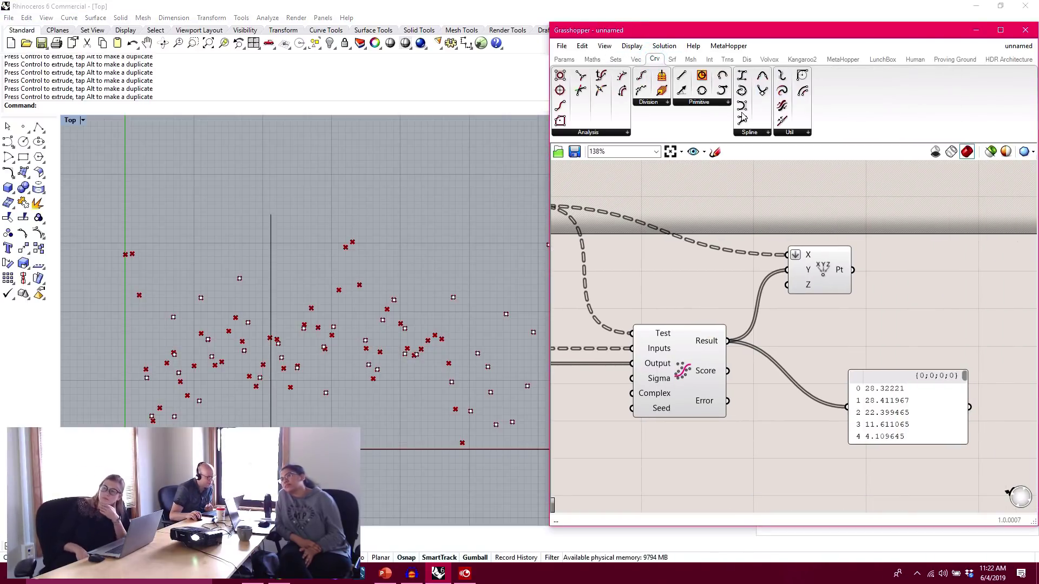
drag(744, 90, 937, 276)
drag(853, 269, 919, 288)
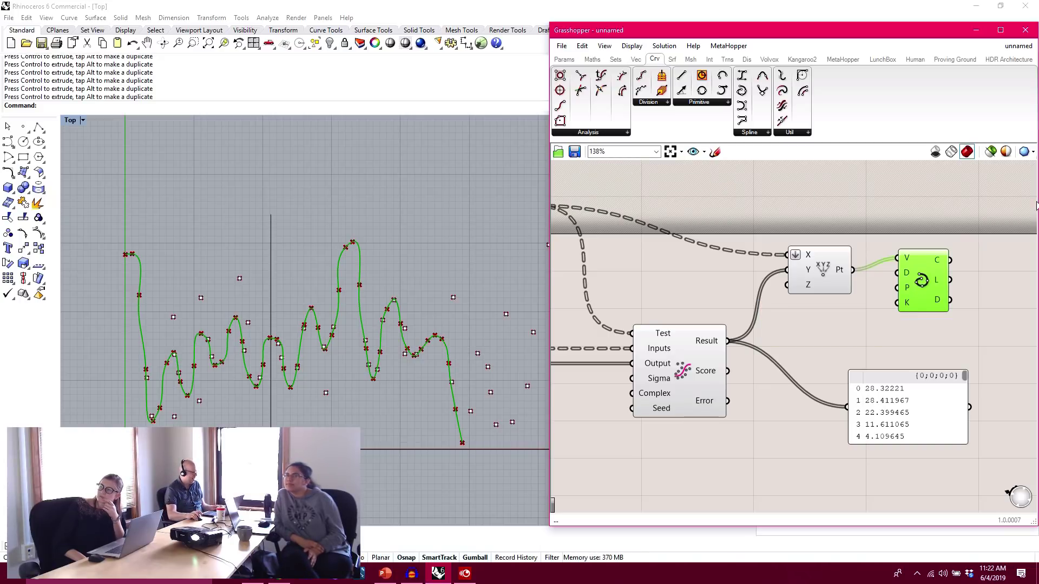
right_drag(186, 340, 197, 304)
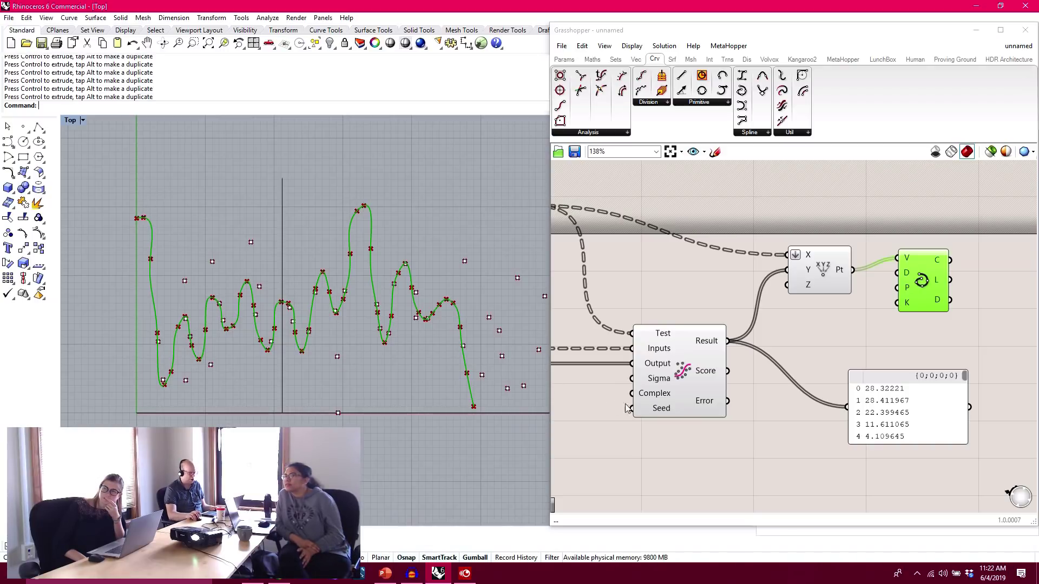
- Add a number slider with a maximum of 4 below the training points' Deconstruct component and connect it to the regression's Sigma input
right_drag(673, 385, 773, 374)
scroll(790, 346, up, 3)
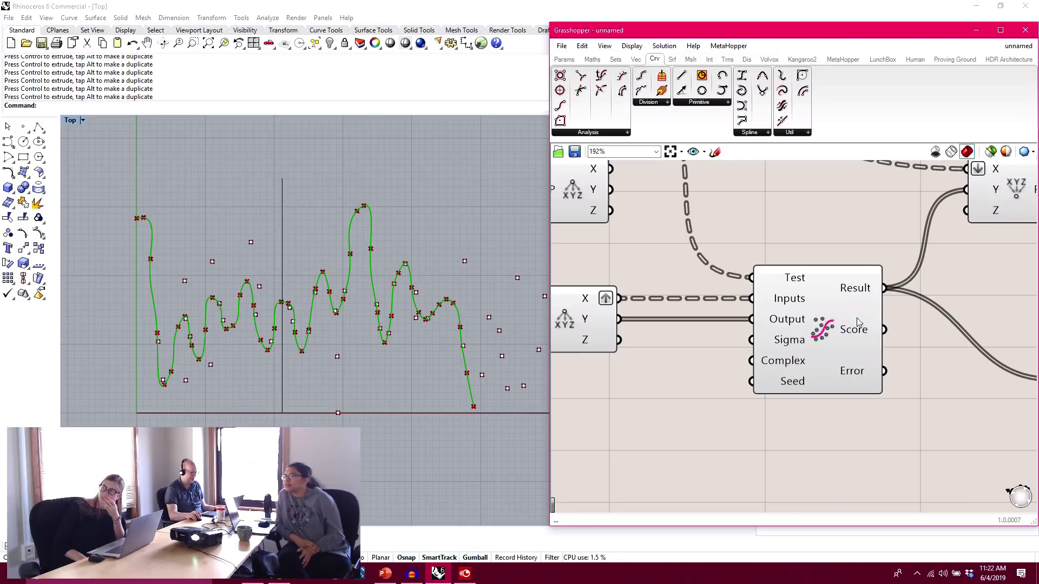
click(564, 59)
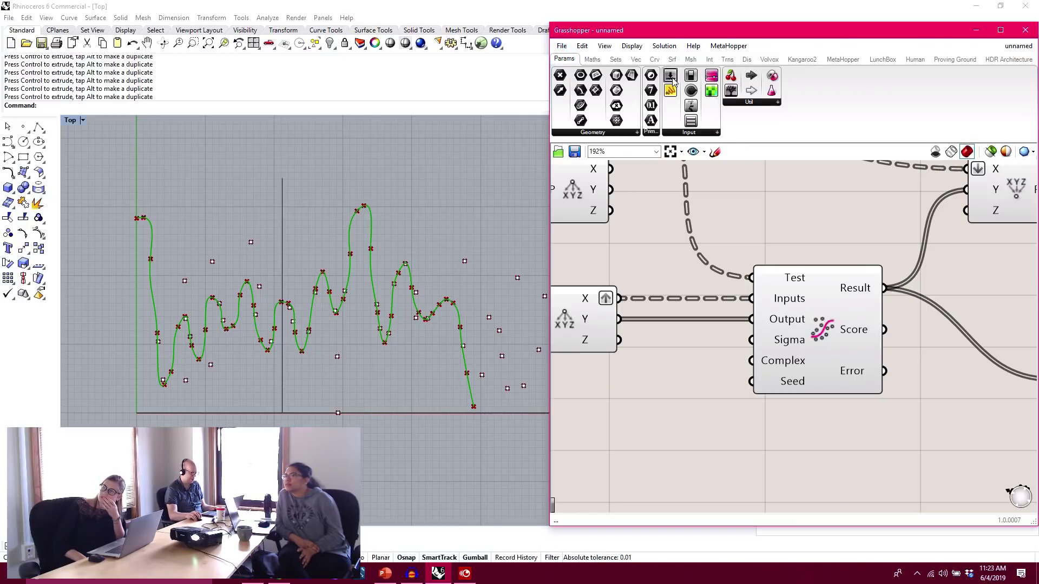
drag(683, 381, 671, 436)
right_drag(672, 426, 722, 427)
drag(759, 437, 779, 423)
double_click(621, 416)
double_click(643, 445)
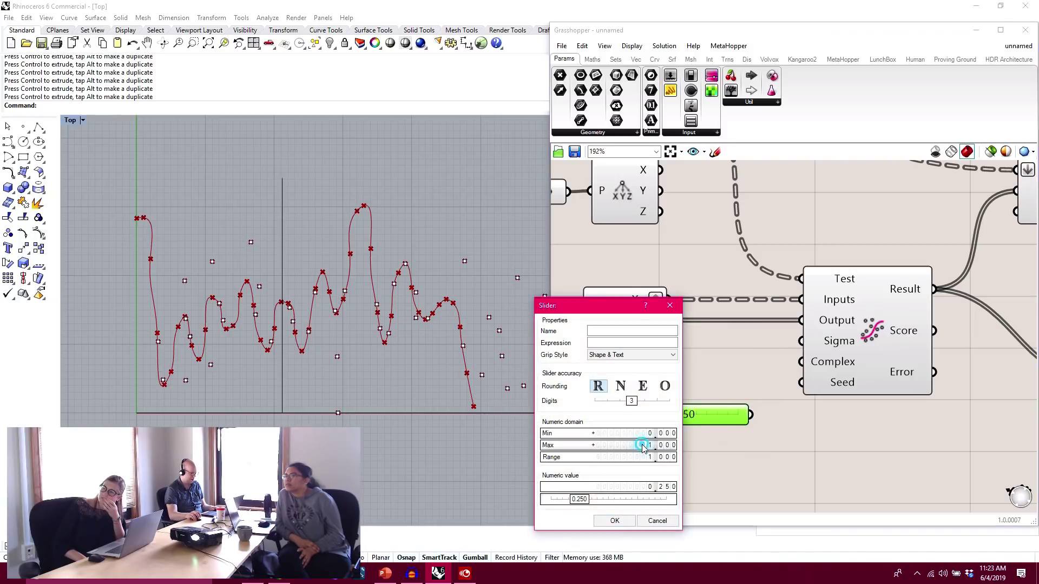
text(4)
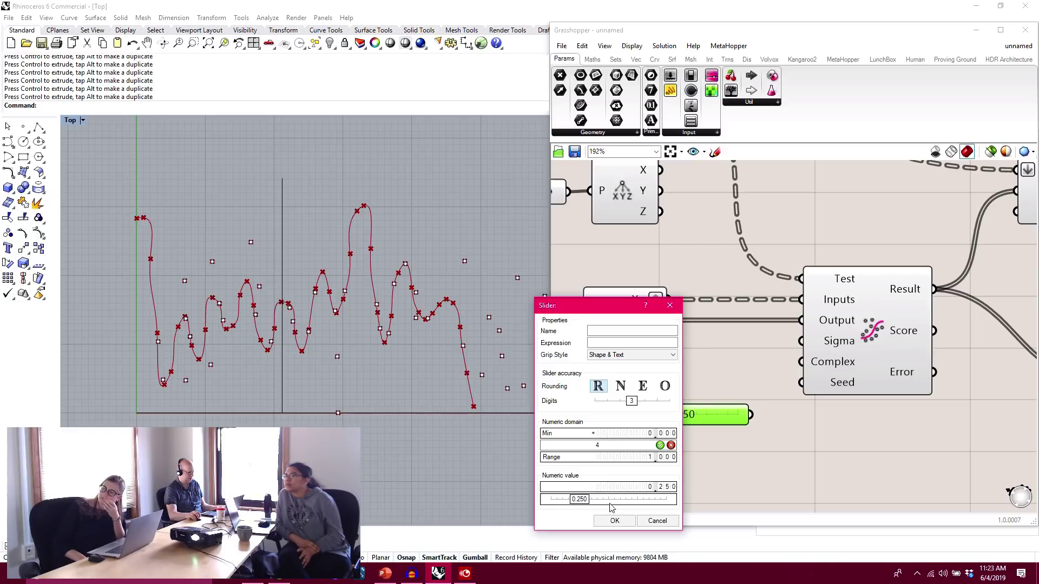
click(615, 521)
drag(683, 418, 802, 349)
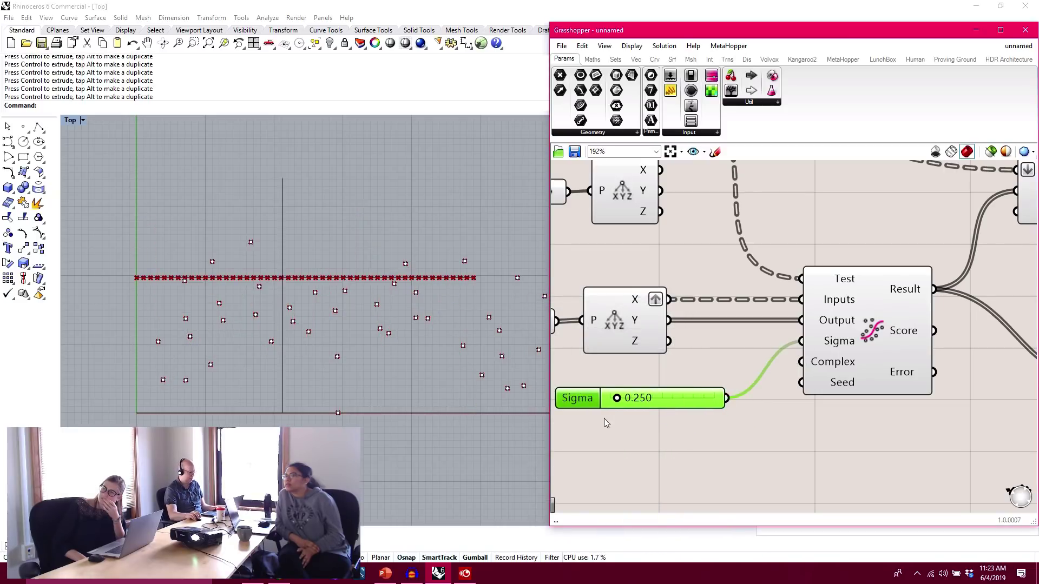
- Extend the Sigma slider's maximum to 10 and set Sigma to 7.497
drag(617, 400, 724, 399)
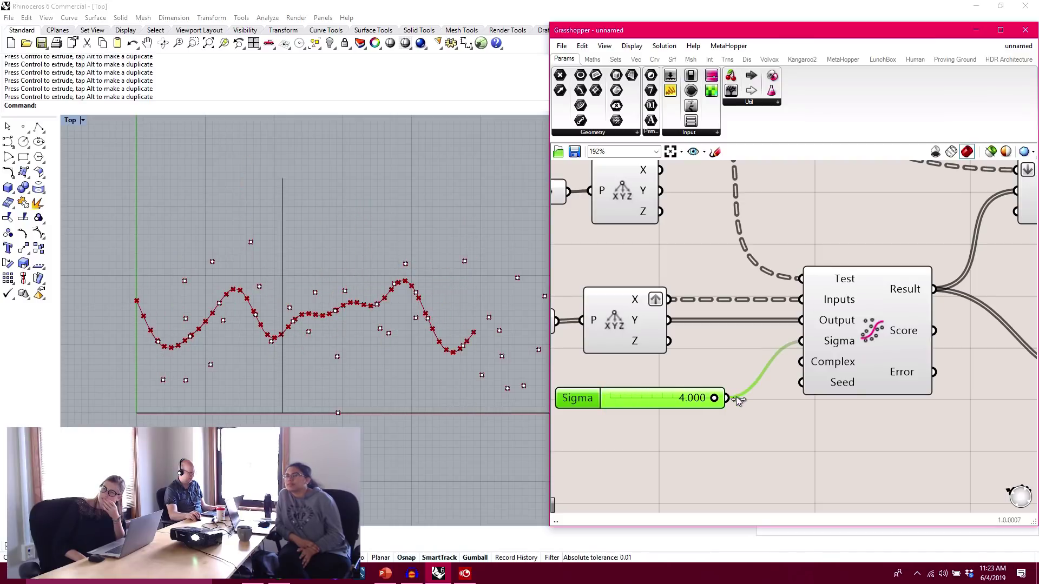
double_click(575, 400)
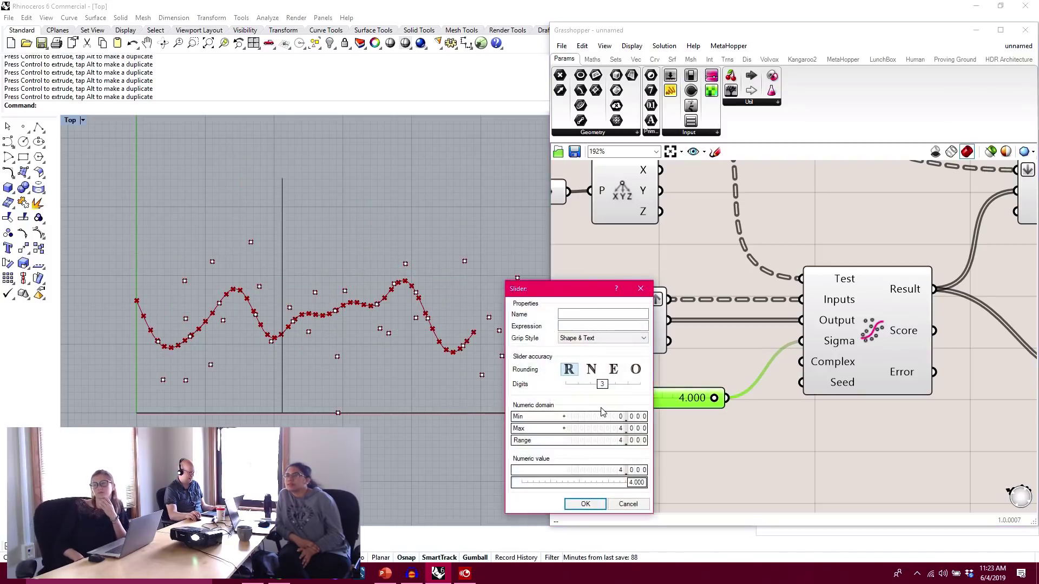
double_click(615, 429)
text(10)
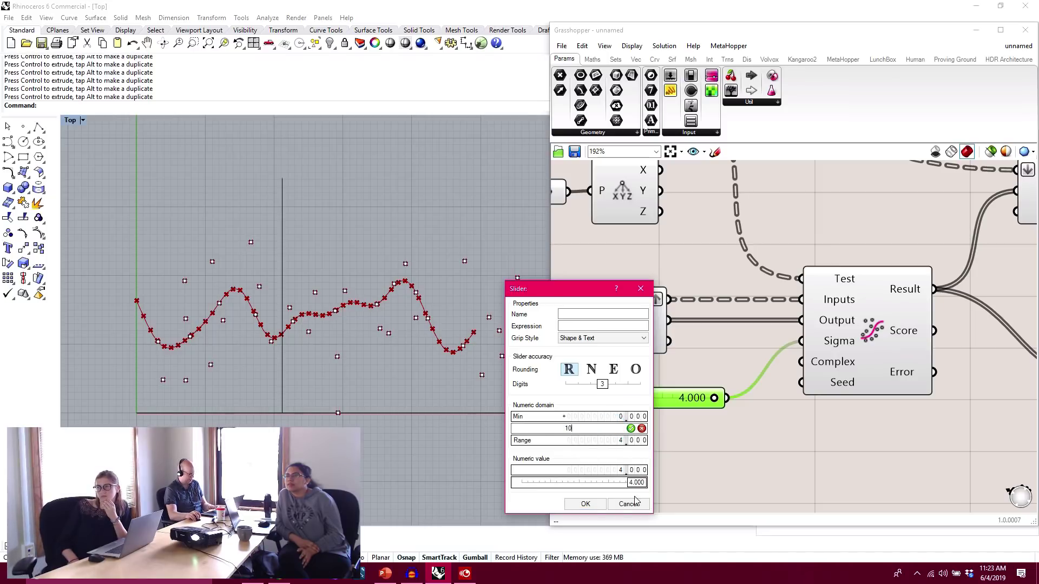
click(596, 504)
drag(654, 402, 689, 404)
right_drag(410, 299, 382, 359)
scroll(406, 298, down, 4)
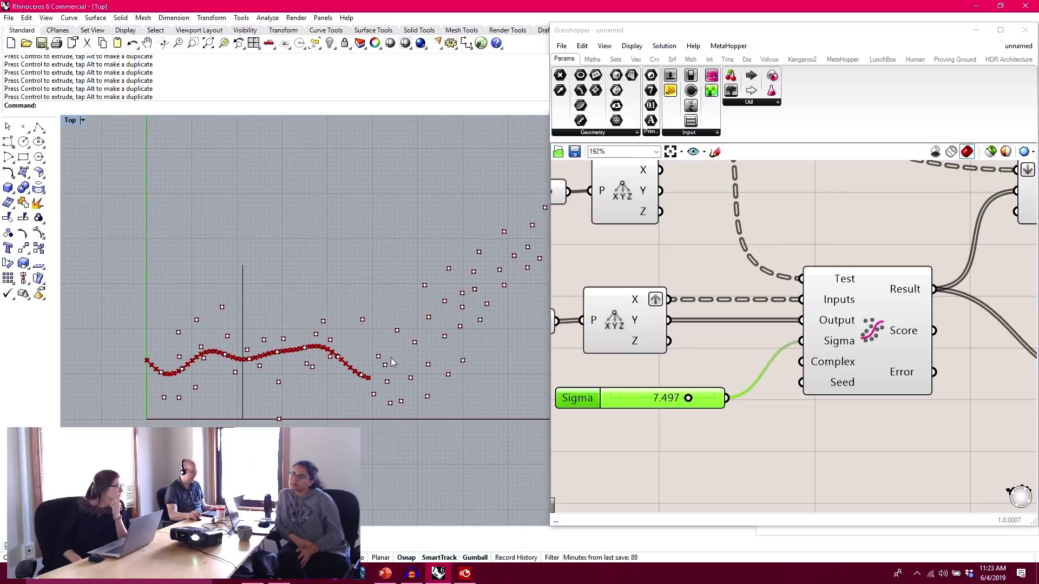
right_drag(469, 320, 413, 374)
scroll(425, 368, down, 2)
- Add another number slider beside the Series component, with integer rounding and a maximum of 200
right_drag(676, 327, 753, 373)
scroll(752, 373, down, 1)
right_drag(675, 294, 681, 364)
mouse_move(687, 276)
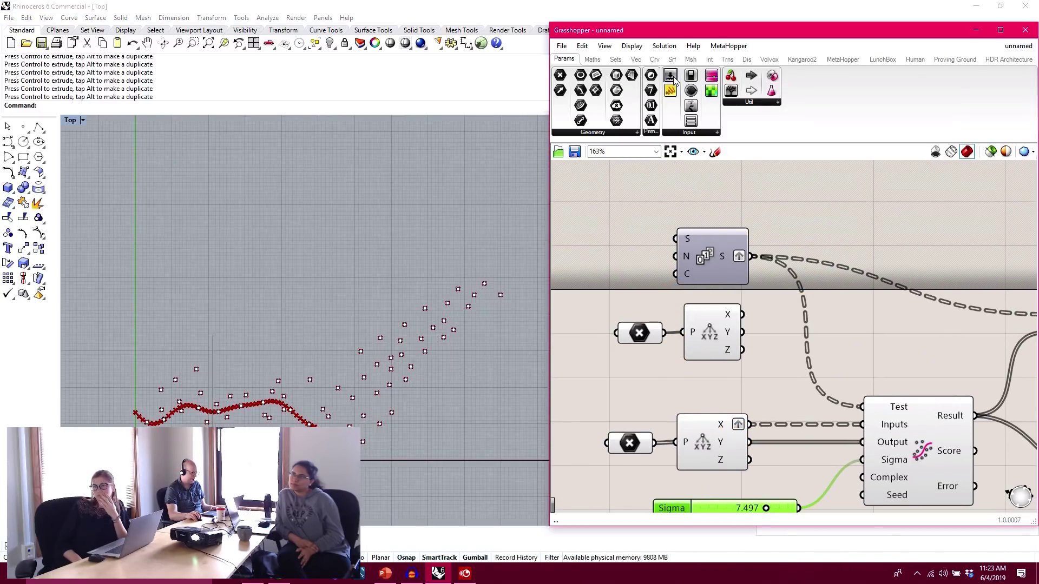
drag(671, 76, 622, 288)
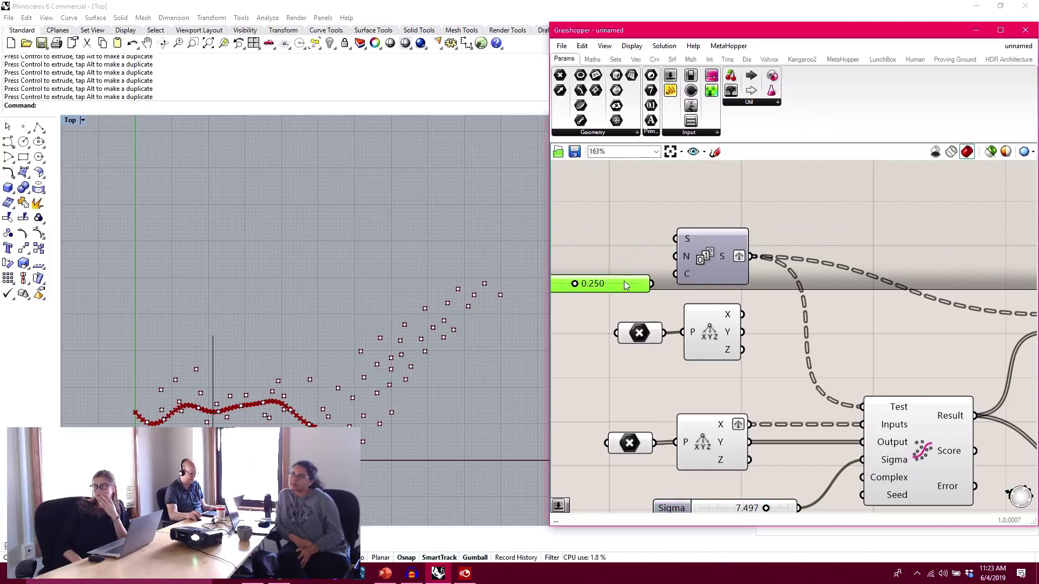
right_drag(584, 279, 667, 285)
double_click(605, 292)
double_click(620, 317)
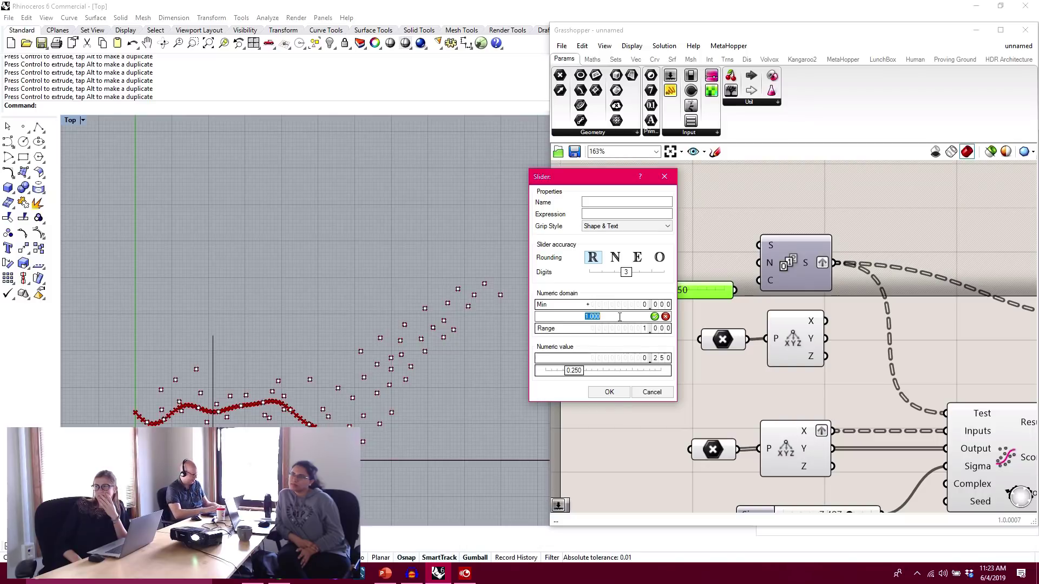
text(200)
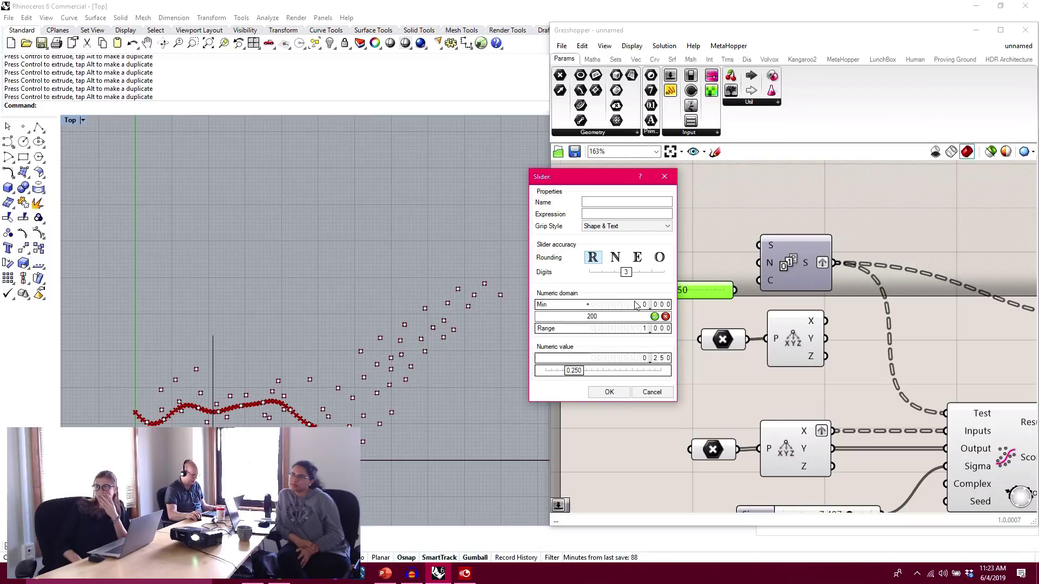
click(615, 257)
click(609, 391)
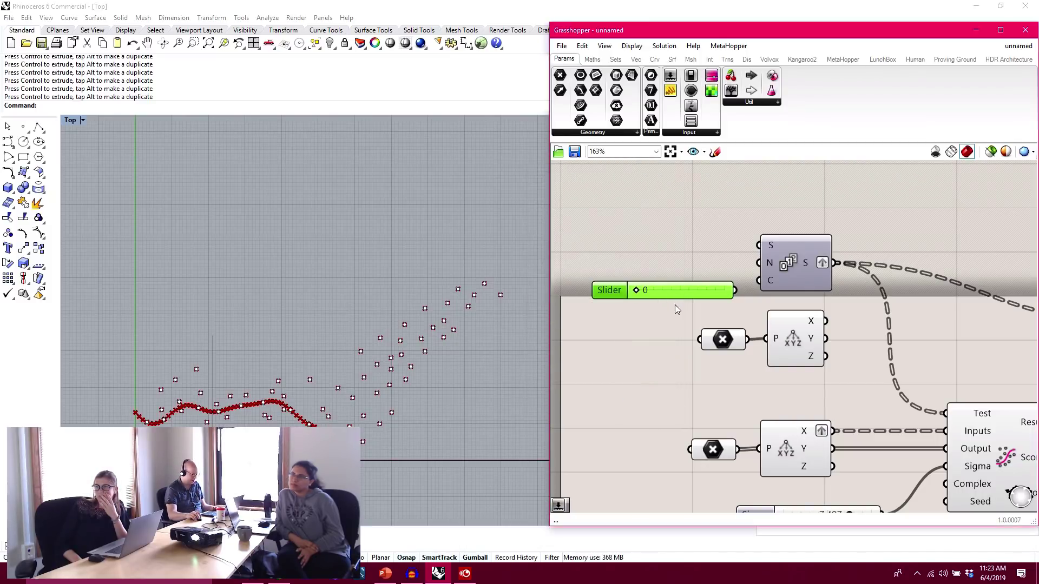
- Connect the integer slider to the Series count input and raise the count to 118
drag(666, 289, 626, 292)
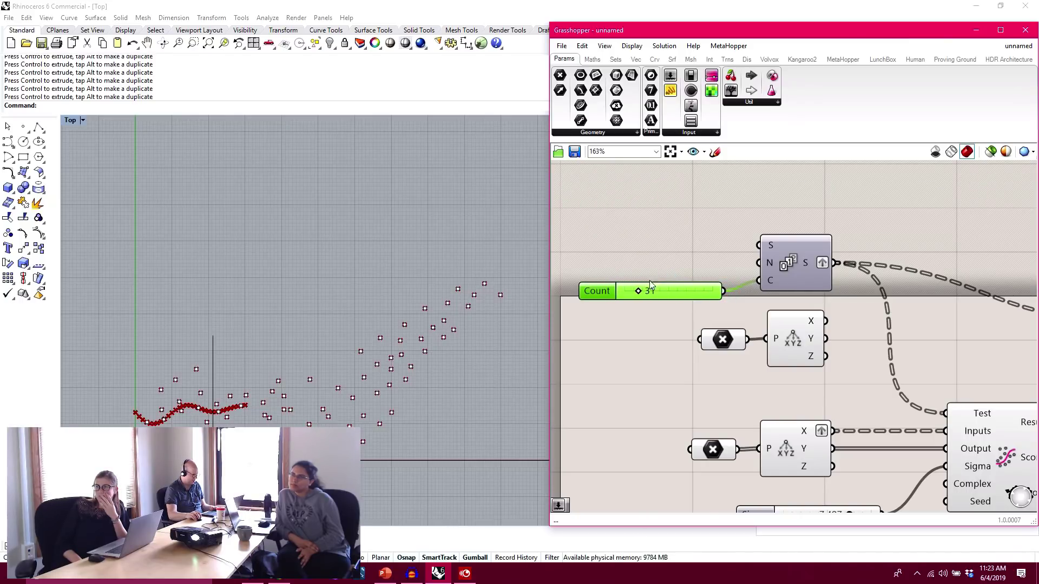
drag(653, 293, 678, 290)
right_drag(519, 349, 384, 323)
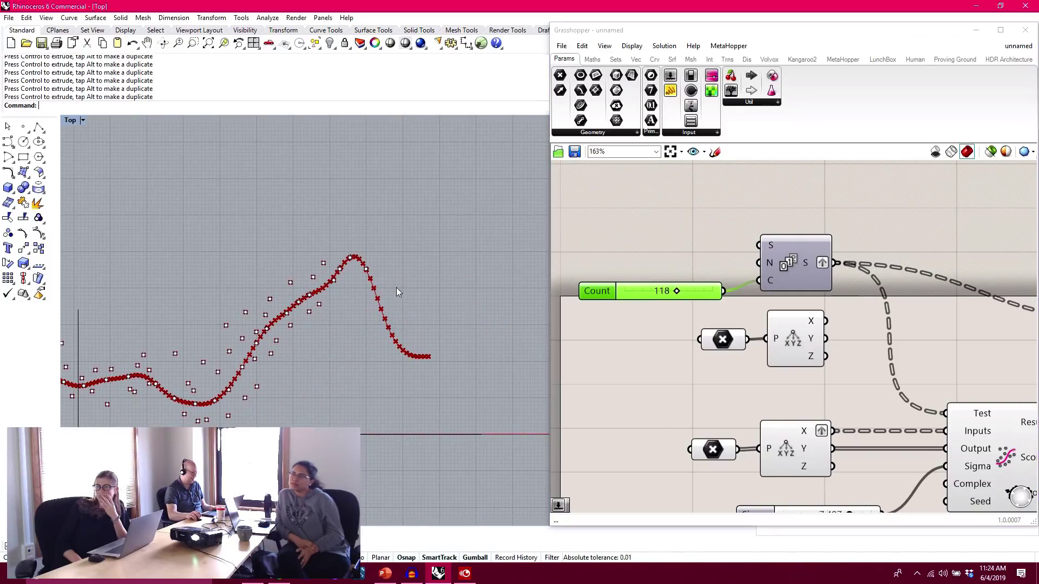
right_drag(382, 358, 462, 373)
- Try a Series count of 166, and reduce it to 96 to end the curve near the last sample points
drag(677, 291, 698, 301)
mouse_move(443, 334)
right_down()
mouse_move(191, 331)
mouse_move(406, 320)
mouse_move(514, 352)
mouse_move(431, 342)
right_up()
scroll(509, 350, down, 4)
scroll(362, 334, up, 2)
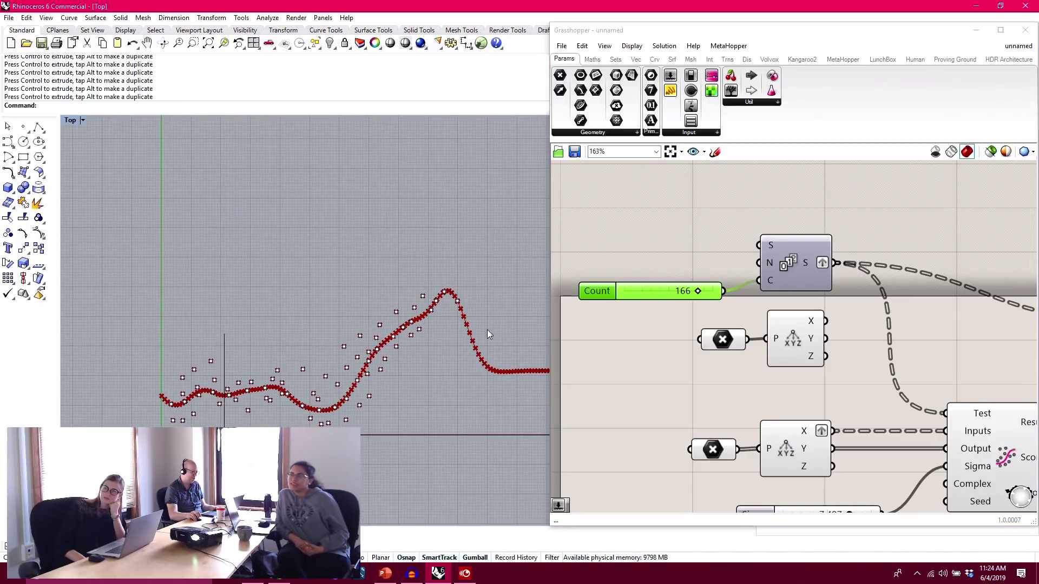
drag(696, 291, 667, 294)
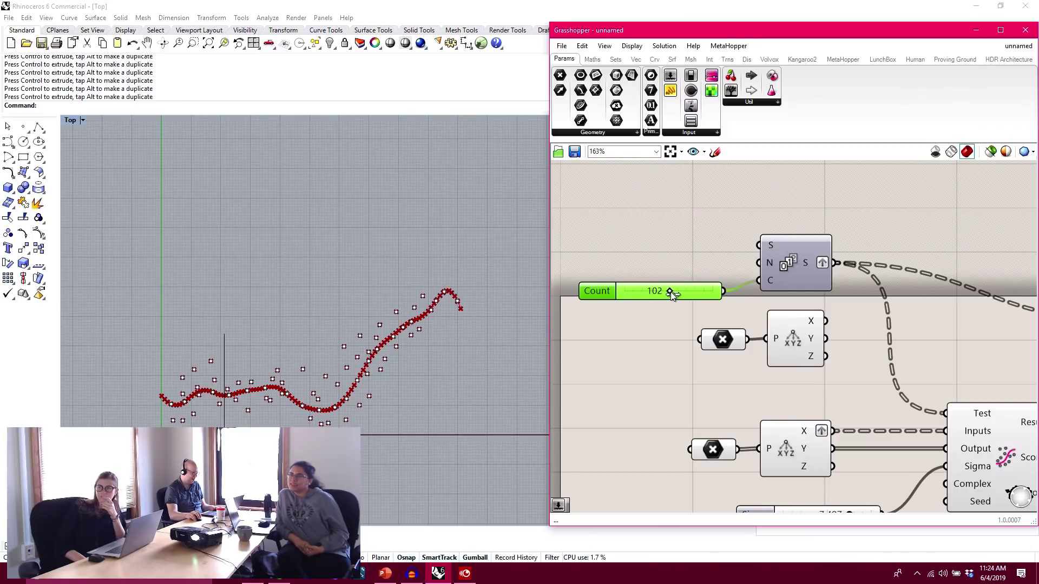
drag(666, 291, 668, 291)
- Extend the Sigma slider's maximum to 20 and raise Sigma to 20.000
right_drag(851, 425, 812, 317)
drag(810, 408, 830, 416)
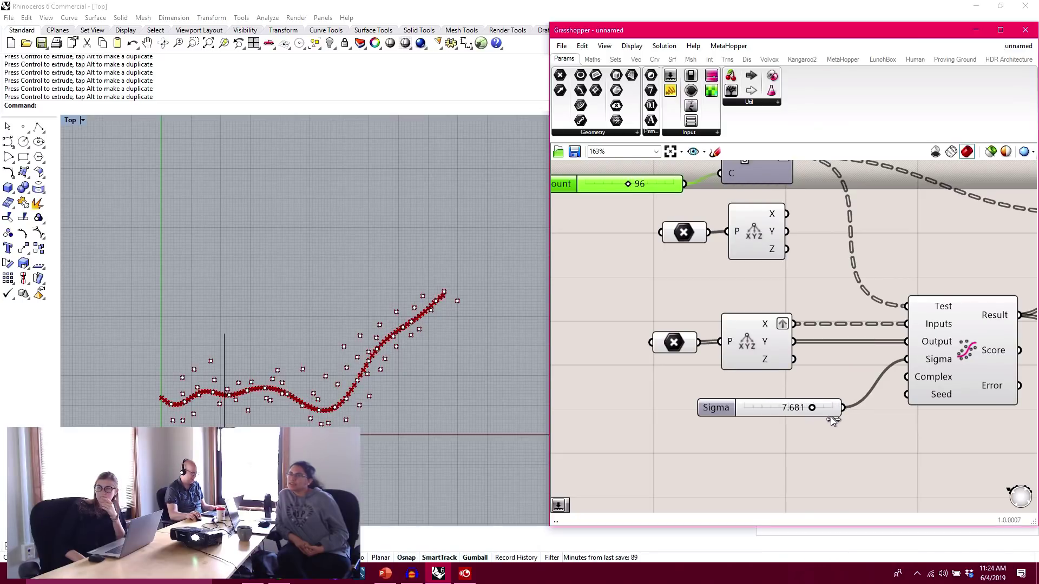
double_click(728, 410)
double_click(757, 439)
key(Return)
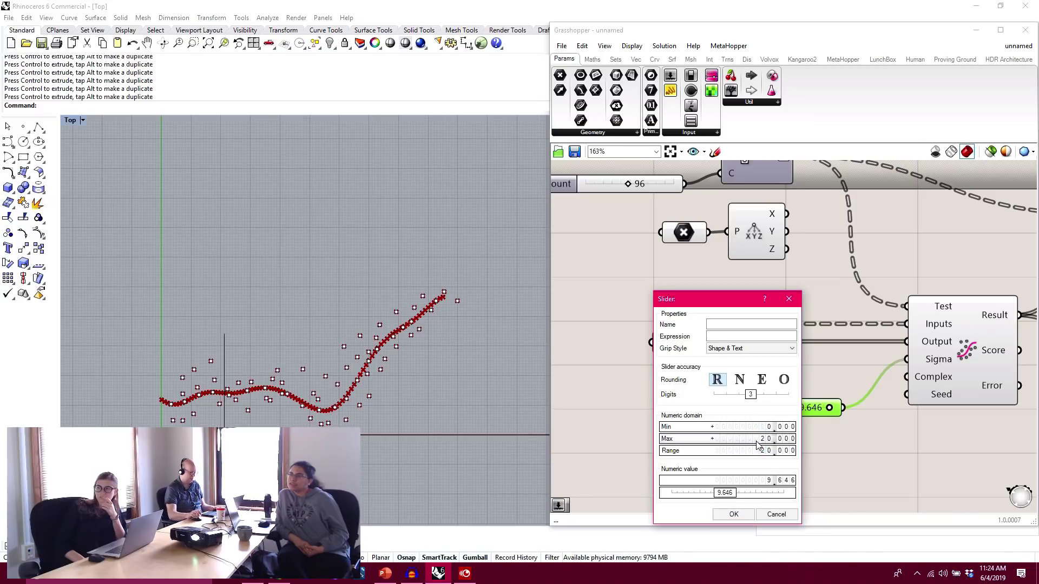
click(734, 514)
drag(788, 410, 863, 414)
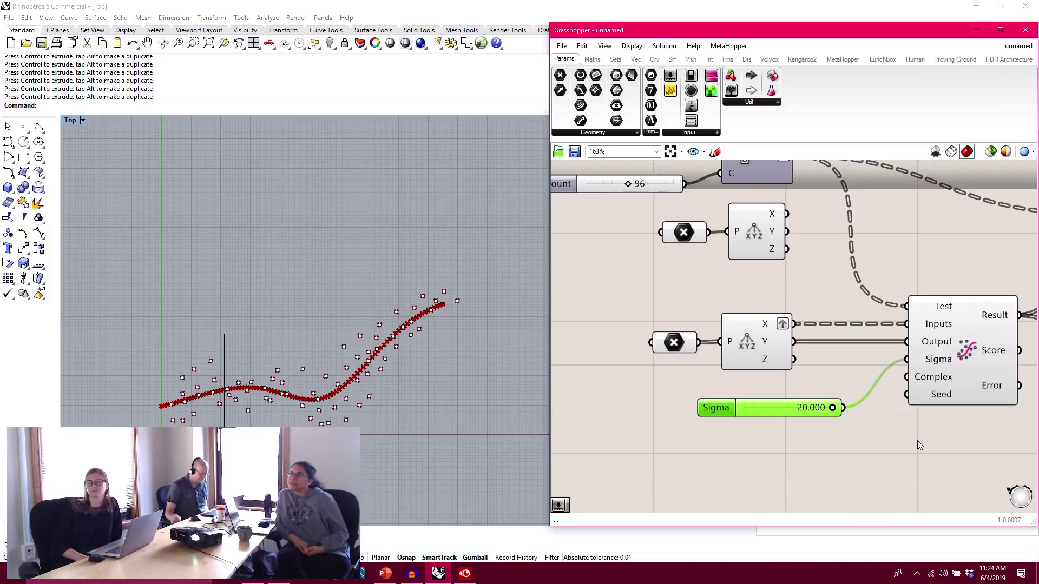
- Move the Series component and its Count slider down, close to the test point's Deconstruct component
click(830, 297)
right_drag(882, 260, 867, 326)
scroll(889, 324, down, 2)
right_drag(889, 324, 758, 326)
drag(725, 328, 671, 338)
drag(703, 293, 616, 228)
drag(677, 251, 671, 292)
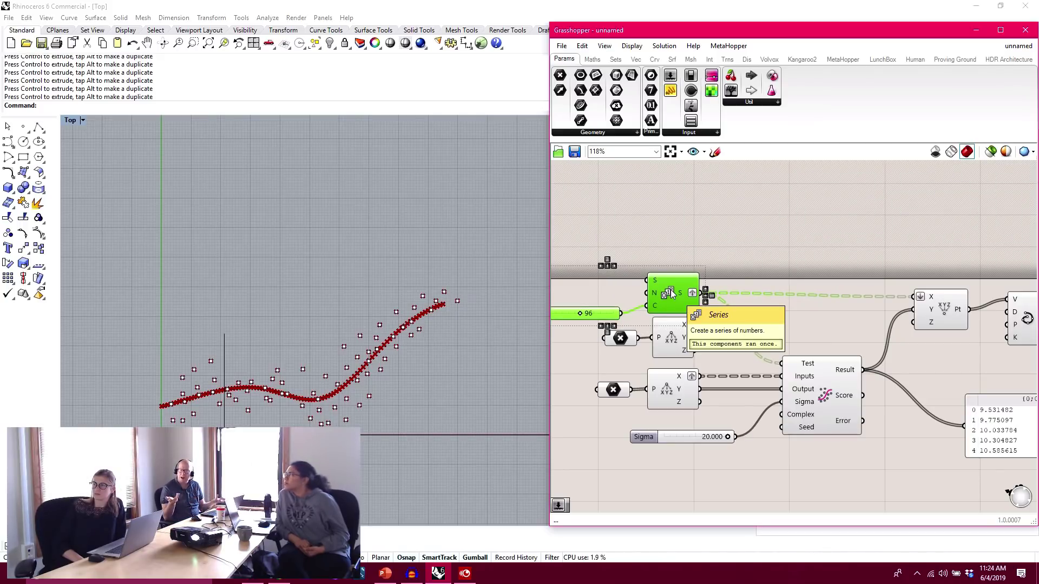
- Open the example definition NonlinearRegression-SurfacePlot.gh from the 01 - Regression folder
click(562, 46)
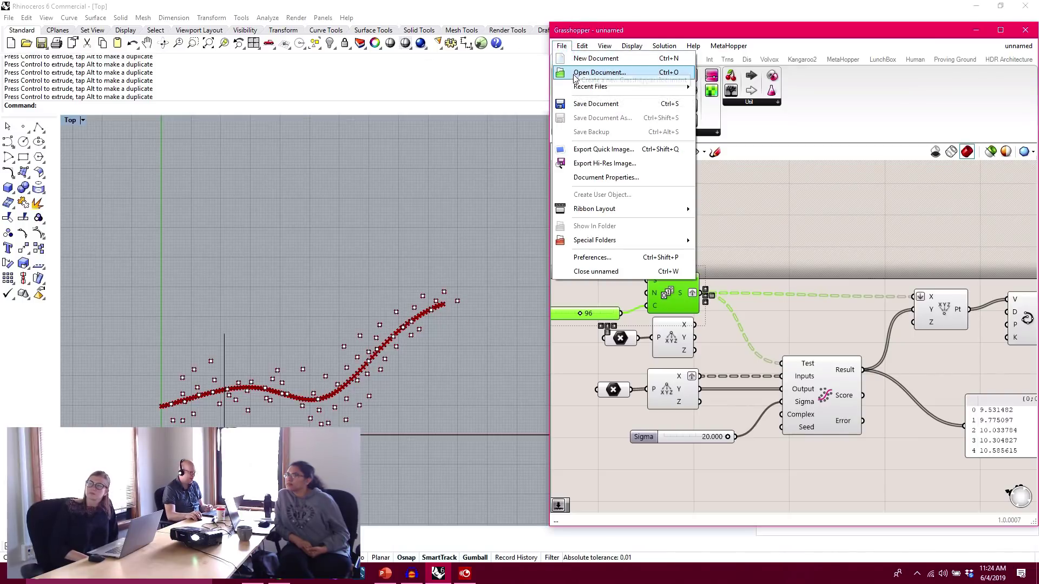
click(575, 76)
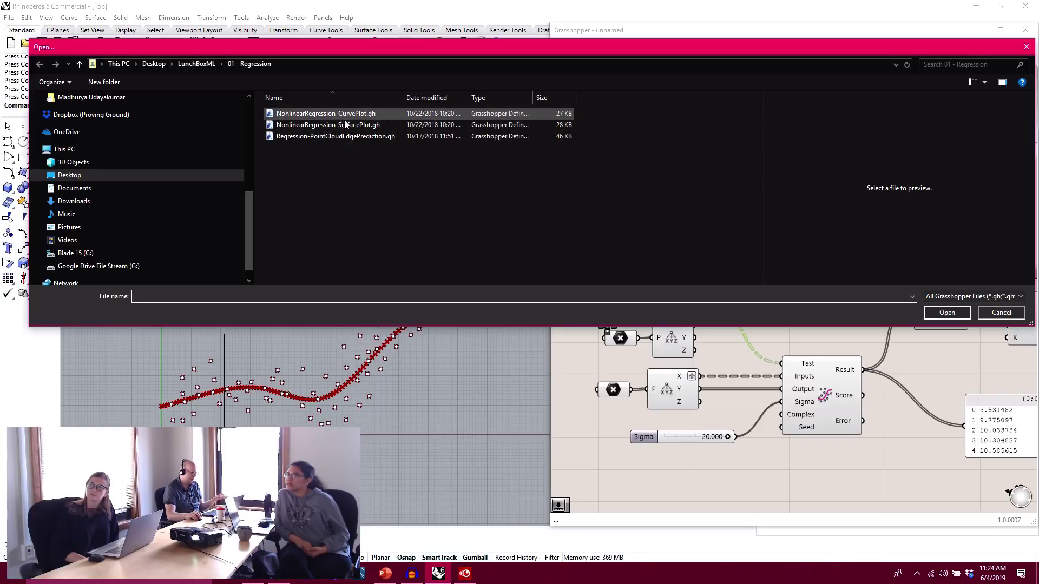
double_click(347, 126)
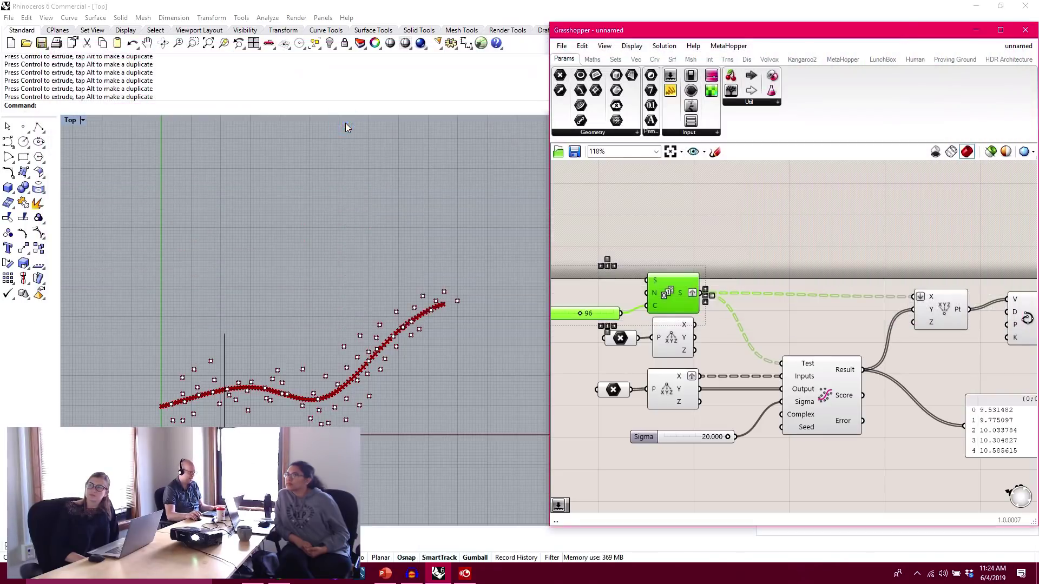
right_drag(368, 375, 460, 367)
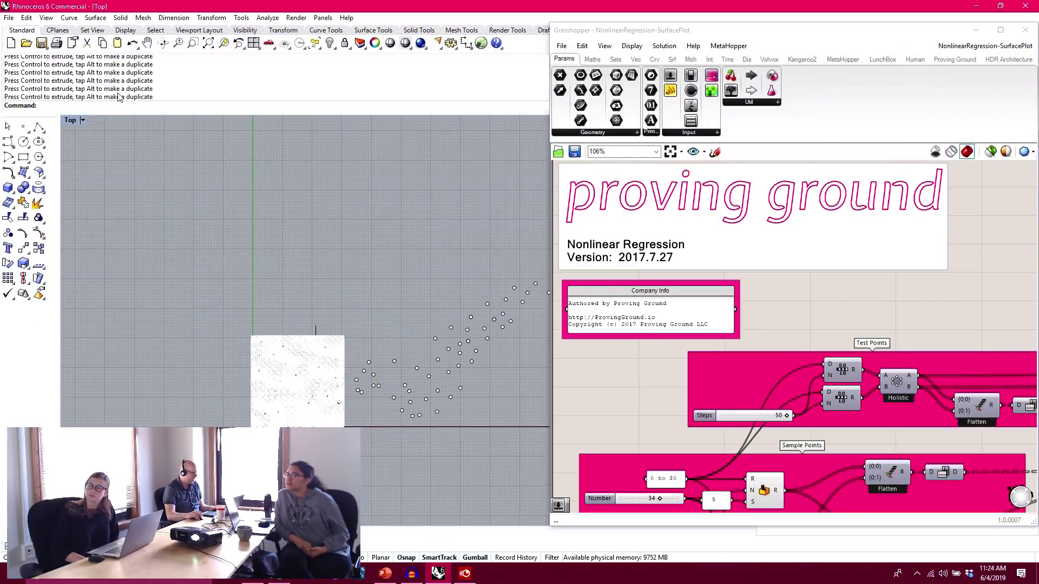
- Maximize Rhino's Perspective viewport and examine the regression's predicted point grid against the magenta sample points
double_click(72, 121)
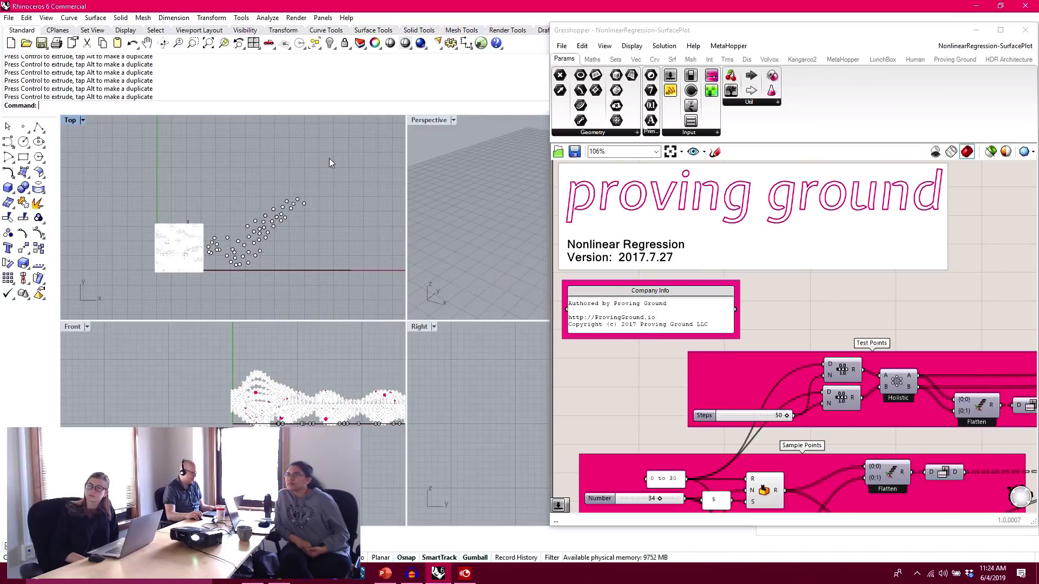
double_click(430, 121)
right_drag(421, 383, 291, 370)
scroll(291, 370, up, 10)
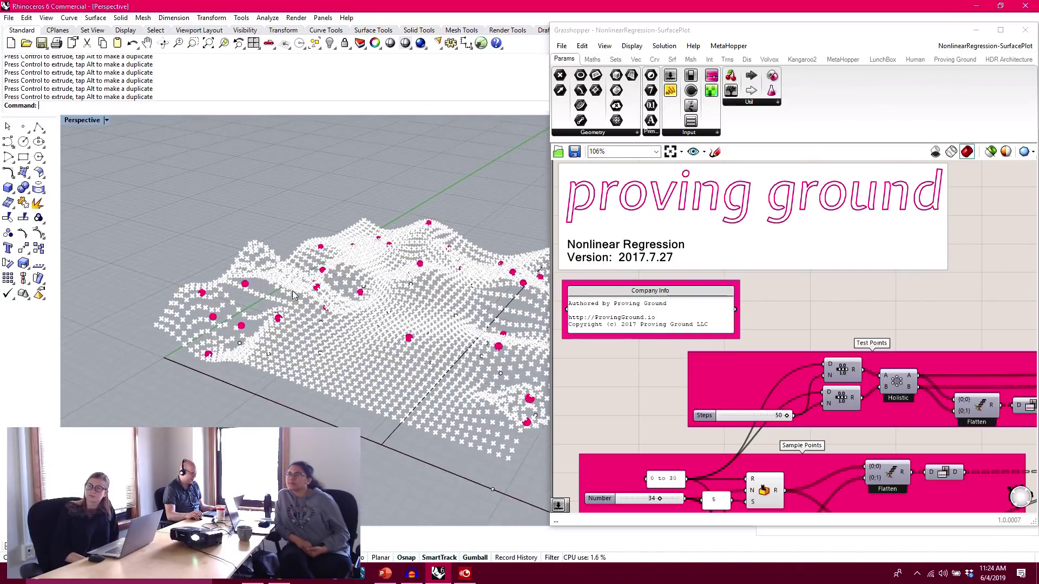
right_drag(443, 309, 314, 351)
right_drag(318, 266, 274, 270)
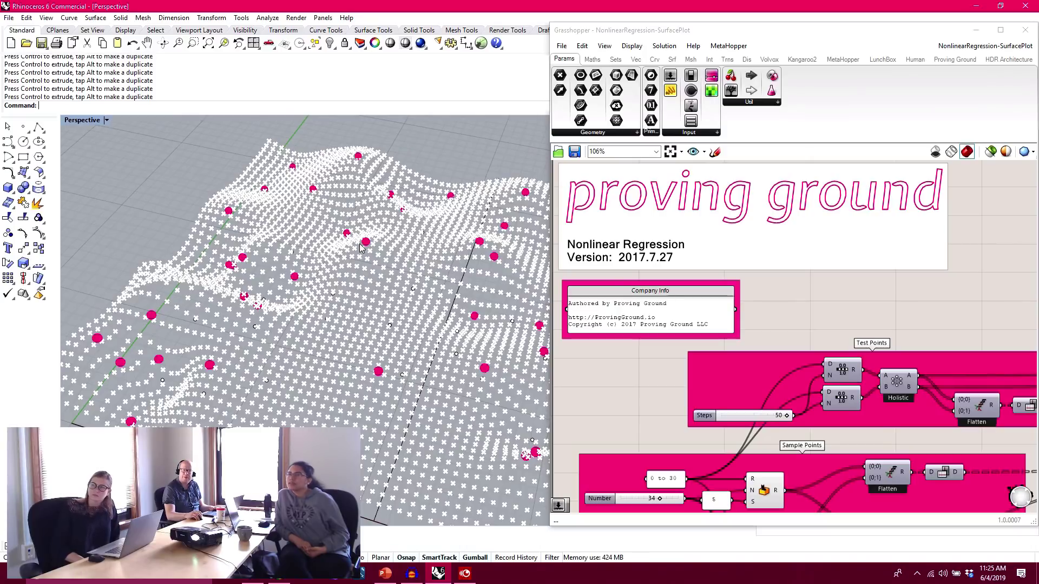
right_drag(294, 292, 248, 291)
scroll(872, 271, down, 1)
- Examine the Sample Points group and how its data feeds the Nonlinear Regression component, including the list at the Output input
right_drag(980, 447, 853, 312)
scroll(774, 289, down, 1)
scroll(853, 312, up, 1)
scroll(852, 312, up, 2)
right_drag(680, 305, 908, 310)
scroll(748, 343, up, 1)
scroll(750, 342, down, 1)
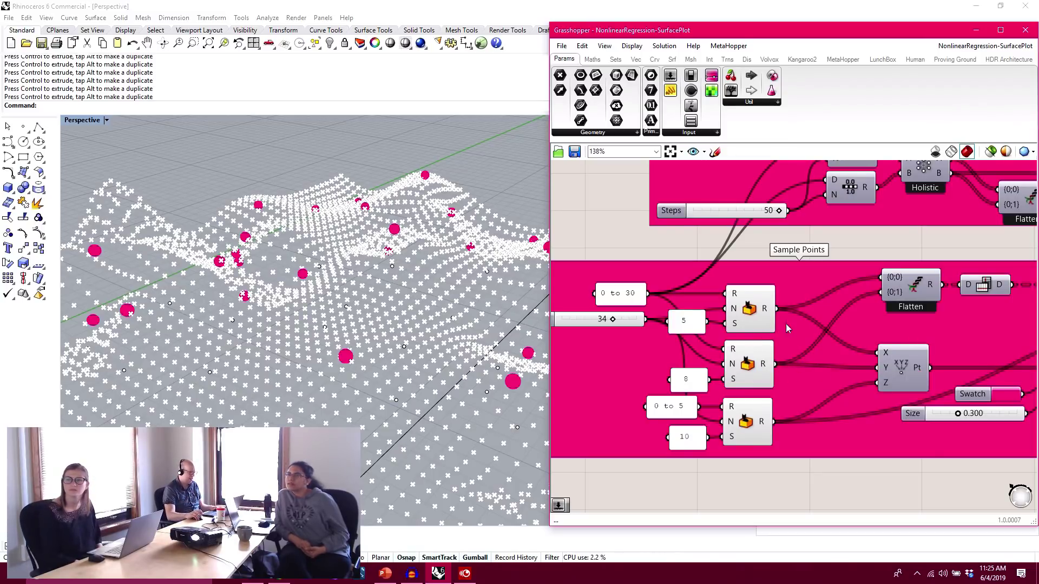
right_drag(888, 269, 675, 262)
right_drag(823, 282, 691, 270)
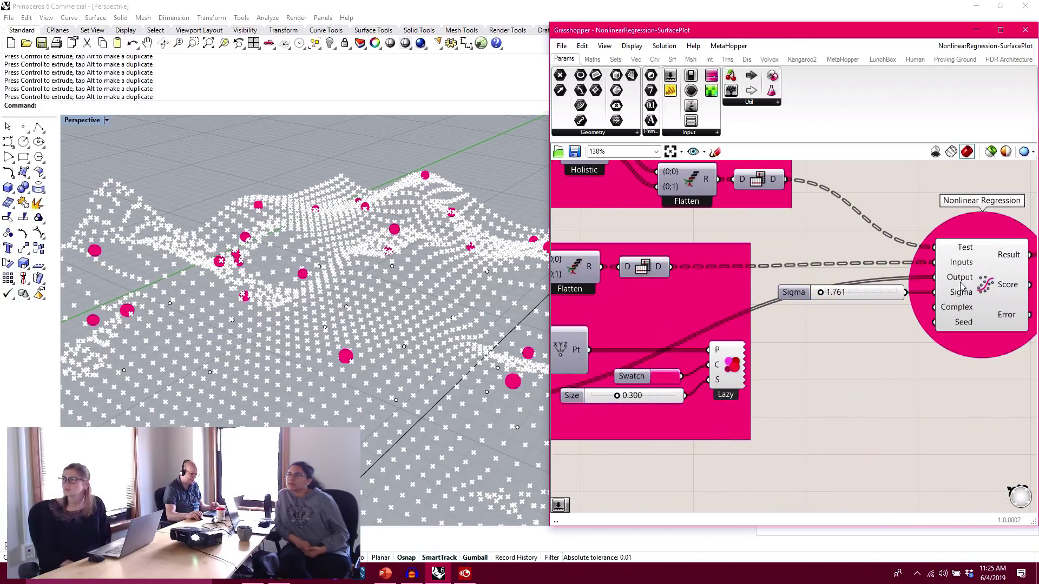
mouse_move(962, 282)
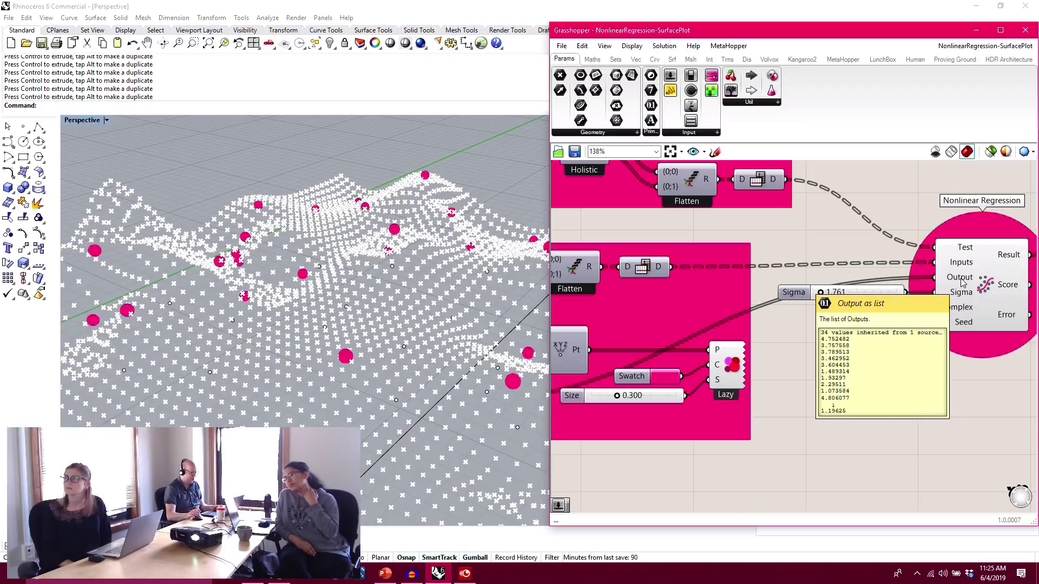
- Examine the Test Points group and the matching point grid in the viewport from above
right_drag(896, 219, 1007, 396)
right_drag(646, 327, 777, 317)
right_drag(997, 329, 935, 331)
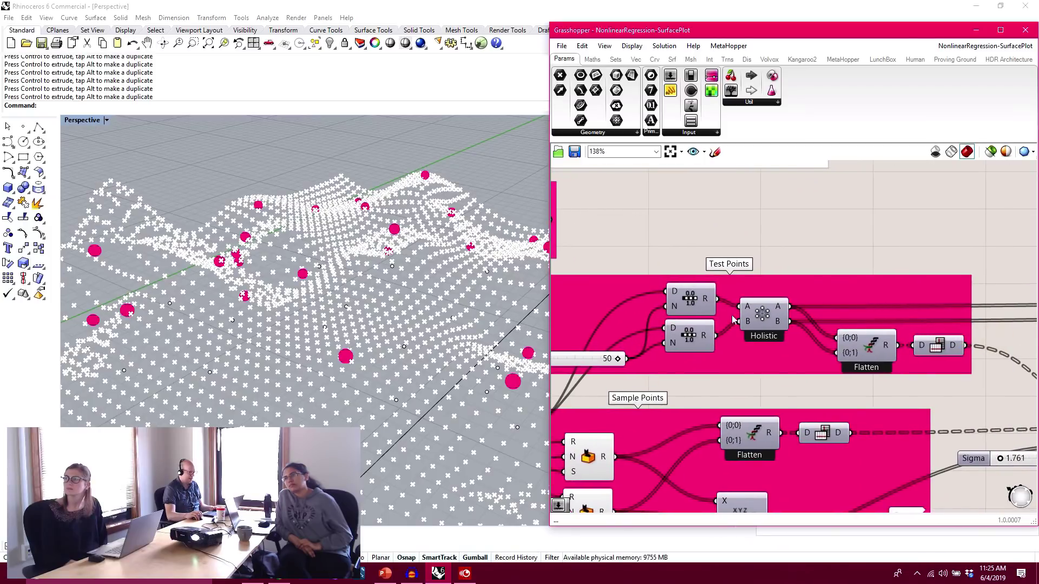
right_drag(488, 299, 406, 337)
scroll(411, 294, down, 3)
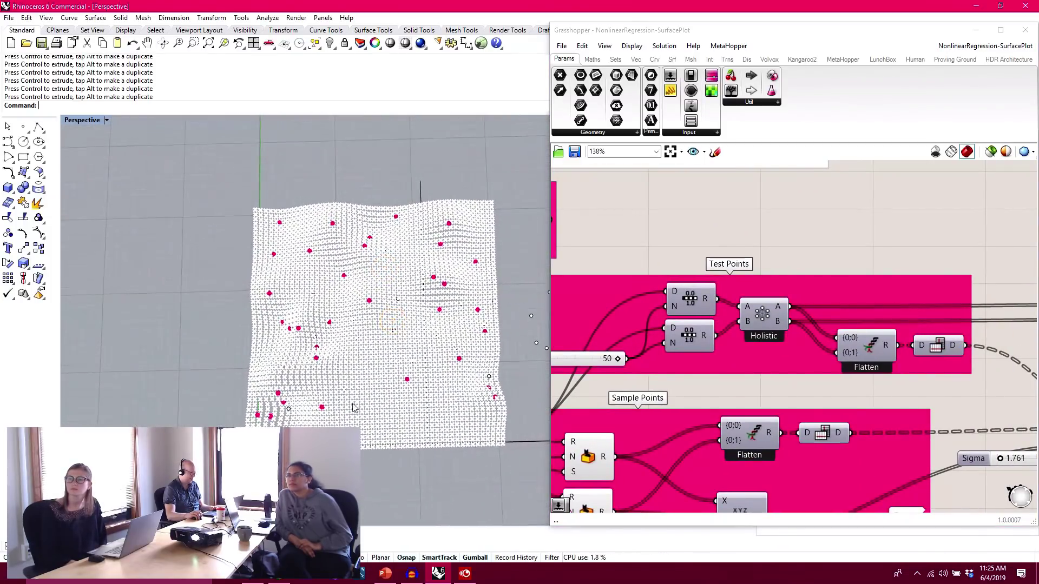
scroll(379, 346, up, 2)
mouse_move(403, 300)
right_down()
mouse_move(425, 325)
mouse_move(454, 261)
mouse_move(407, 283)
mouse_move(530, 278)
mouse_move(594, 254)
mouse_move(665, 262)
mouse_move(530, 306)
mouse_move(437, 253)
mouse_move(456, 317)
mouse_move(448, 263)
mouse_move(361, 297)
mouse_move(311, 301)
right_up()
scroll(450, 267, down, 5)
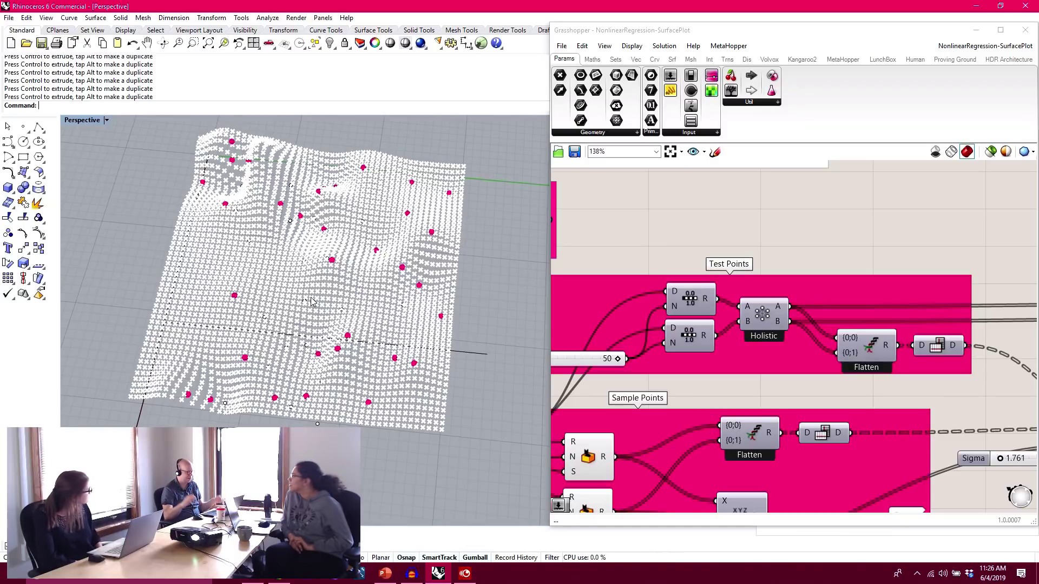
- Raise the Sigma slider of the Nonlinear Regression component to 3.825 and inspect the surface plot
click(943, 380)
scroll(942, 380, down, 2)
right_drag(942, 381, 817, 358)
scroll(816, 358, up, 2)
right_drag(259, 346, 343, 296)
scroll(290, 297, up, 3)
mouse_move(756, 379)
mouse_down()
mouse_move(825, 389)
mouse_move(761, 397)
mouse_up()
right_drag(777, 341, 828, 342)
scroll(842, 349, up, 2)
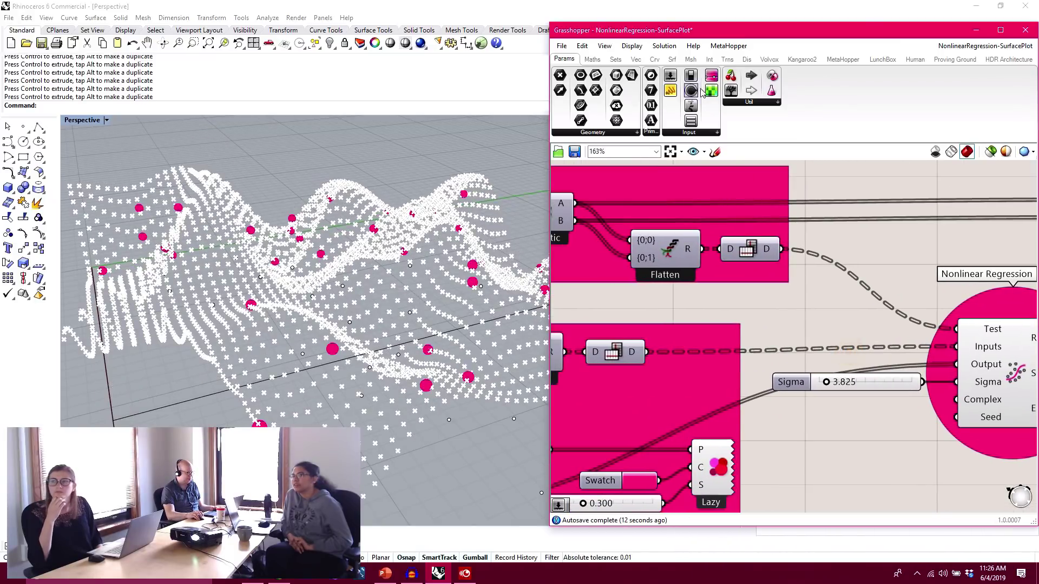
- Place a panel above the Nonlinear Regression component and feed it the data going into the regression's Inputs
drag(670, 94, 868, 246)
drag(651, 352, 796, 245)
right_drag(955, 217, 863, 336)
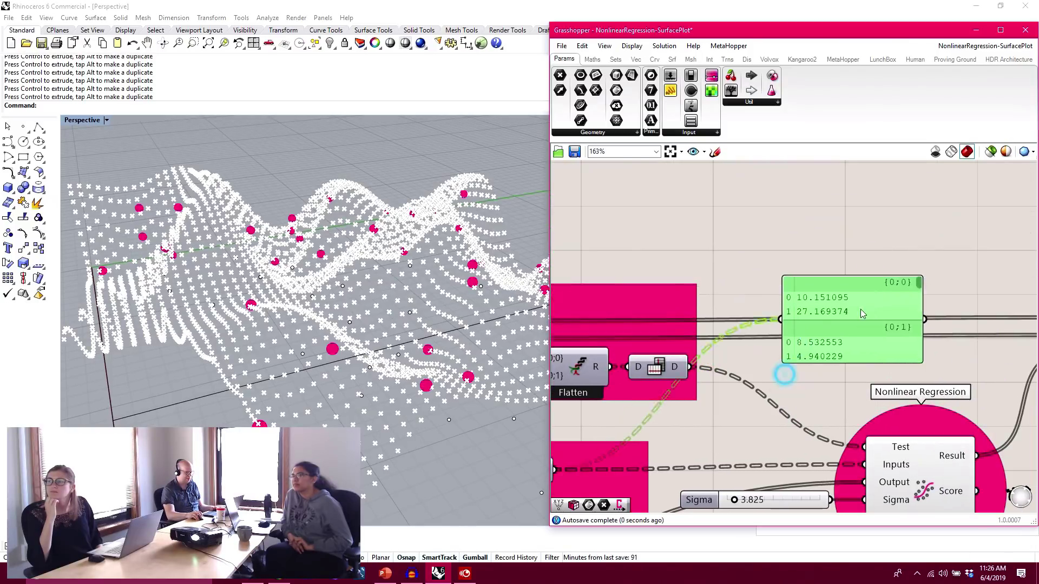
drag(863, 335, 855, 235)
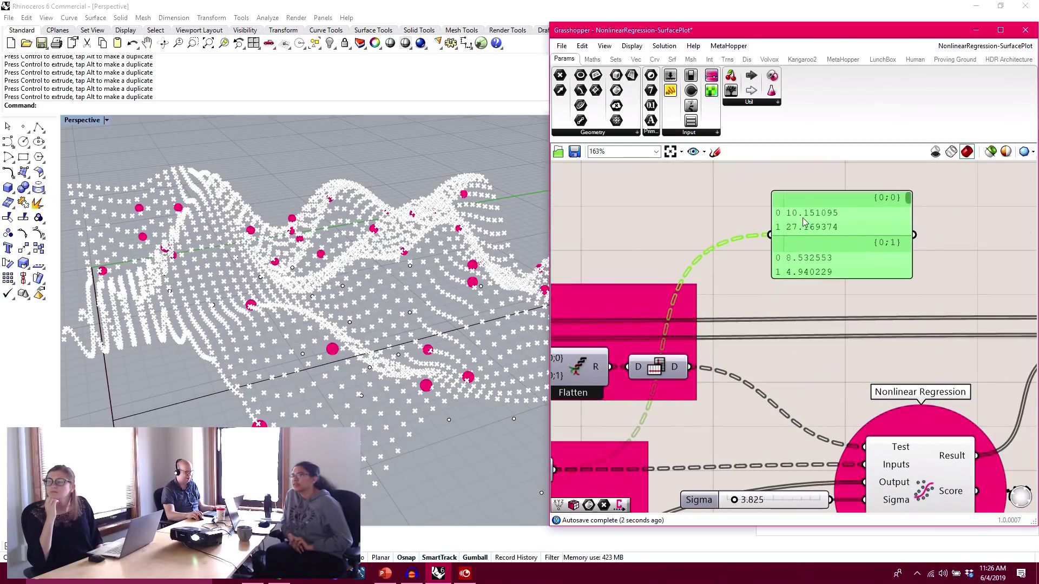
- Switch the panel's source to the 0 to 5 Random component, and reconnect it to the sample input data
scroll(794, 327, down, 3)
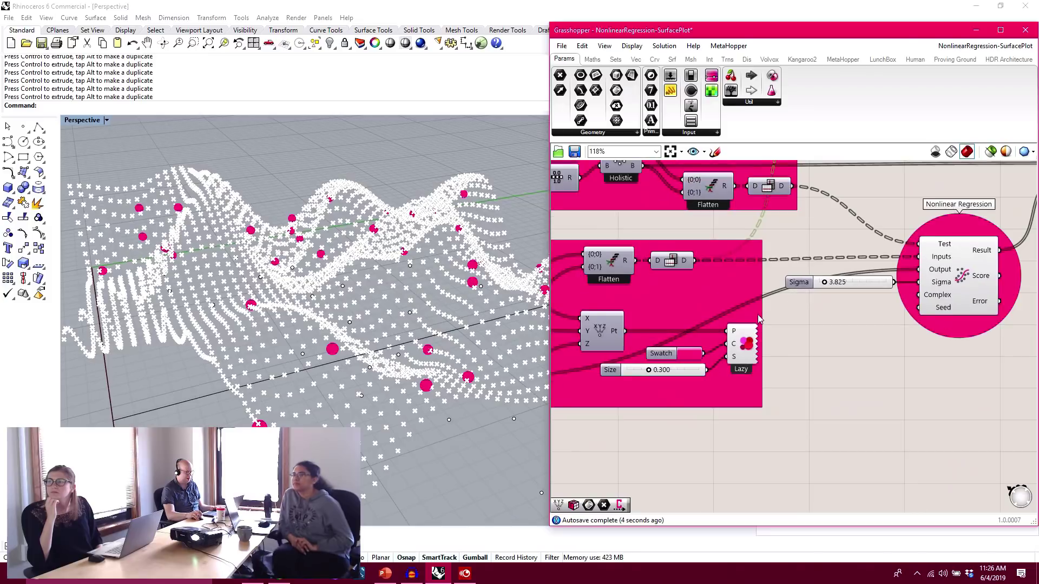
scroll(764, 312, down, 3)
drag(653, 391, 927, 183)
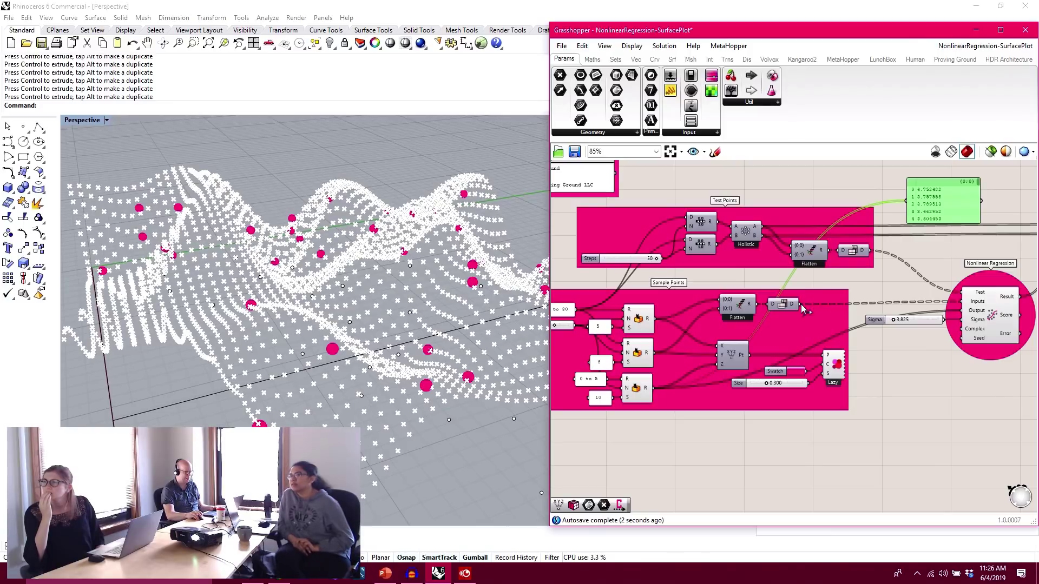
drag(868, 231, 907, 200)
scroll(1000, 236, up, 3)
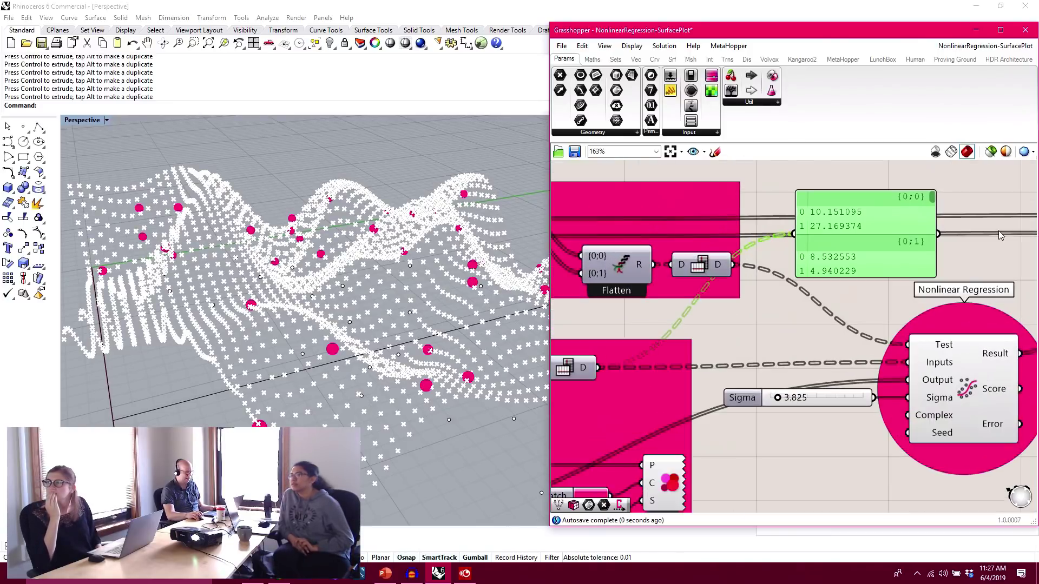
- Reposition the panel above the Nonlinear Regression component to read its branches, and delete it
drag(868, 237, 891, 204)
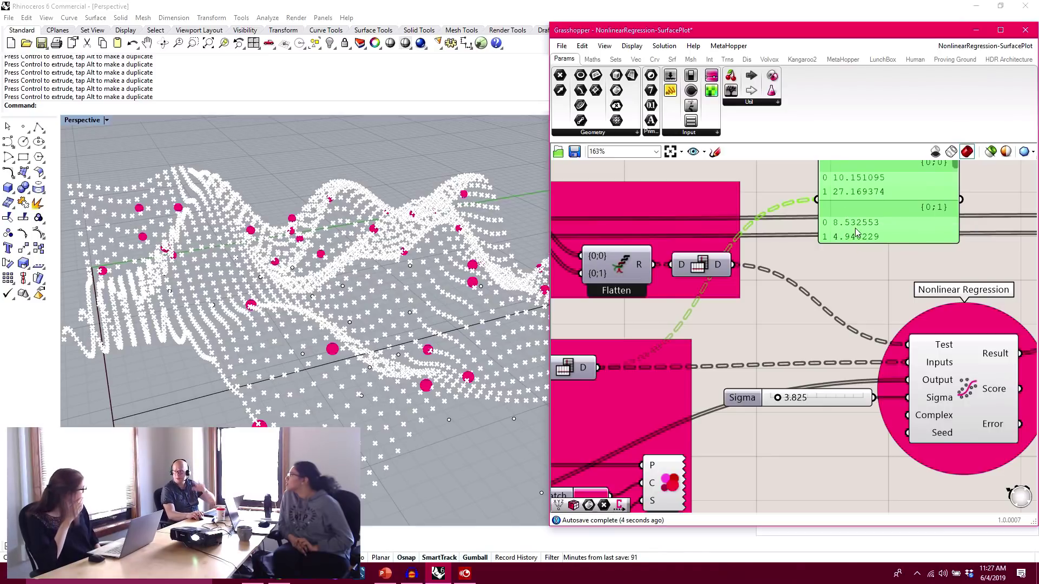
right_drag(828, 230, 784, 256)
drag(828, 222, 808, 256)
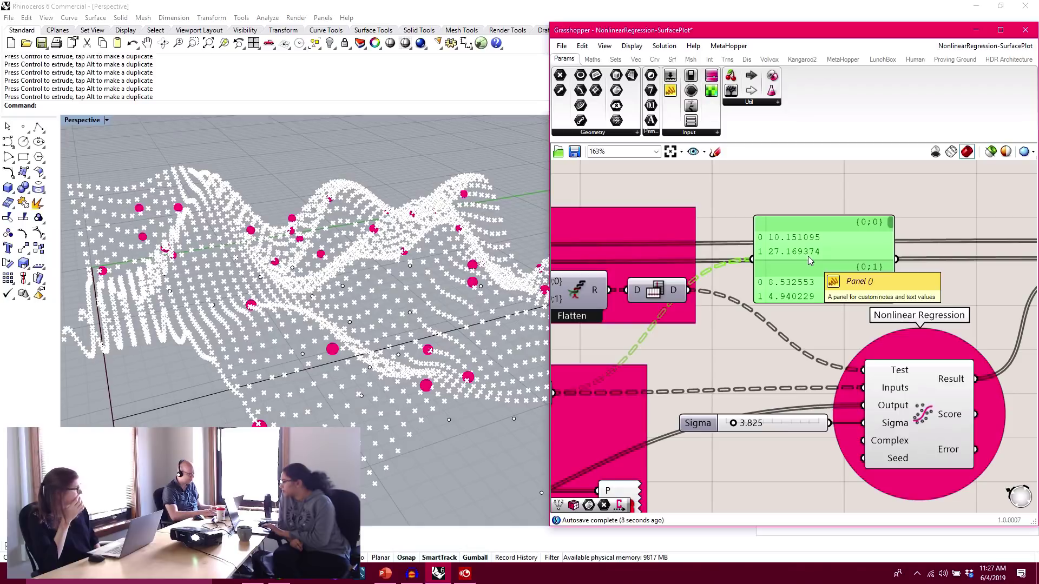
key(Delete)
- Create a new blank Grasshopper document
right_drag(260, 256, 482, 288)
right_drag(880, 278, 810, 281)
scroll(810, 282, down, 3)
scroll(931, 297, down, 2)
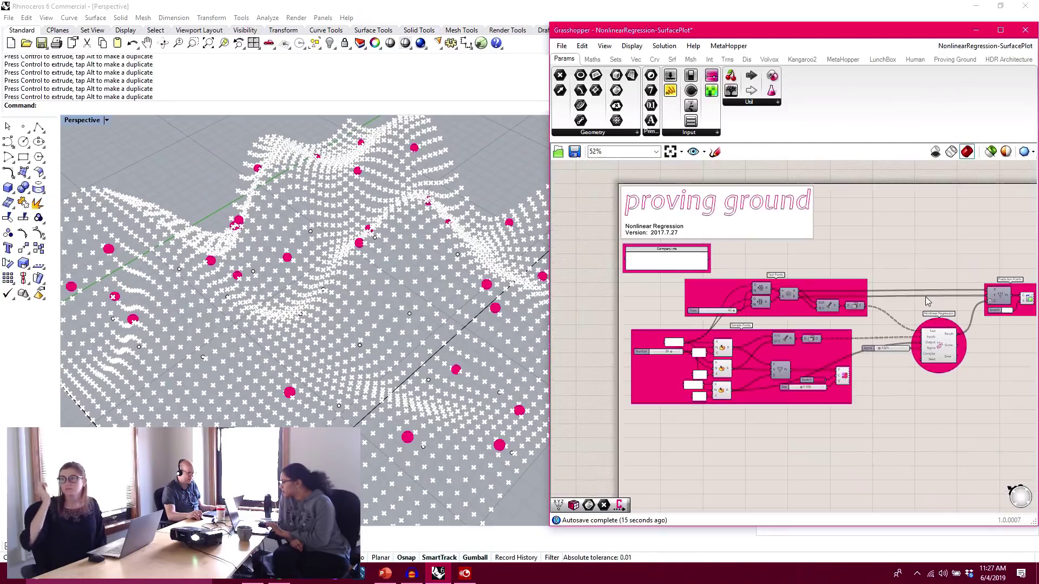
right_drag(909, 320, 911, 287)
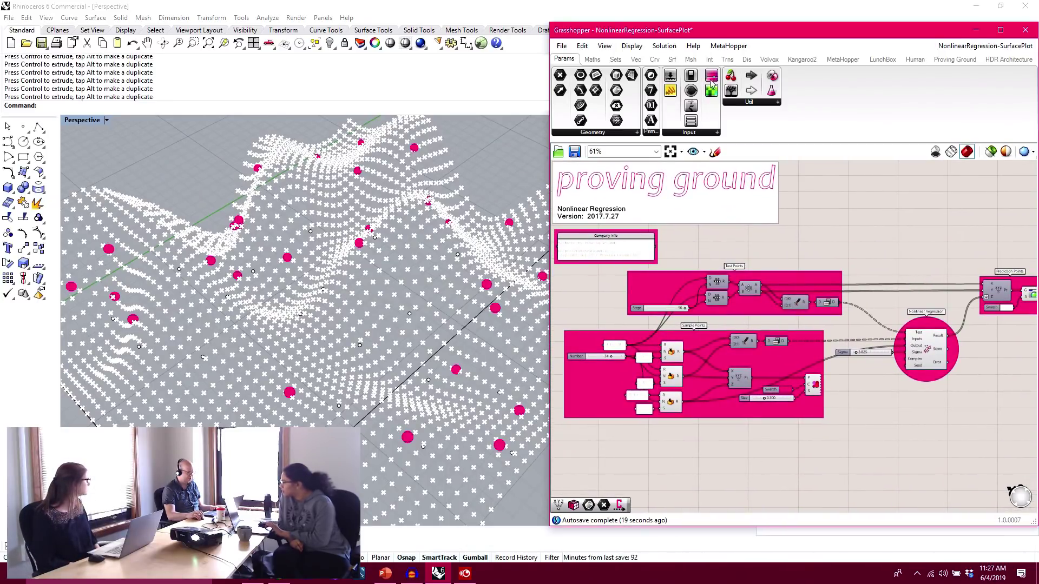
click(561, 46)
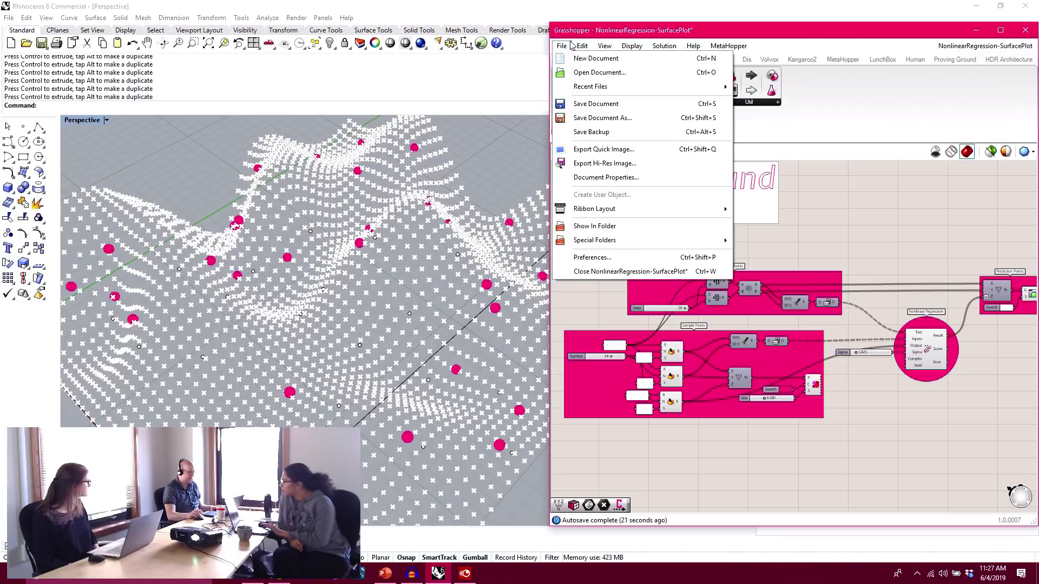
click(567, 48)
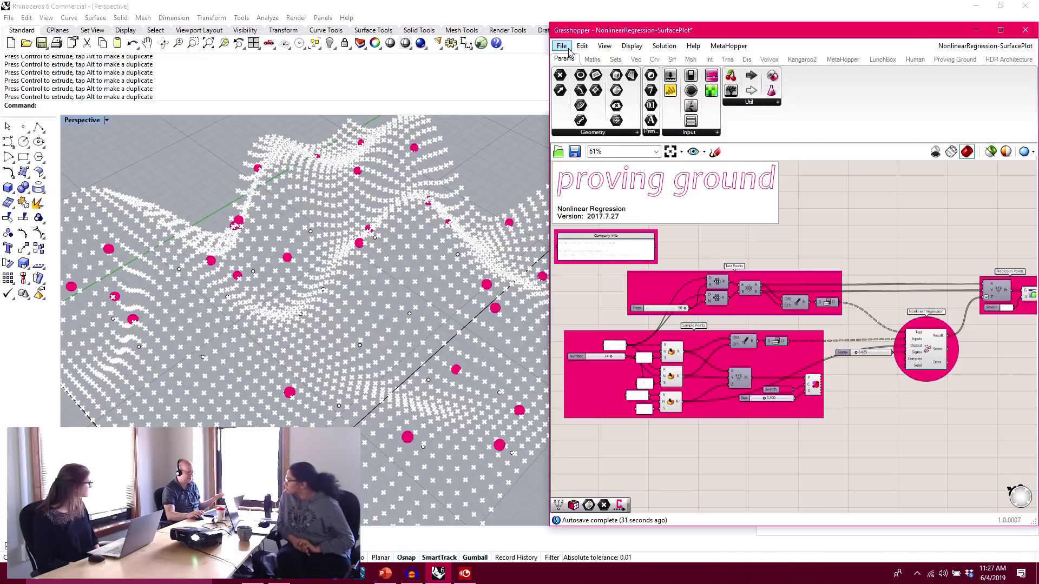
click(563, 47)
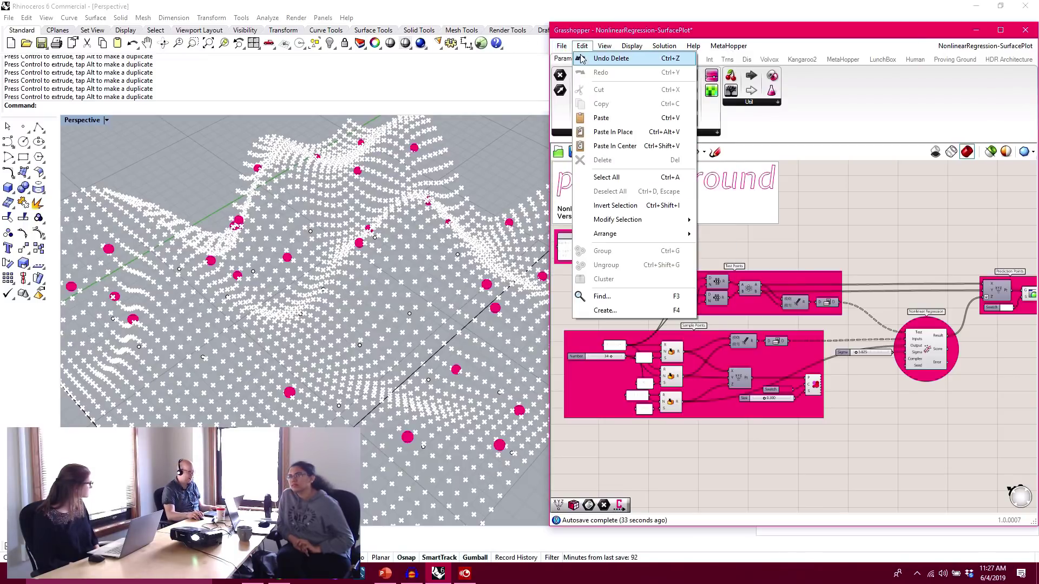
click(567, 63)
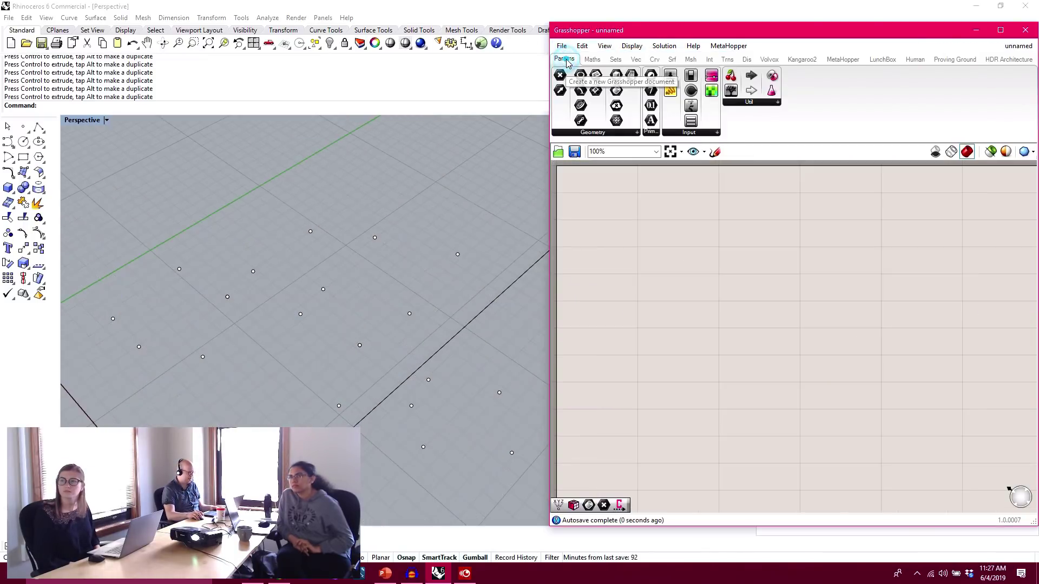
- Try hiding all leftover points and the line in the Rhino model, and undo the hiding
scroll(427, 329, down, 6)
shift+right_drag(389, 316, 355, 304)
scroll(444, 363, down, 2)
shift+right_drag(448, 368, 349, 313)
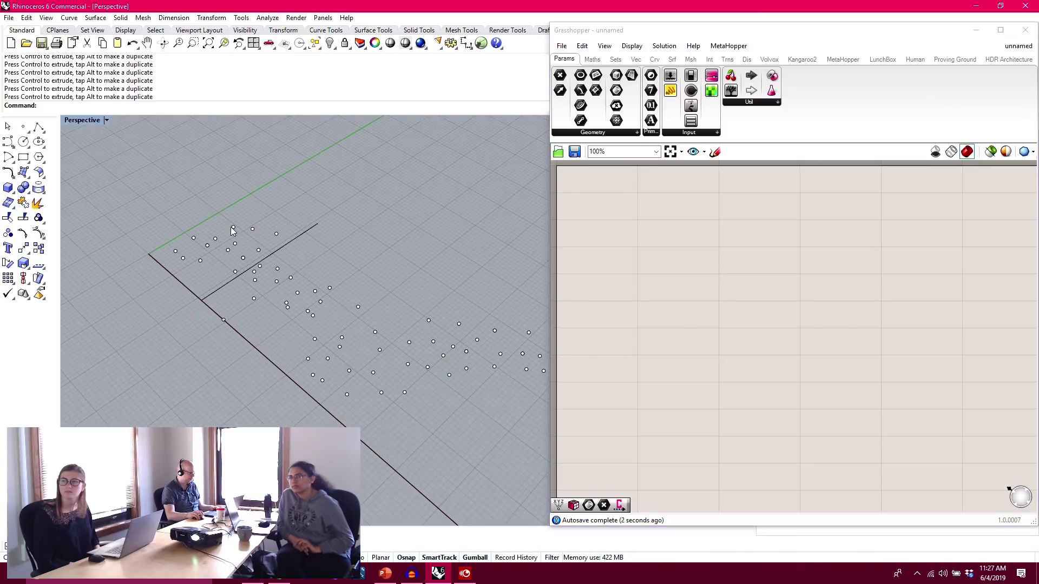
scroll(234, 245, down, 2)
drag(108, 165, 495, 450)
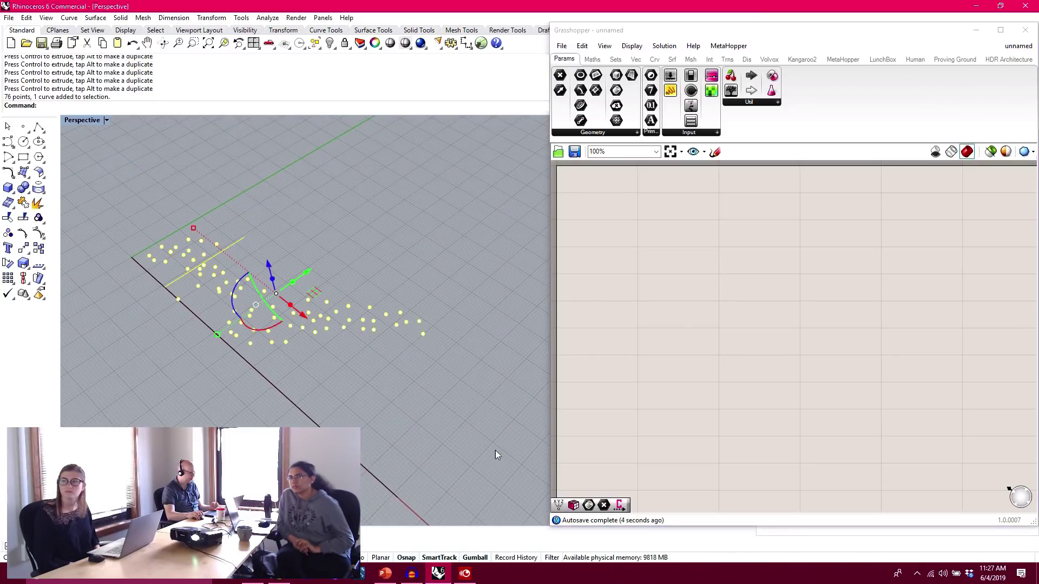
click(330, 43)
shift+right_drag(414, 368, 390, 369)
key(ctrl+z)
- Delete all the leftover points and the line from the Rhino model
drag(280, 352, 460, 475)
drag(101, 205, 481, 493)
key(Delete)
- Draw a corner-to-corner rectangular plane surface in the Perspective viewport with its first corner at the origin
shift+right_drag(209, 394, 317, 369)
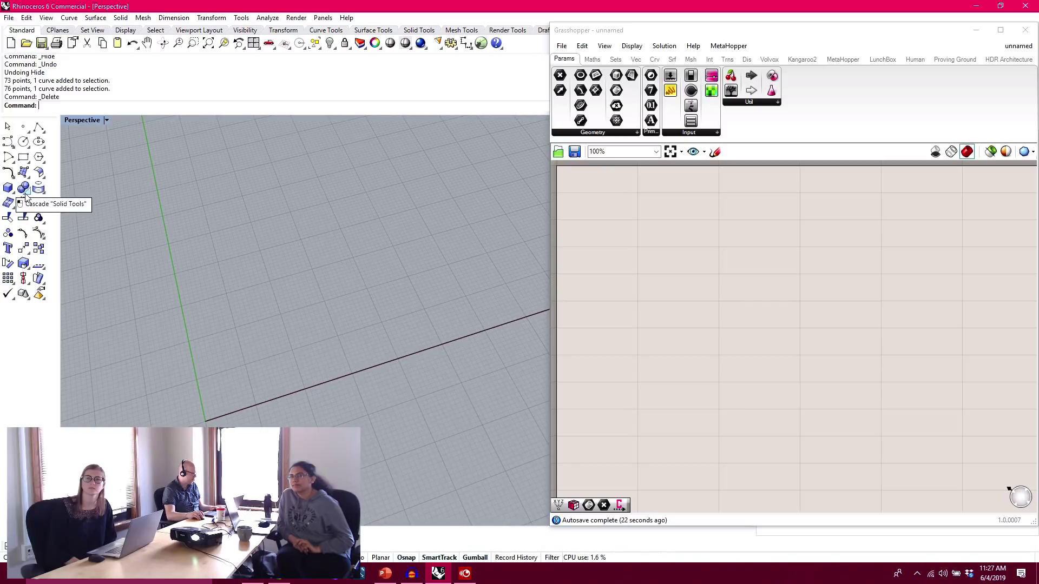
click(28, 177)
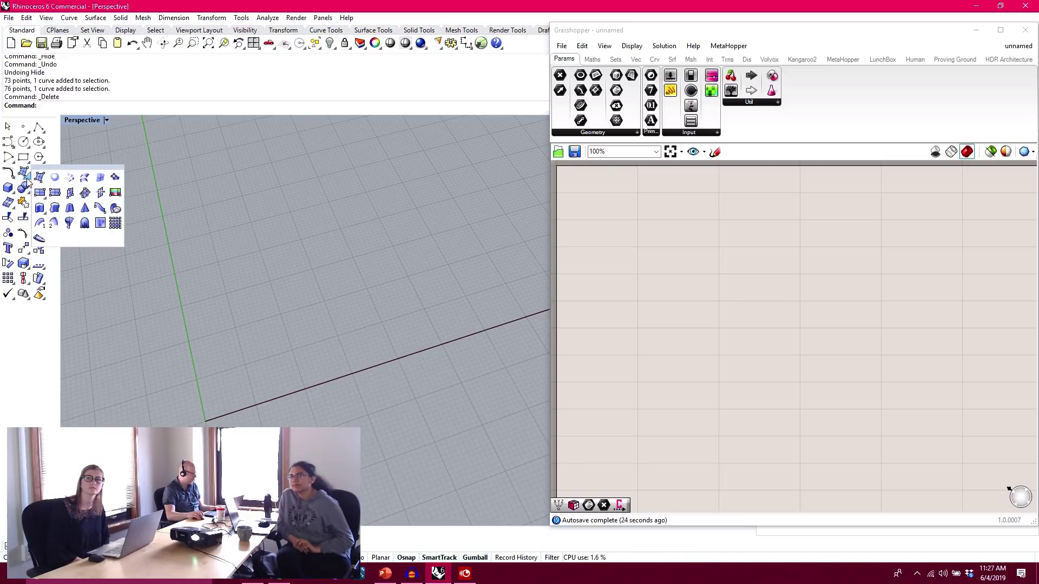
click(53, 194)
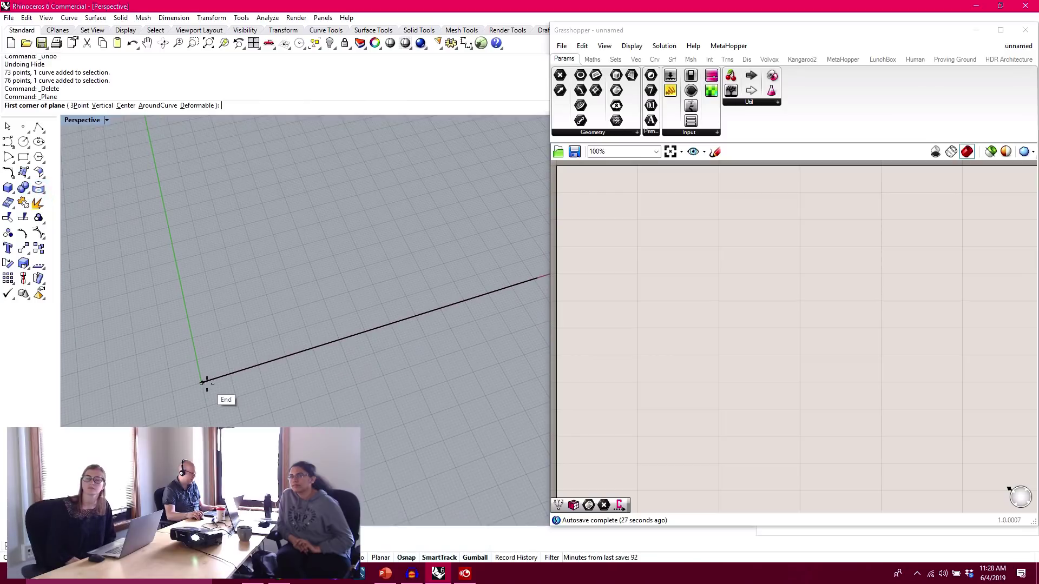
click(202, 382)
click(467, 129)
right_drag(456, 186, 394, 241)
- Rebuild the plane with 10 points and degree 3 in both U and V, and turn on its control points
click(394, 245)
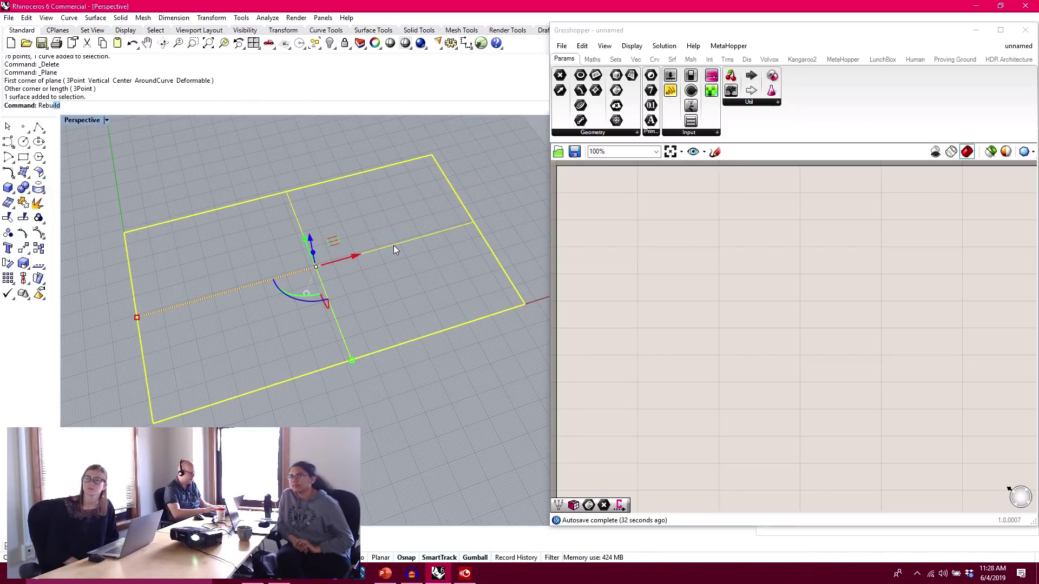
key(Return)
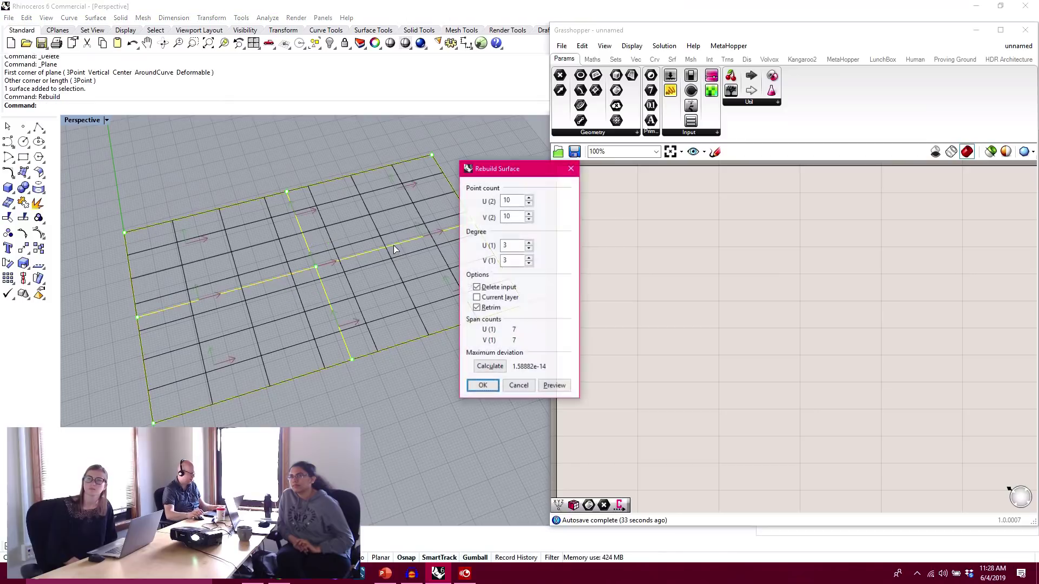
click(482, 385)
right_drag(456, 388, 433, 336)
click(38, 233)
- Raise a 24-point corner block and another block of the surface's control points to form hills
right_drag(359, 239, 222, 193)
drag(391, 340, 391, 341)
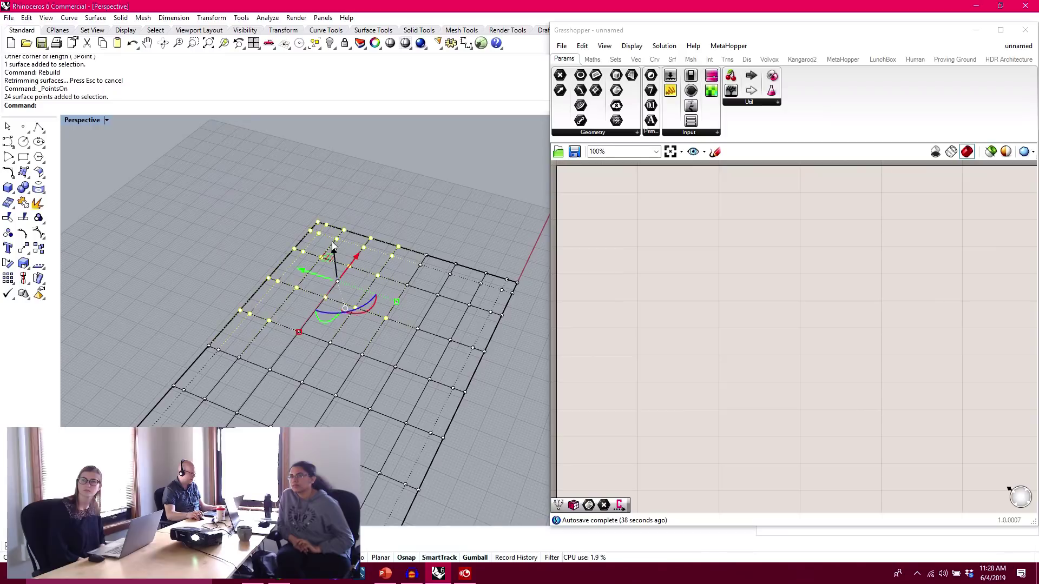
drag(335, 257, 361, 258)
drag(312, 186, 312, 176)
right_drag(311, 176, 425, 222)
drag(371, 165, 500, 271)
drag(416, 193, 417, 157)
- Raise a further block of control points and shift one more block to vary the surface's relief
right_drag(417, 157, 303, 245)
drag(260, 210, 353, 246)
drag(262, 191, 261, 174)
right_drag(326, 225, 262, 233)
drag(158, 198, 268, 257)
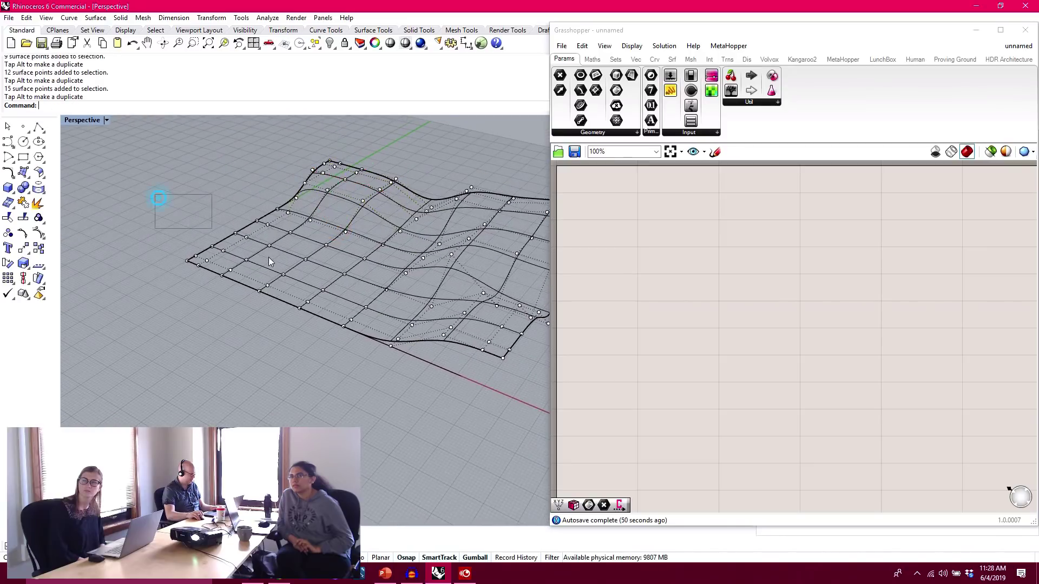
drag(357, 314, 358, 317)
drag(287, 222, 300, 244)
- Scale the four middle rows of control points slightly across the surface's width
right_drag(411, 321, 335, 320)
drag(214, 264, 469, 398)
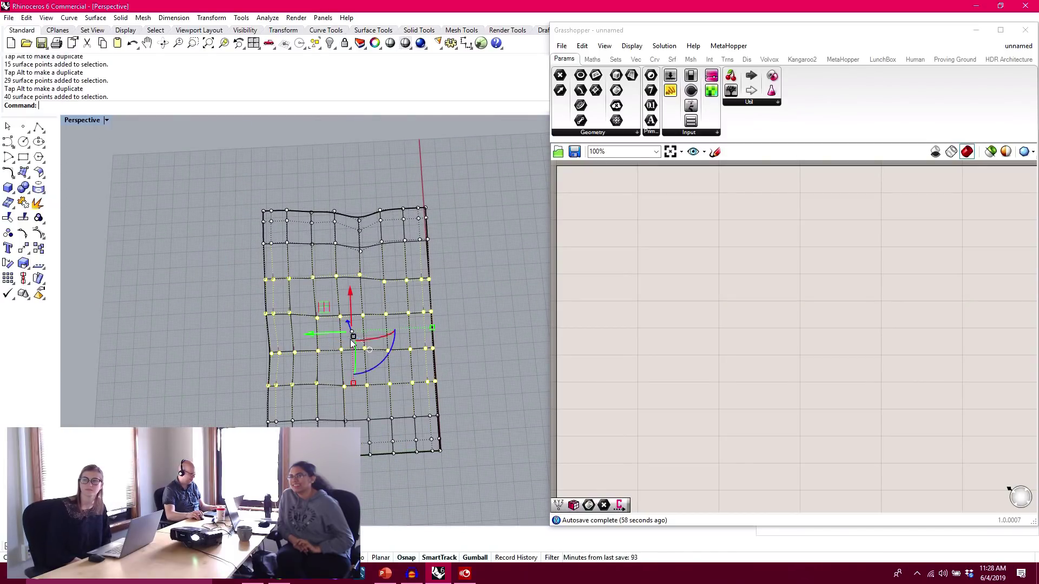
drag(432, 330, 436, 337)
right_drag(436, 336, 109, 308)
- Select the 12 control points at the surface's corner near the origin and raise them in two moves
scroll(349, 277, up, 5)
key(Escape)
drag(104, 290, 265, 408)
drag(240, 320, 244, 281)
right_drag(283, 214, 177, 245)
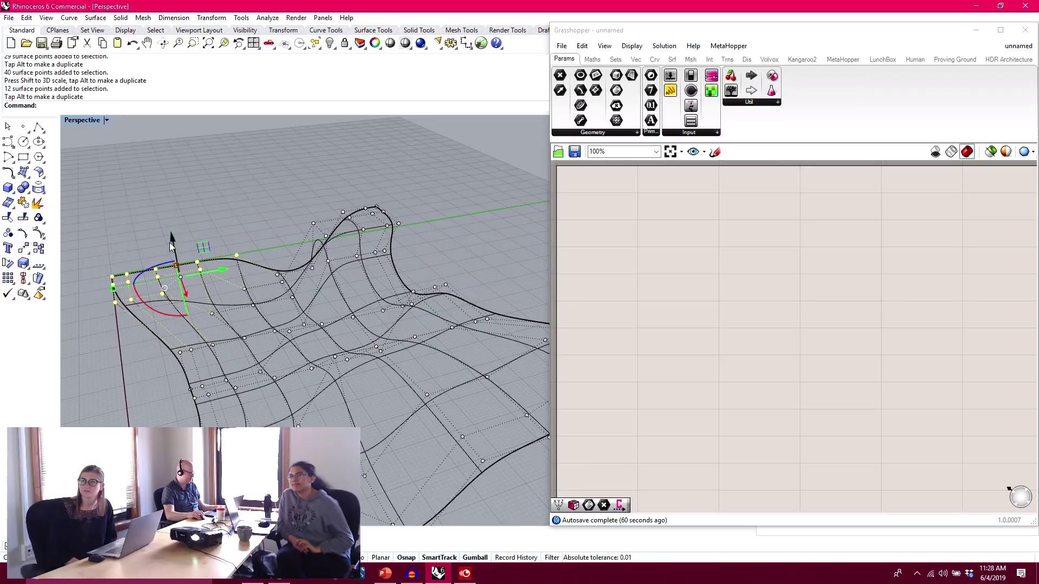
drag(176, 245, 180, 226)
right_drag(180, 226, 346, 281)
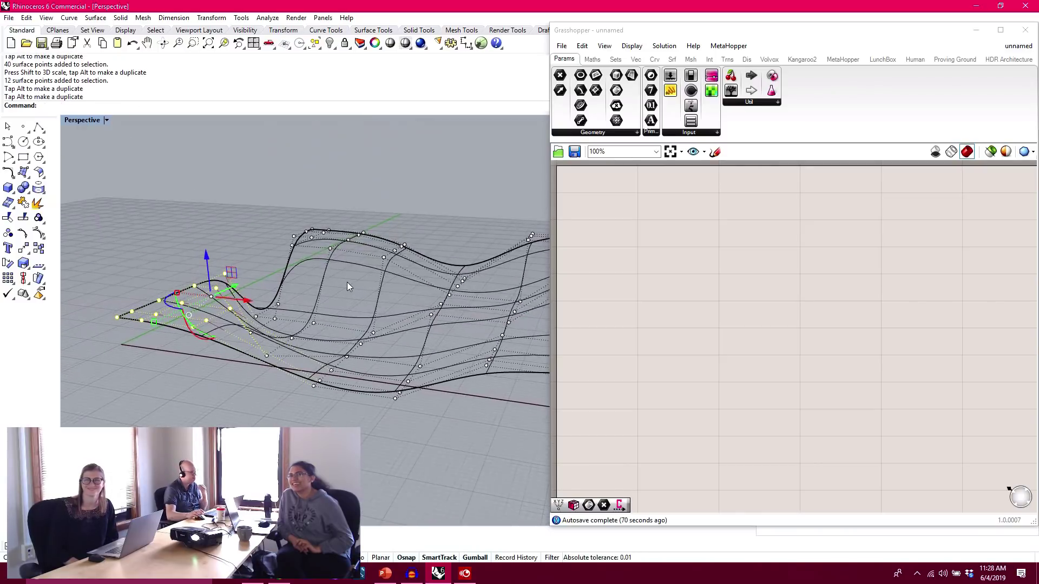
- Raise three control points on the surface's long edge nearest the red axis slightly, and turn off the control-point display
right_drag(346, 281, 398, 359)
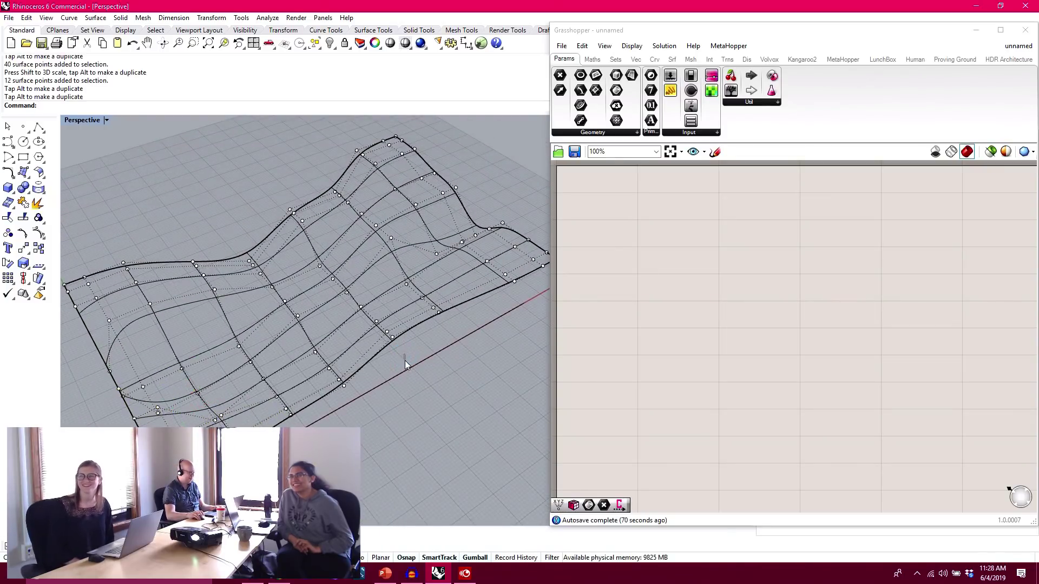
drag(372, 307, 399, 343)
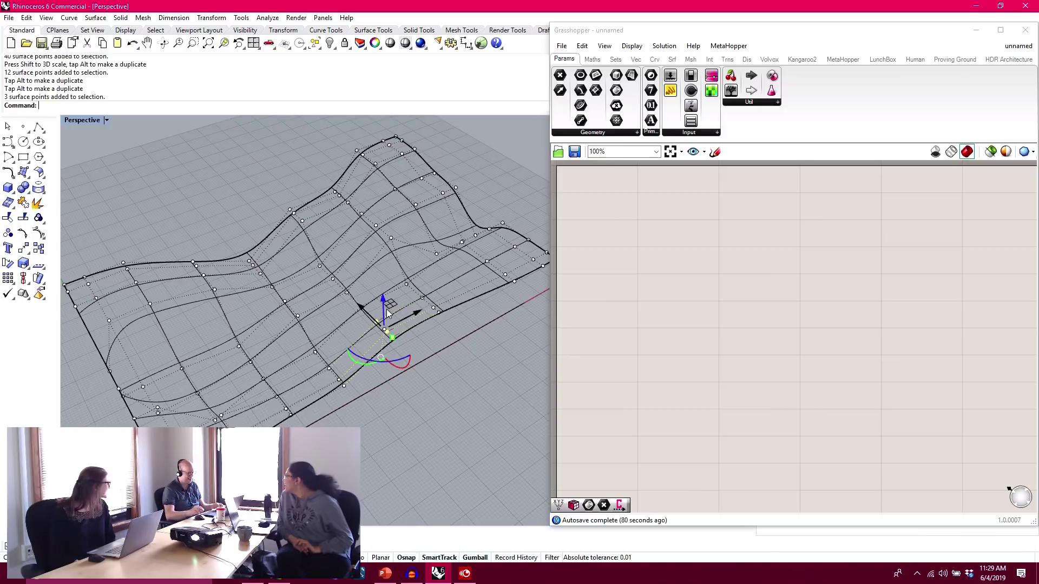
drag(383, 310, 383, 302)
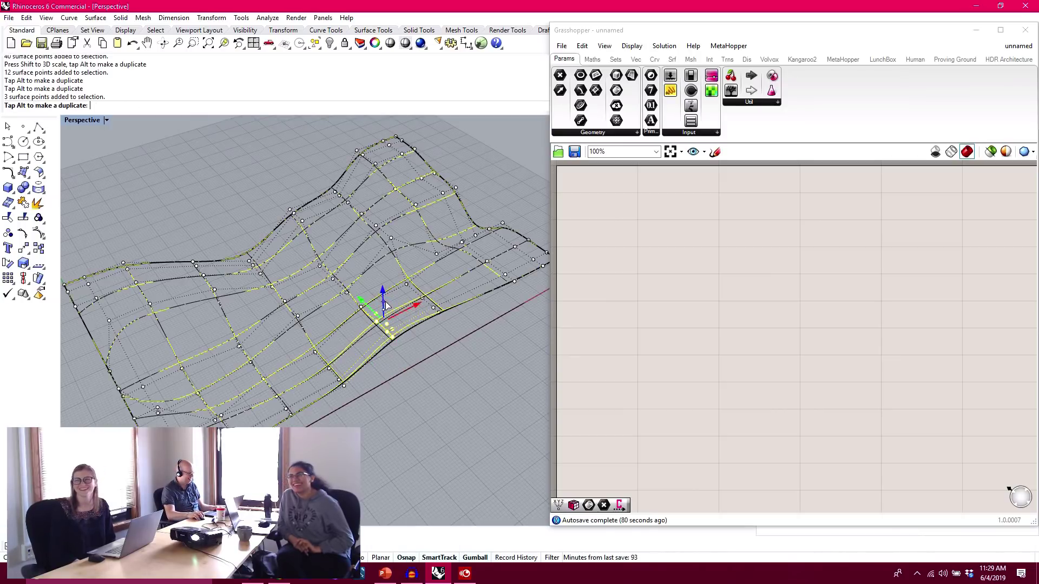
right_drag(407, 357, 346, 314)
key(Escape)
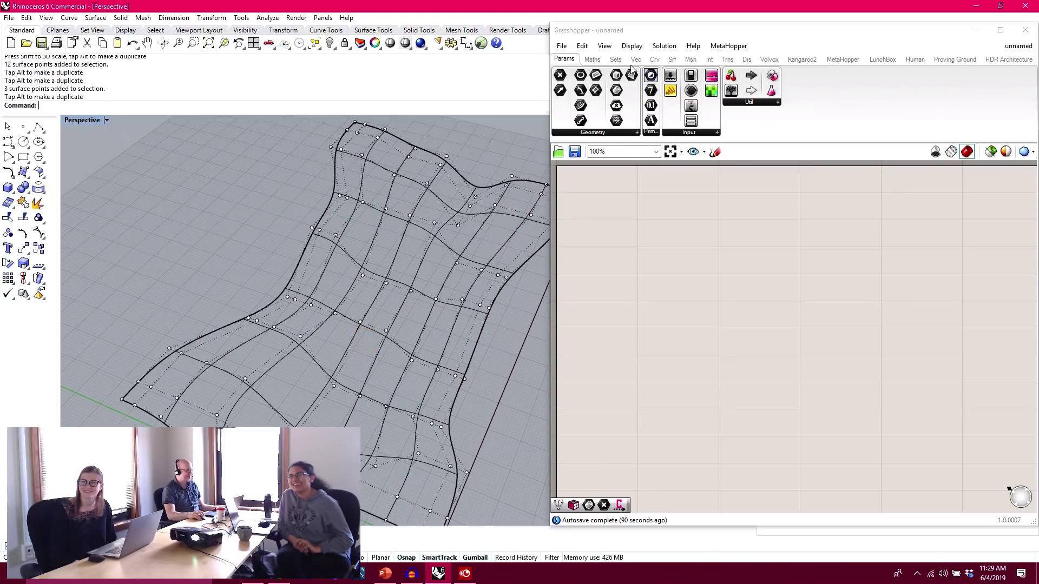
key(F11)
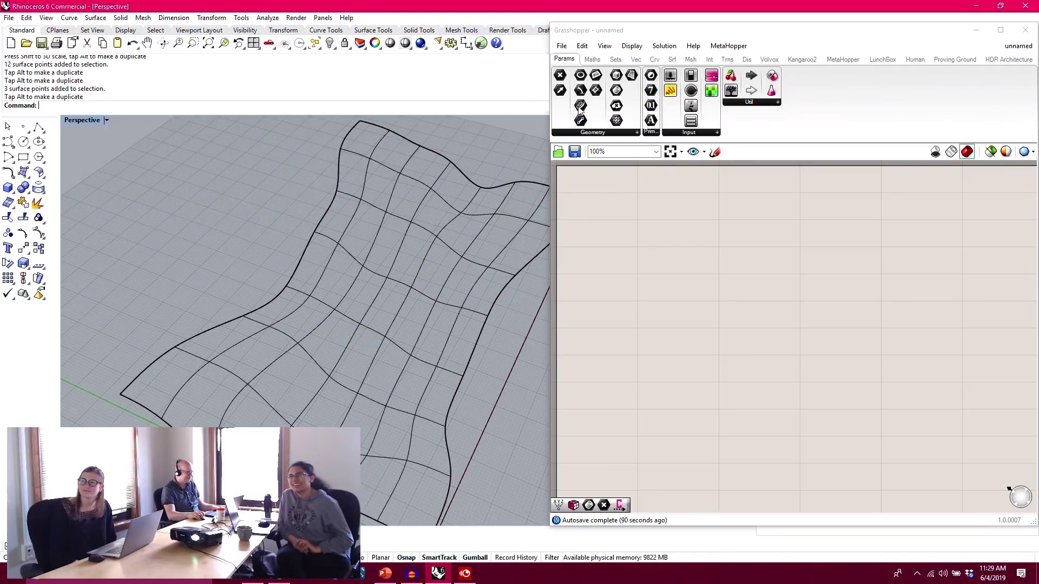
- Add a Surface parameter to the Grasshopper canvas and reference the undulating Rhino surface in it
click(622, 132)
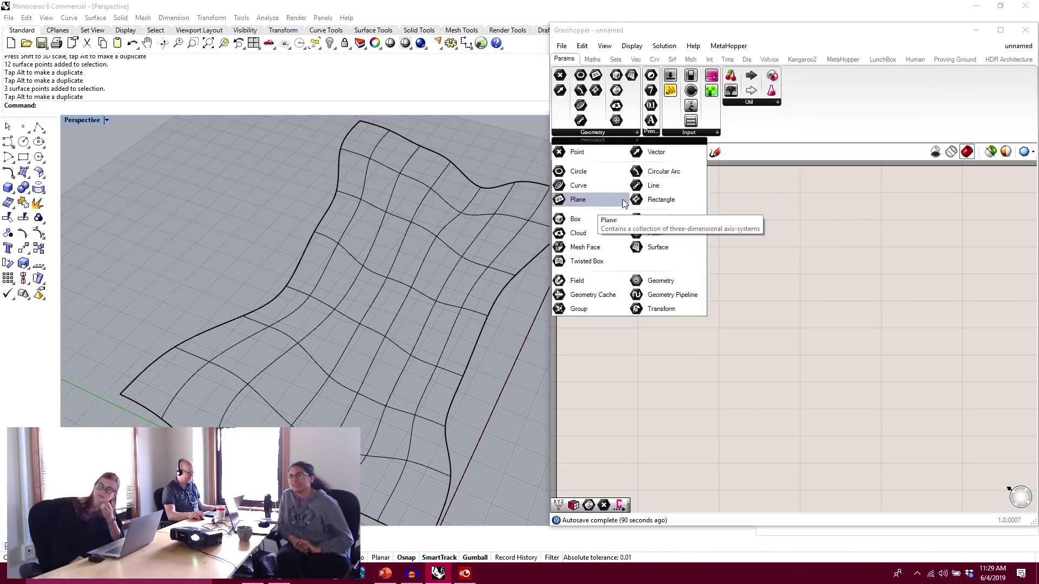
drag(659, 236, 705, 279)
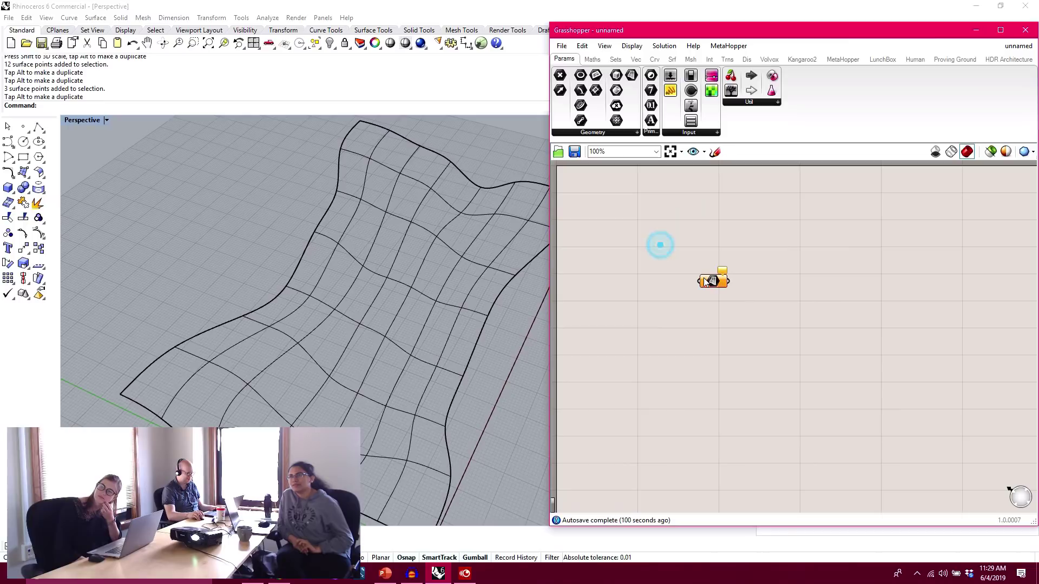
right_click(713, 282)
click(758, 431)
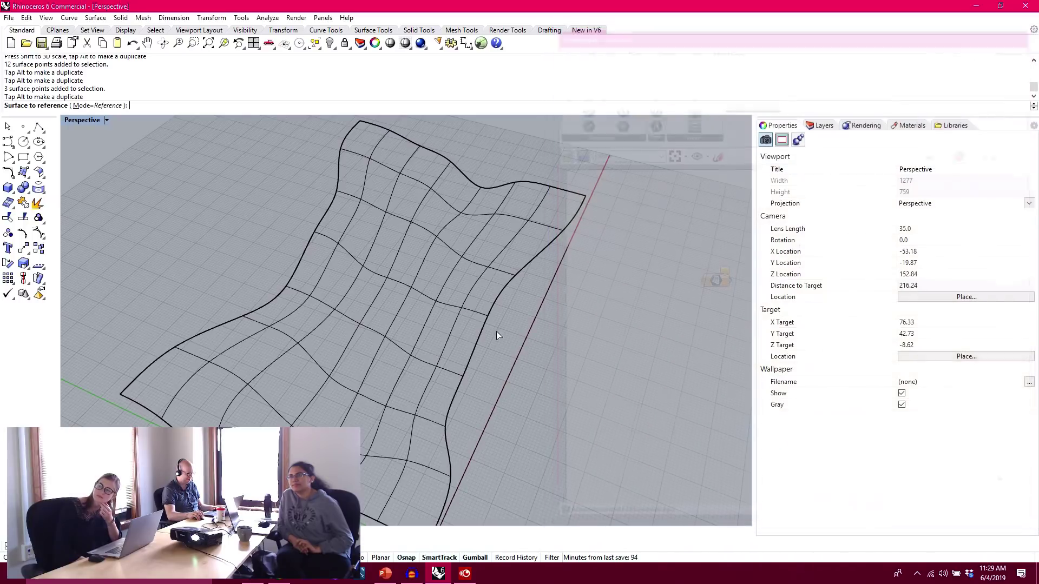
click(458, 309)
right_drag(448, 317, 379, 315)
drag(721, 281, 684, 255)
click(736, 266)
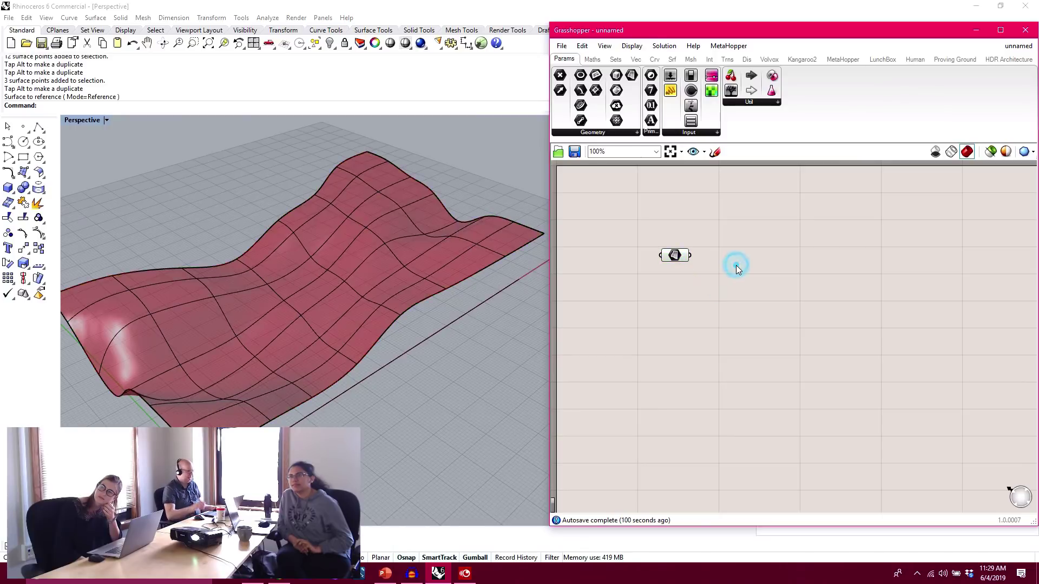
- Add LunchBox's quad panel component and connect the Surface parameter to its Srf input
right_drag(395, 290, 293, 291)
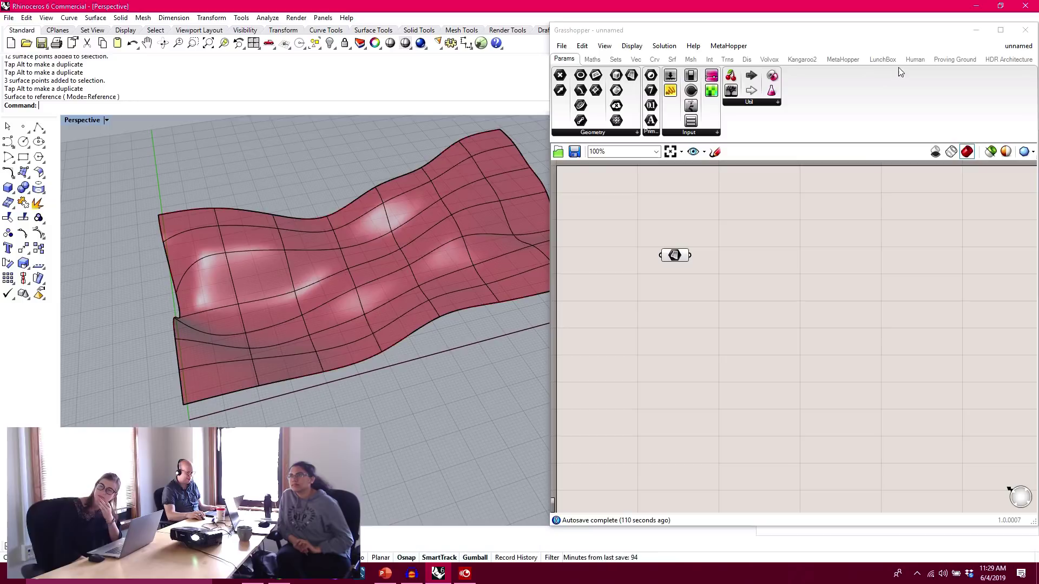
click(883, 60)
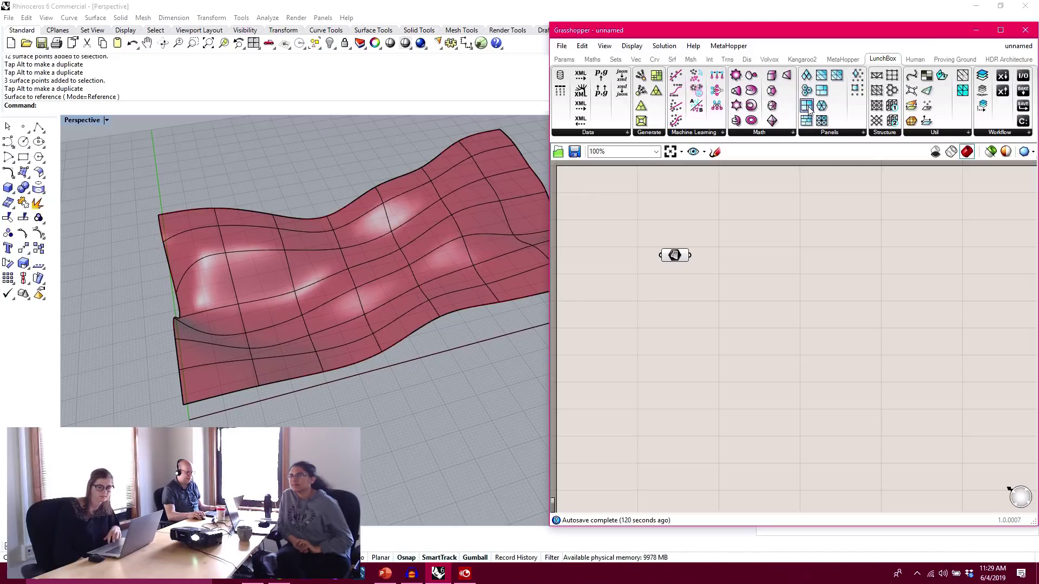
drag(808, 109, 790, 291)
click(713, 257)
scroll(712, 257, up, 2)
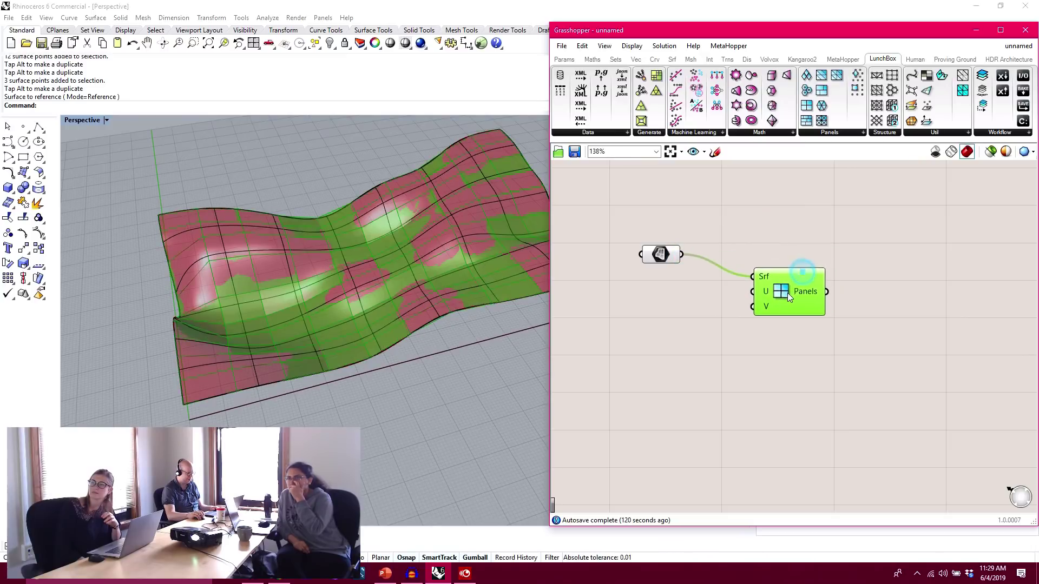
- Hide the original Rhino surface and turn off the preview of the Surface parameter
click(284, 258)
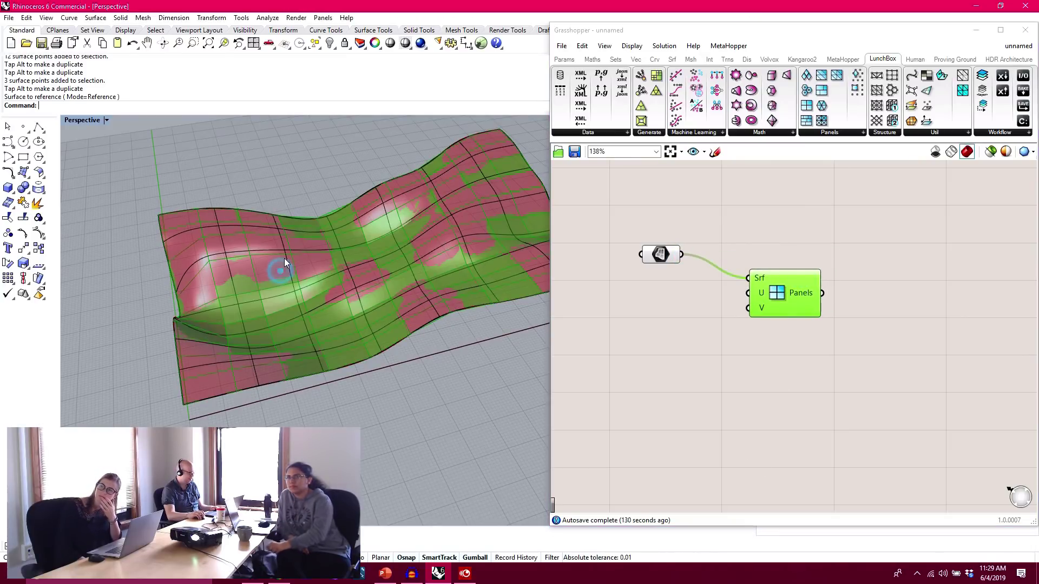
click(289, 255)
click(328, 45)
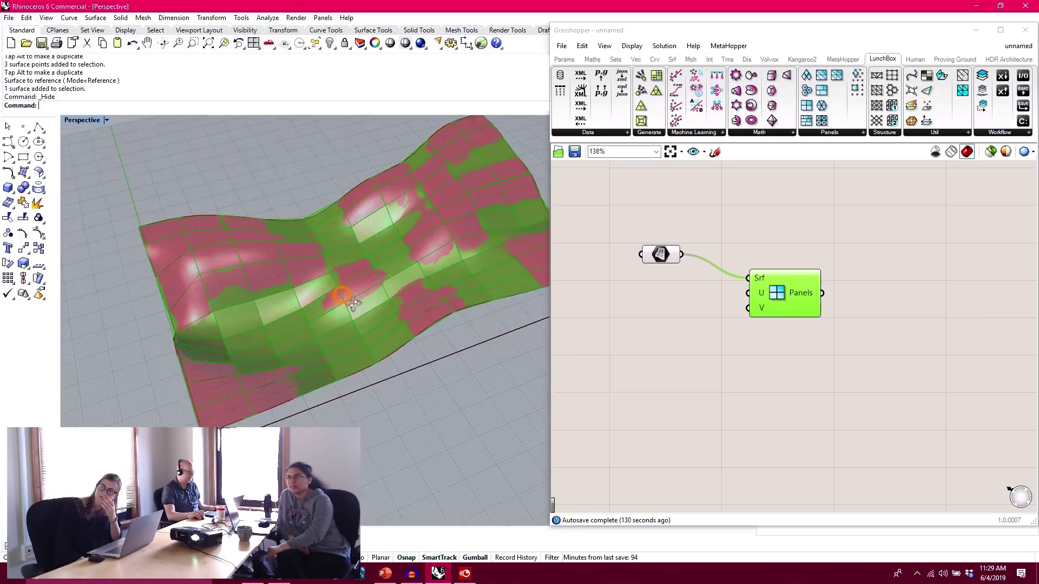
scroll(364, 344, up, 3)
click(657, 252)
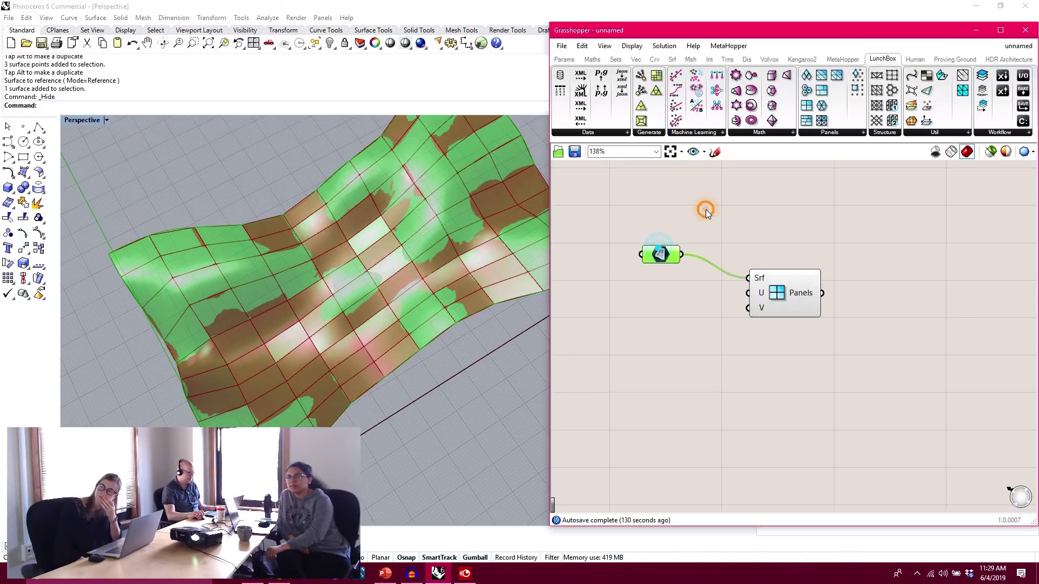
right_click(706, 210)
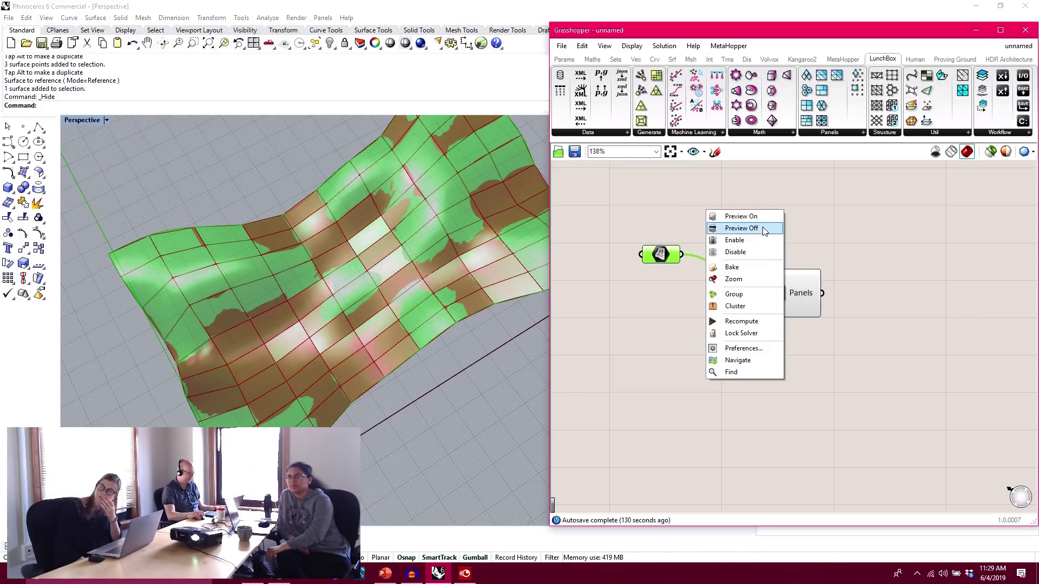
click(742, 228)
right_drag(81, 341, 238, 323)
- Align the panel component with the Surface parameter and add an integer number slider with a maximum of 50
drag(788, 306, 806, 283)
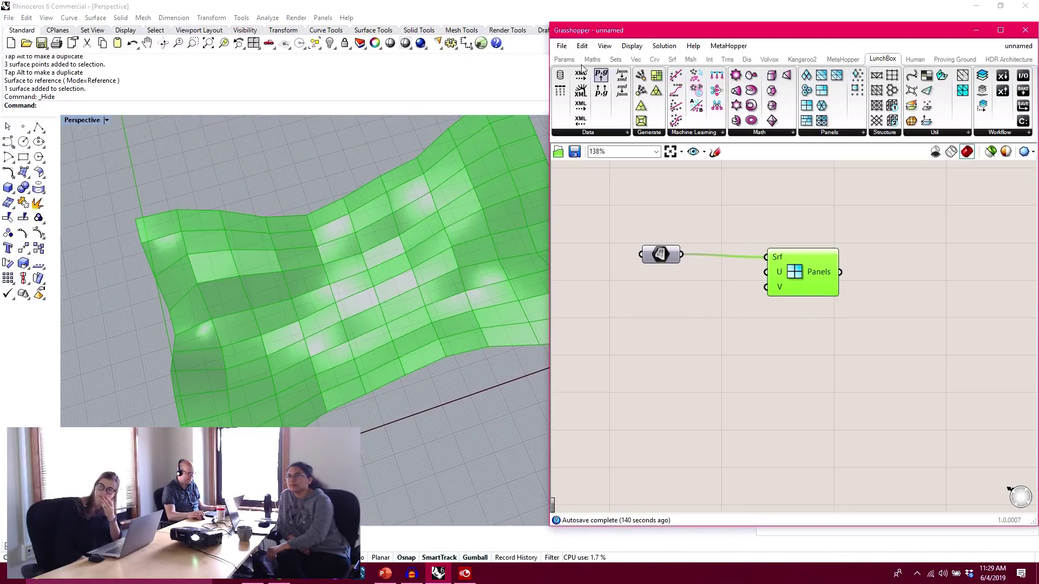
click(566, 59)
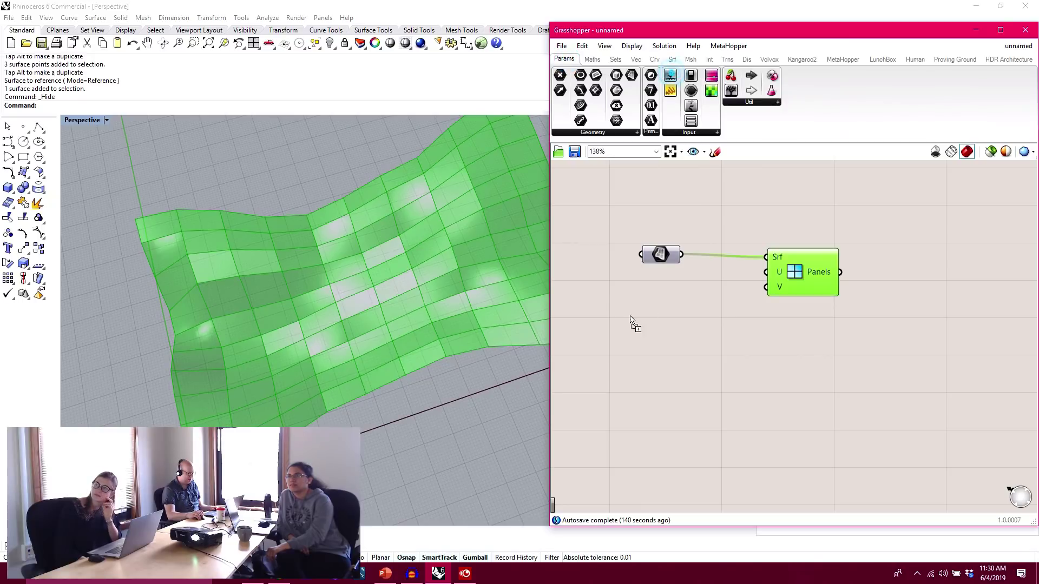
drag(635, 323, 604, 333)
double_click(604, 332)
click(644, 361)
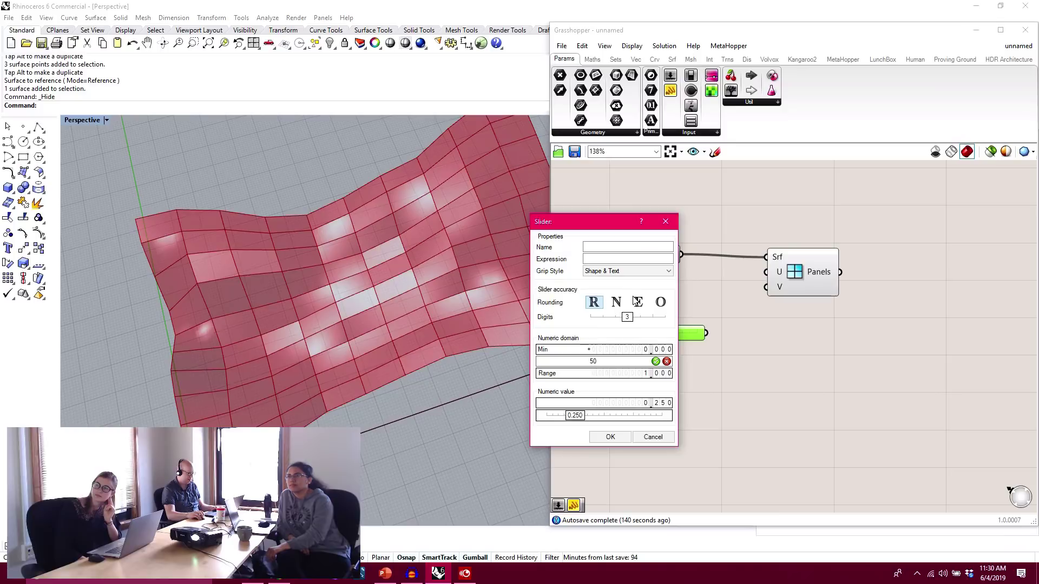
click(616, 302)
click(610, 436)
- Connect the slider to the panel component's U input and a copy of it to the V input
drag(657, 335, 658, 287)
drag(739, 274, 767, 272)
drag(680, 285, 766, 287)
key(ctrl+c)
key(ctrl+v)
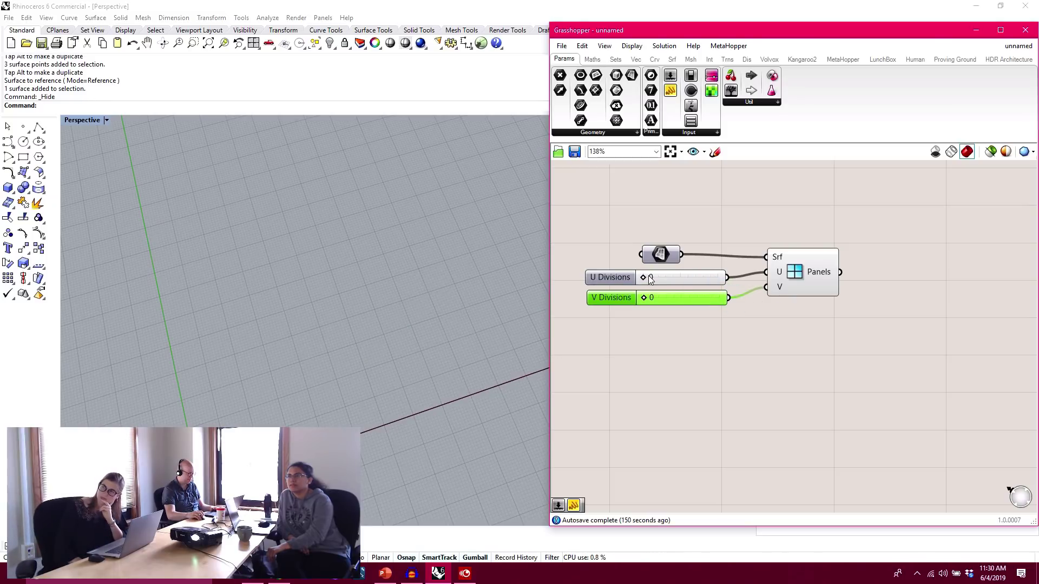
- Set both the U Divisions and V Divisions sliders to 19
drag(645, 297, 673, 282)
click(790, 410)
right_drag(348, 326, 454, 334)
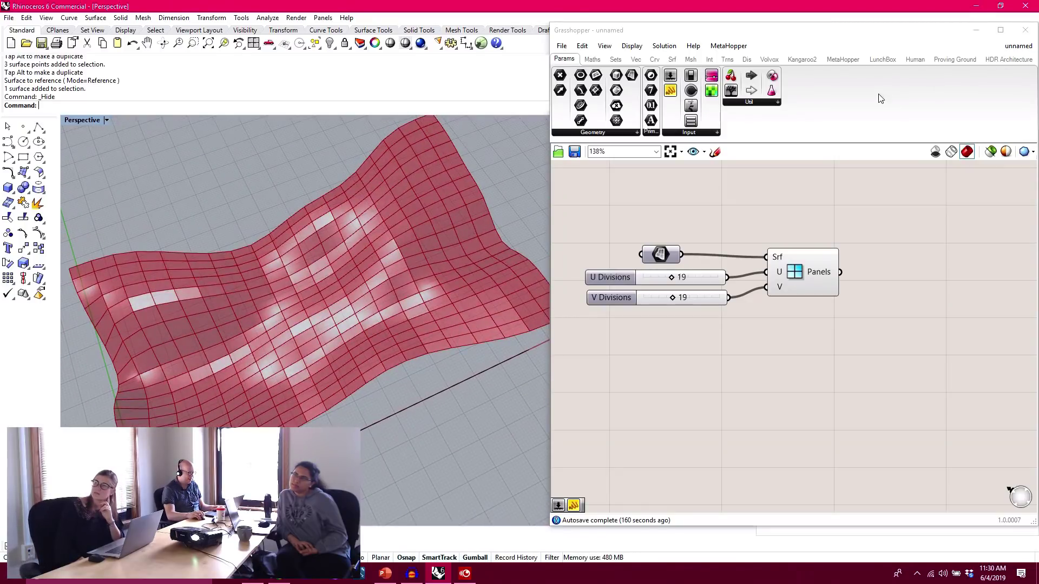
- Place LunchBox's Gaussian Mixture and K-Means machine-learning components one above the other beside the panel component
click(888, 60)
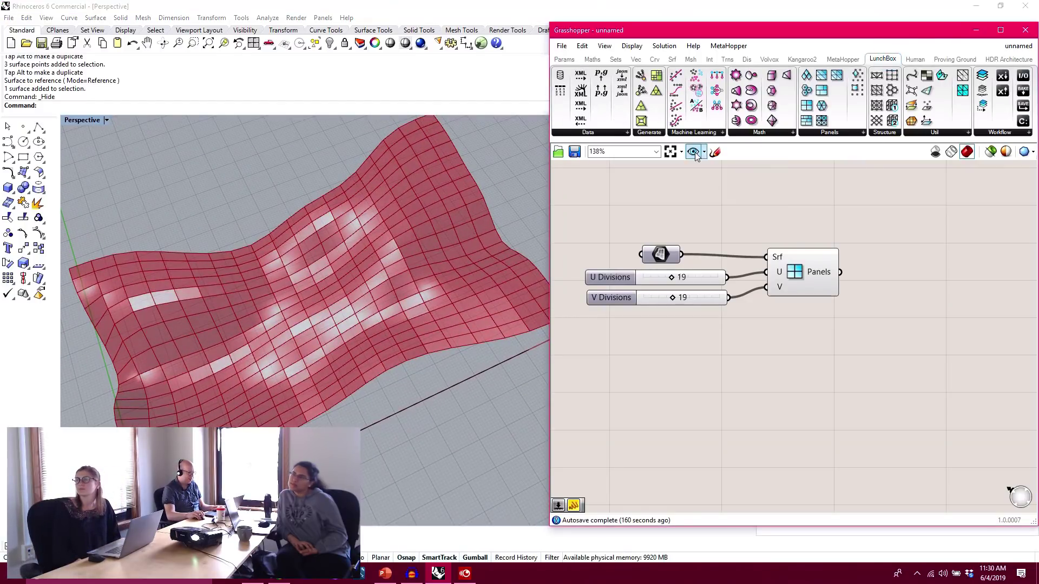
click(711, 134)
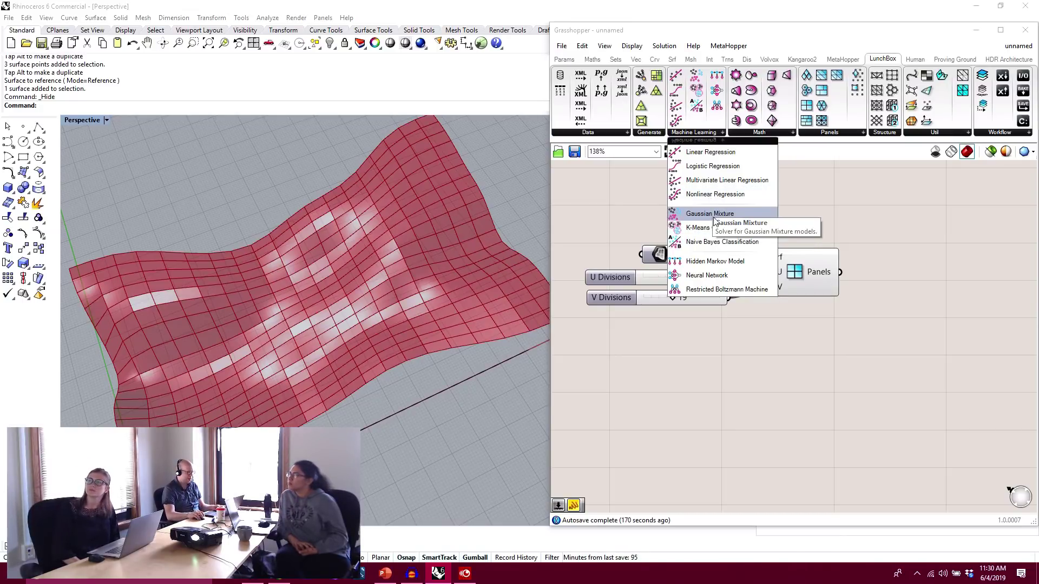
drag(729, 218, 969, 206)
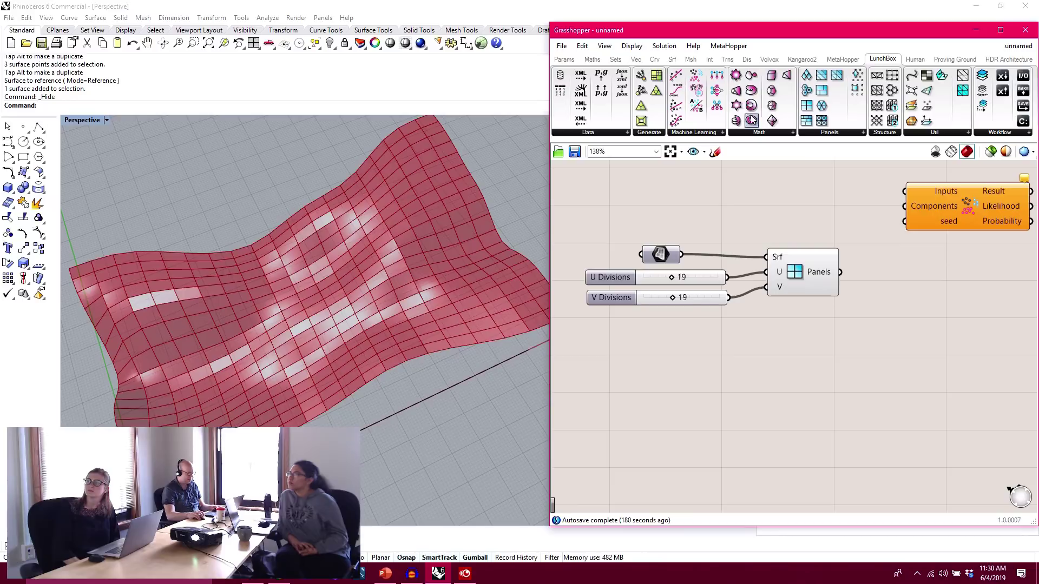
click(722, 133)
drag(720, 224, 973, 308)
scroll(973, 308, up, 2)
click(843, 332)
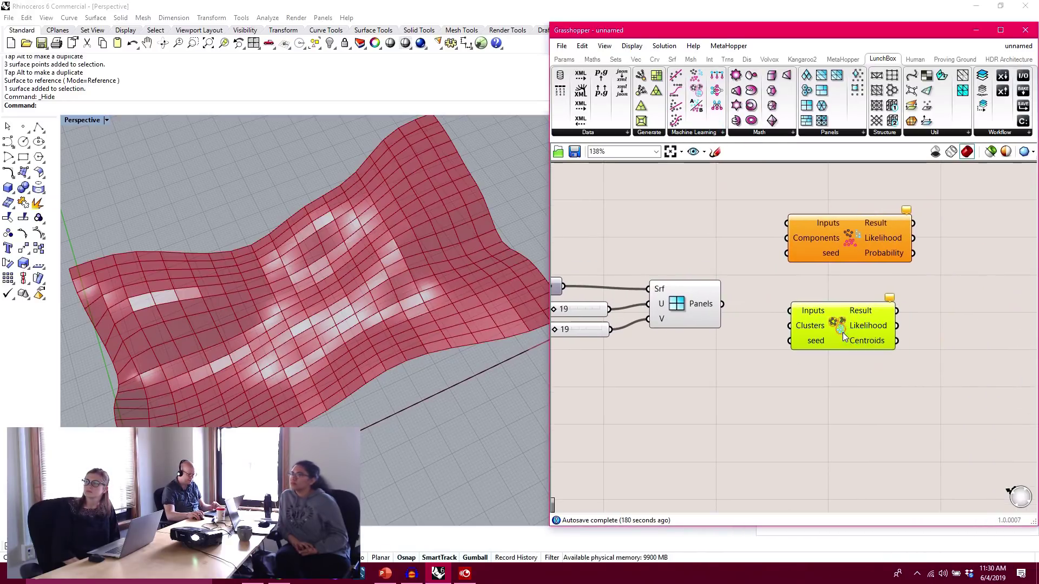
scroll(846, 300, up, 1)
scroll(847, 295, up, 3)
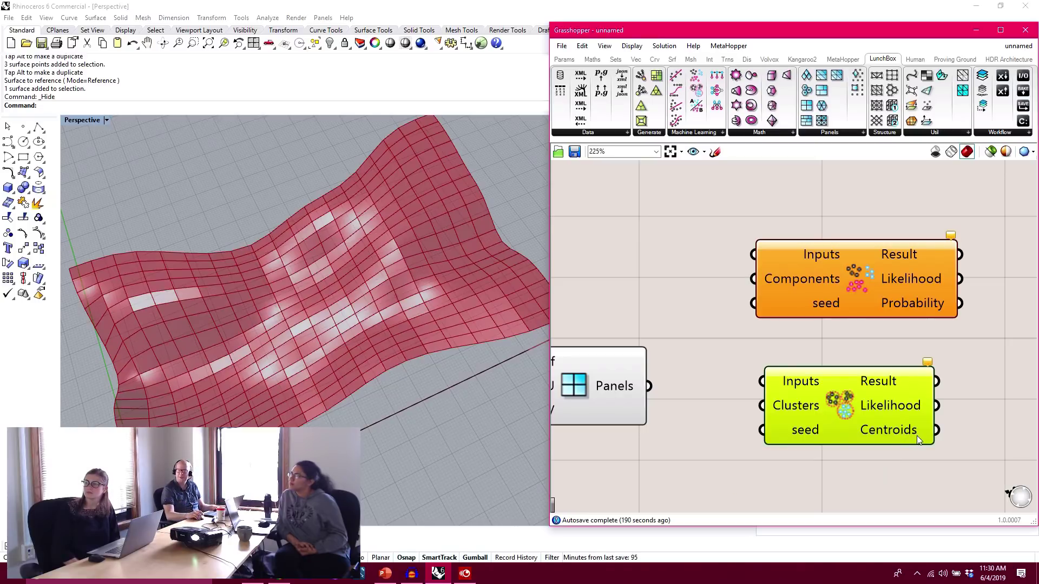
drag(879, 396, 875, 397)
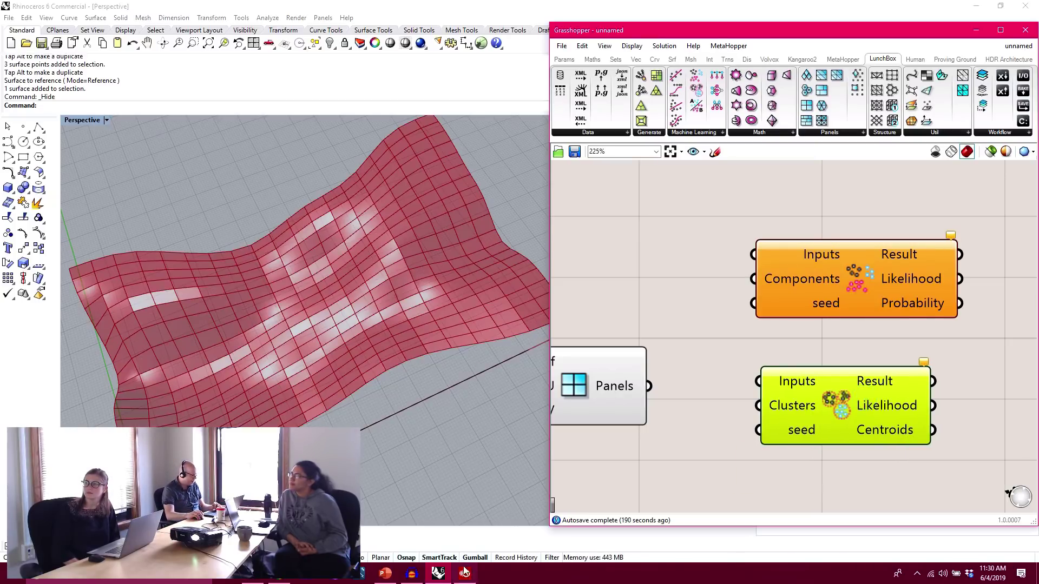
- Switch to PowerPoint, look back through the machine-learning deck's slides, close the open dialog, and return to Rhino and Grasshopper
click(383, 576)
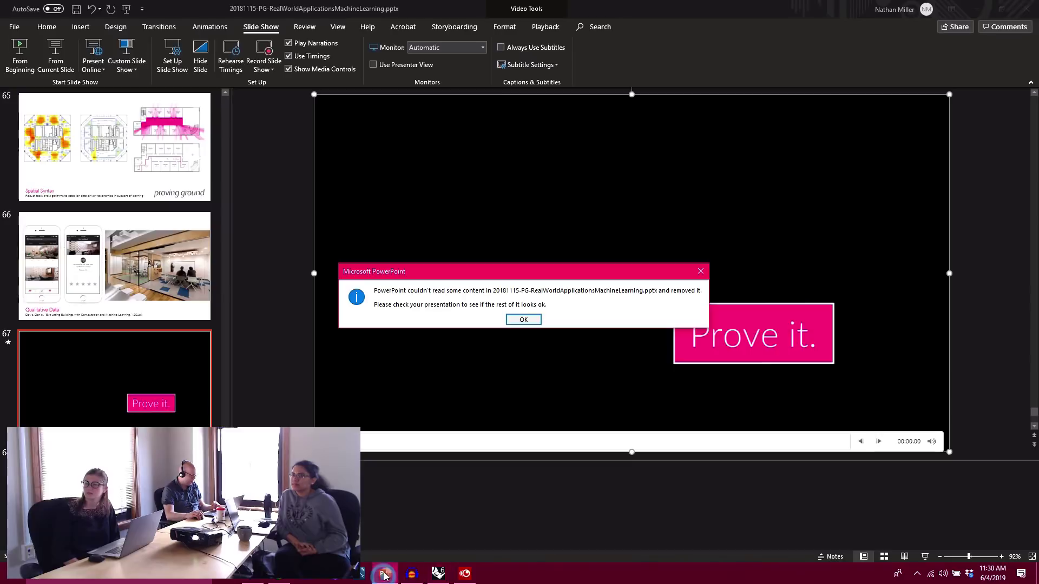
scroll(122, 246, down, 10)
scroll(135, 251, up, 12)
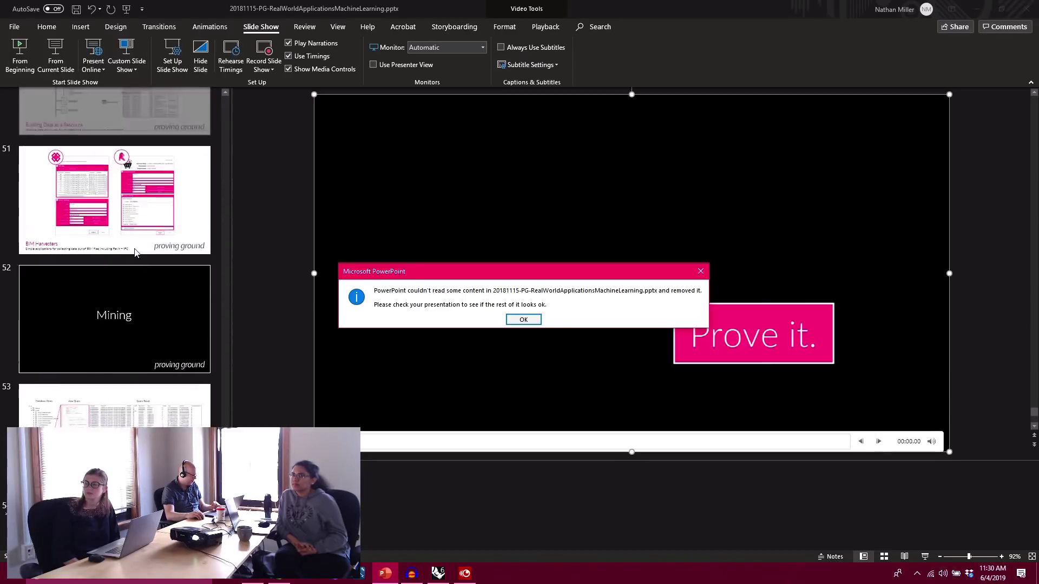
scroll(139, 258, up, 13)
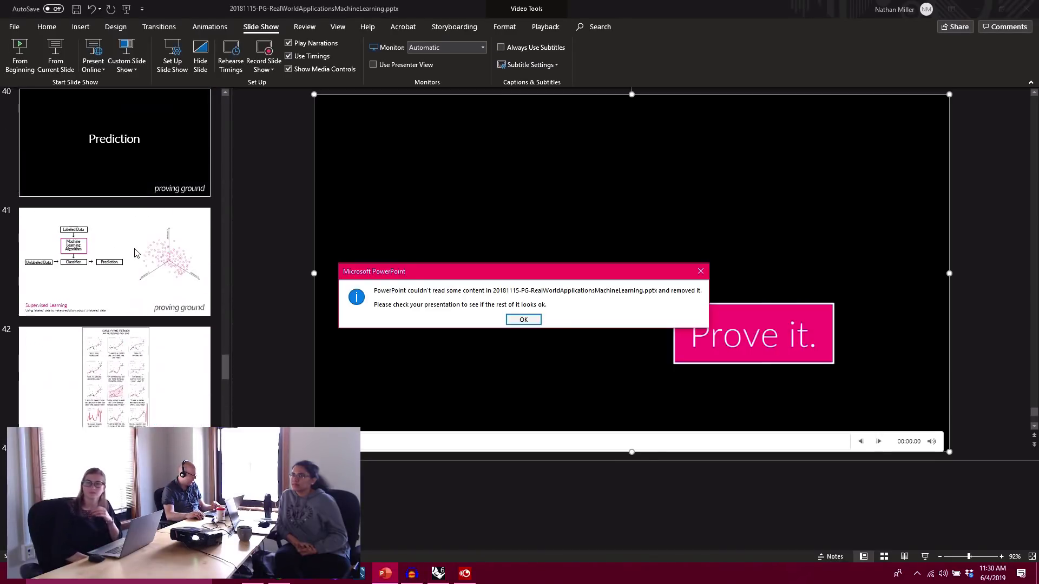
scroll(145, 263, up, 12)
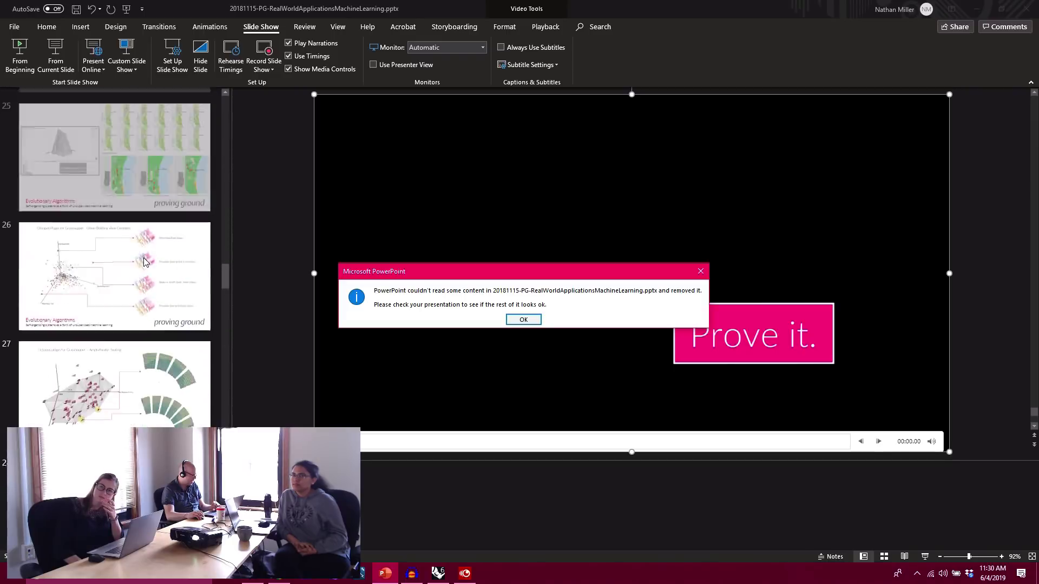
scroll(145, 262, up, 11)
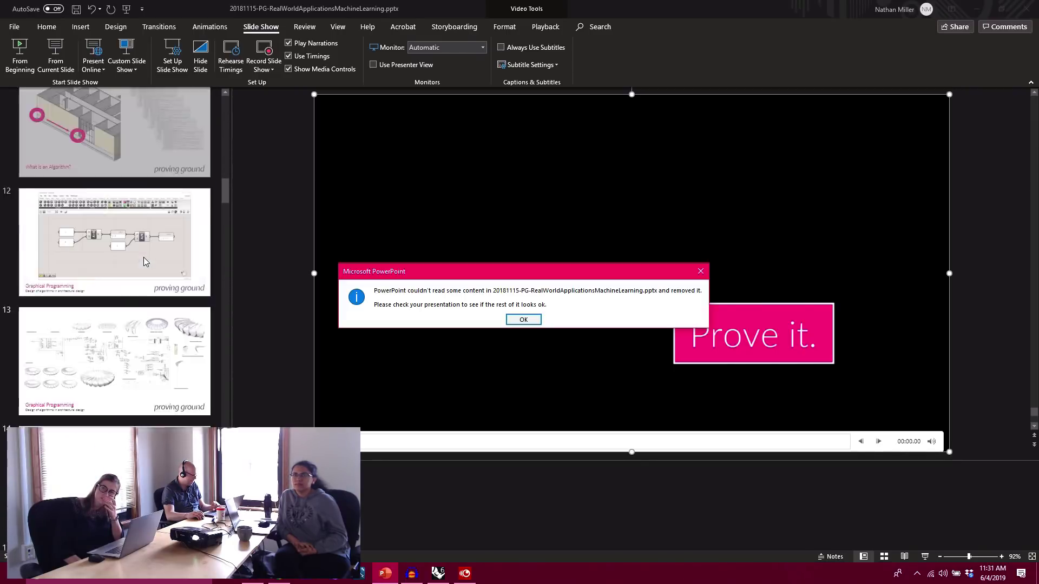
click(226, 170)
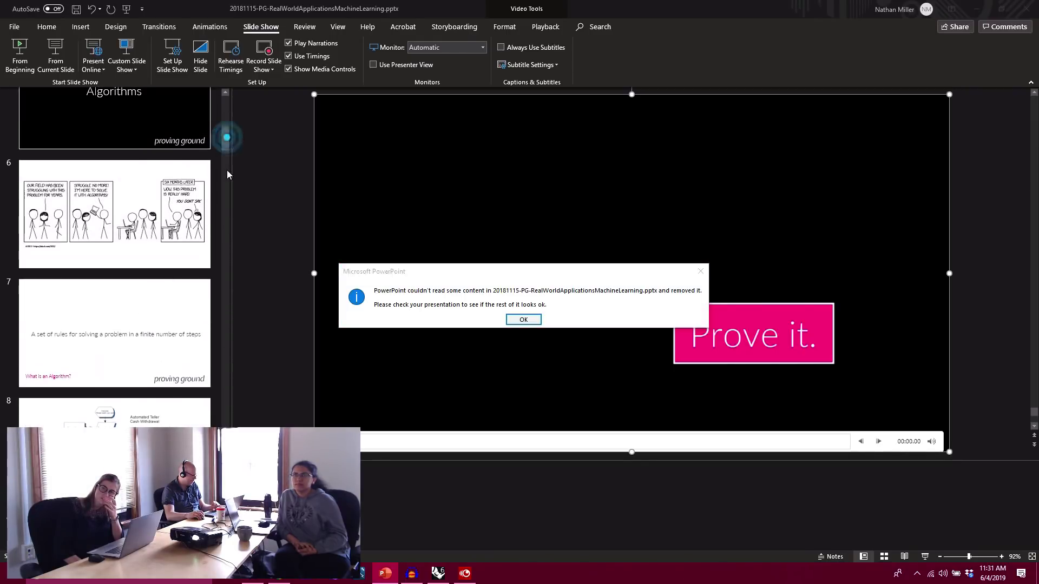
click(529, 320)
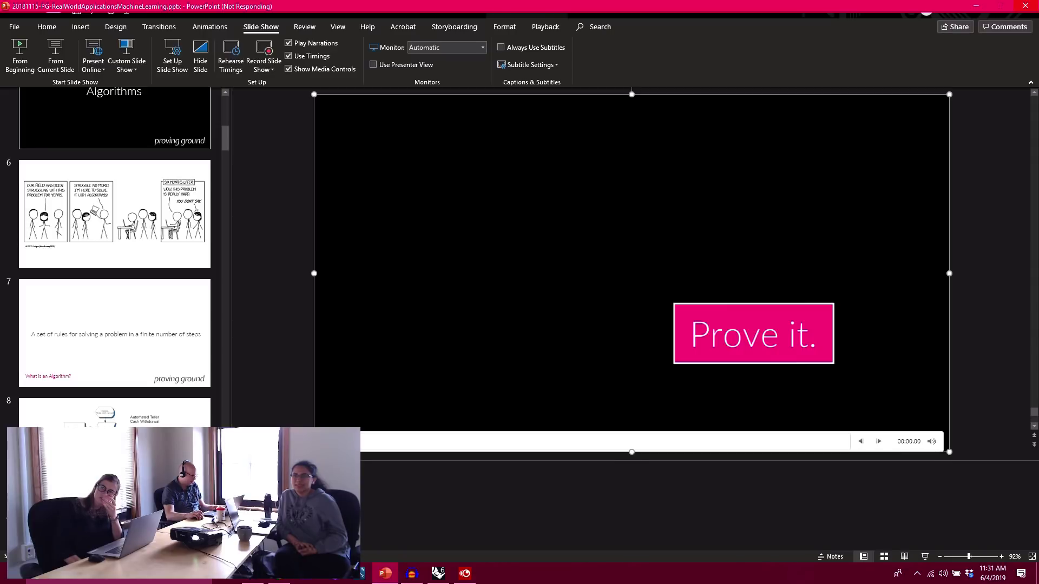
click(441, 574)
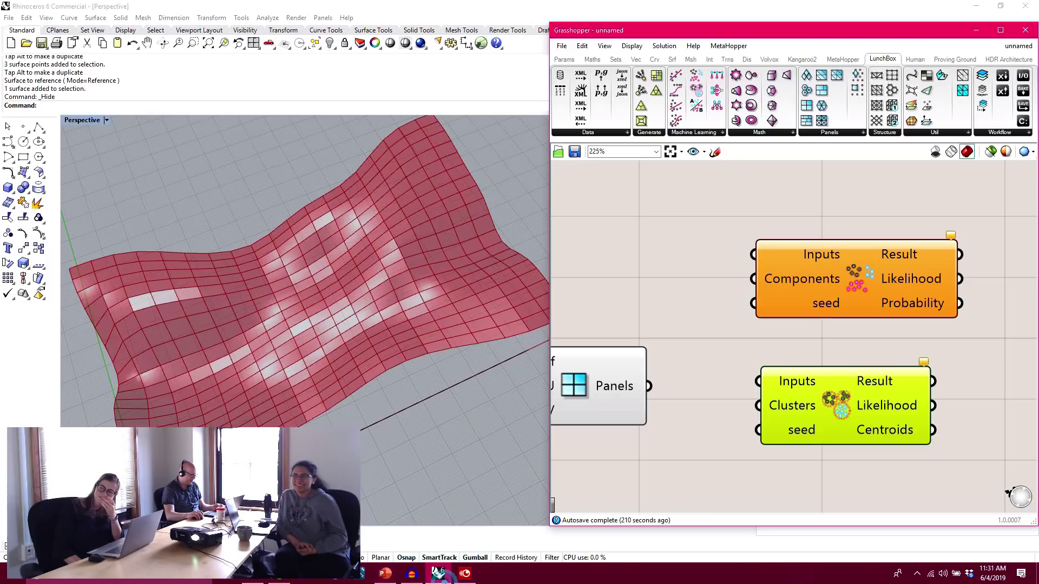
- Place seven individual points on the ground plane beside the panelized surface
right_drag(352, 392, 347, 303)
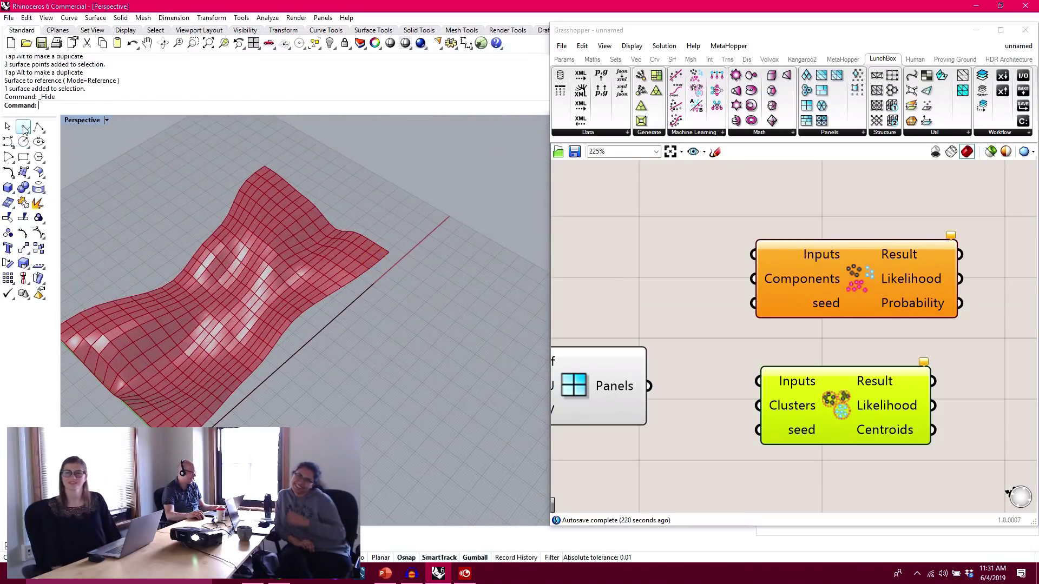
click(24, 127)
click(373, 351)
key(Return)
click(401, 341)
key(Return)
click(387, 379)
key(Return)
click(362, 381)
key(Return)
click(381, 334)
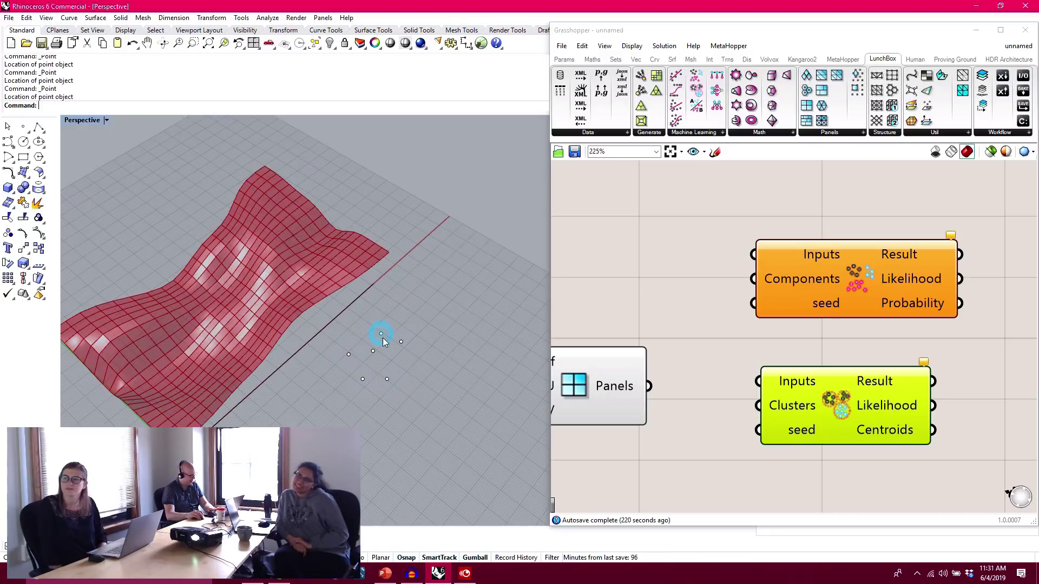
key(Return)
click(441, 371)
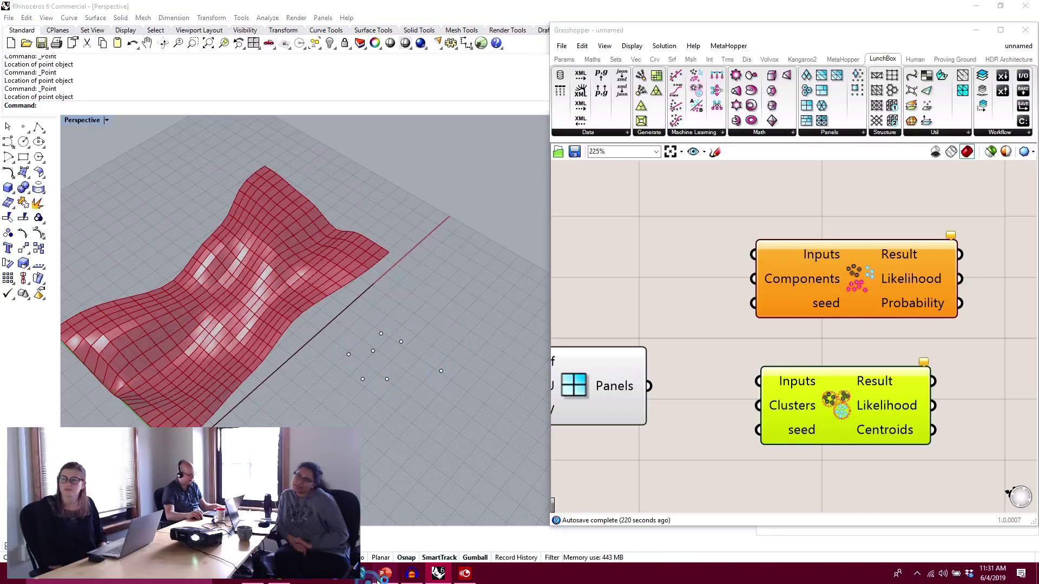
- Switch to PowerPoint, look through the machine-learning deck's slide thumbnails, and return to Rhino and Grasshopper
click(384, 574)
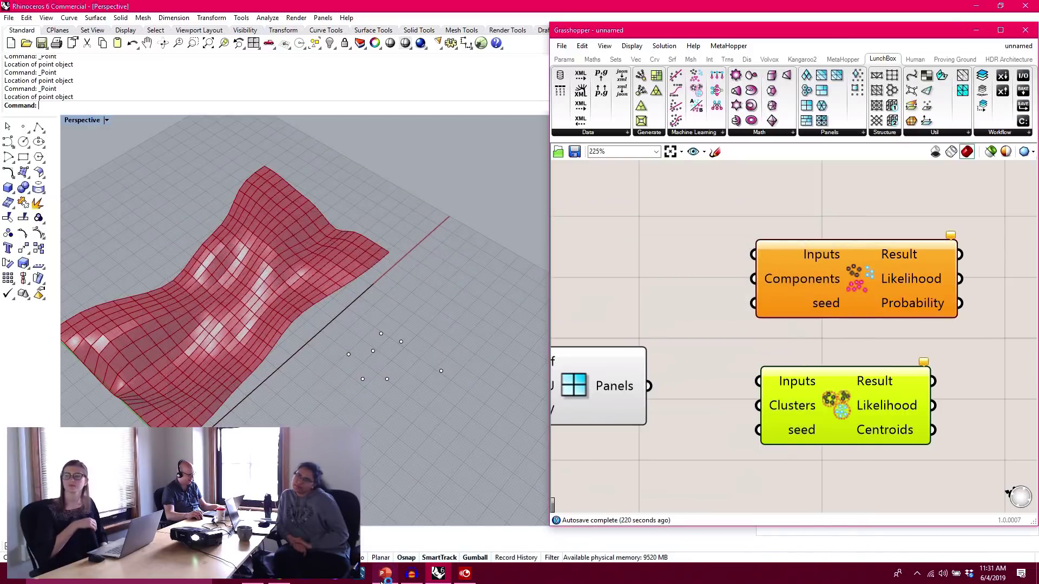
click(385, 575)
click(174, 377)
scroll(178, 375, down, 10)
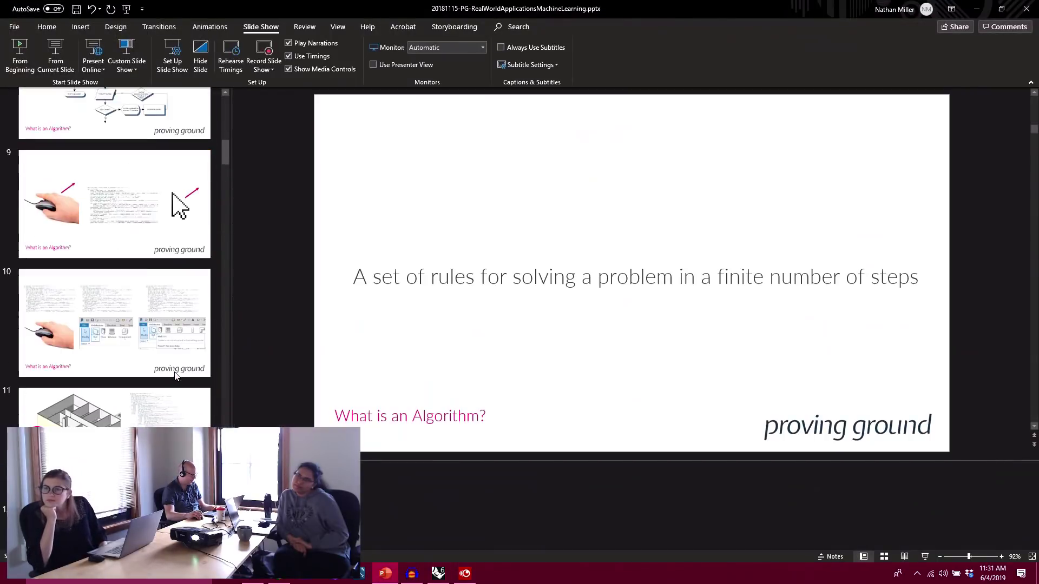
scroll(181, 374, down, 3)
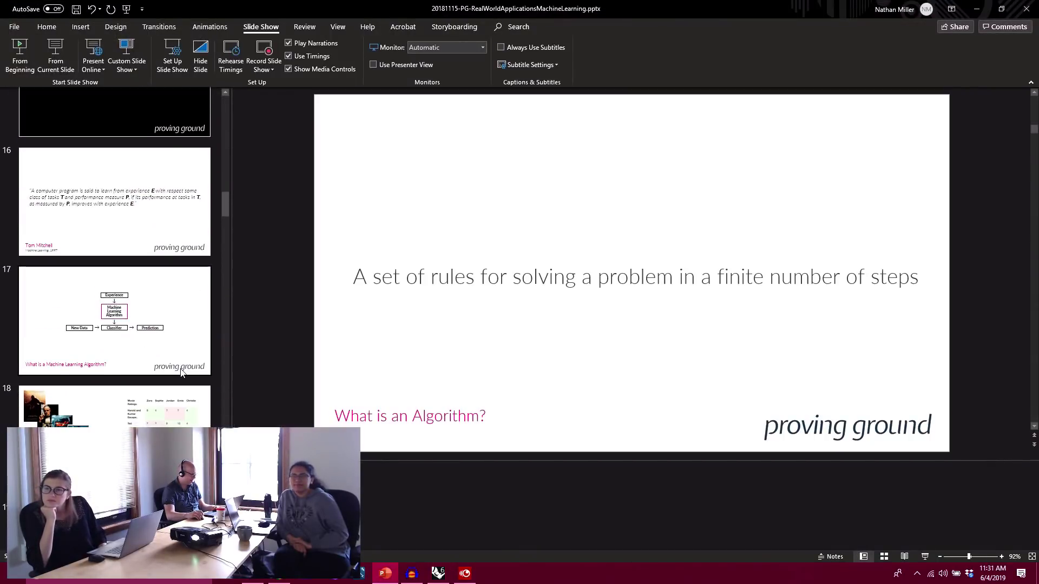
click(975, 5)
- Scatter multiple additional points around the first seven to form three loose groups on the ground plane
shift+right_drag(379, 331, 288, 278)
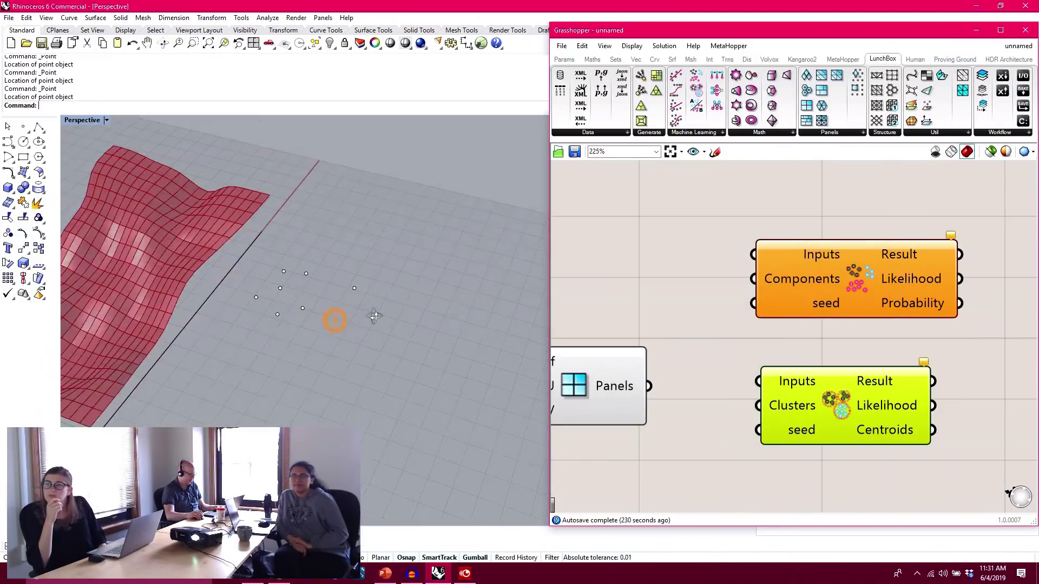
scroll(289, 278, up, 3)
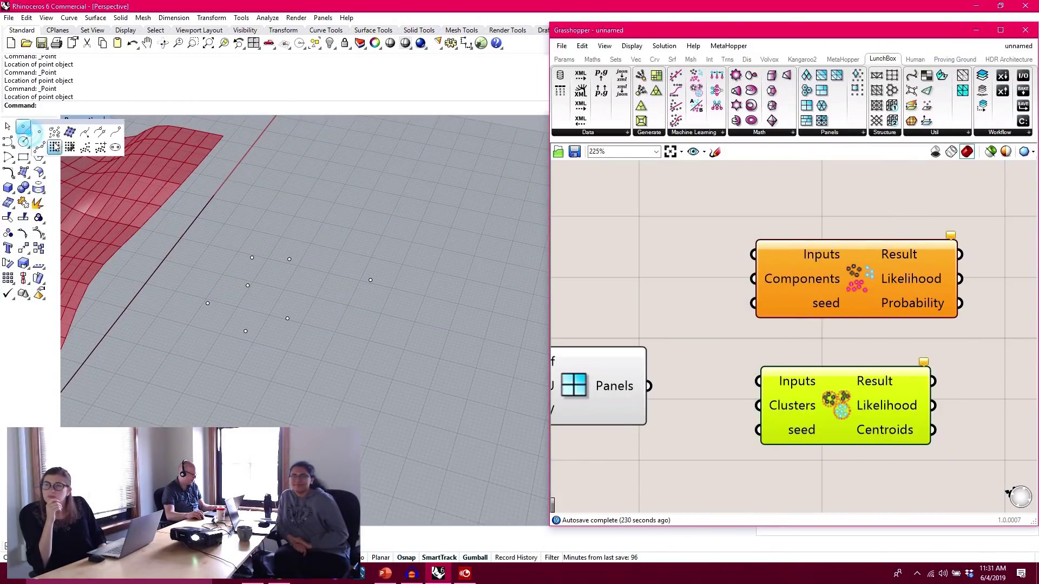
right_click(22, 126)
click(319, 380)
click(280, 378)
click(267, 419)
click(305, 416)
click(252, 388)
click(307, 363)
click(356, 396)
click(276, 289)
click(235, 304)
click(434, 290)
click(480, 304)
click(466, 316)
click(428, 343)
click(437, 320)
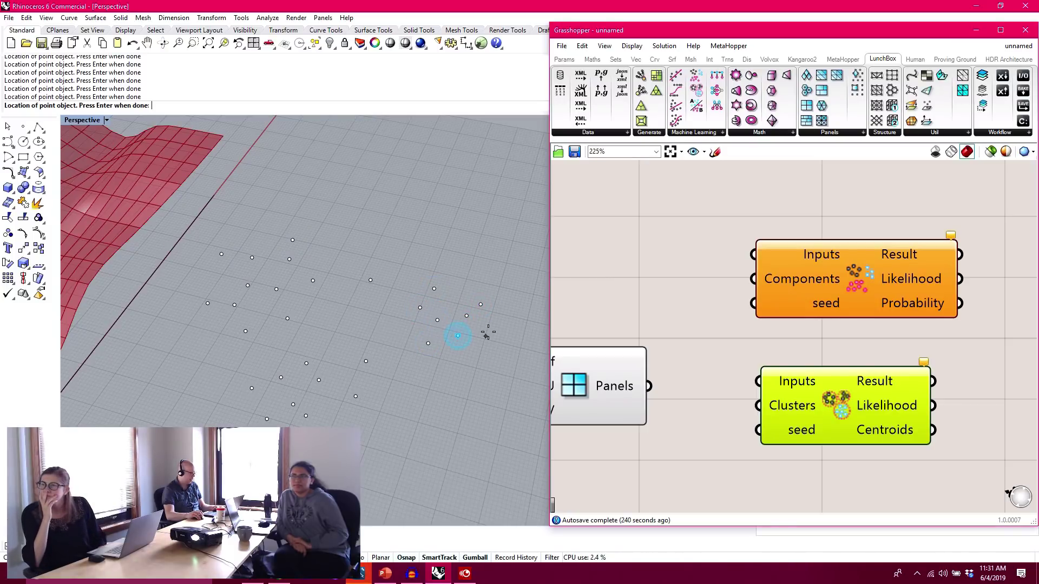
right_click(383, 320)
mouse_move(383, 320)
right_down()
mouse_move(383, 365)
mouse_move(399, 285)
mouse_move(366, 284)
mouse_move(377, 252)
mouse_move(358, 368)
mouse_move(375, 304)
mouse_move(390, 290)
mouse_move(382, 302)
right_up()
- Select the whole set of points, clear the selection, and select the two upper groups one after the other
drag(166, 204, 534, 486)
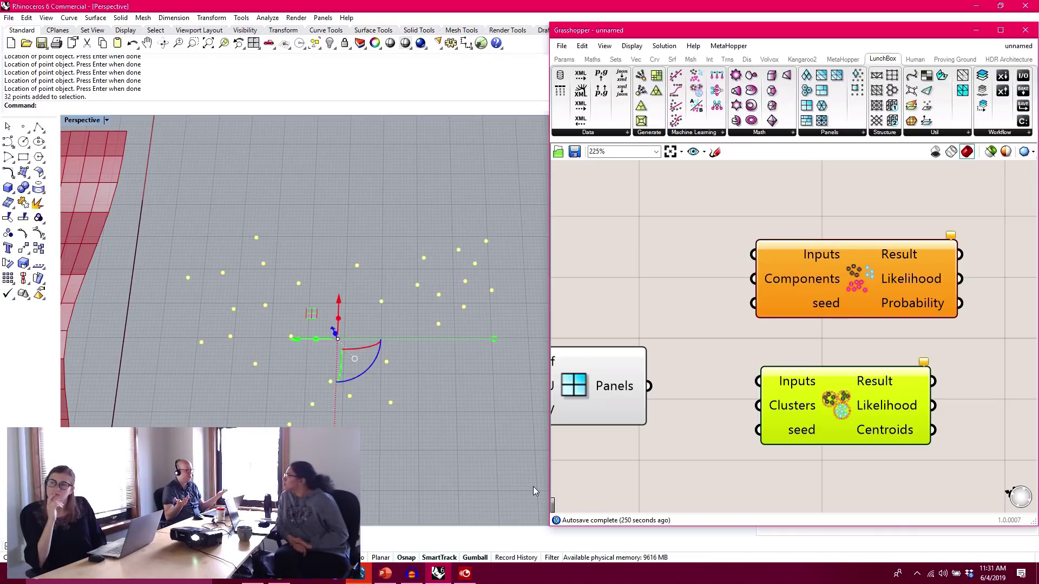
click(534, 486)
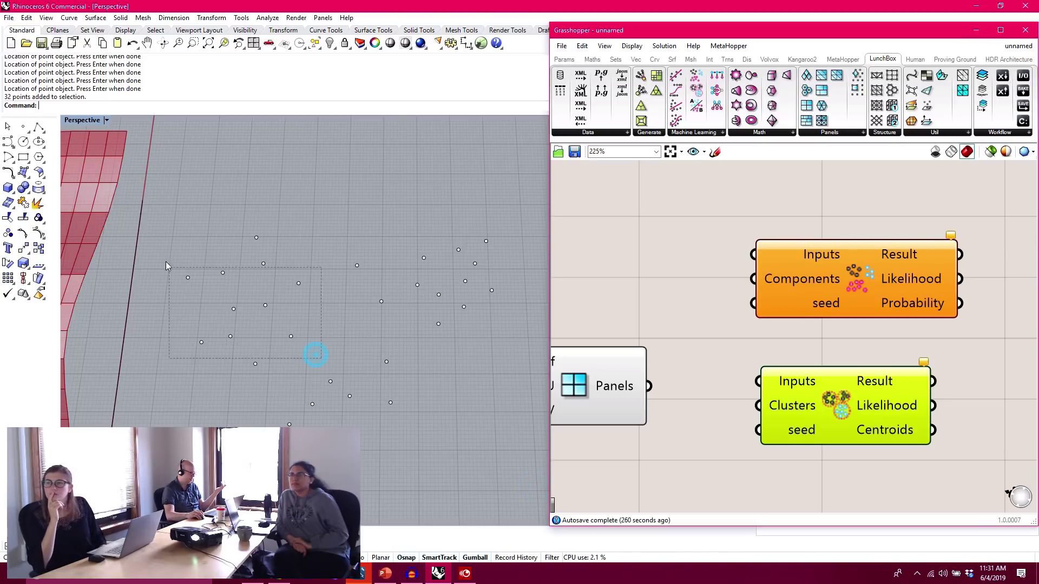
drag(167, 212, 166, 212)
drag(168, 201, 310, 376)
drag(334, 204, 511, 351)
- Shift the stray point between the two upper groups slightly, select the lower group of points, and clear the selection
drag(336, 241, 369, 287)
drag(317, 268, 238, 259)
click(441, 460)
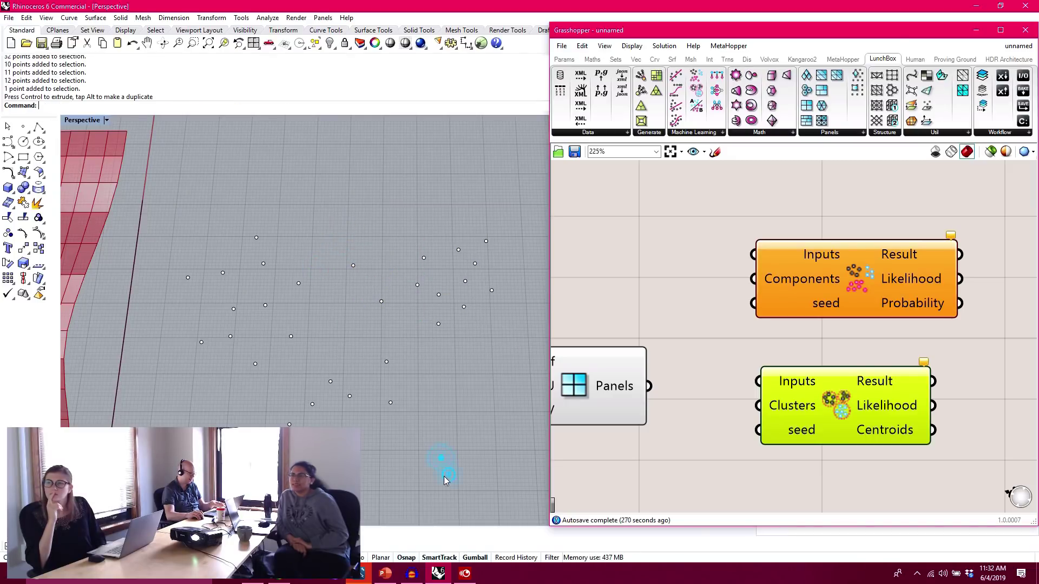
drag(299, 338, 279, 349)
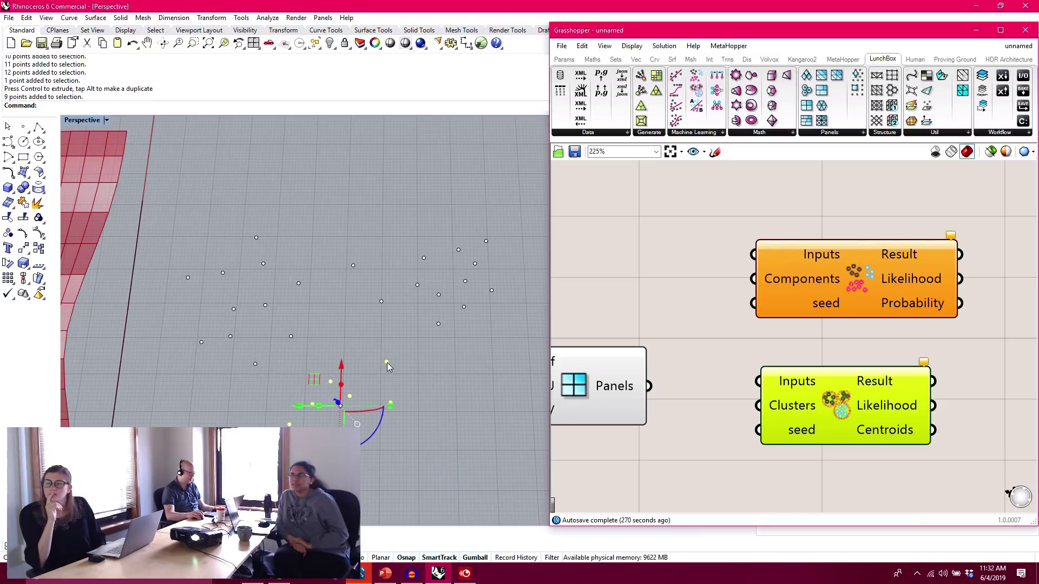
click(416, 343)
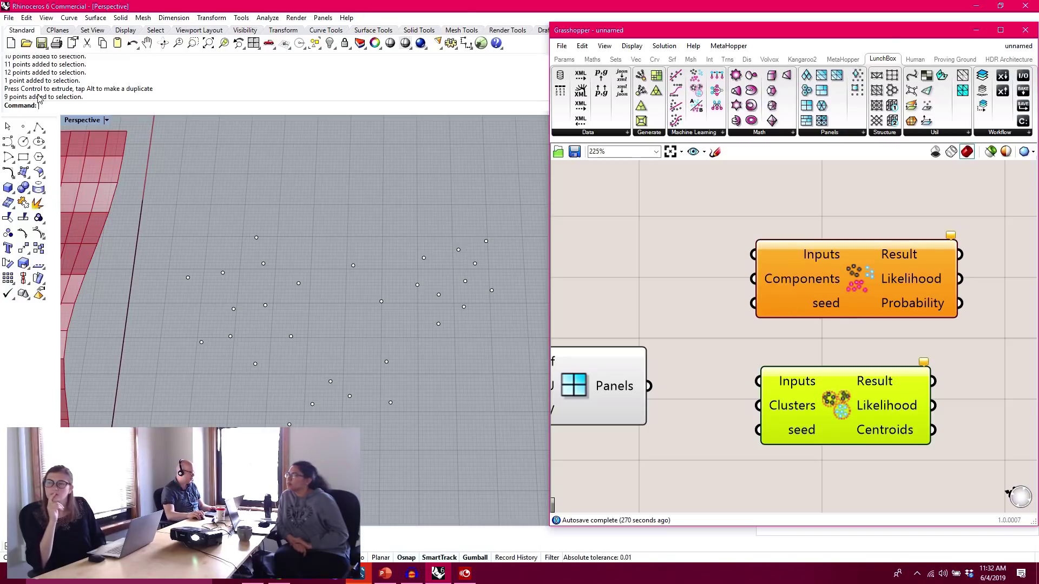
- Draw circles with radii of about 20.72 and 25.91 around the two upper point groups and a third circle around the lower group
click(23, 142)
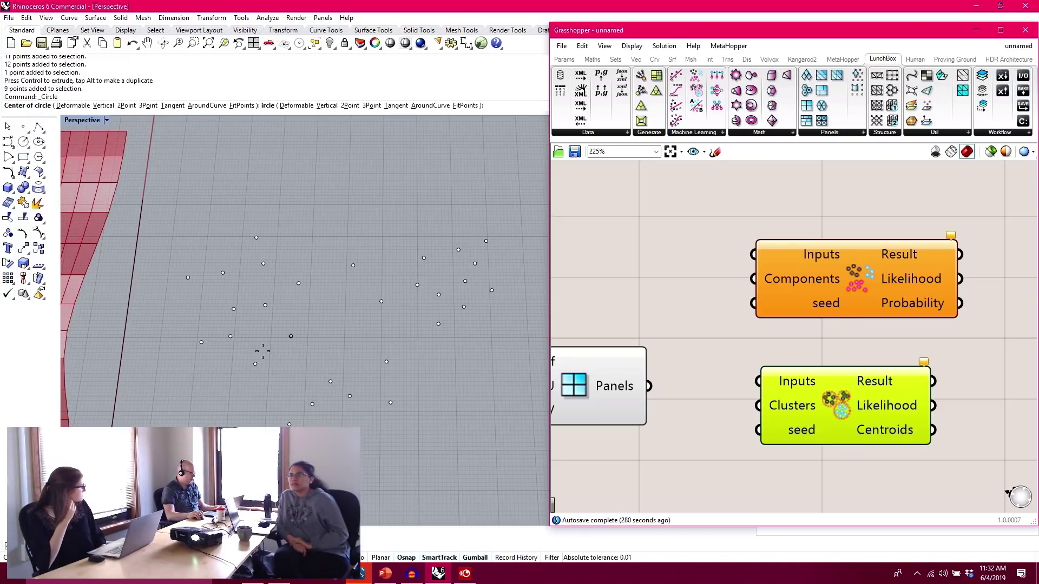
click(249, 299)
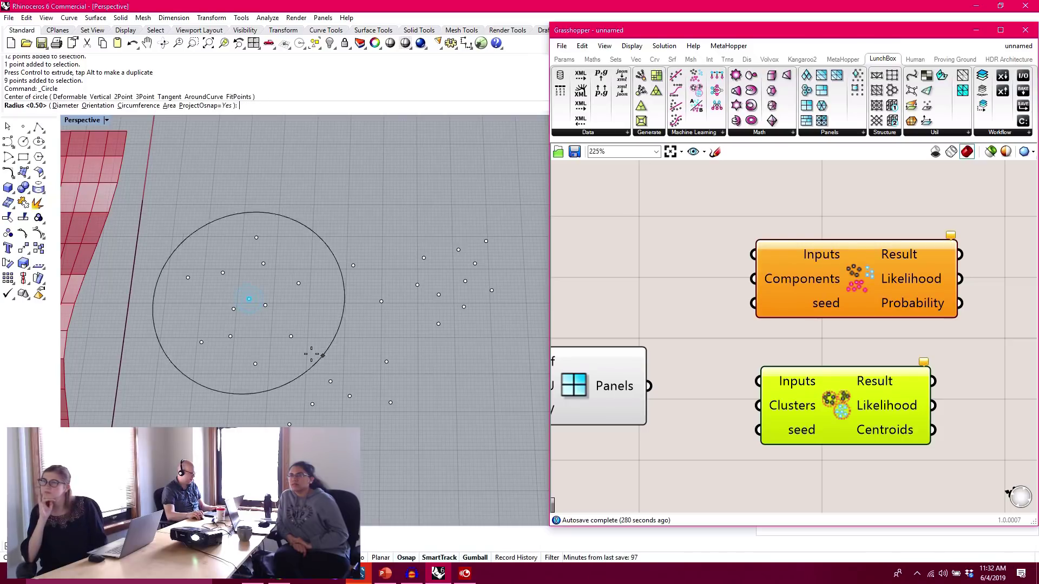
click(300, 349)
key(Return)
click(443, 274)
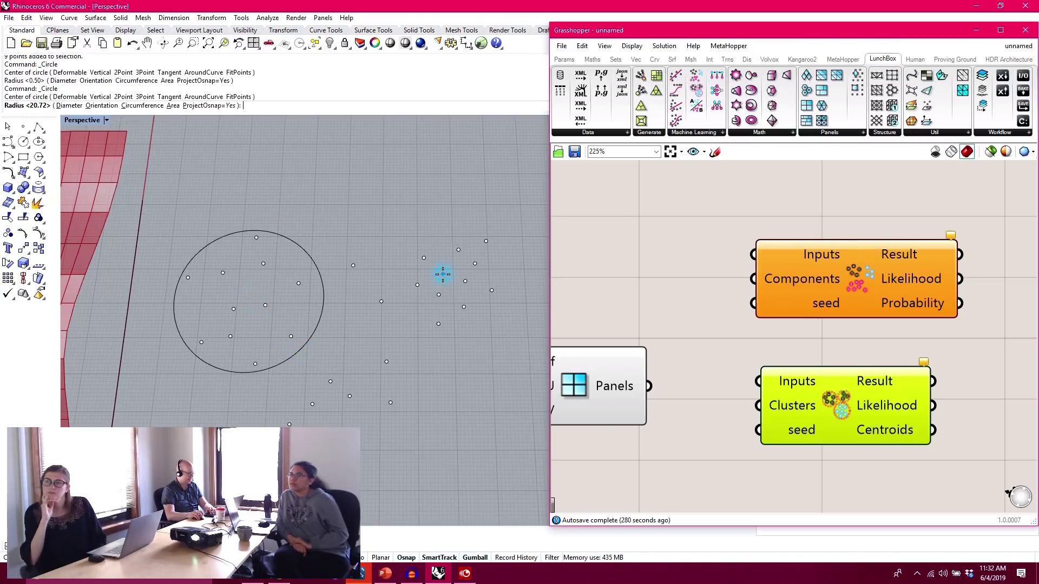
click(493, 352)
key(Return)
click(339, 407)
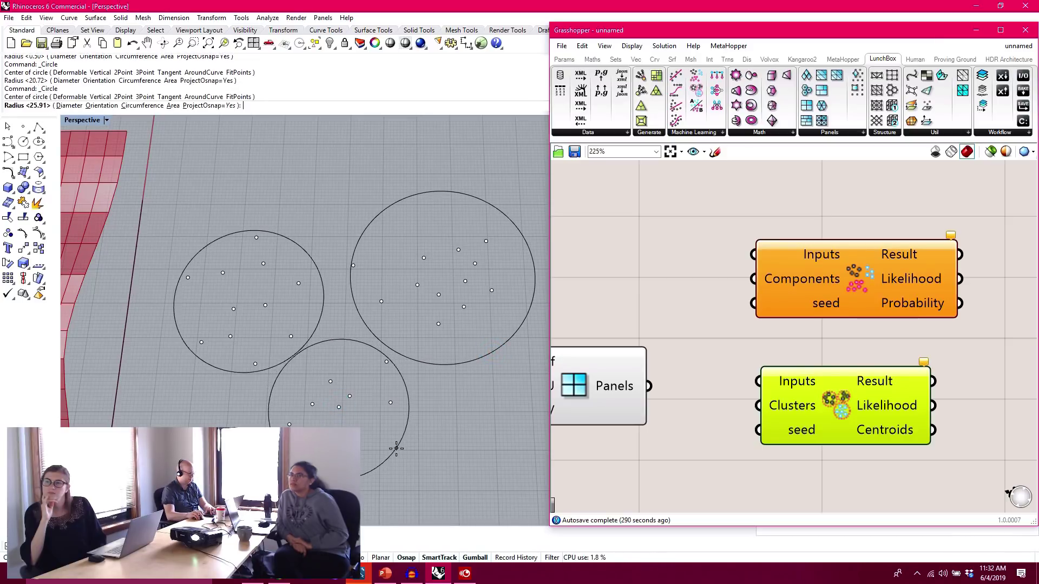
click(396, 448)
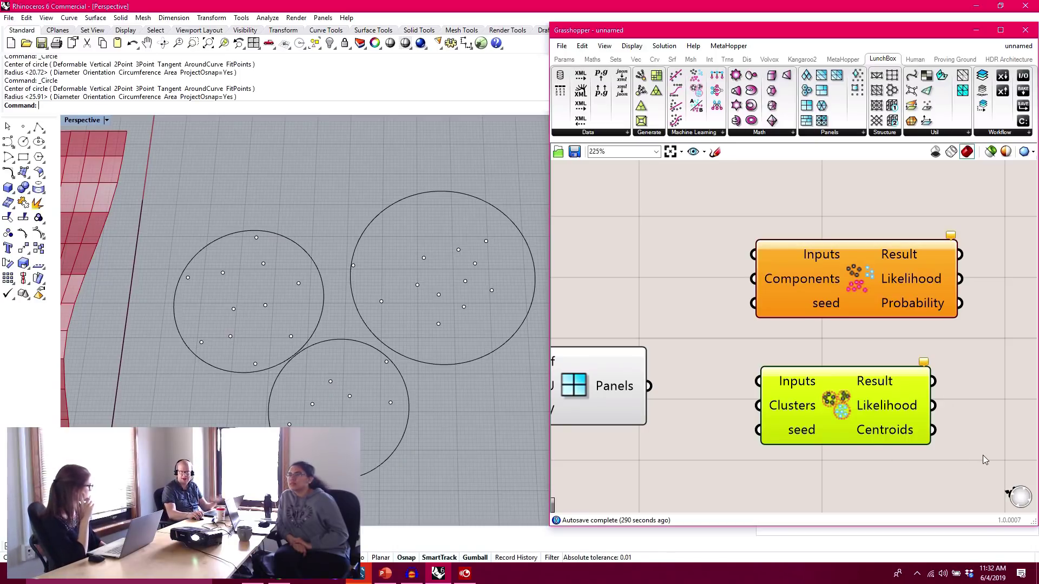
- Delete the three circles around the point groups
click(352, 341)
shift+click(328, 303)
shift+click(370, 331)
key(Delete)
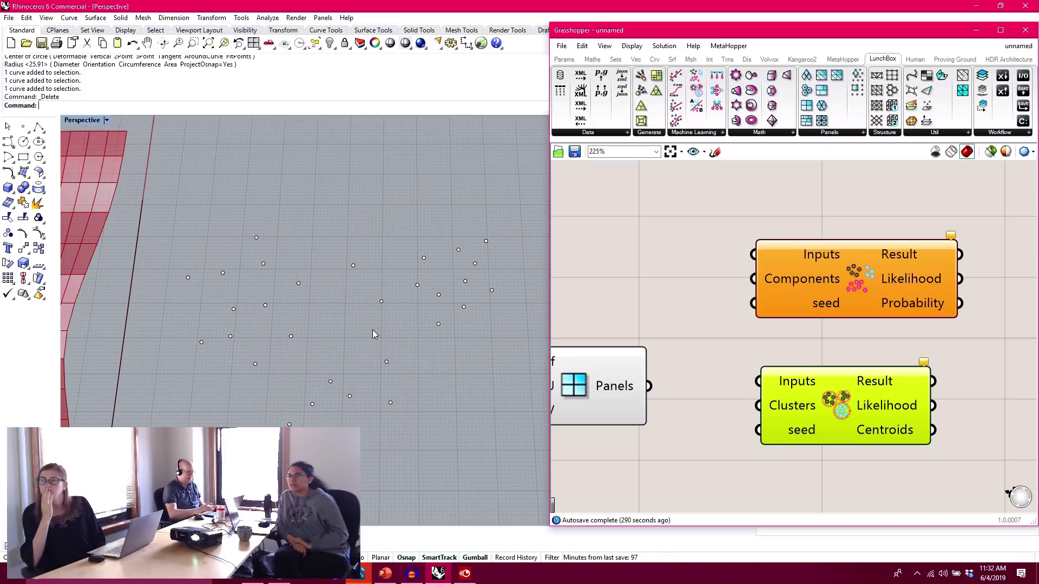
- Draw a tilted ellipse from its center around the point group nearest the surface
click(31, 148)
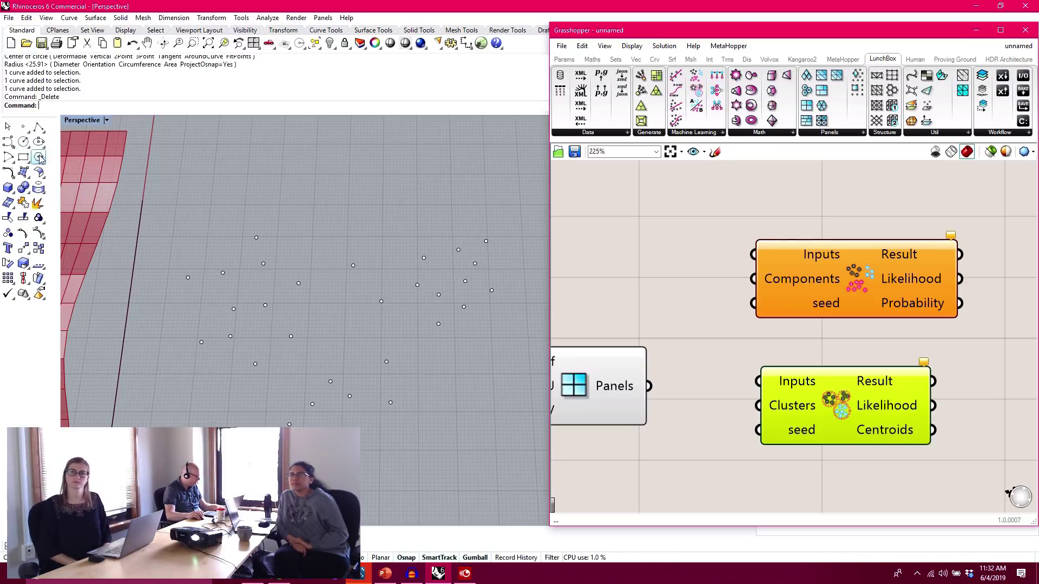
click(38, 142)
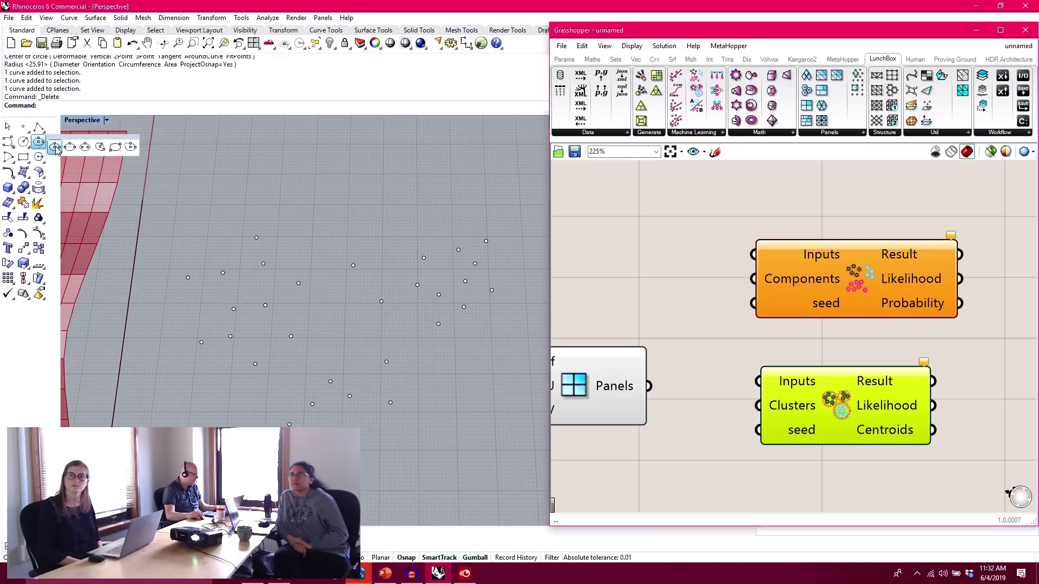
click(55, 147)
click(246, 302)
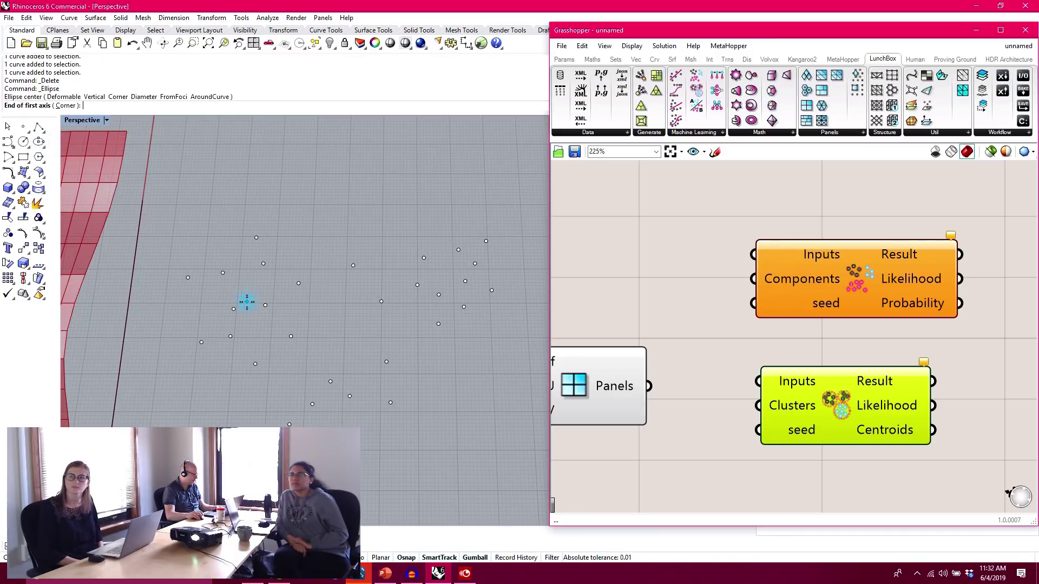
click(311, 248)
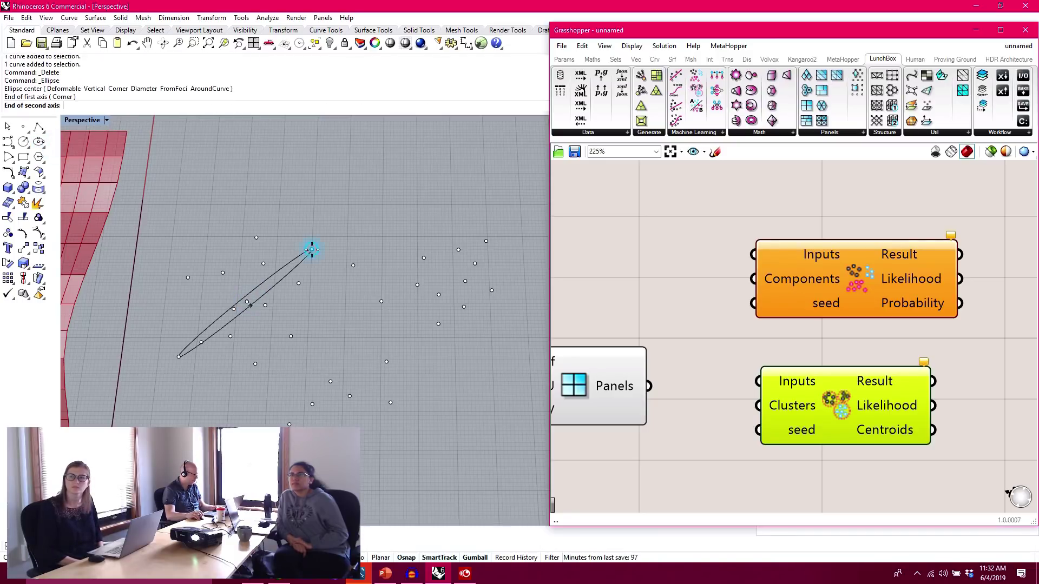
click(327, 309)
- Draw two more ellipses, one around the upper point group farther from the surface and one around the lower group
key(Return)
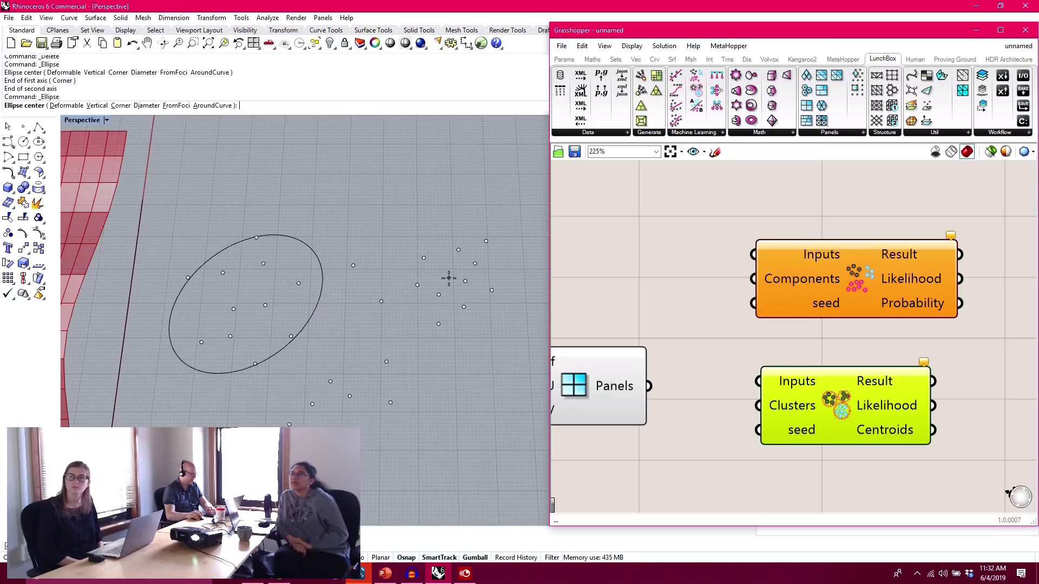
click(442, 280)
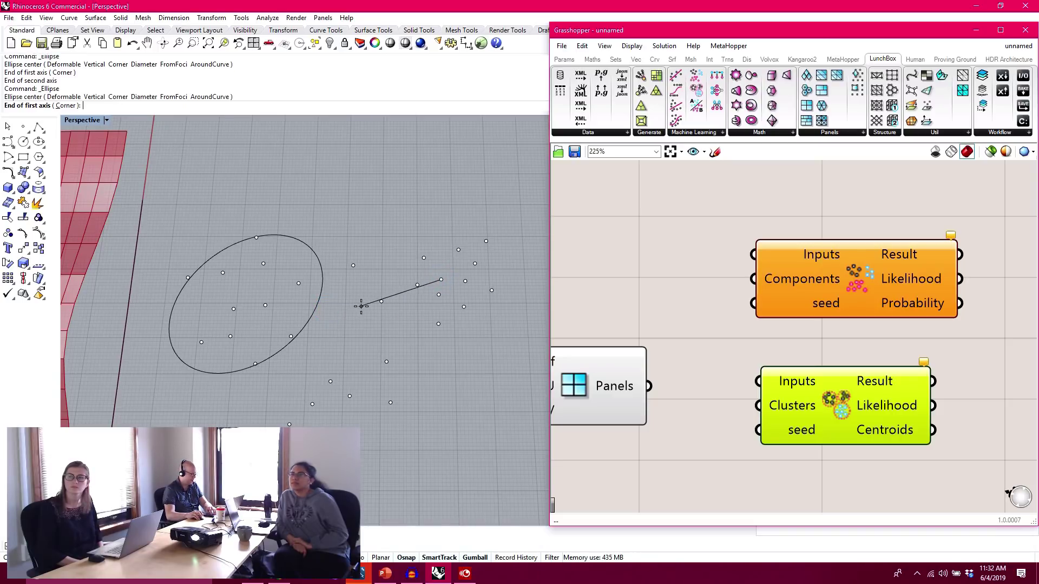
click(364, 295)
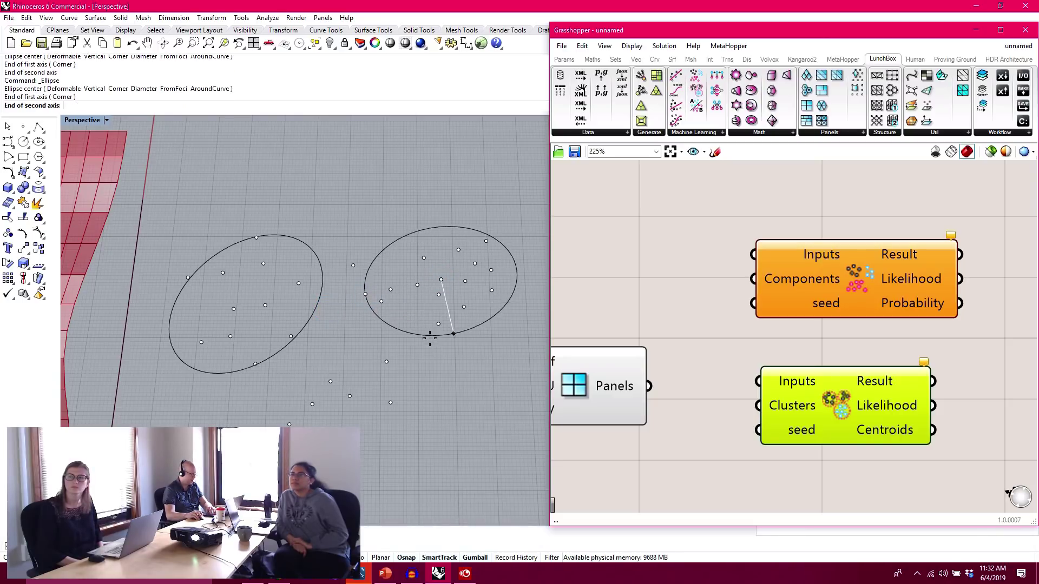
click(420, 330)
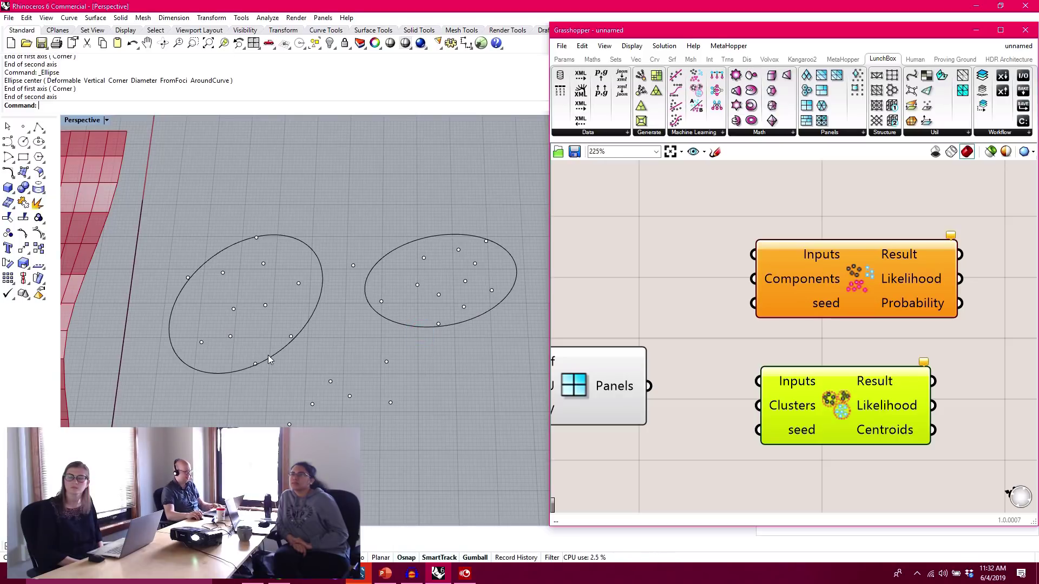
key(Return)
click(345, 411)
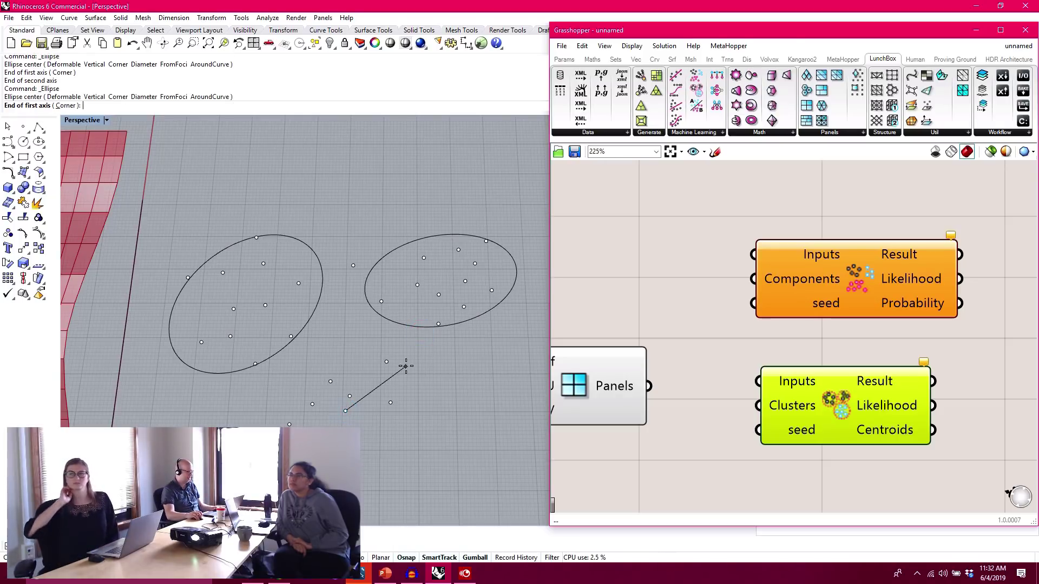
click(409, 358)
click(432, 403)
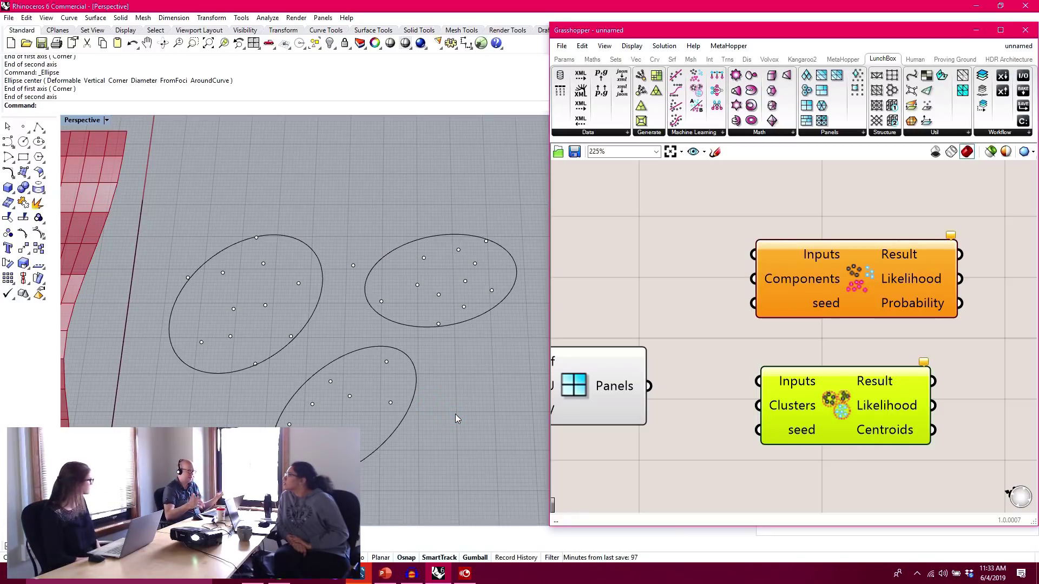
- Delete the three ellipses around the point groups
click(324, 297)
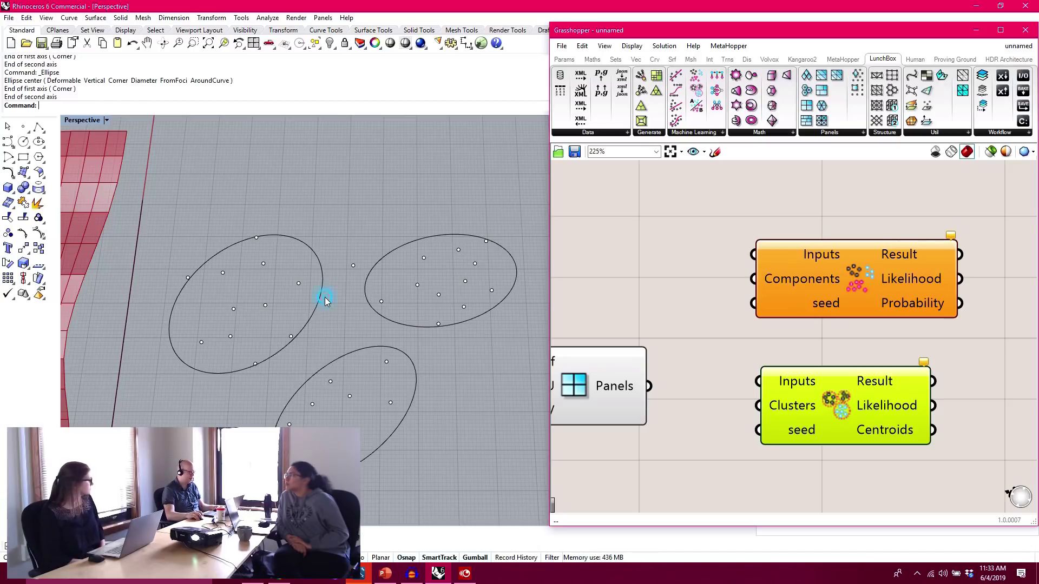
shift+click(369, 311)
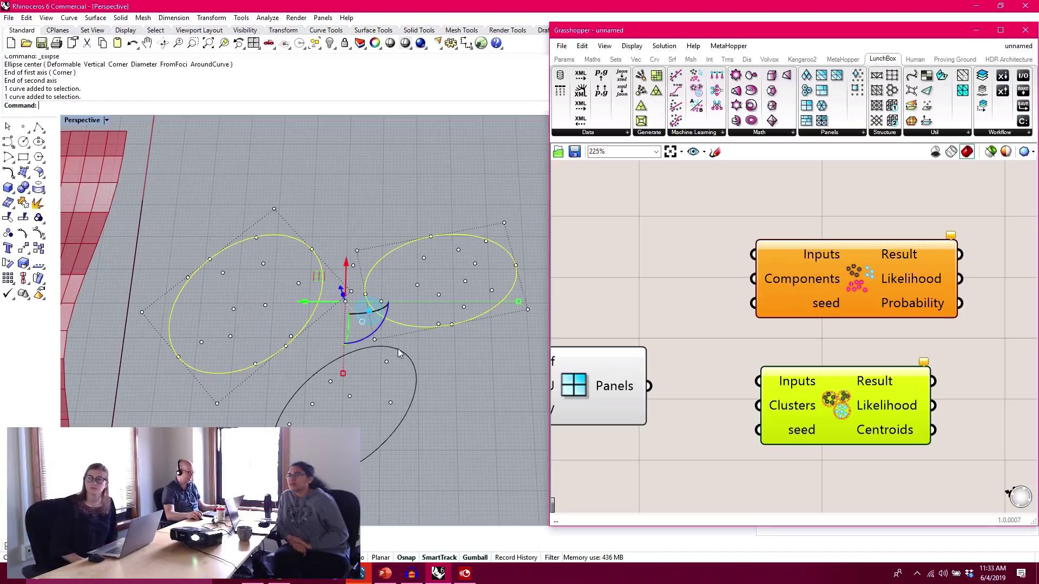
shift+click(416, 380)
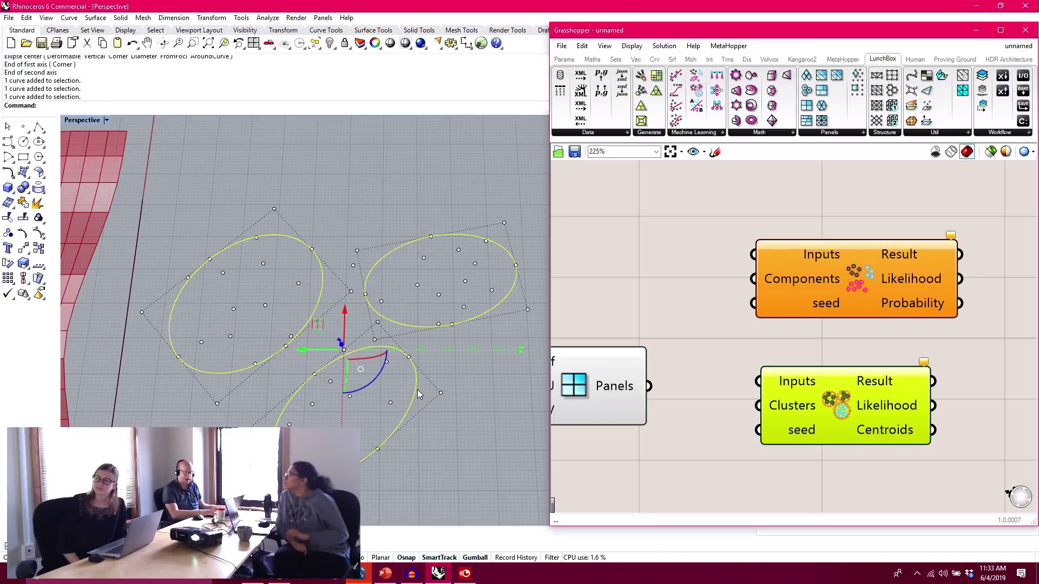
key(Delete)
- Delete all the sample points beside the panelized surface
scroll(280, 337, down, 5)
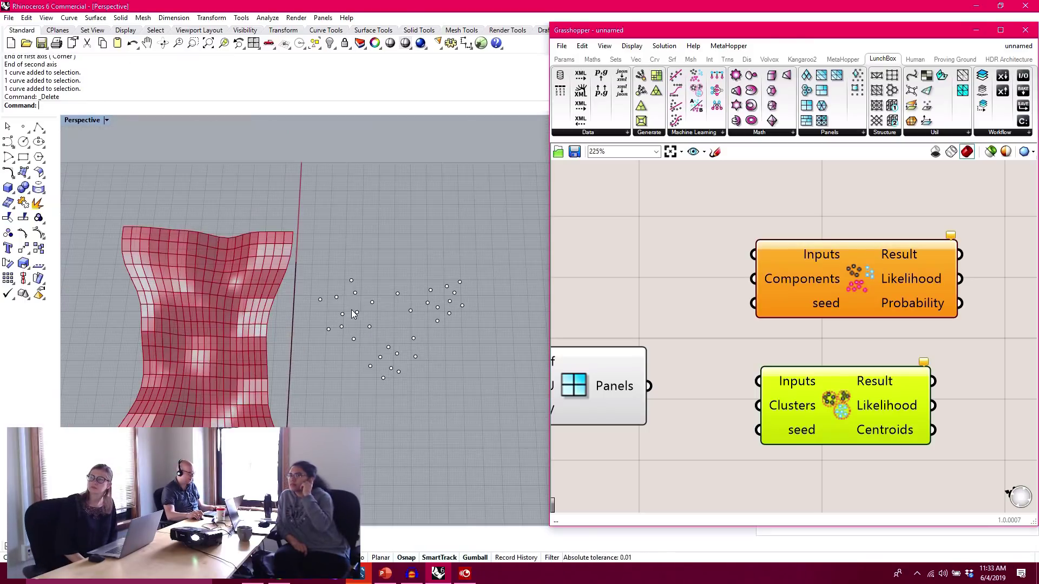
drag(312, 226, 491, 397)
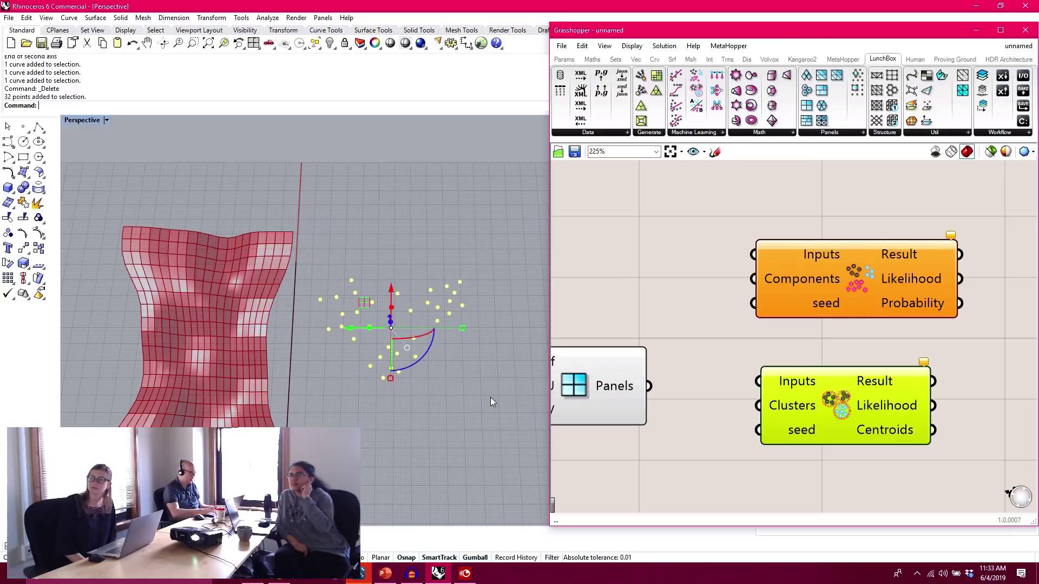
key(Delete)
right_drag(287, 346, 177, 196)
scroll(178, 196, up, 7)
shift+right_drag(287, 267, 387, 221)
- Move the K-Means and Gaussian Mixture components farther away from the panel component, keeping one above the other
right_drag(935, 362, 873, 359)
drag(802, 418, 856, 410)
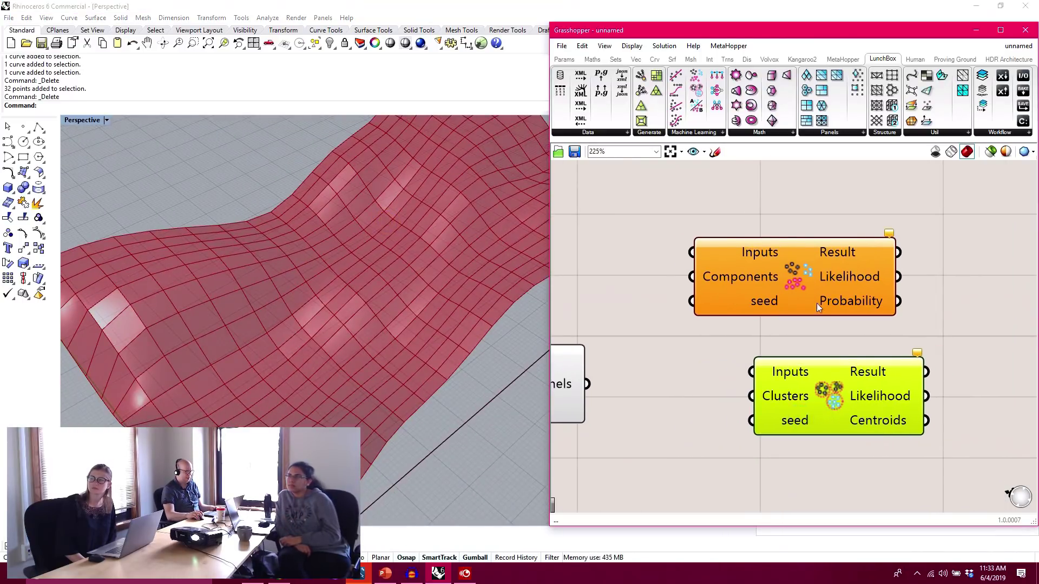
click(805, 272)
drag(810, 276, 841, 265)
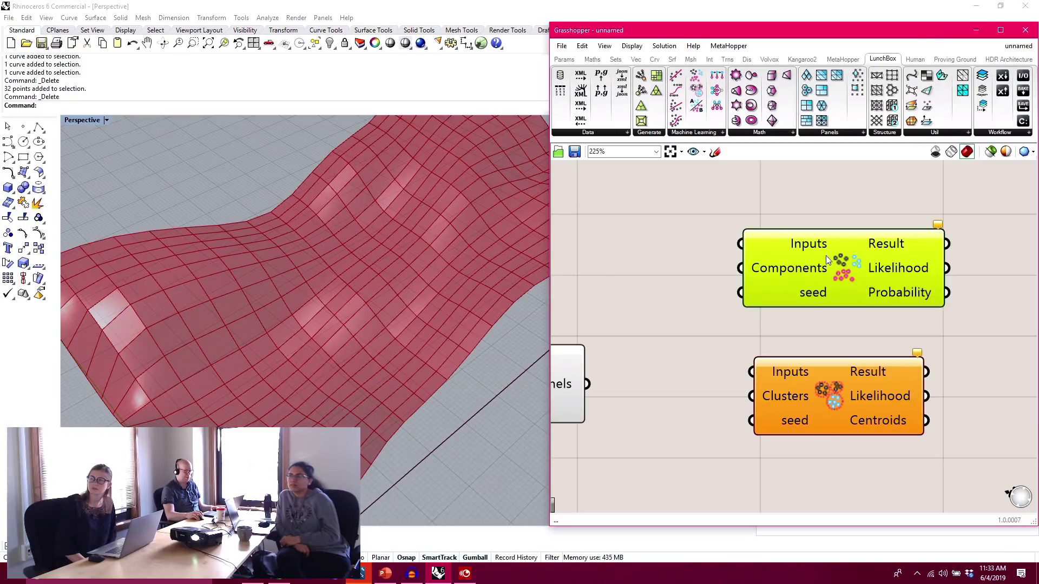
right_drag(827, 258, 864, 269)
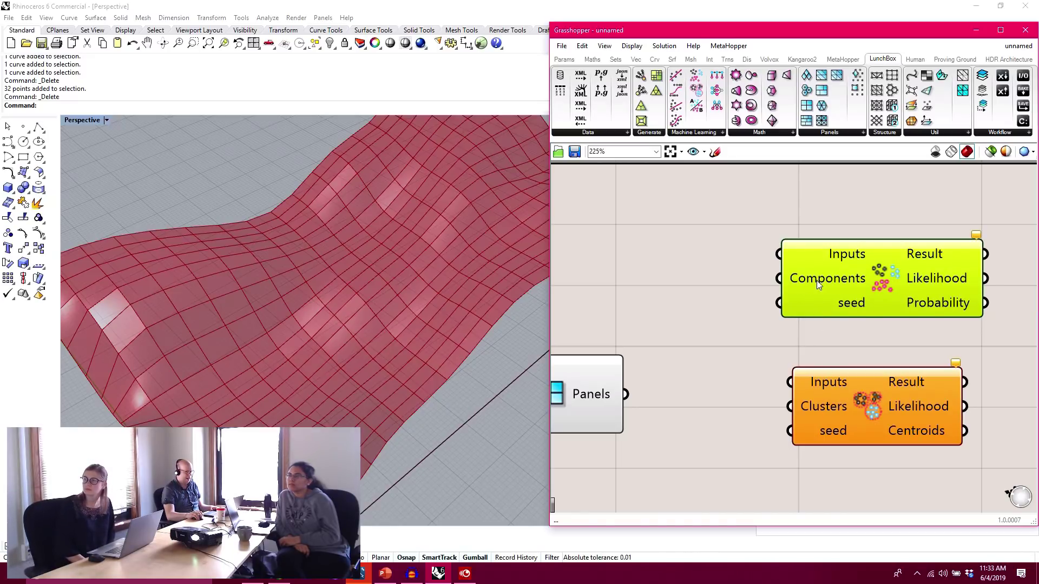
mouse_move(814, 293)
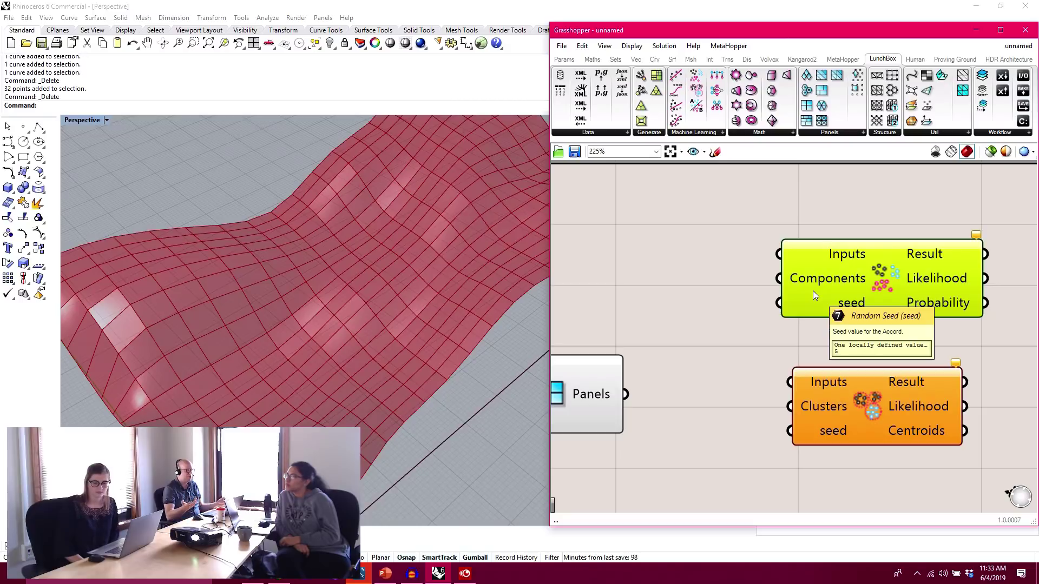
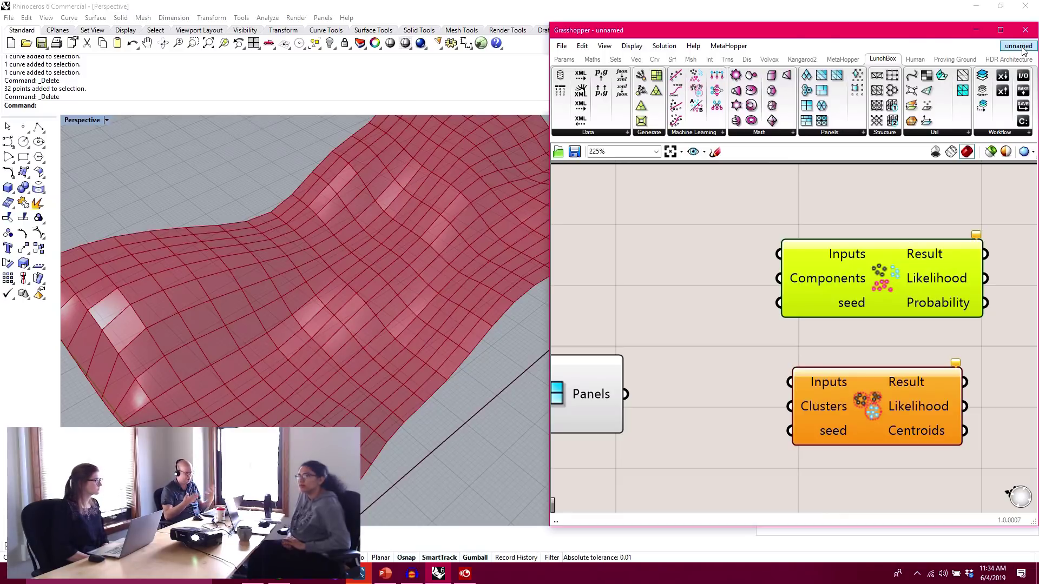
- Nudge the K-Means component slightly farther from the panel component, beneath the Gaussian Mixture component
drag(736, 223, 918, 270)
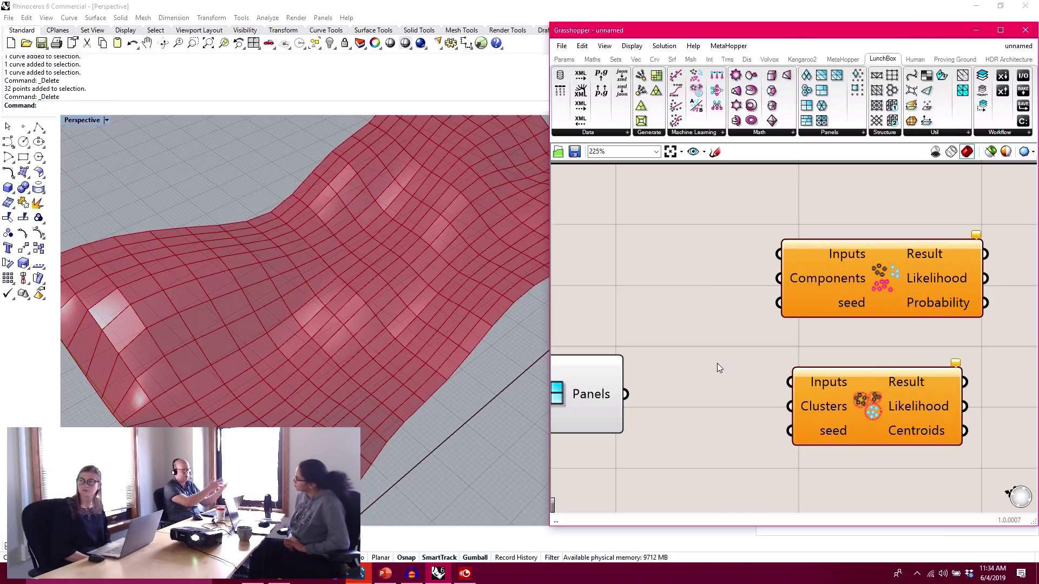
drag(869, 382, 892, 386)
click(822, 358)
mouse_move(814, 358)
right_down()
mouse_move(796, 384)
mouse_move(807, 339)
right_up()
click(880, 281)
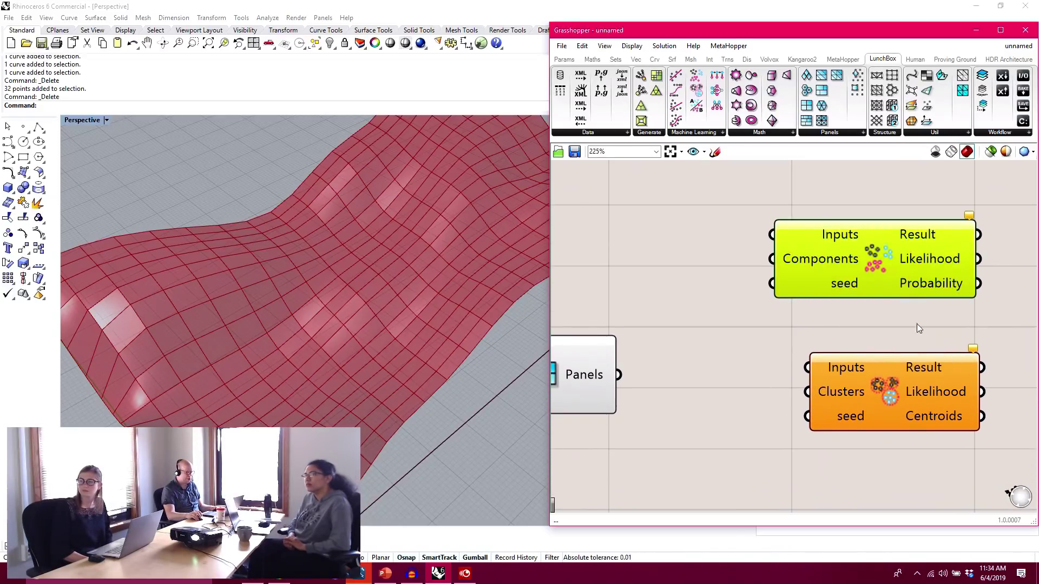
click(898, 308)
- Try feeding the Panels output directly into the Gaussian Mixture component's Inputs, and disconnect the wire again
scroll(831, 308, down, 4)
drag(730, 337, 710, 336)
click(806, 297)
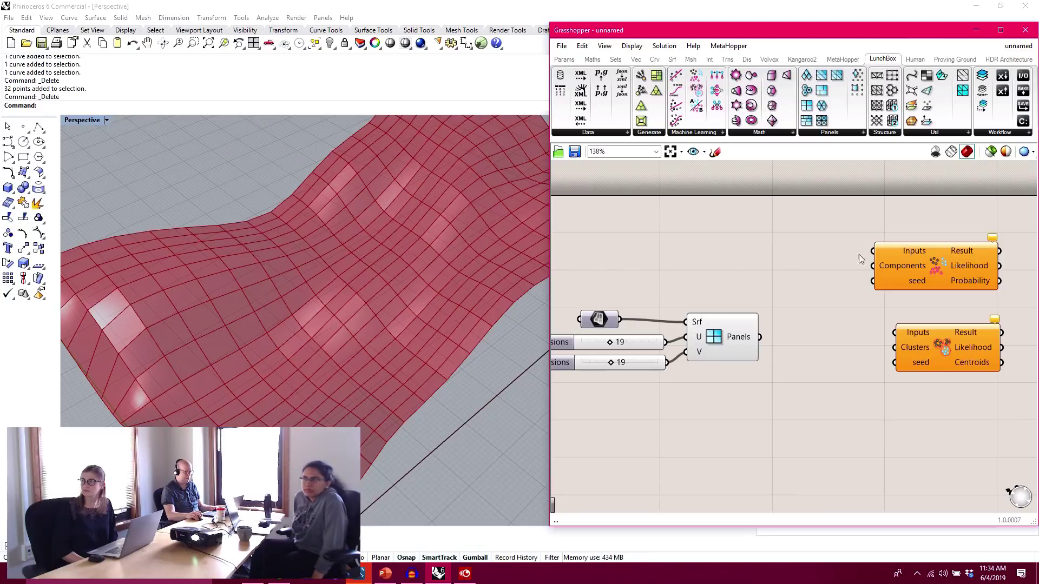
drag(760, 337, 874, 250)
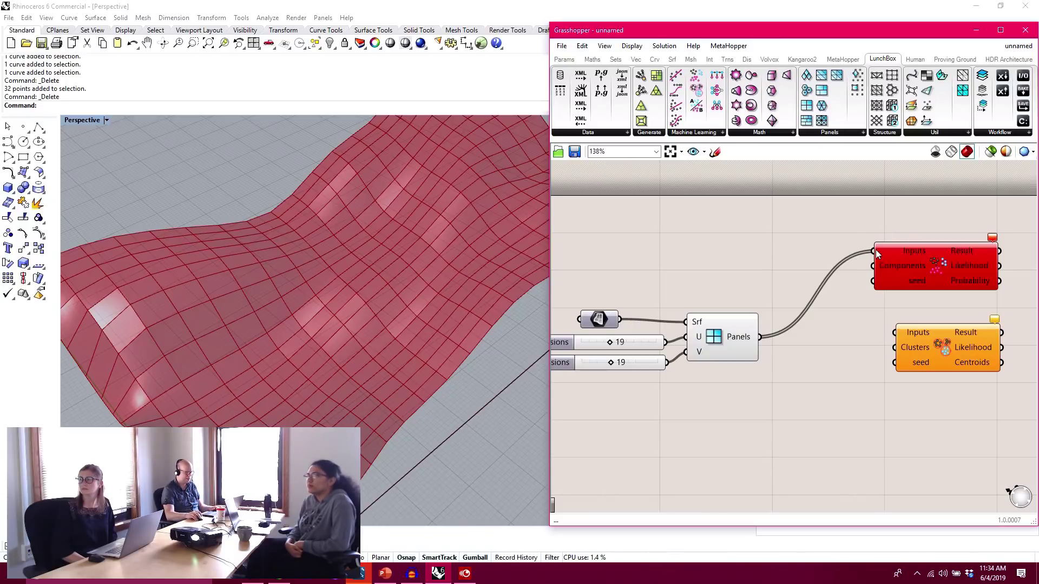
ctrl+drag(874, 250, 771, 342)
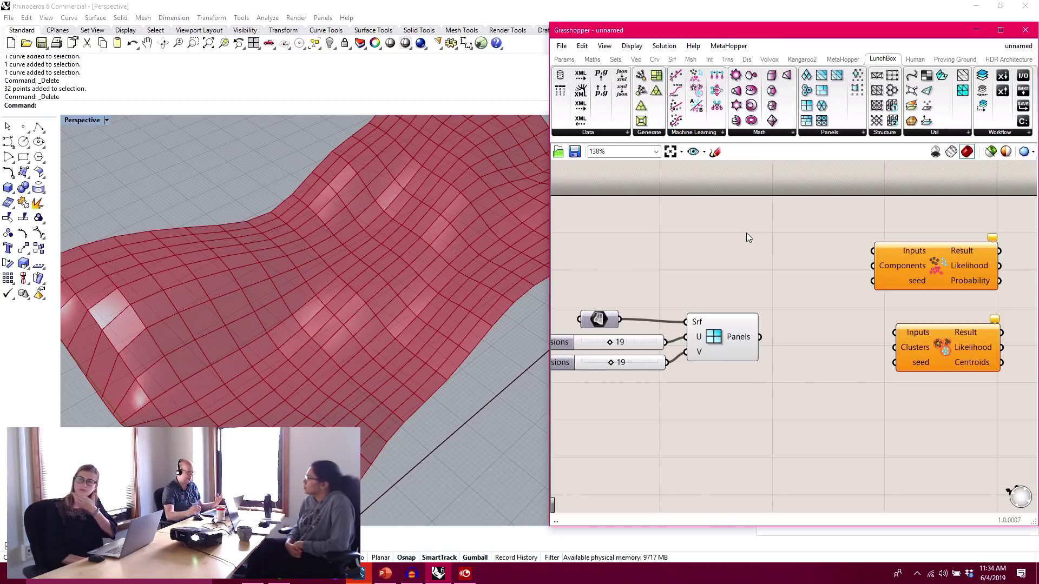
- Shift both clustering components together to widen the gap between them and the panel component
mouse_move(411, 233)
right_down()
mouse_move(424, 220)
mouse_move(388, 274)
mouse_move(408, 238)
right_up()
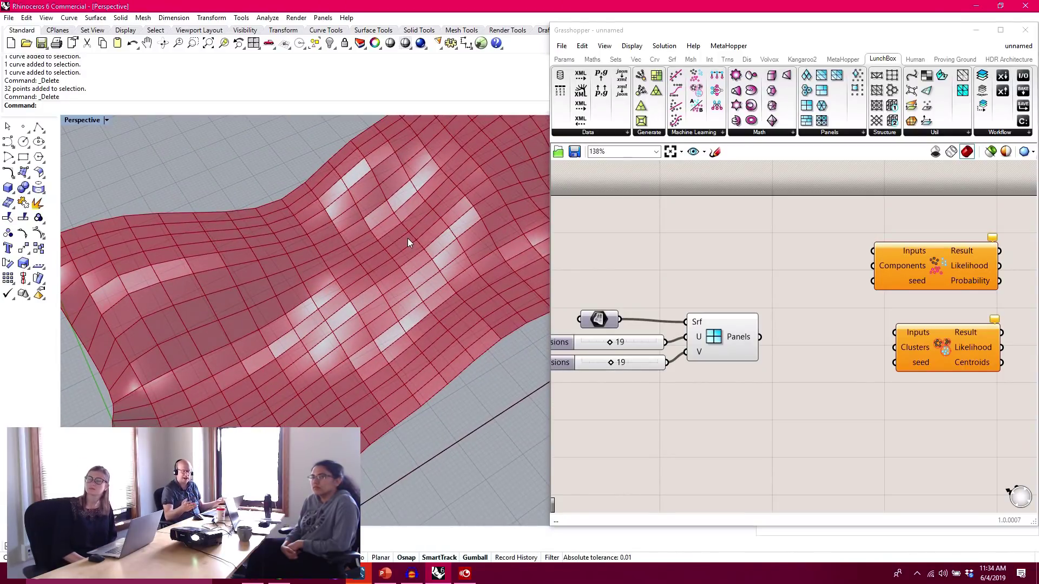
right_drag(829, 321, 714, 334)
drag(817, 324, 894, 283)
click(684, 262)
right_drag(611, 343, 656, 340)
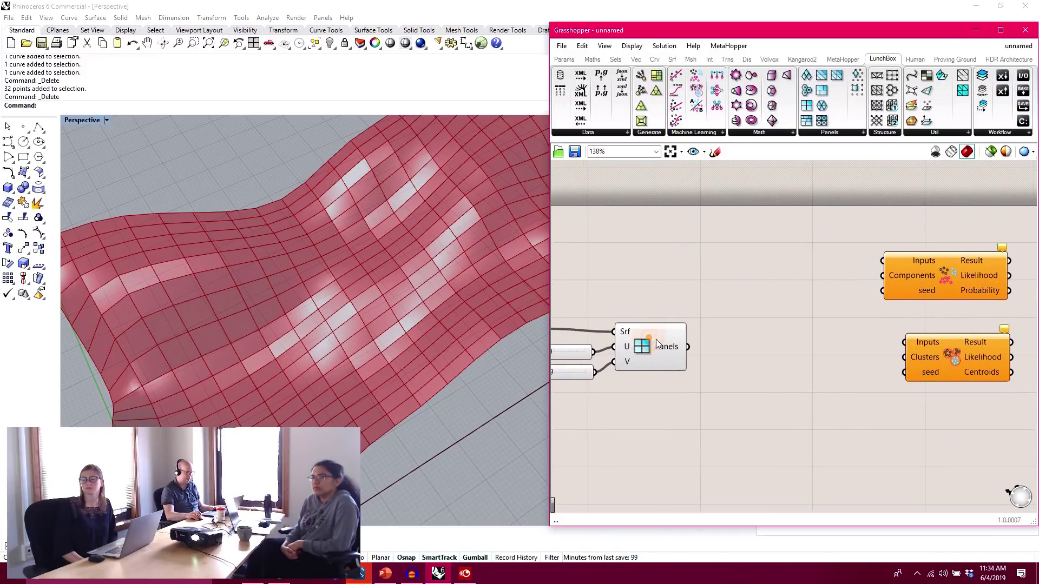
- Add an Area component, connect the Panels output to its G input, and place it above the panel component
scroll(657, 344, up, 2)
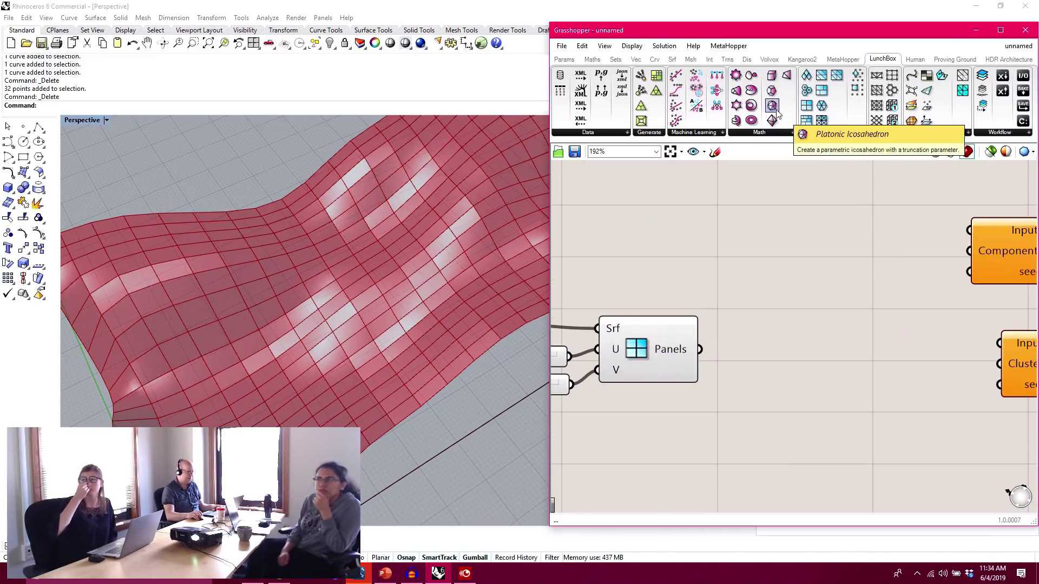
click(592, 60)
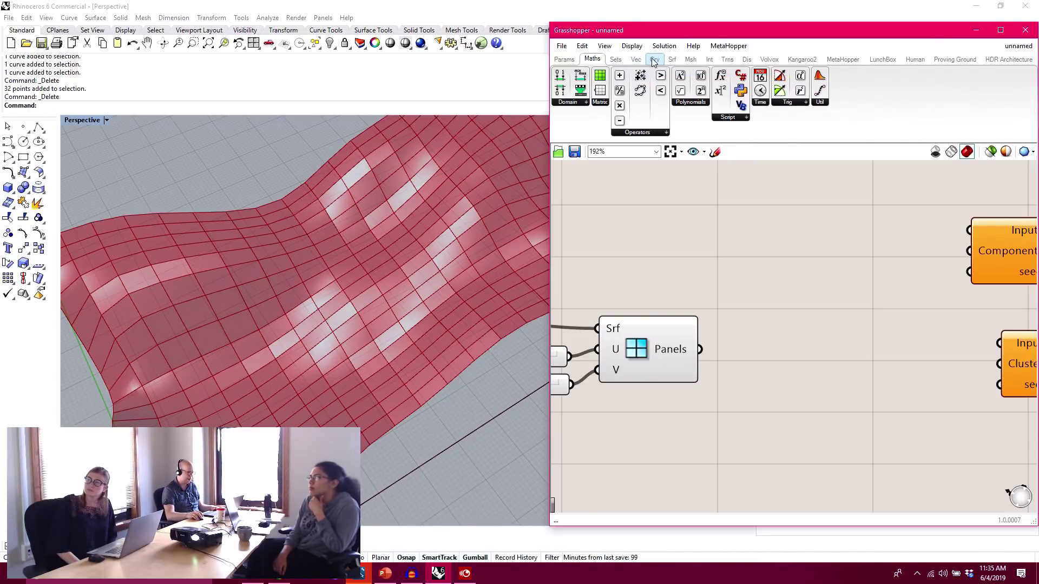
click(672, 60)
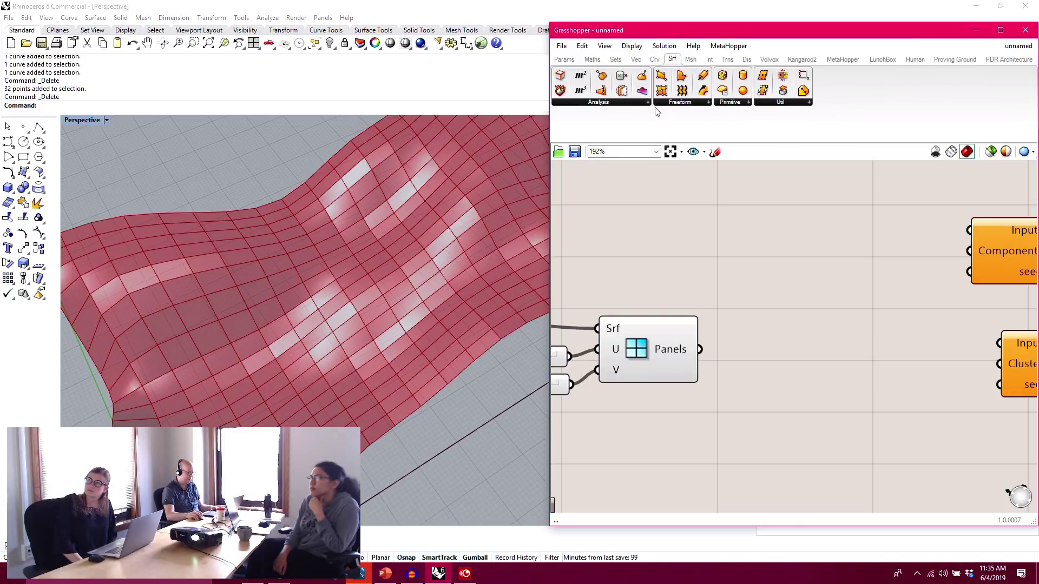
drag(582, 77, 758, 303)
drag(700, 349, 790, 276)
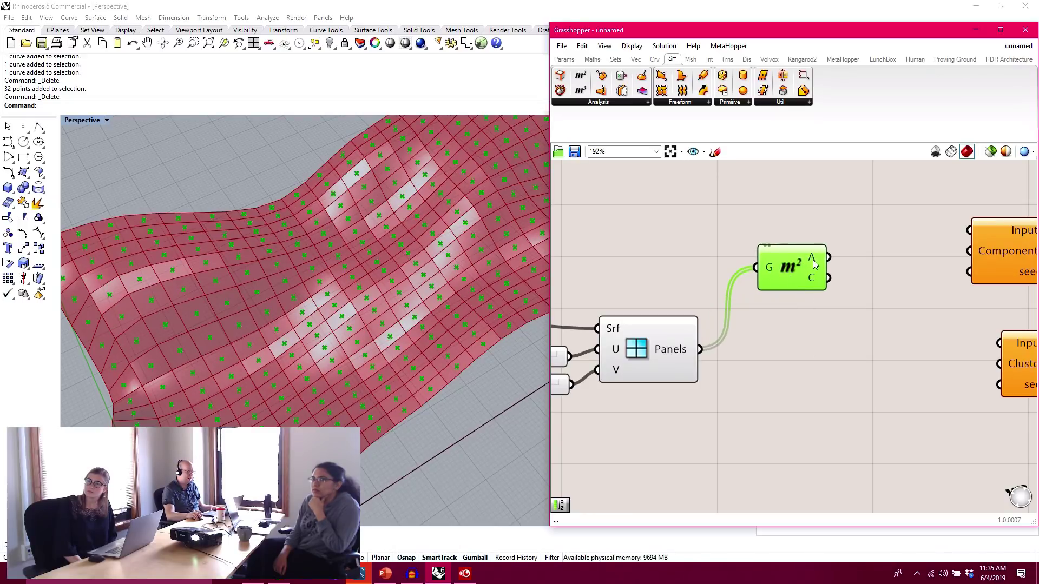
mouse_move(813, 263)
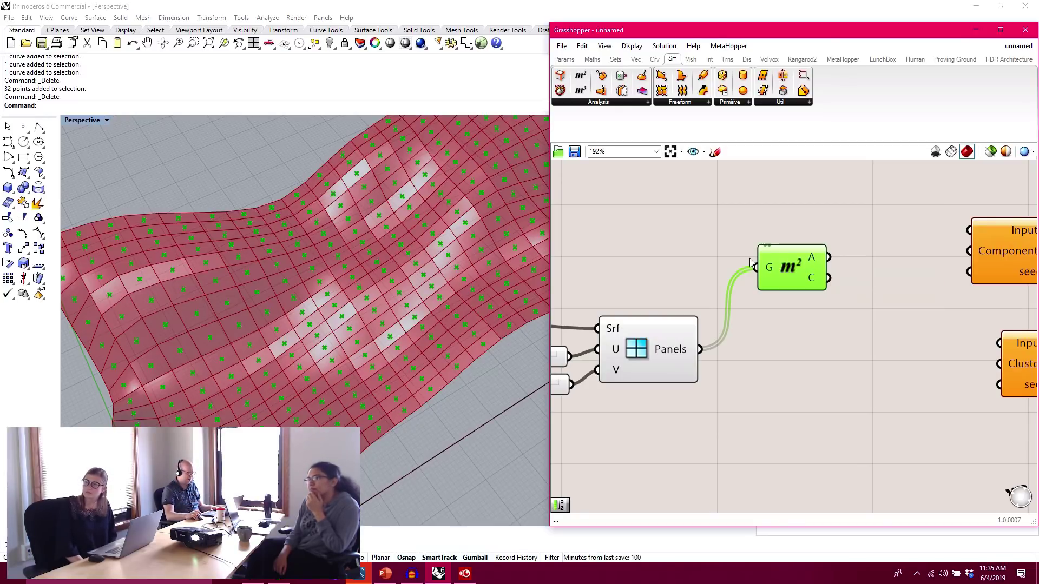
drag(783, 263, 812, 195)
click(827, 303)
right_drag(413, 311, 334, 274)
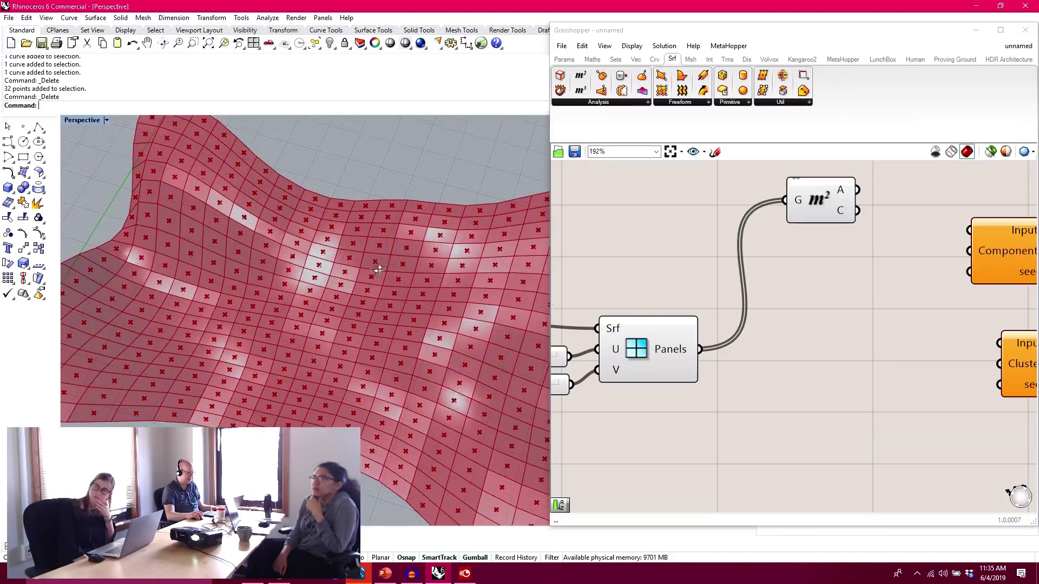
- Add a Deconstruct Brep component beneath the Area component and connect the Panels output to its B input
click(560, 94)
click(827, 295)
drag(701, 349, 808, 267)
click(836, 346)
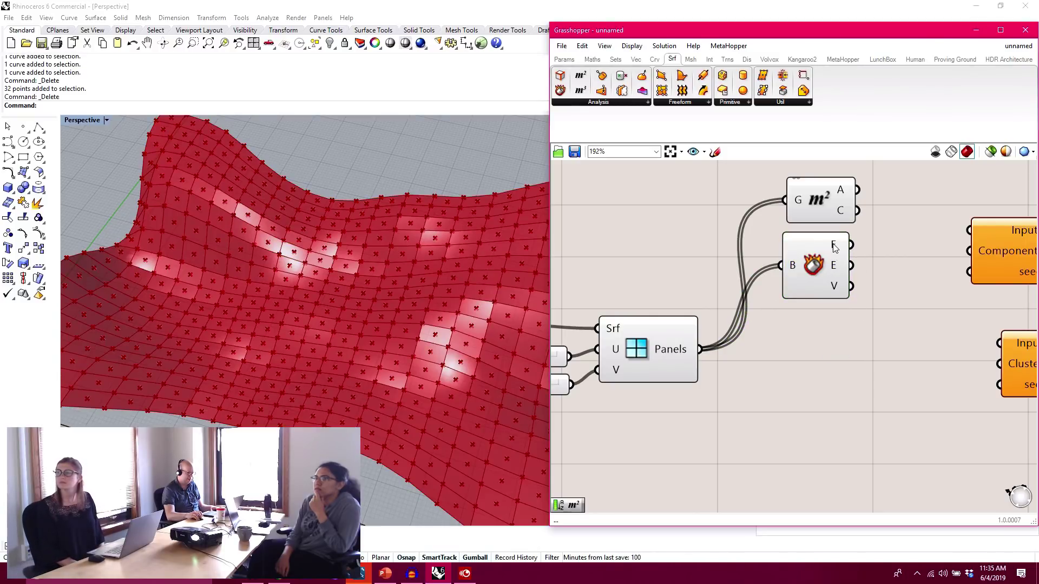
- Move both clustering components farther from the Area and Deconstruct Brep components to make room between them
mouse_move(838, 275)
right_drag(838, 275, 731, 276)
right_drag(905, 269, 834, 274)
drag(764, 204, 1009, 439)
drag(901, 381, 1012, 399)
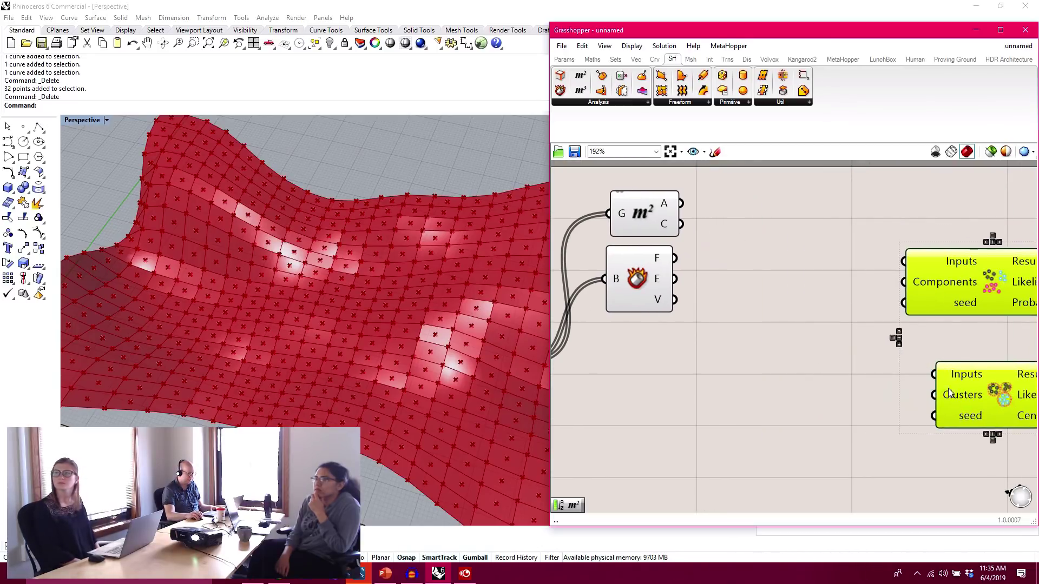
click(734, 323)
right_click(723, 255)
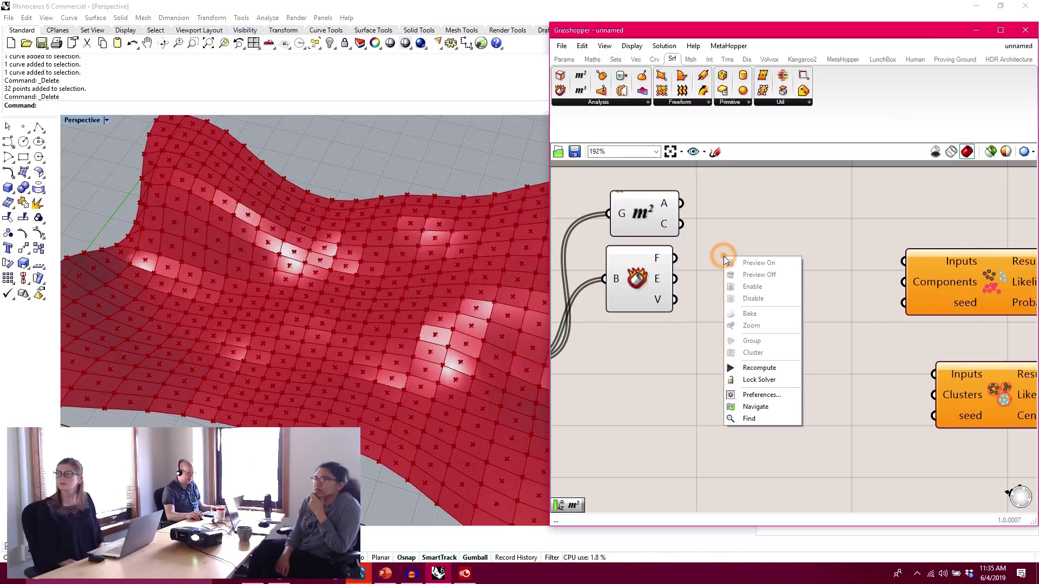
click(738, 235)
double_click(742, 237)
text(join)
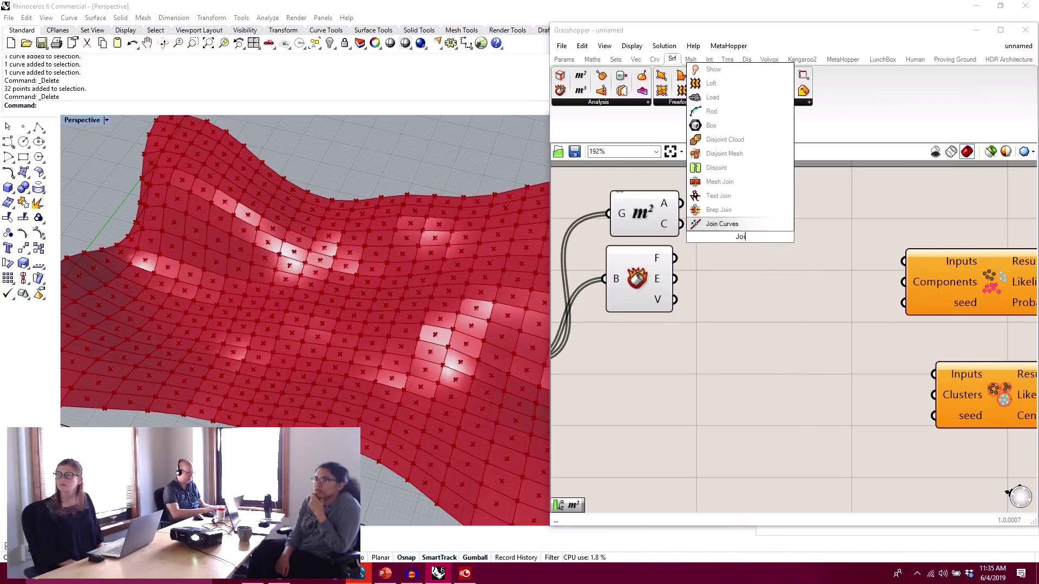
key(Return)
click(741, 237)
key(Delete)
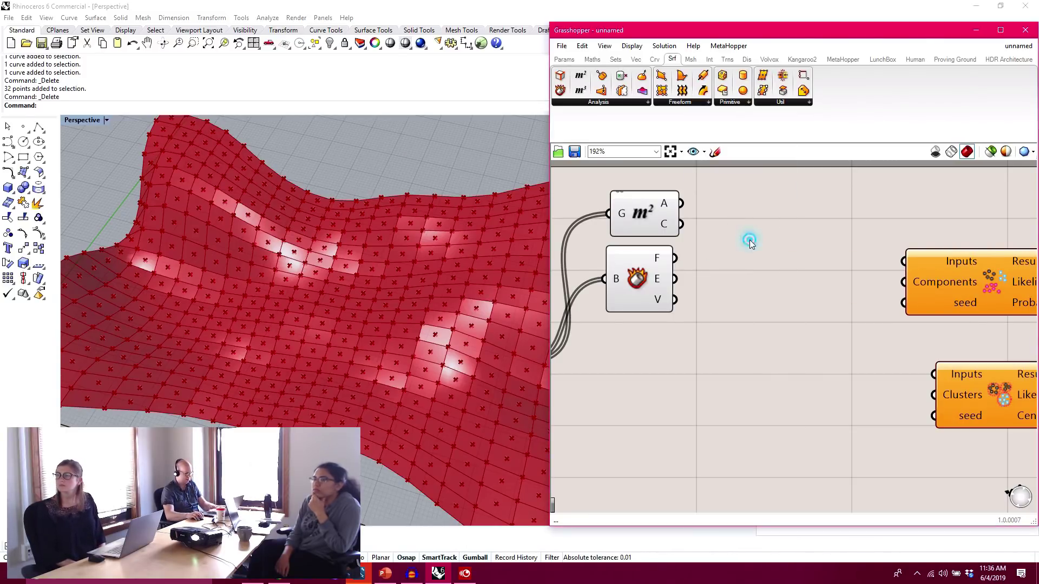
- Add a Join Curves component and connect the deconstructed brep's edges output (E) to its curves input
double_click(749, 239)
text(Join)
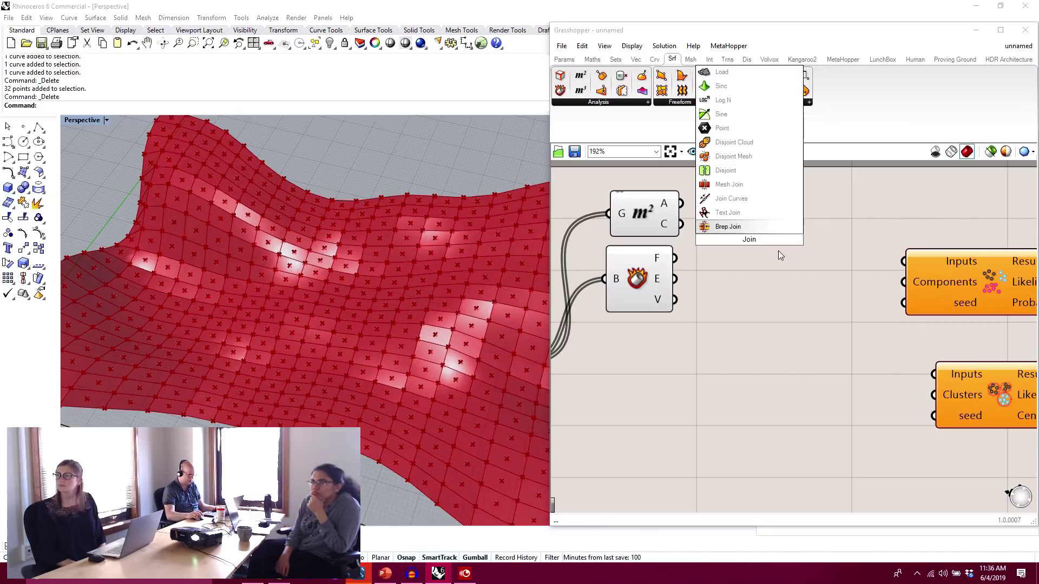
click(731, 198)
drag(758, 243, 758, 306)
drag(674, 278, 738, 278)
- Flatten the Join Curves output and line the Area component up directly above Join Curves
mouse_move(760, 280)
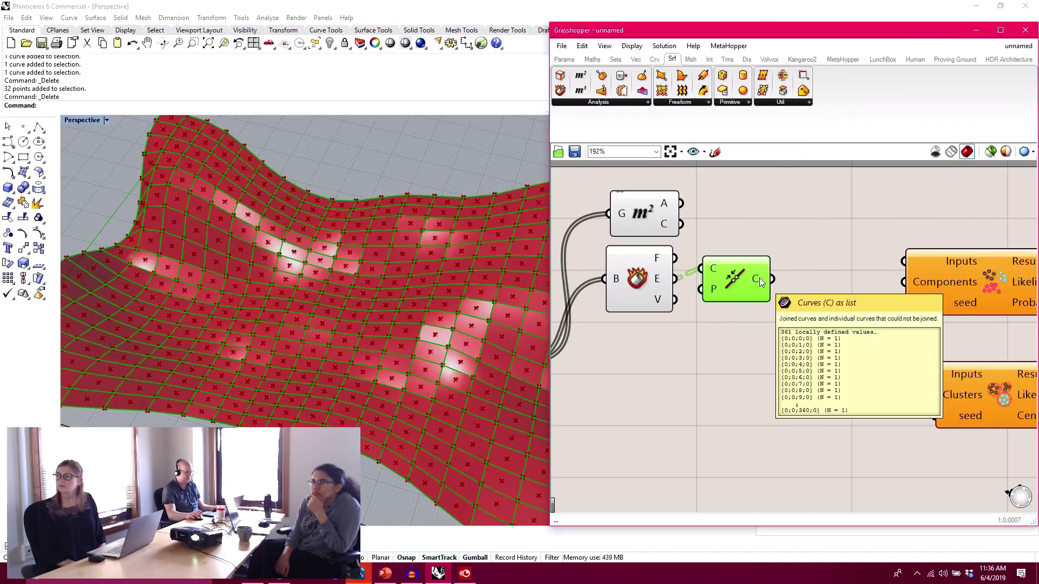
right_click(760, 278)
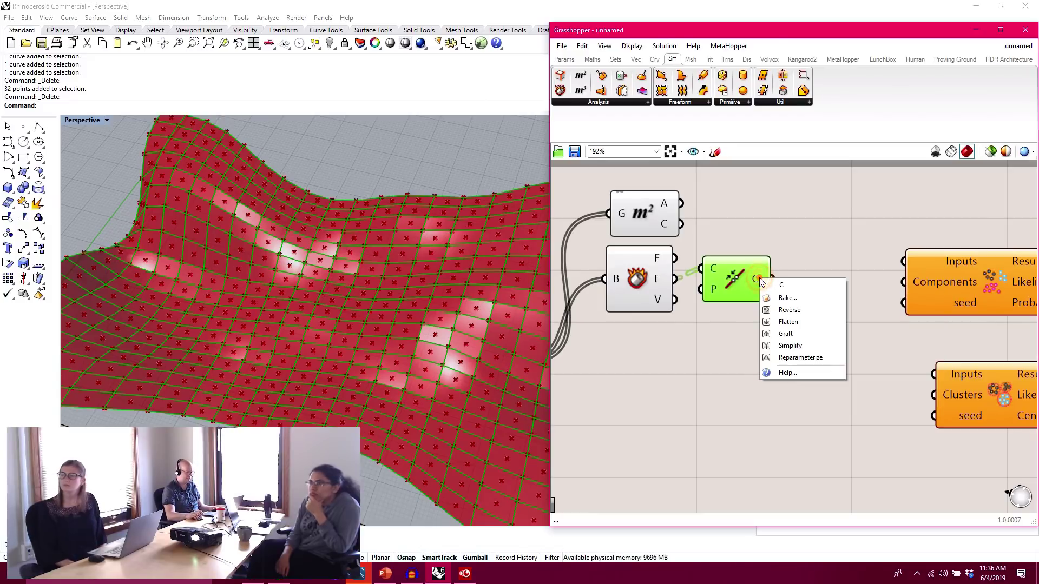
click(789, 321)
drag(738, 284, 744, 293)
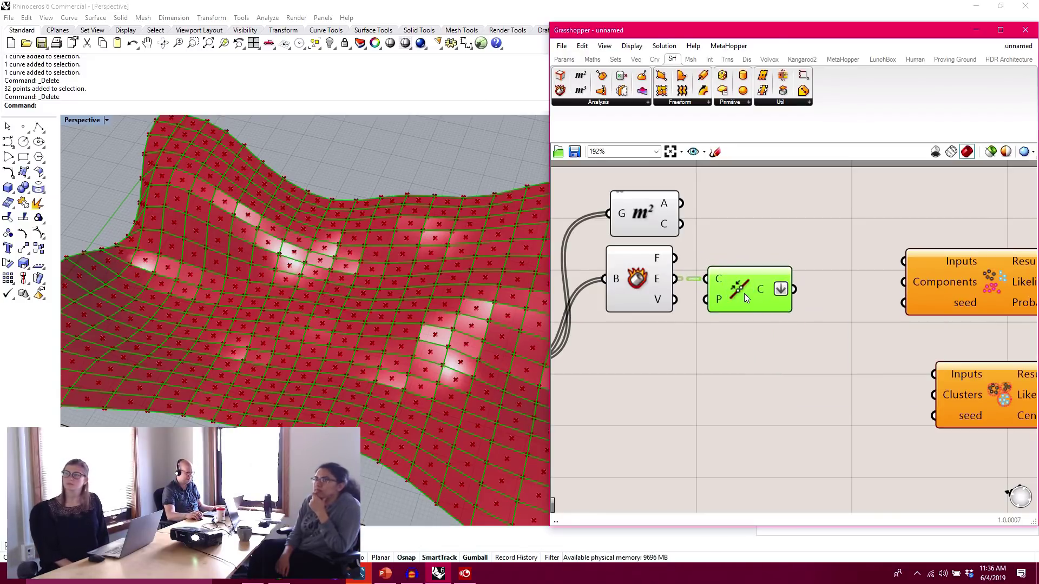
drag(646, 218, 764, 234)
click(828, 237)
- Add a curve Length component after Join Curves and connect the joined curves to its input
right_drag(830, 284, 735, 317)
double_click(707, 339)
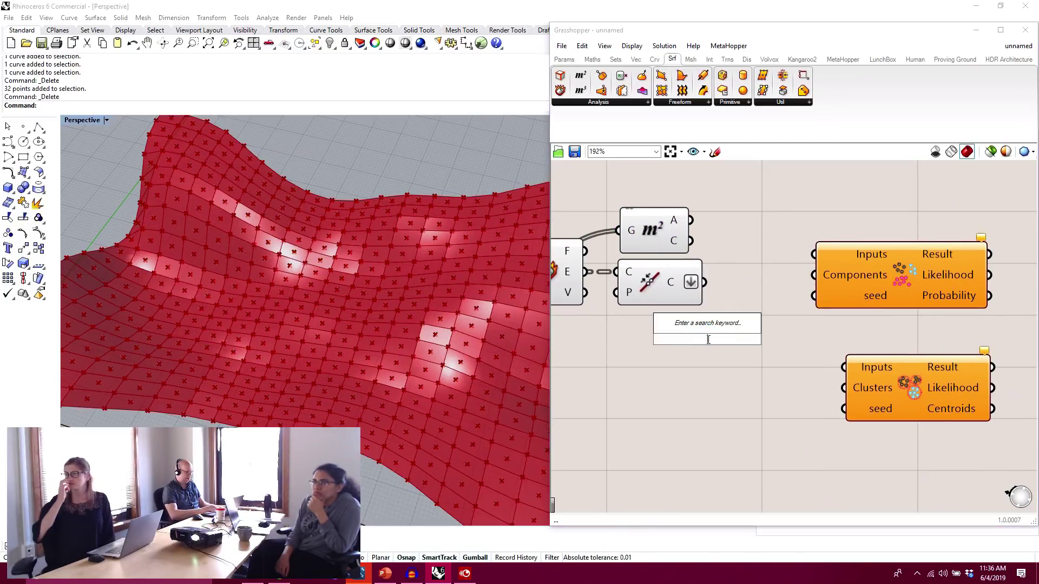
text(Leng)
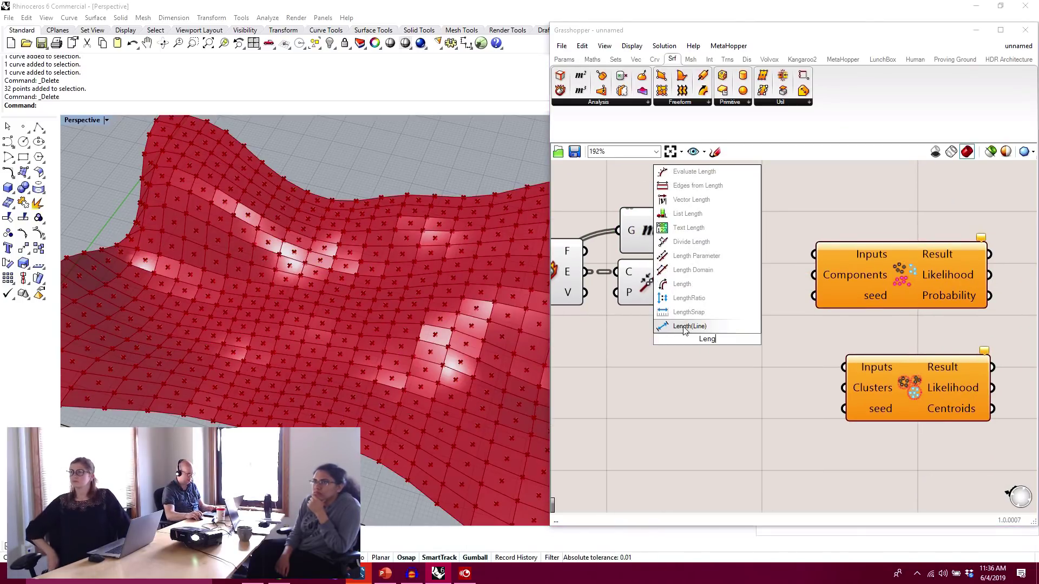
click(693, 308)
drag(710, 346, 758, 300)
drag(704, 282, 748, 293)
- Shift the two orange clustering components away to free space and place the Area component above Length
drag(944, 455, 877, 250)
drag(875, 270, 949, 275)
click(794, 211)
drag(642, 227, 755, 236)
click(751, 186)
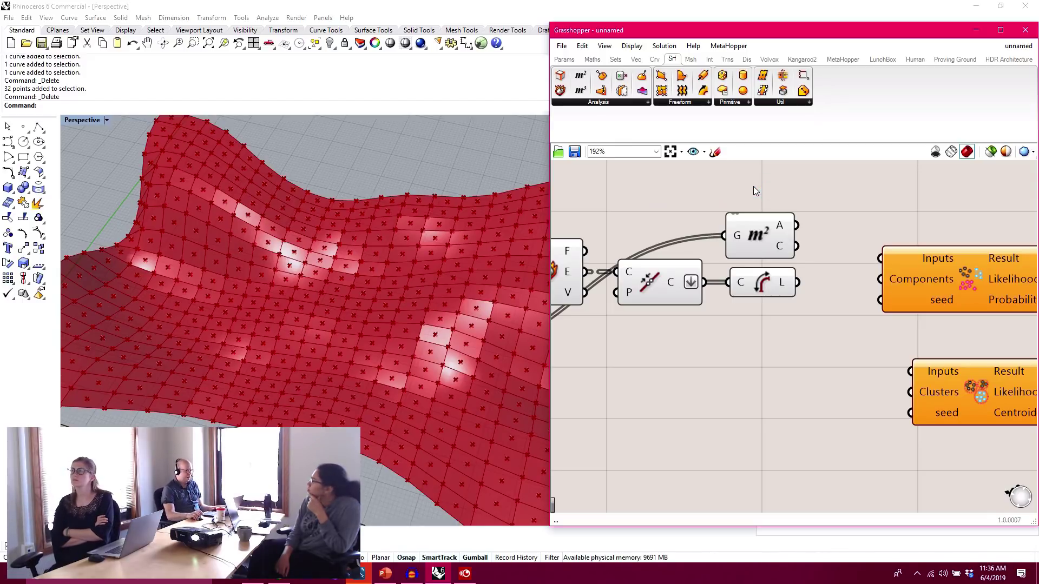
right_drag(758, 221, 692, 228)
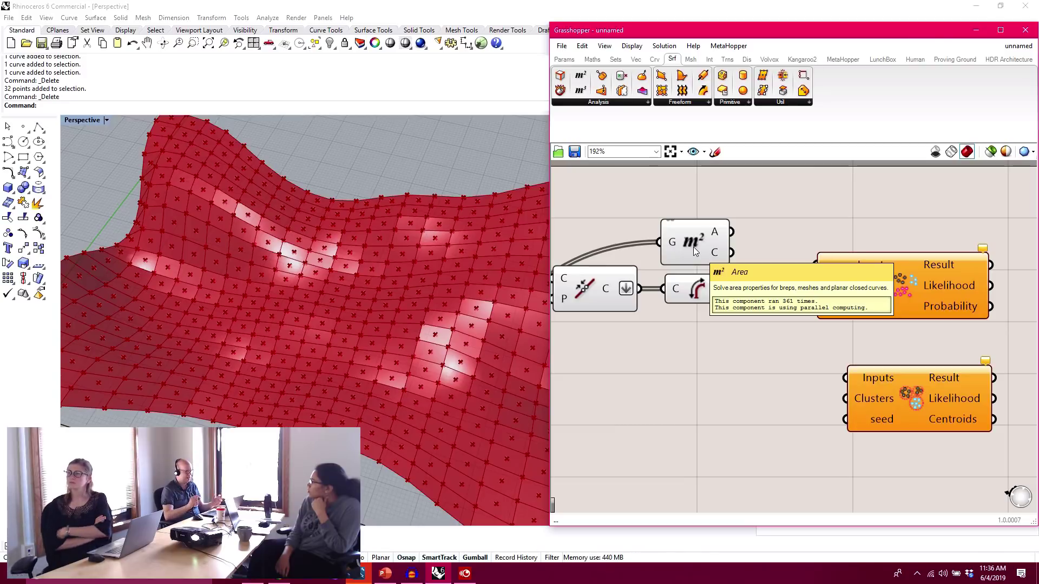
- Move both clustering components farther from Area and Length, and inspect the area and length output lists
right_drag(411, 299, 373, 295)
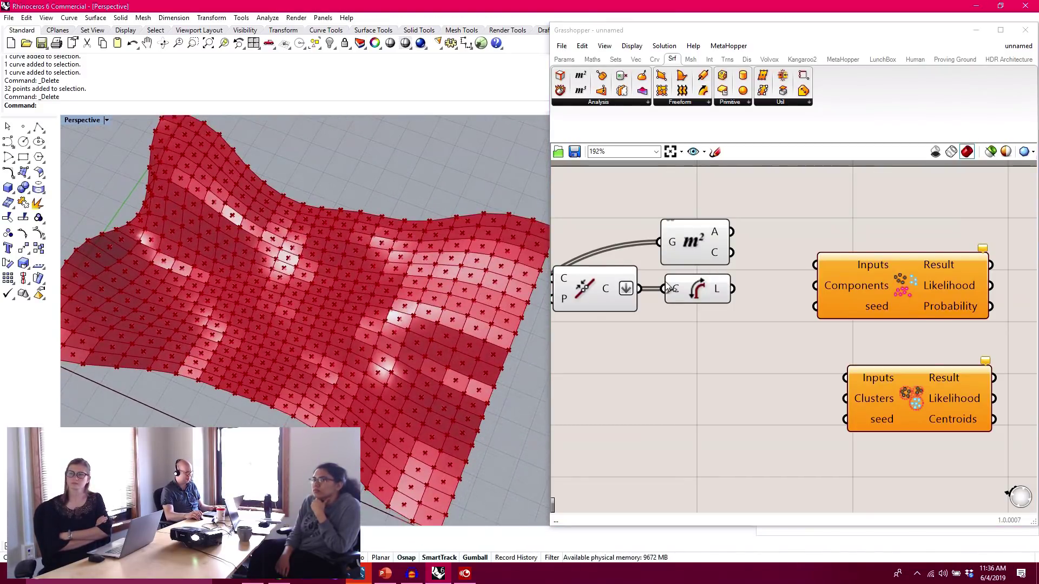
drag(651, 188, 766, 349)
click(767, 350)
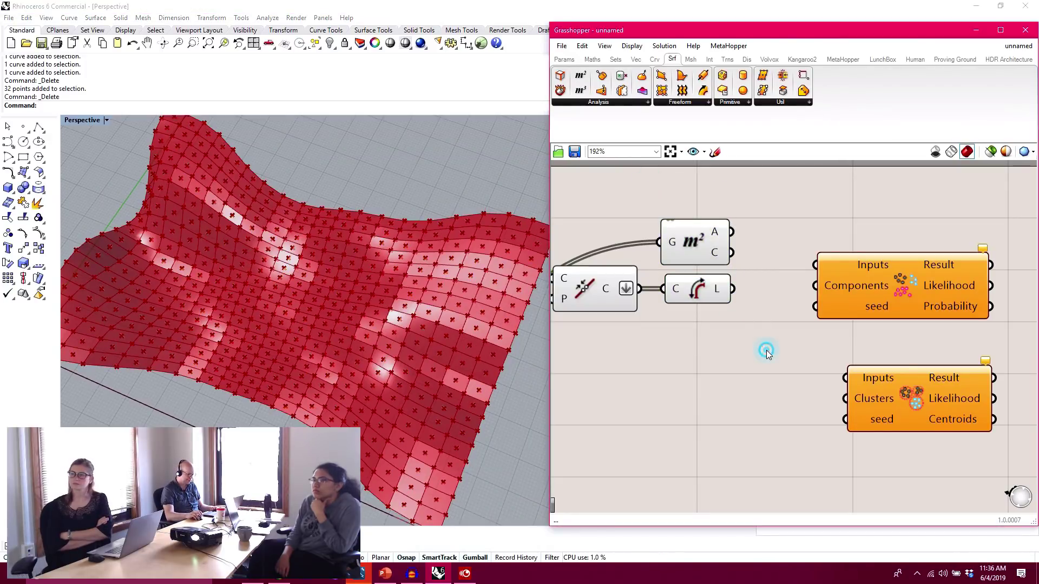
right_drag(820, 328, 734, 328)
drag(904, 457, 917, 297)
click(791, 261)
click(612, 243)
click(660, 239)
mouse_move(635, 237)
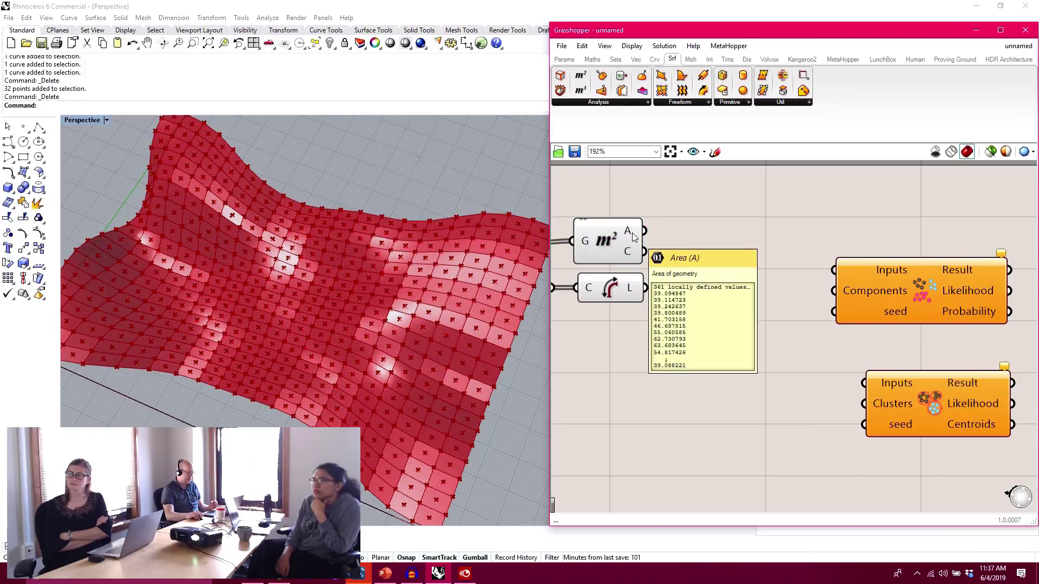
mouse_move(631, 292)
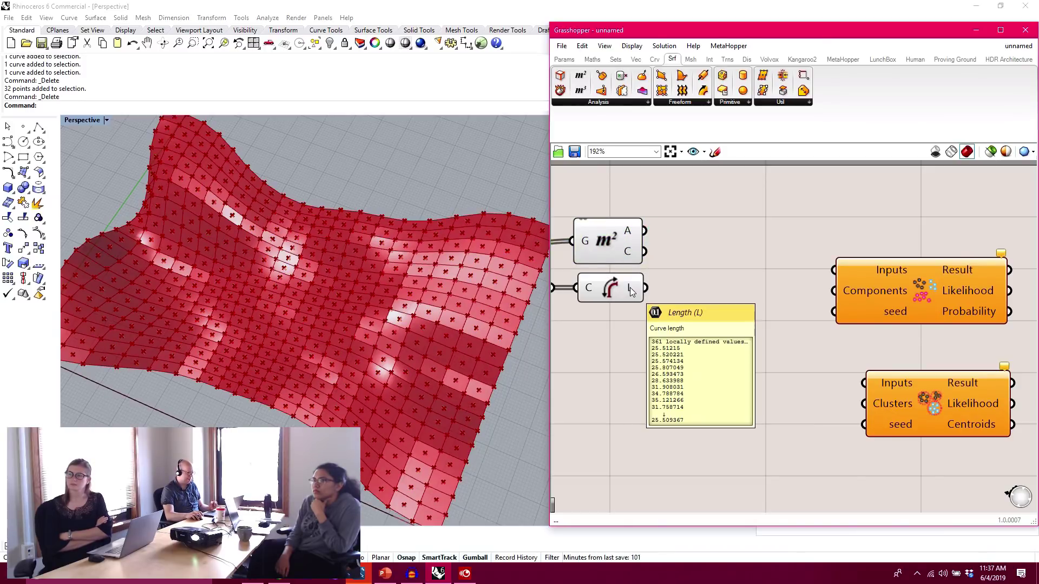
- Add an Entwine component in Flatten mode beside Area and Length and reduce it to two inputs
double_click(734, 265)
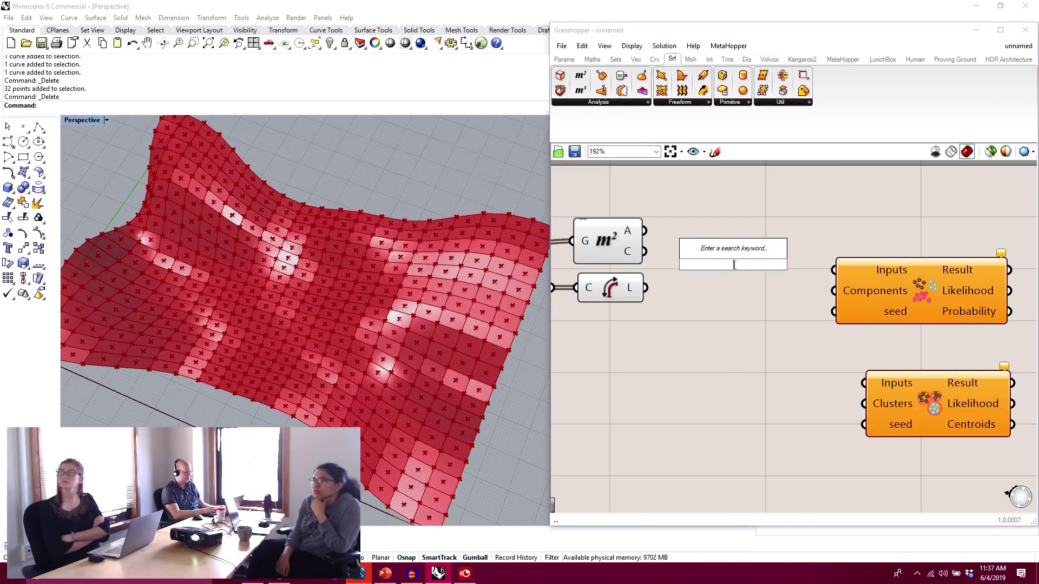
text(flatten)
key(Return)
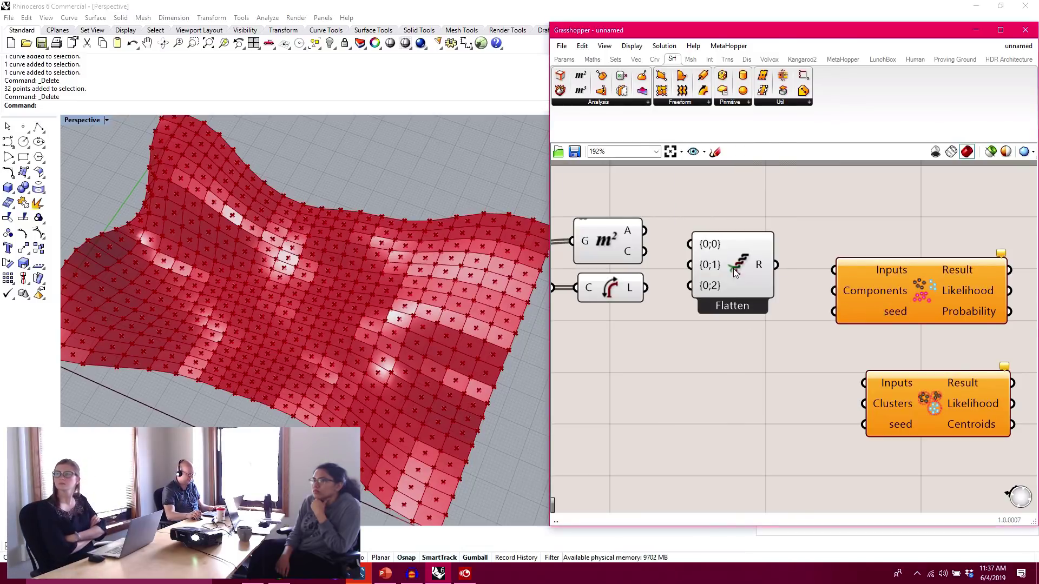
scroll(732, 268, up, 3)
click(726, 274)
scroll(740, 274, down, 2)
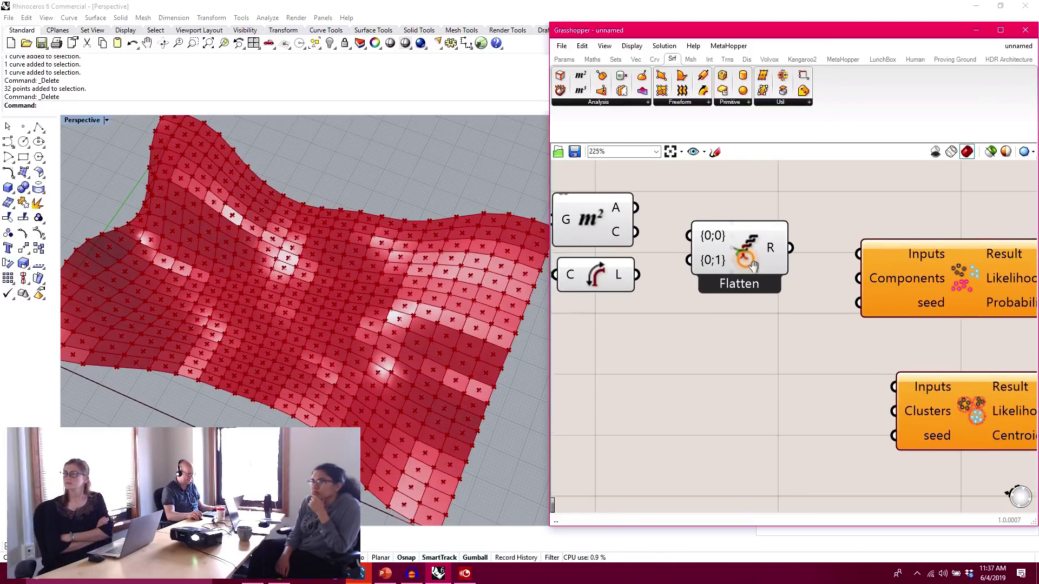
- Connect the Area output to Entwine input {0;0} and the Length output to input {0;1}
drag(718, 275, 722, 273)
drag(671, 314, 724, 297)
drag(817, 301, 800, 288)
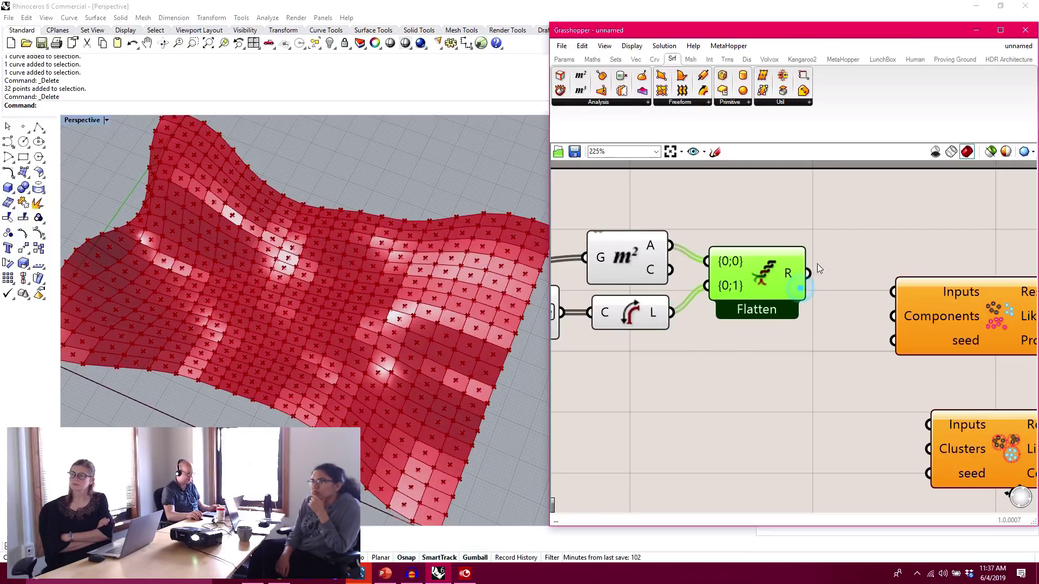
- Add a panel fed by the Entwine result, place it above the clustering components and scroll through its values
click(564, 59)
drag(670, 90, 875, 277)
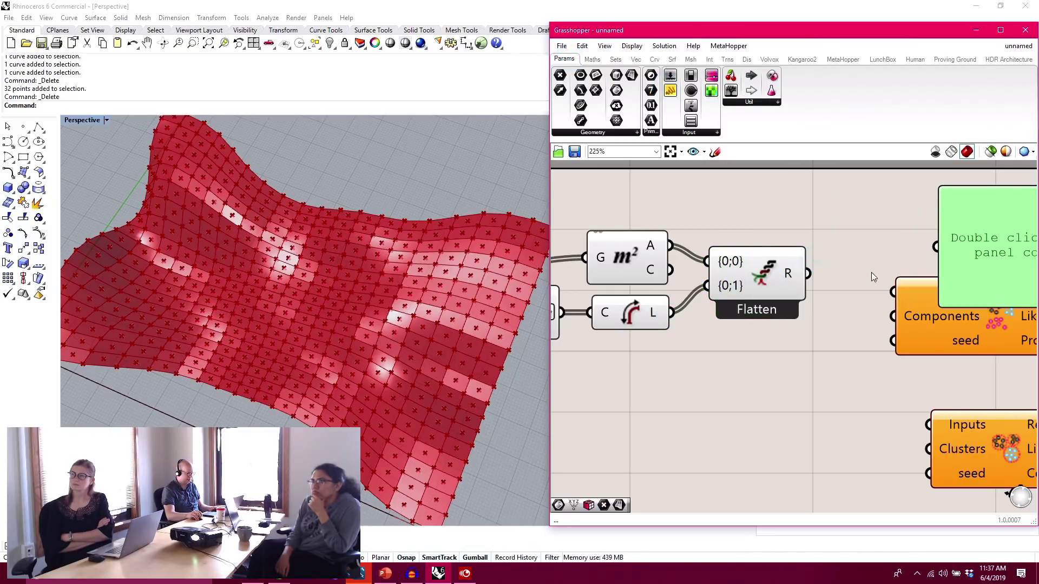
drag(811, 274, 937, 247)
right_drag(1017, 256, 838, 264)
drag(929, 315, 935, 415)
scroll(887, 348, down, 3)
drag(865, 315, 817, 207)
right_drag(817, 207, 822, 286)
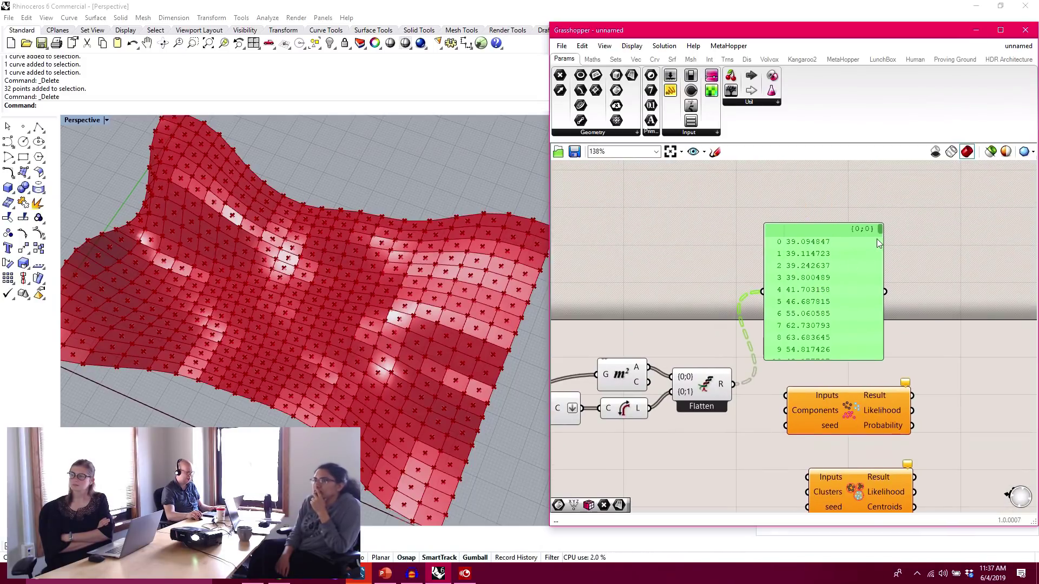
drag(879, 234, 886, 255)
- Add a Flip Matrix component between Entwine and the panel, and review the regrouped data from the first branch
double_click(690, 280)
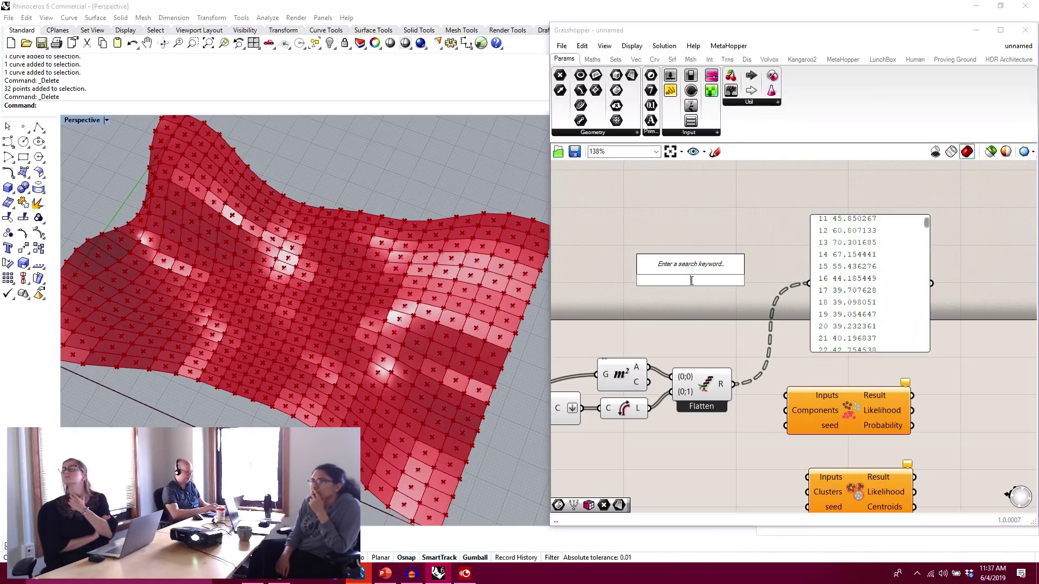
text(flip)
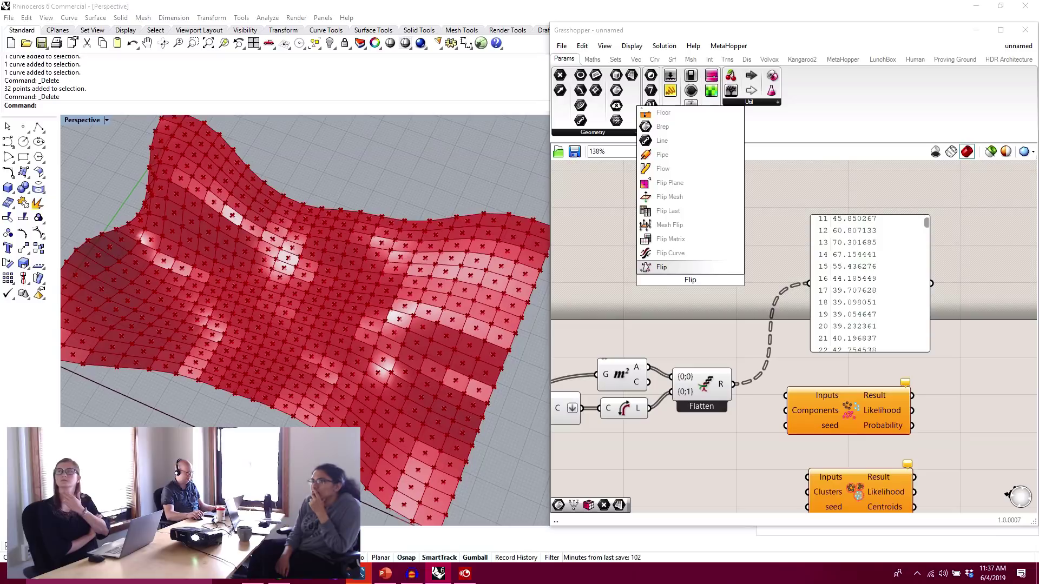
click(658, 240)
drag(702, 283, 809, 283)
right_drag(861, 292, 796, 320)
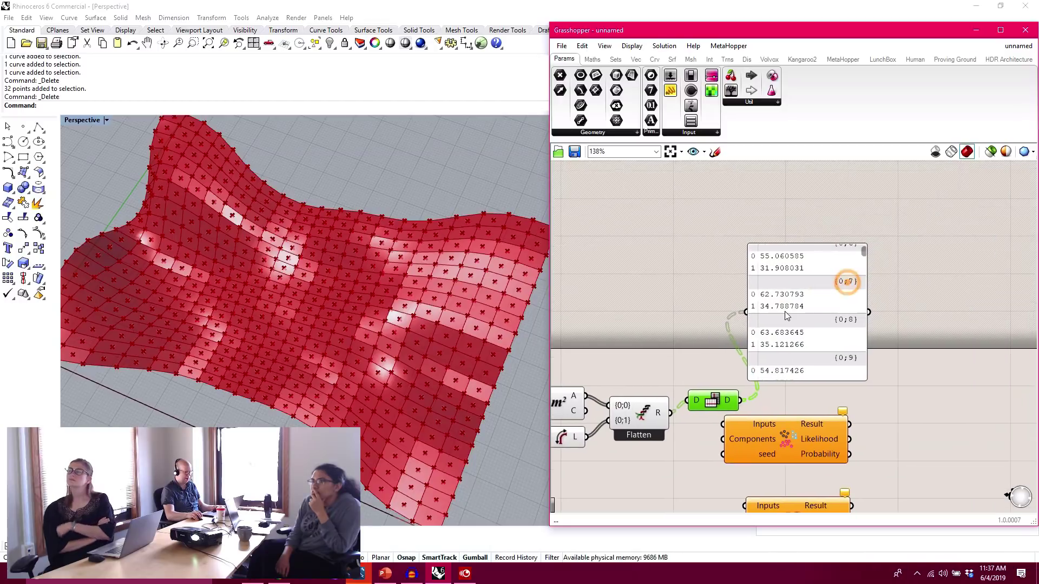
drag(796, 321, 836, 331)
drag(904, 261, 904, 258)
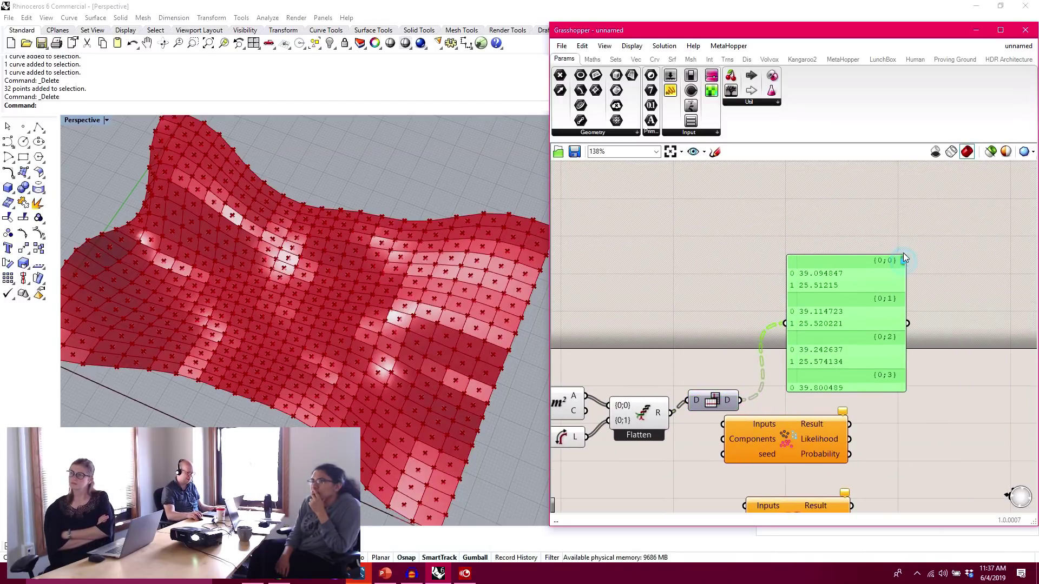
- Move the two clustering components farther away and place the data panel in line with Flip Matrix
right_drag(852, 414, 787, 280)
scroll(787, 280, down, 2)
right_drag(812, 345, 811, 394)
drag(839, 486, 747, 355)
drag(758, 349, 920, 348)
drag(796, 260, 790, 324)
scroll(731, 304, up, 3)
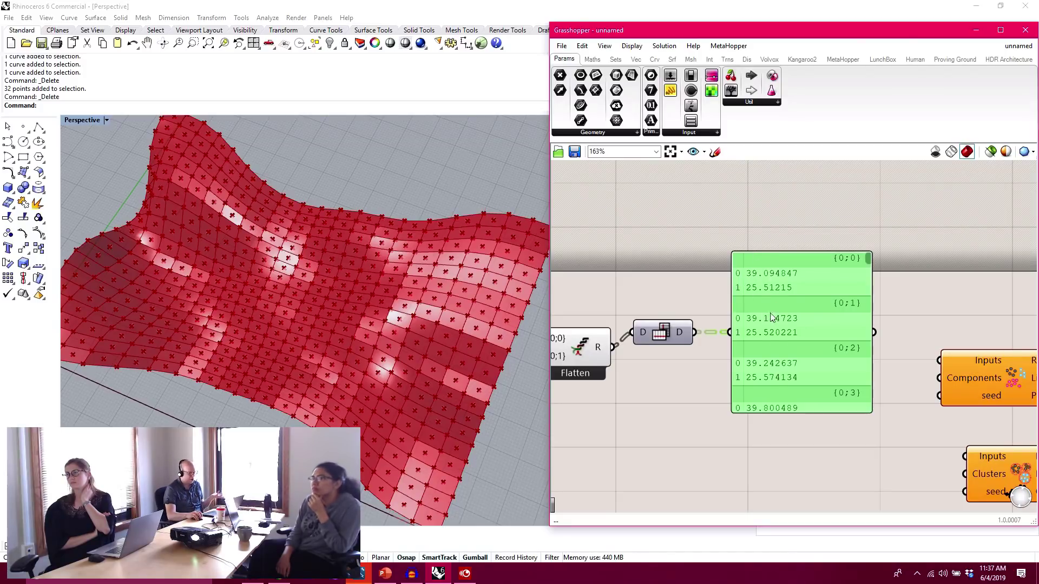
- Connect the Flip Matrix output to the Inputs of the component that has a Components input, and move both clustering components closer
drag(843, 342, 801, 204)
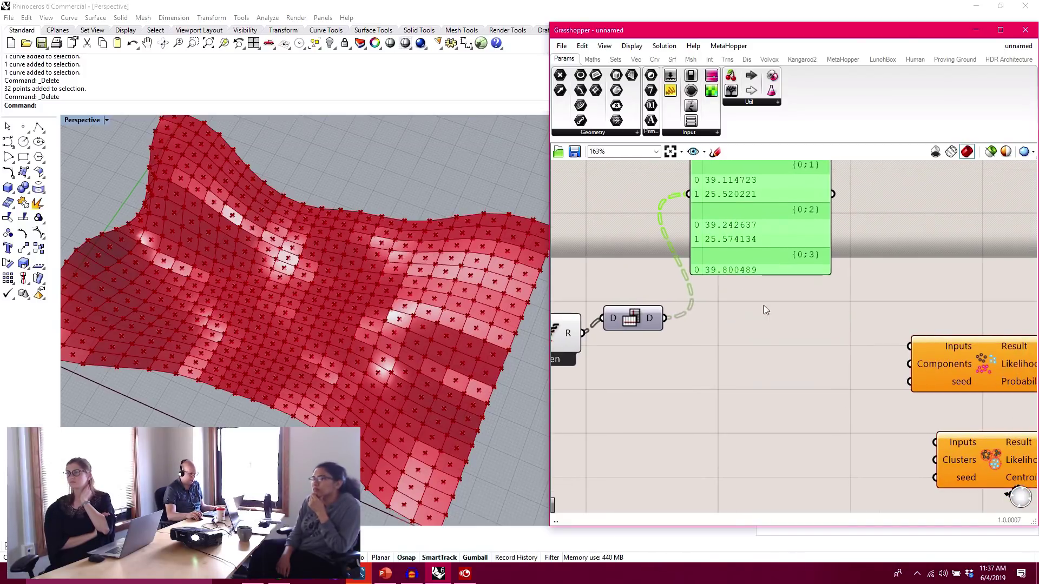
drag(666, 318, 911, 346)
right_drag(986, 415, 873, 356)
drag(911, 476, 716, 300)
right_drag(710, 300, 841, 334)
click(699, 345)
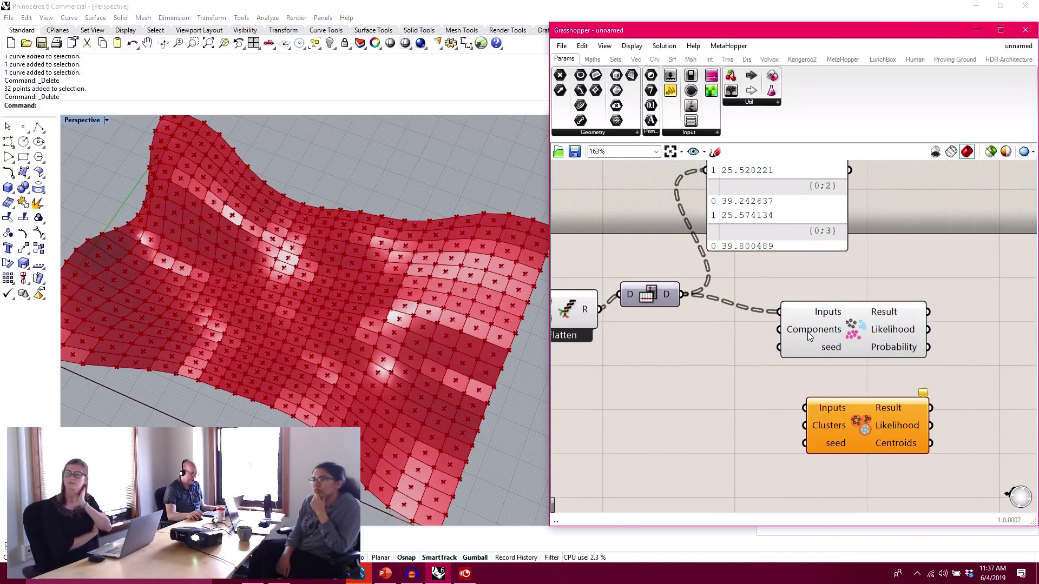
- Add a Random component beside the lower clustering component and inspect its number-of-values input
mouse_move(810, 337)
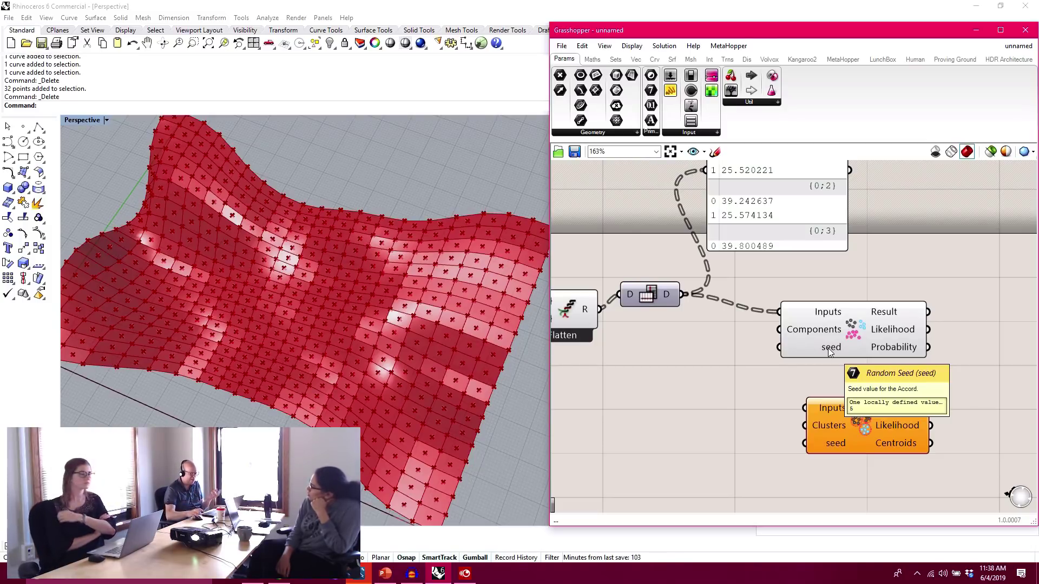
click(616, 60)
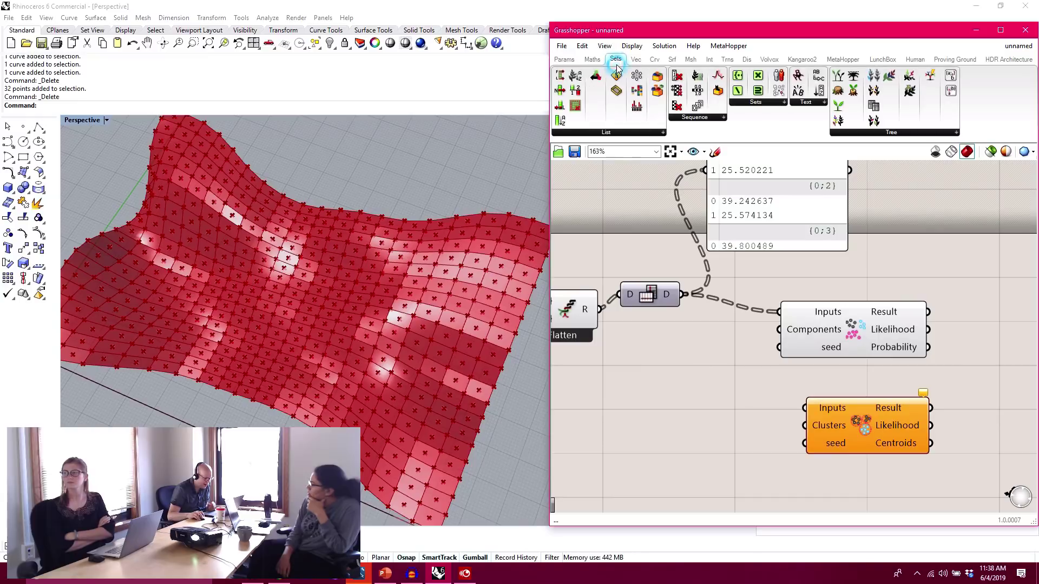
click(694, 123)
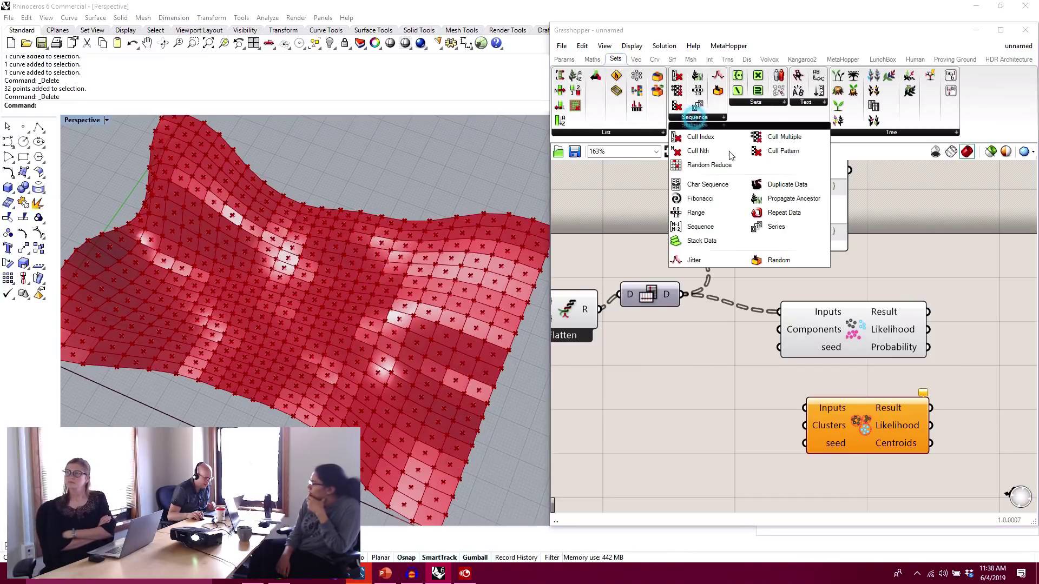
click(774, 260)
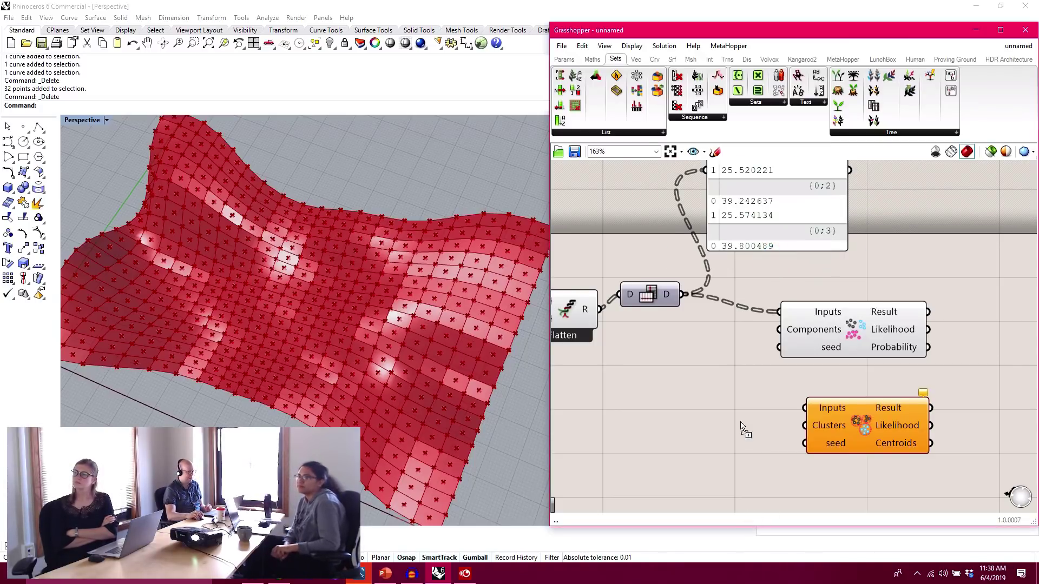
click(740, 422)
right_drag(735, 426, 755, 391)
scroll(752, 390, up, 2)
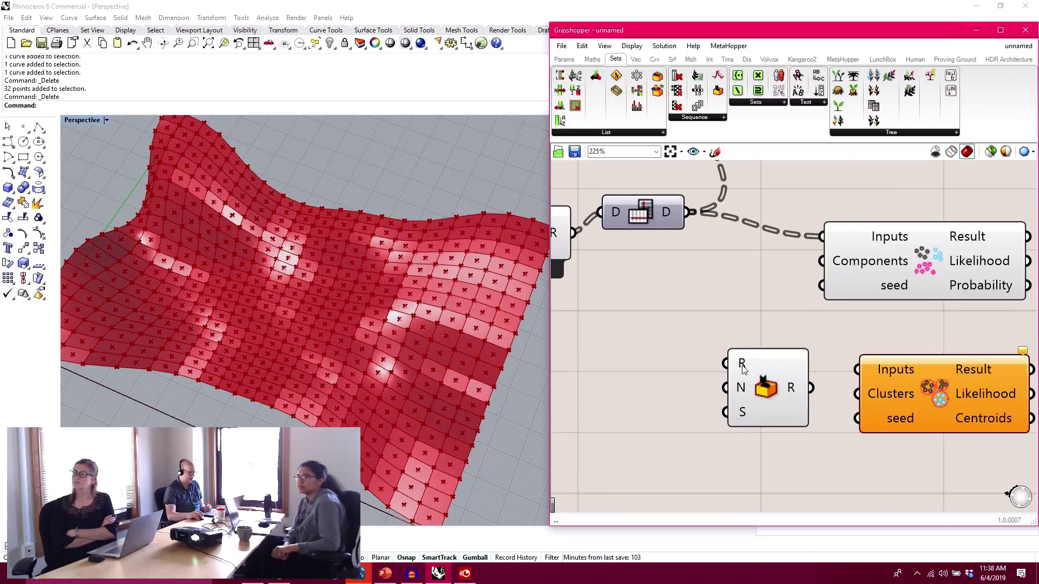
mouse_move(743, 369)
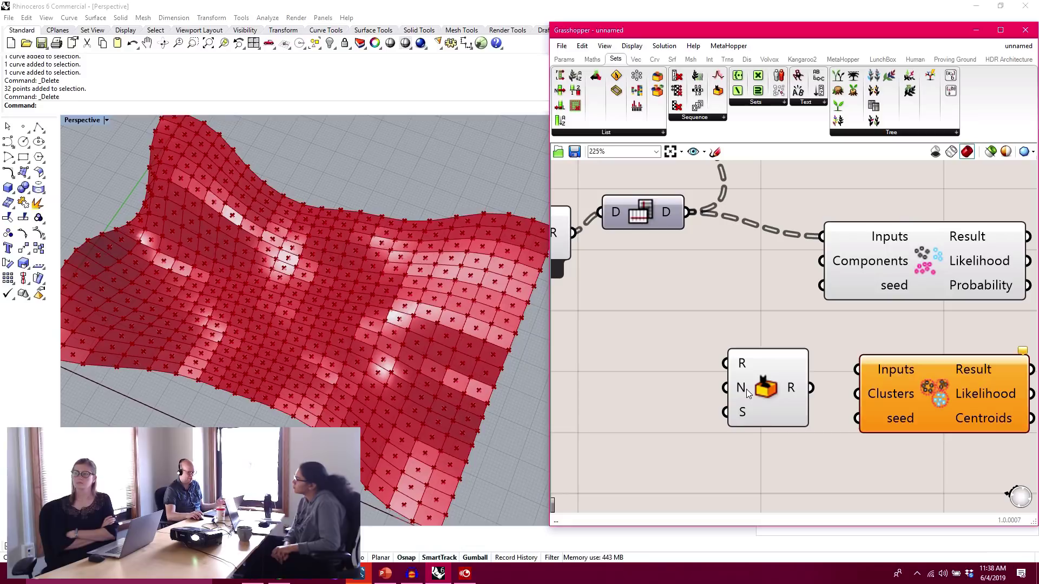
mouse_move(746, 388)
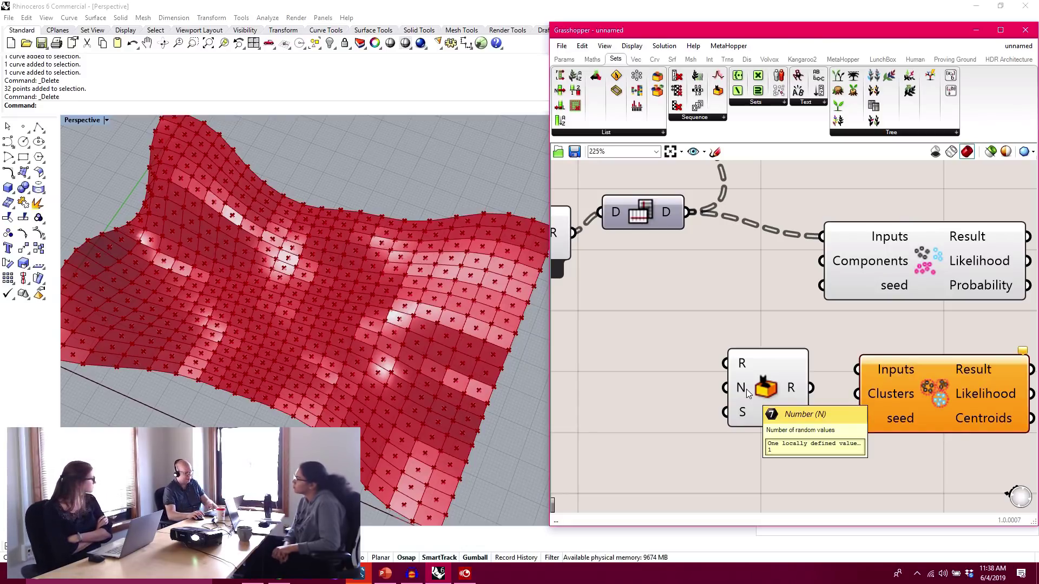
click(745, 378)
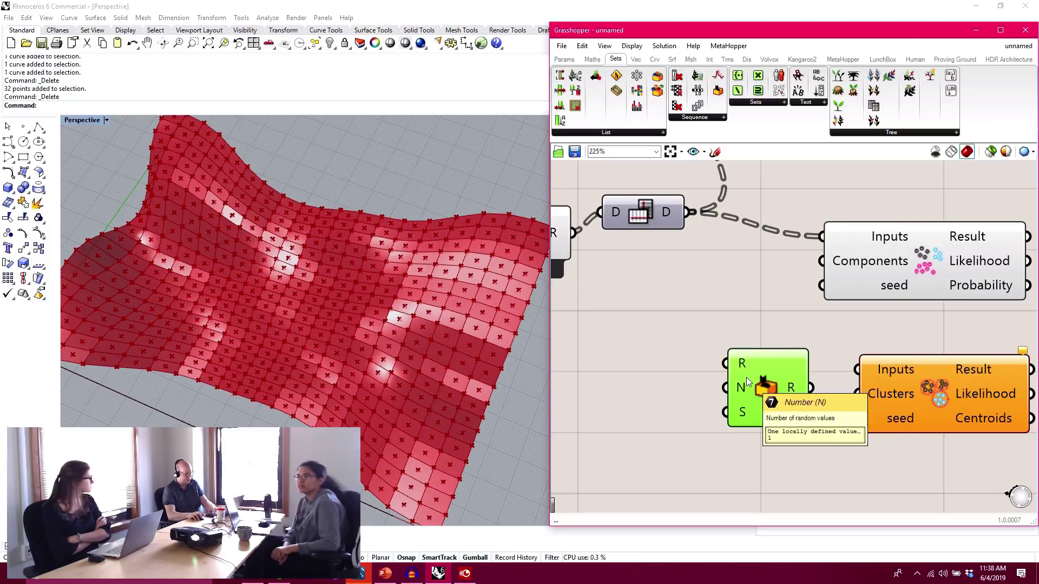
- Delete the Random component and move the clustering component with the Components input in line with Flip Matrix
key(Delete)
right_drag(809, 305, 739, 410)
scroll(744, 410, down, 2)
right_drag(804, 368, 851, 333)
drag(873, 355, 900, 335)
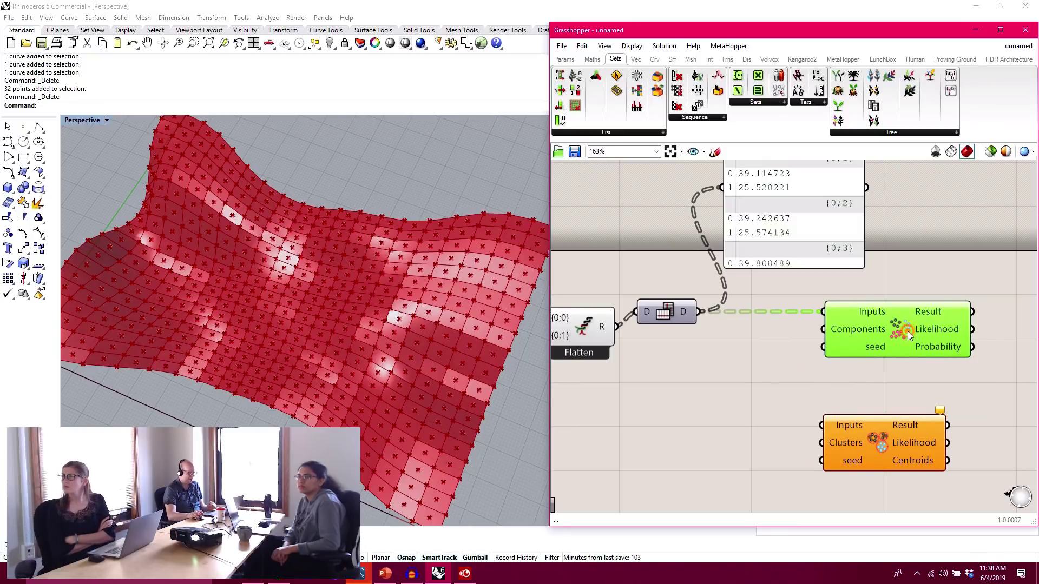
- Add a panel beside the upper clustering component and connect its Result output to the panel
right_drag(908, 331, 761, 312)
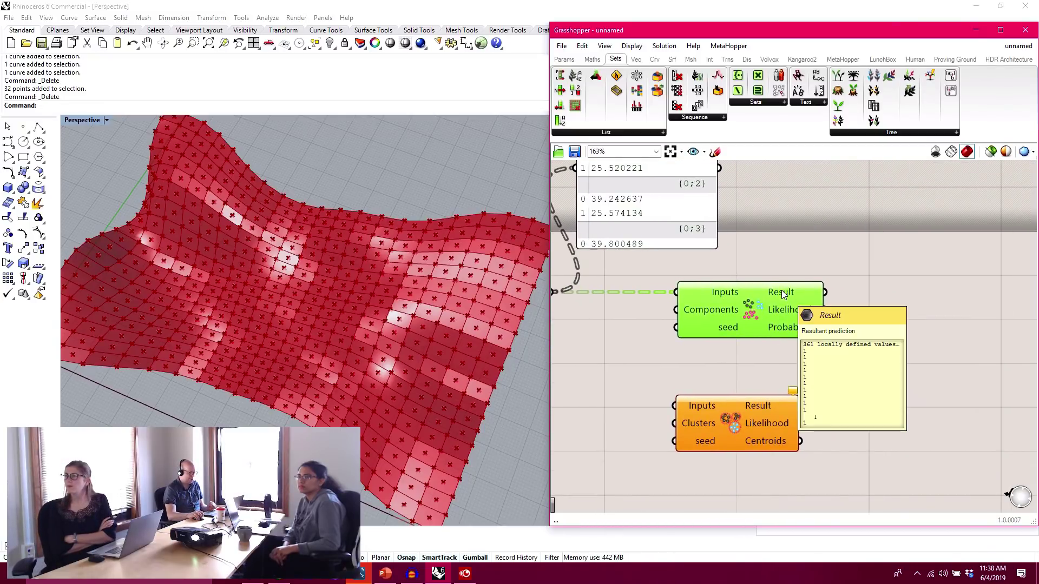
click(566, 58)
drag(671, 91, 938, 280)
drag(862, 269, 863, 272)
right_drag(931, 278, 873, 302)
click(893, 329)
scroll(743, 268, down, 2)
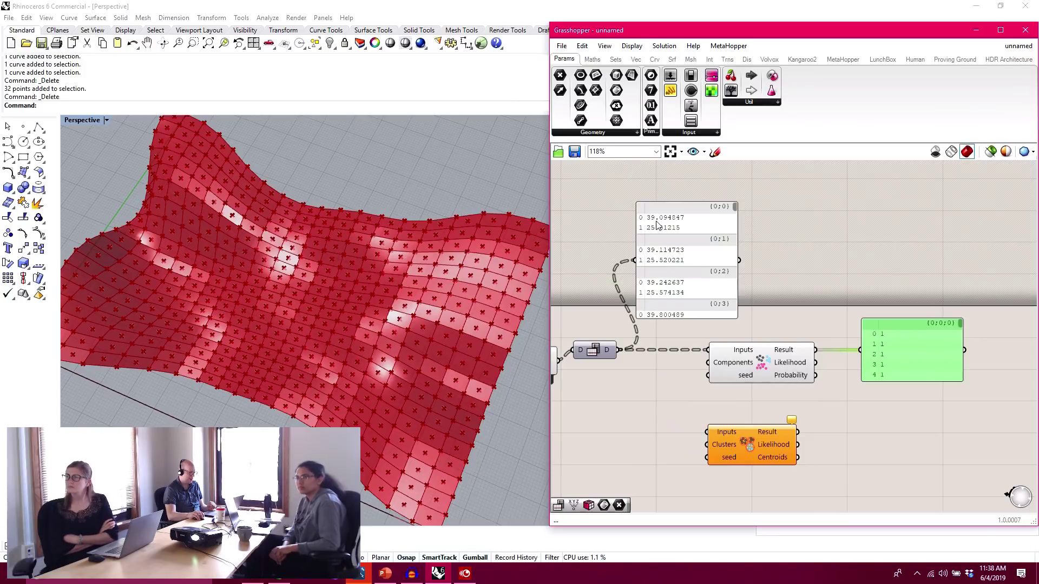
- Browse the cluster numbers in the result panel and place the panel in line with the upper clustering component
drag(960, 323, 976, 359)
click(858, 287)
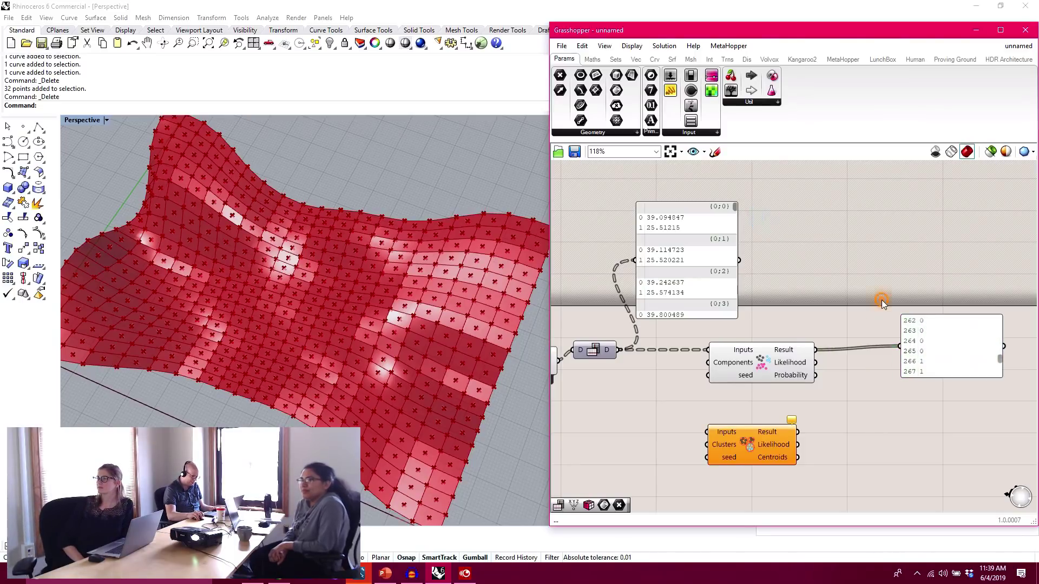
right_drag(881, 297, 915, 290)
drag(986, 340, 981, 343)
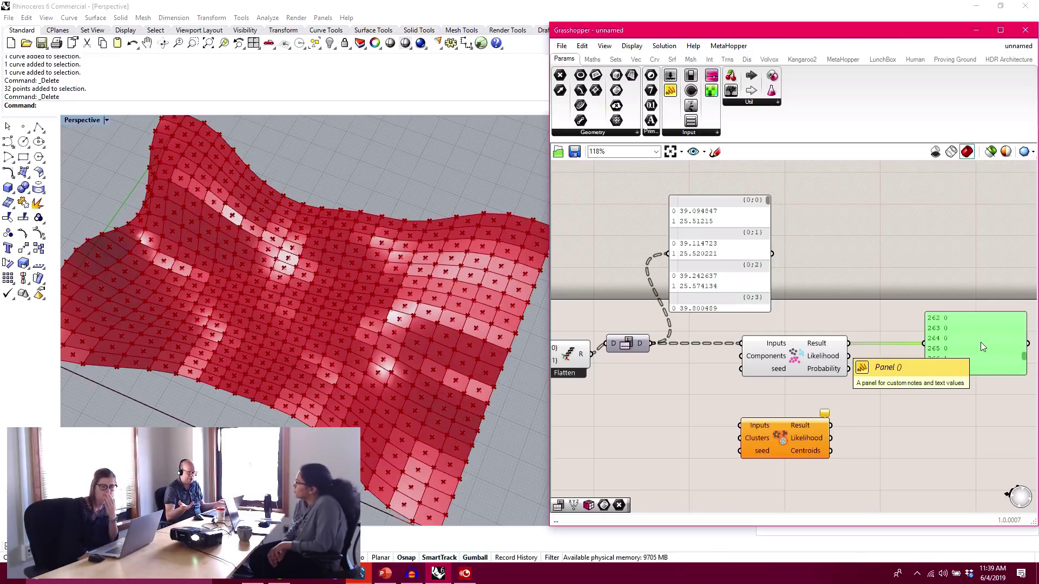
drag(981, 342, 939, 343)
click(854, 275)
- Add a Gradient component beyond the upper clustering component and move the result panel below it
right_drag(885, 284, 735, 231)
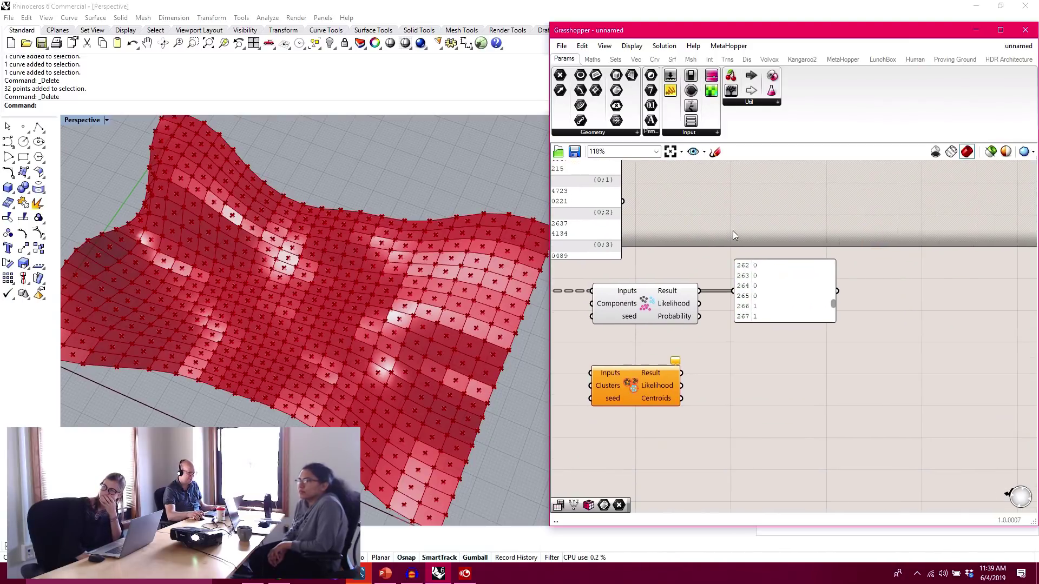
drag(710, 76, 816, 350)
click(923, 303)
drag(912, 313, 914, 297)
drag(841, 364, 848, 340)
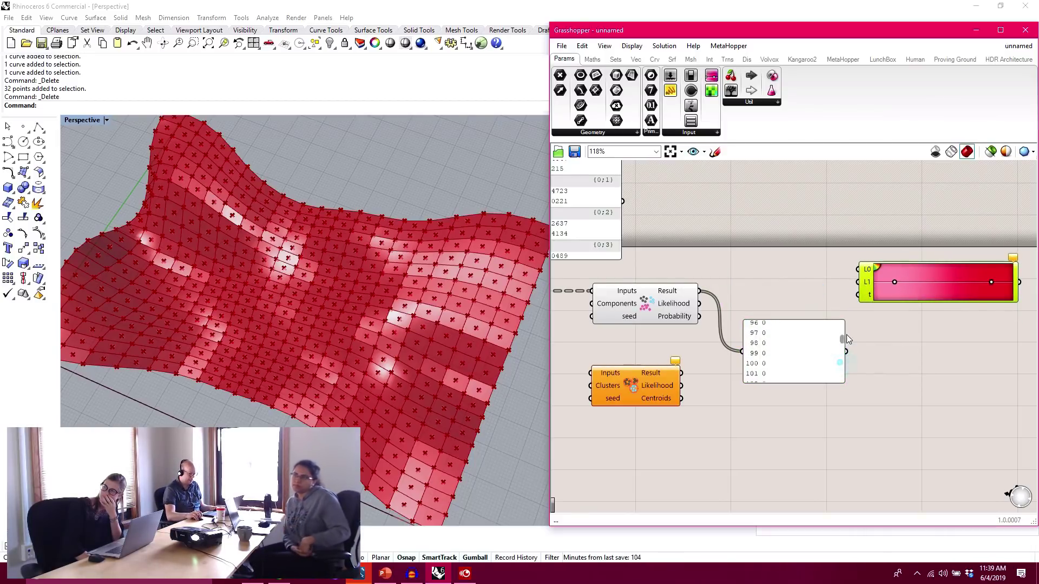
drag(889, 298, 899, 296)
- Apply the green-yellow-red preset to the gradient and move the gradient closer to the result panel
right_click(914, 289)
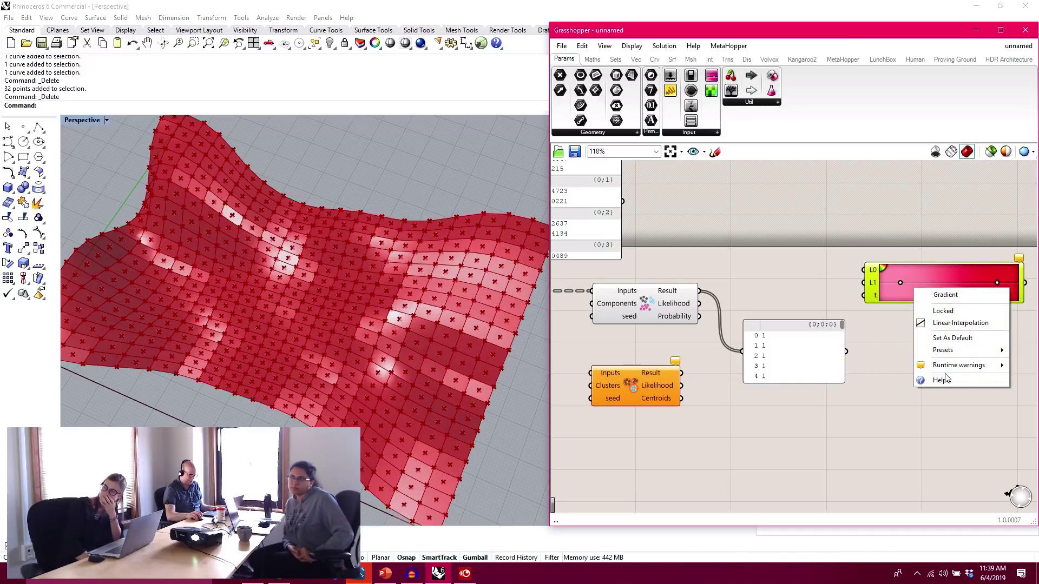
mouse_move(954, 353)
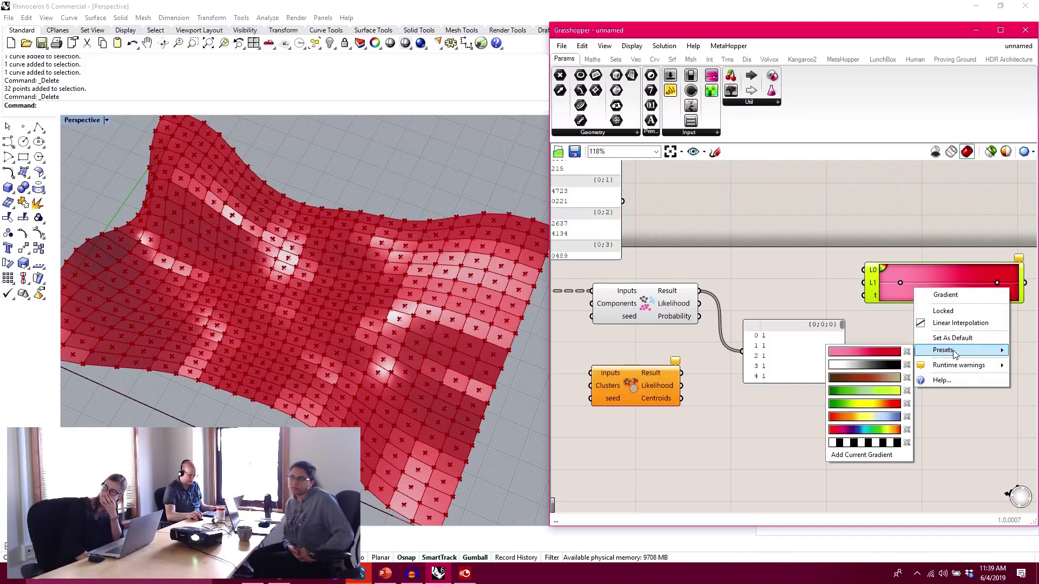
click(899, 403)
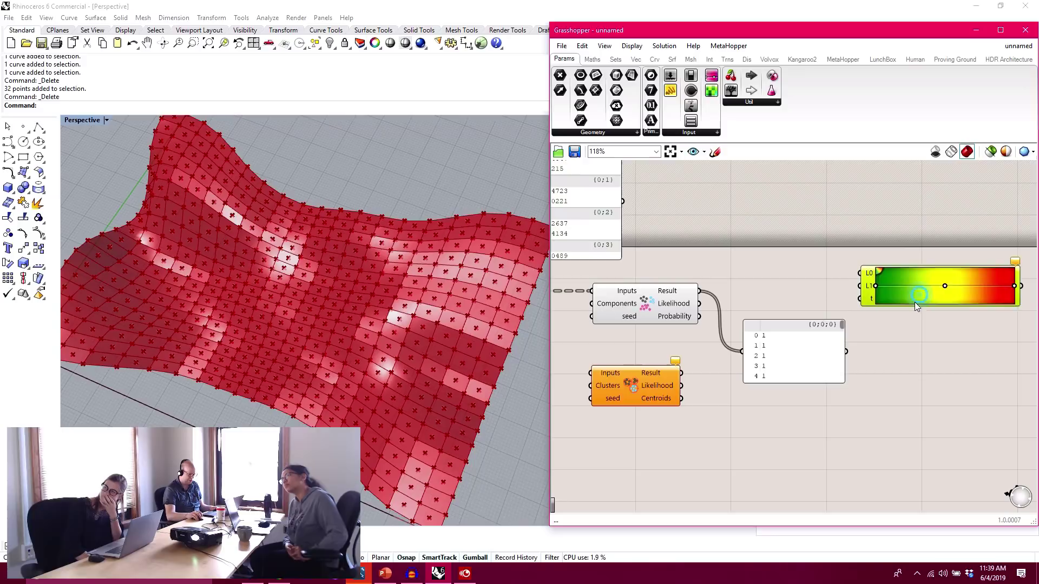
click(818, 272)
drag(811, 341, 820, 351)
drag(897, 290, 868, 306)
scroll(790, 297, up, 3)
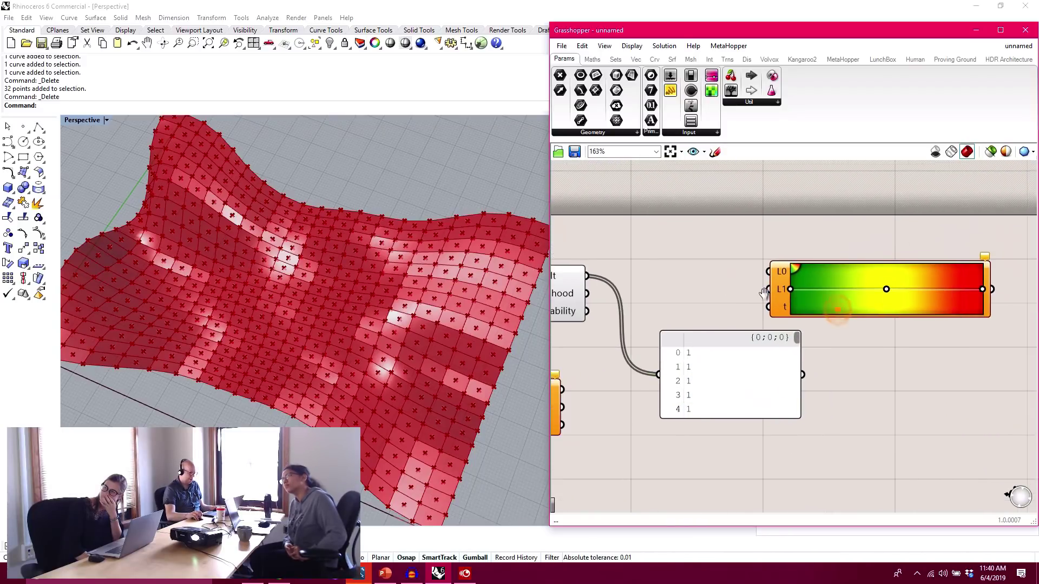
right_drag(787, 297, 834, 300)
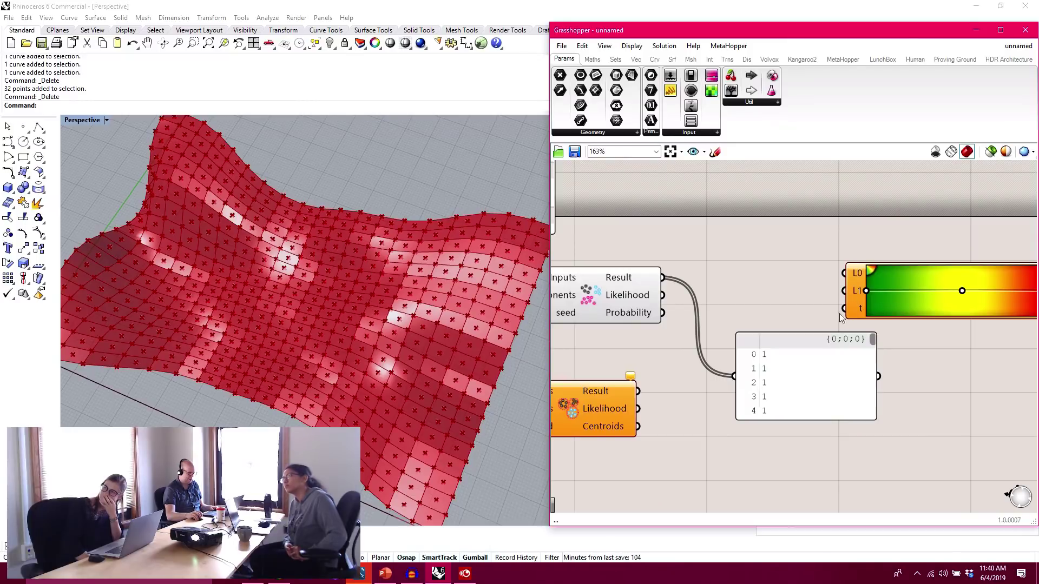
- Add a Bounds component fed by the upper clustering component's Result output and show its domain in the panel
right_click(760, 252)
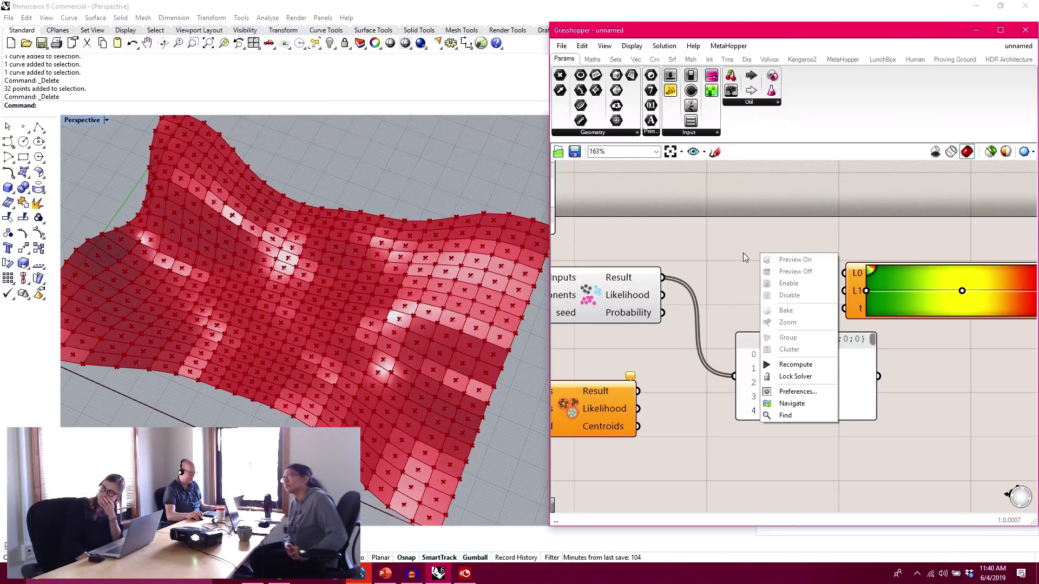
click(592, 59)
click(615, 59)
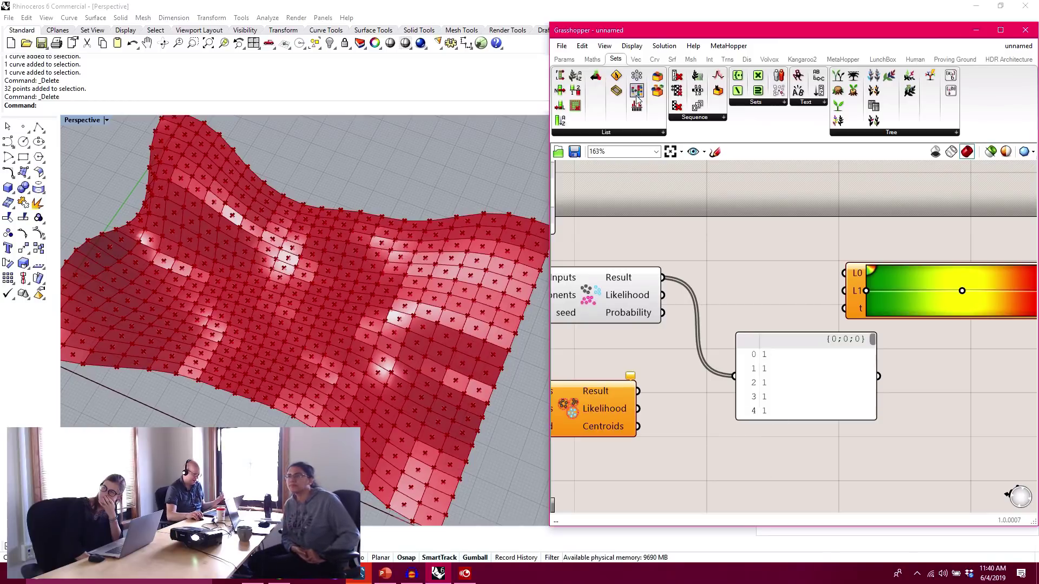
click(643, 134)
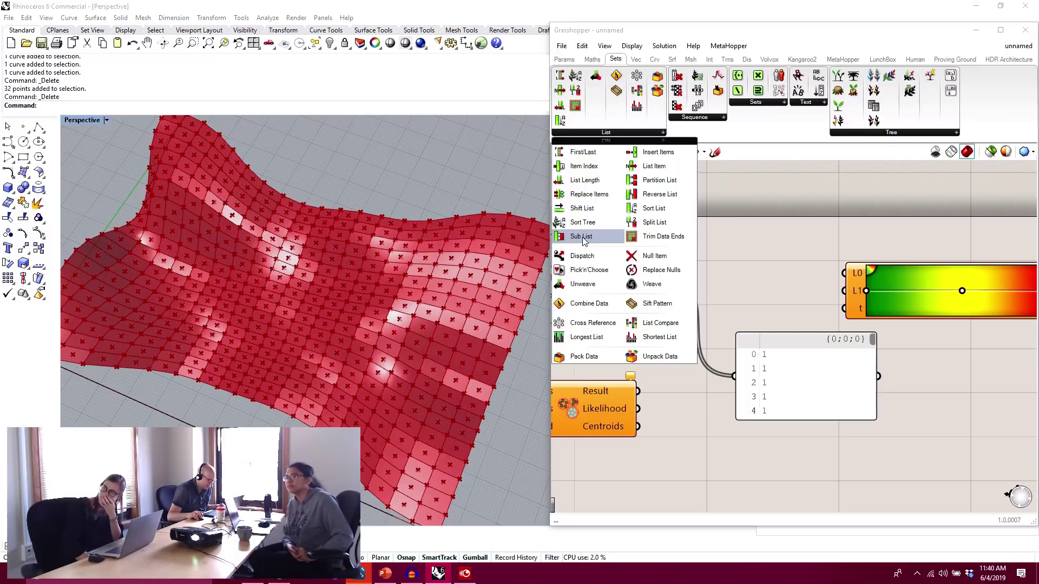
click(588, 60)
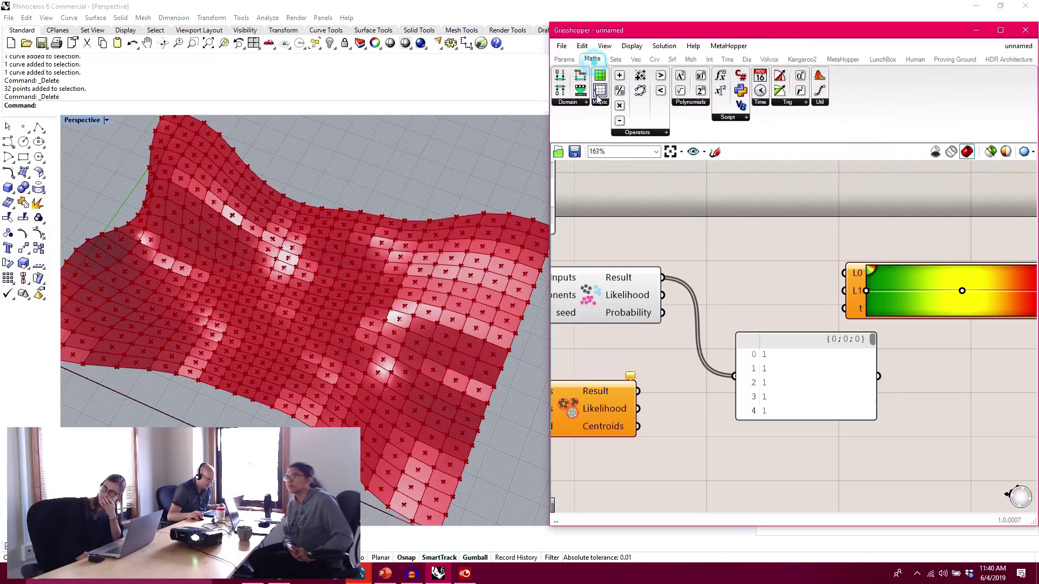
click(590, 104)
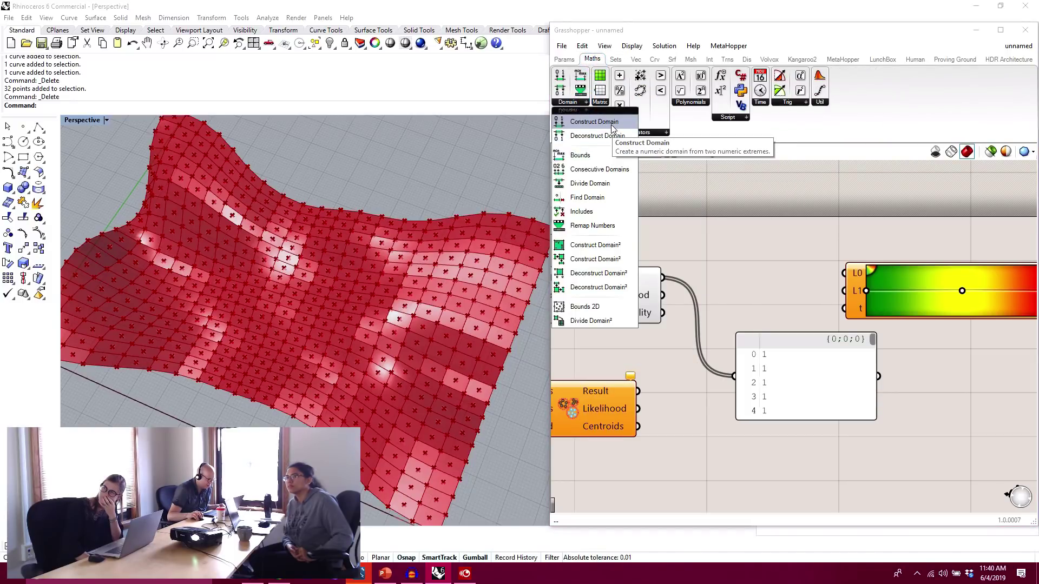
drag(580, 156, 741, 263)
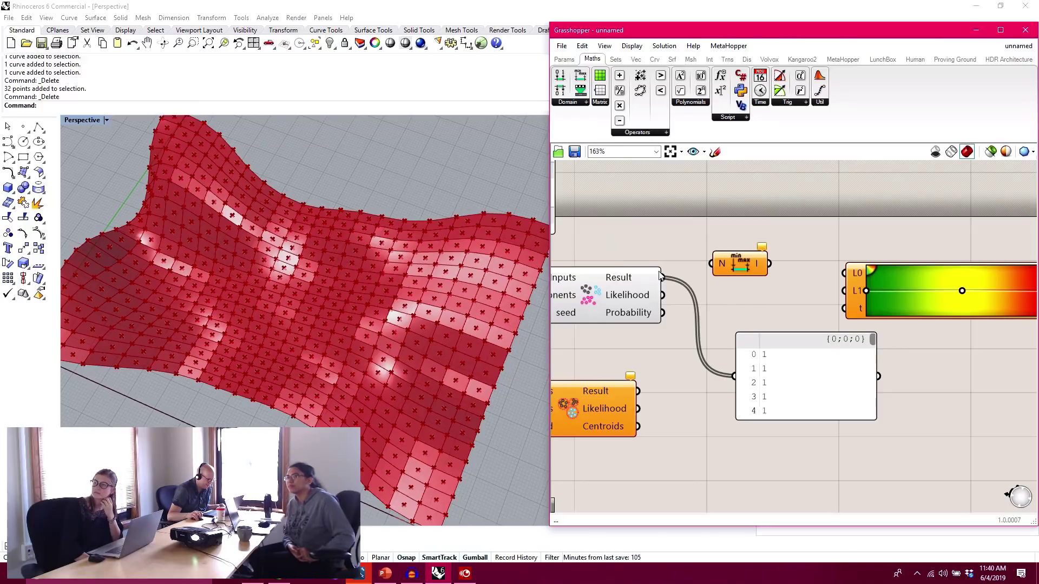
drag(663, 278, 835, 408)
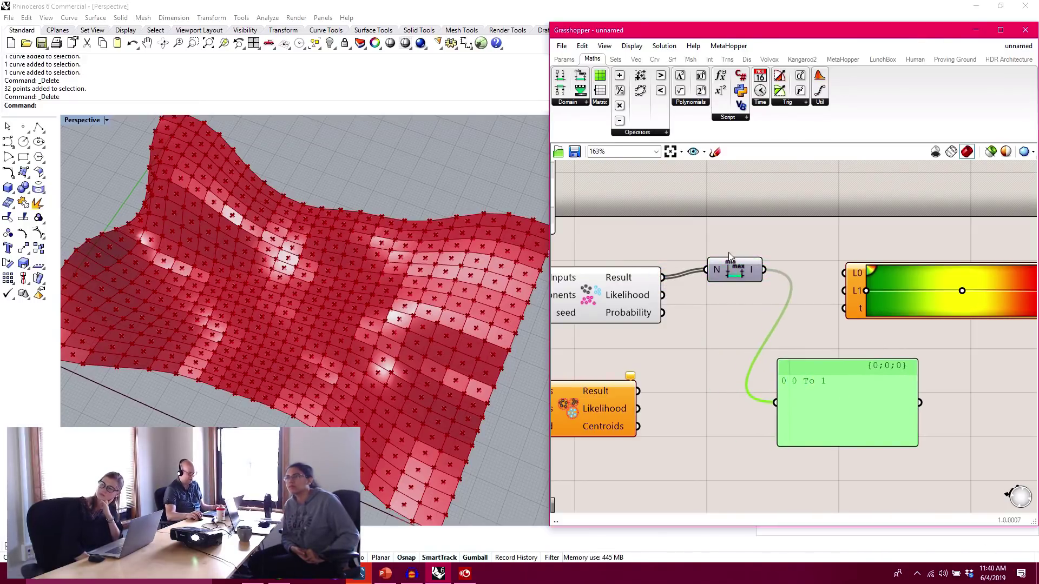
drag(737, 265, 717, 274)
- Set the Components input of the upper clustering component to 4
right_drag(745, 255, 840, 250)
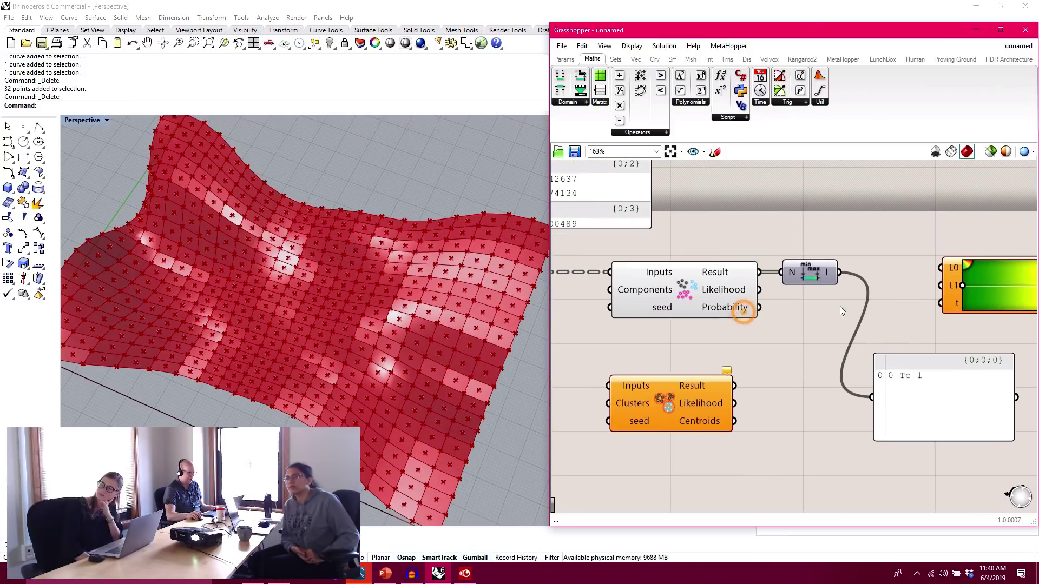
right_click(634, 288)
mouse_move(704, 393)
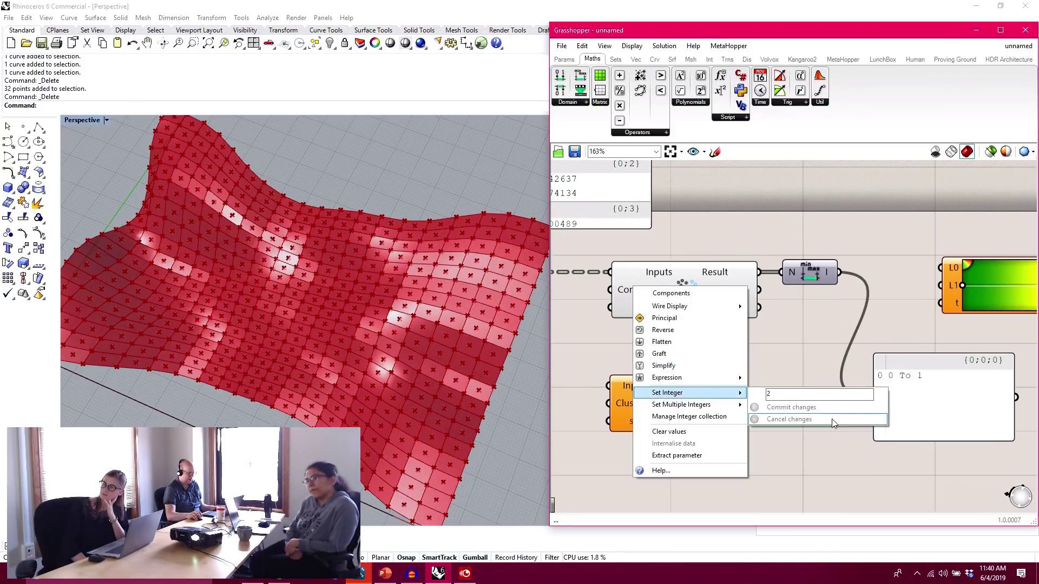
text(4)
click(791, 408)
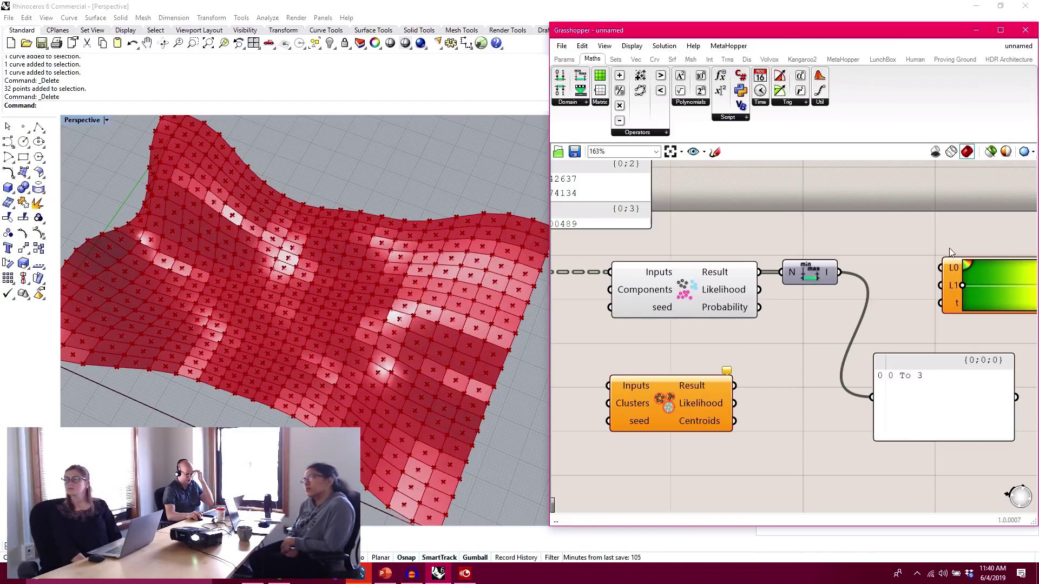
- Add a Deconstruct Domain component after Bounds and connect its start and end to the gradient's L0 and L1 inputs
right_drag(949, 250, 775, 229)
drag(814, 267, 873, 274)
click(568, 102)
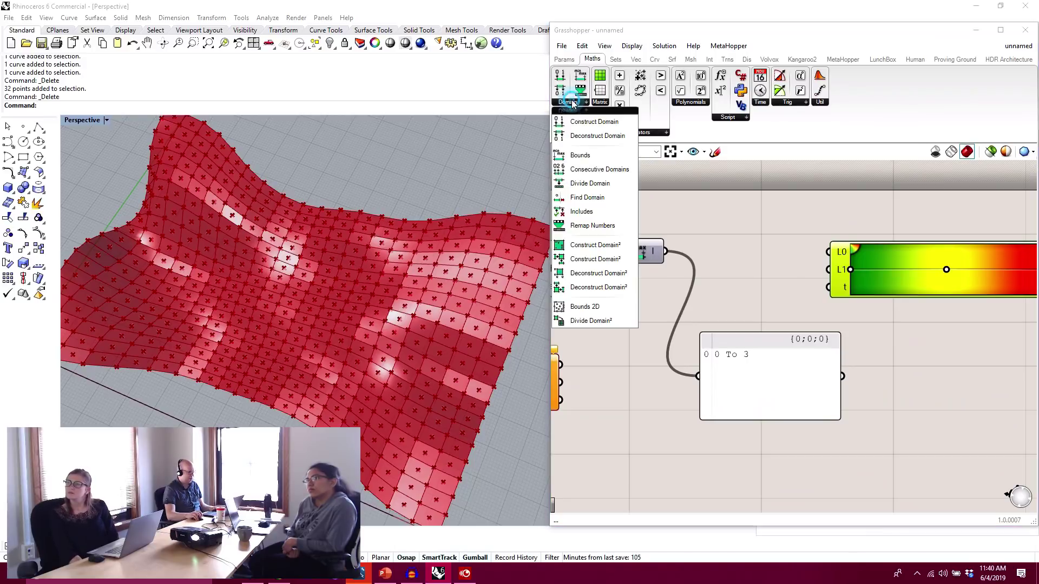
drag(591, 135, 757, 239)
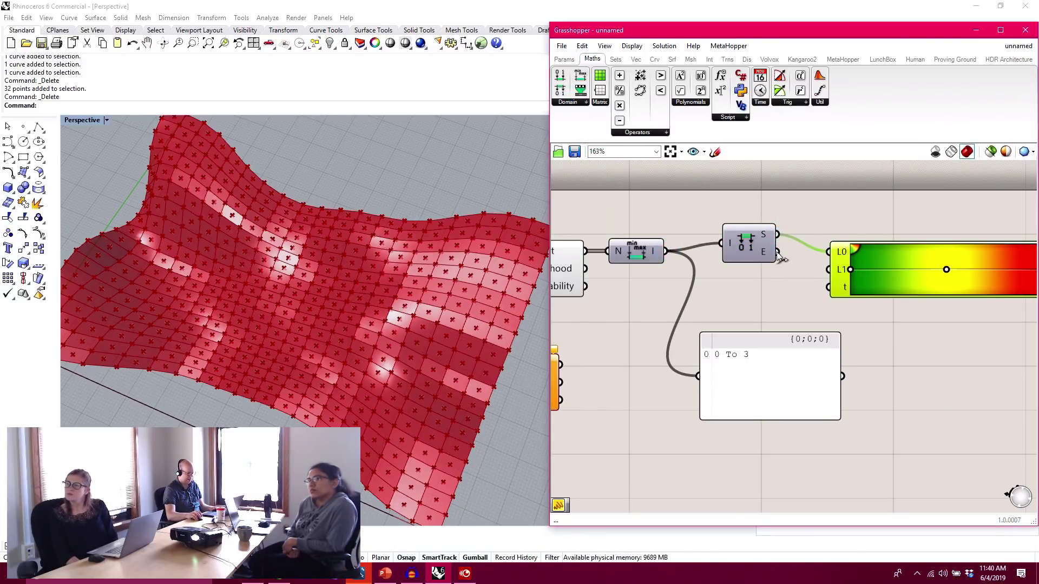
drag(874, 291, 860, 293)
click(750, 302)
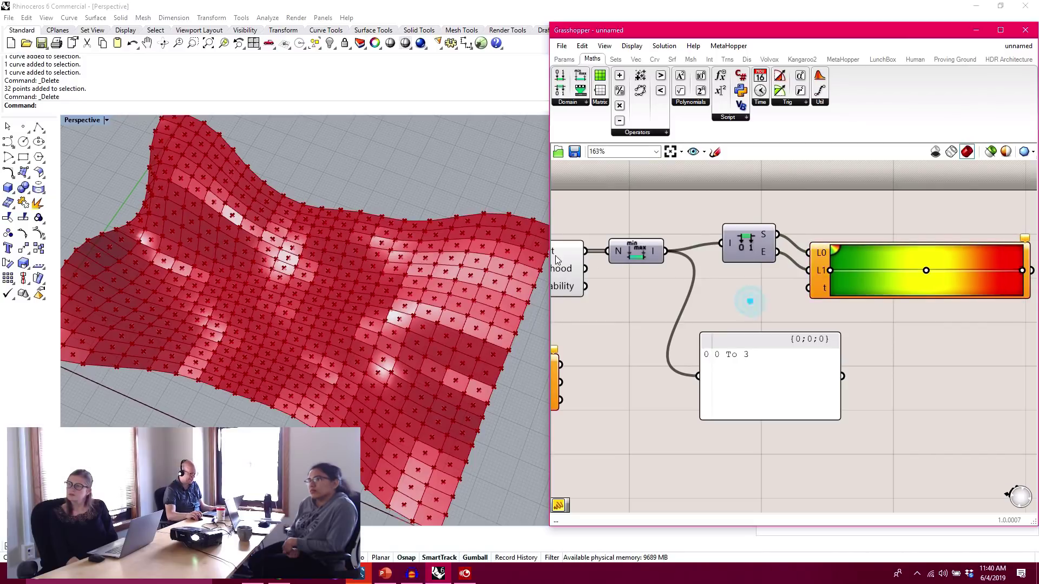
- Connect the clustering Result output to the gradient's t input and move Bounds and Deconstruct Domain above that wire
drag(593, 252, 811, 287)
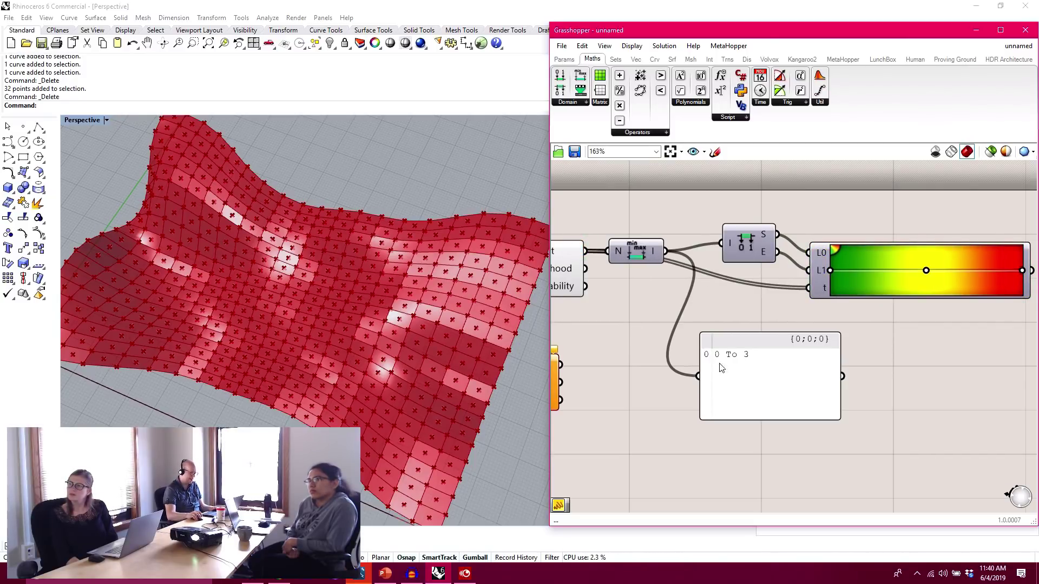
drag(698, 264, 625, 216)
drag(751, 253, 749, 223)
click(744, 251)
drag(641, 228, 663, 222)
right_drag(670, 282, 731, 290)
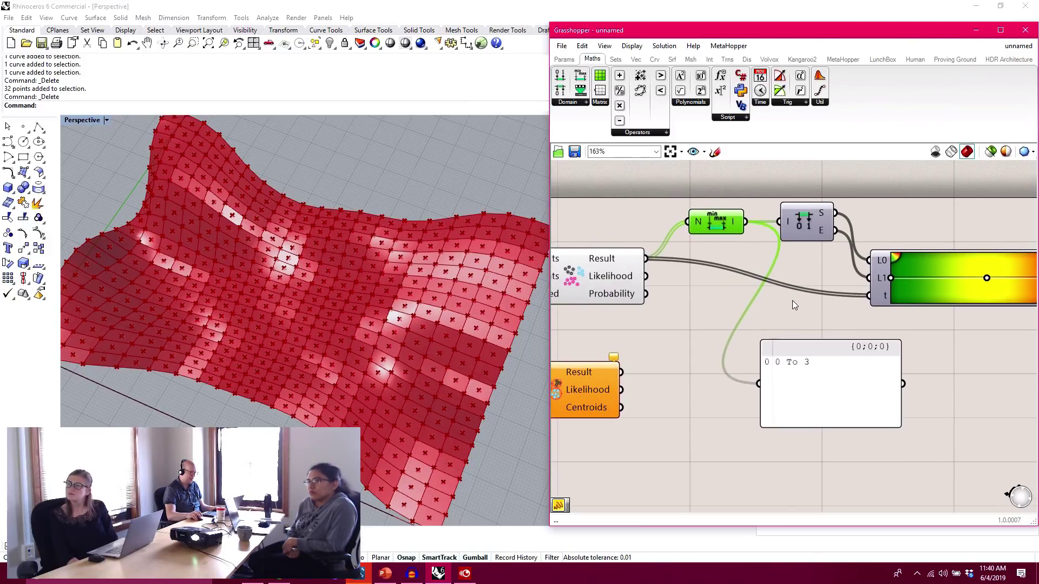
- Move the gradient closer in line with the Deconstruct Domain component
right_drag(618, 234, 669, 257)
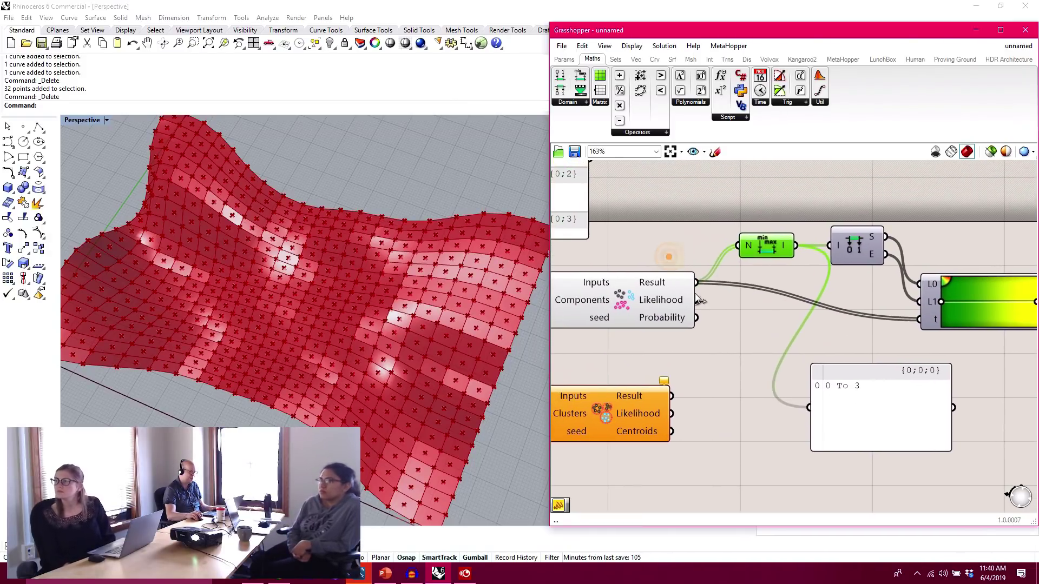
right_drag(947, 320, 748, 320)
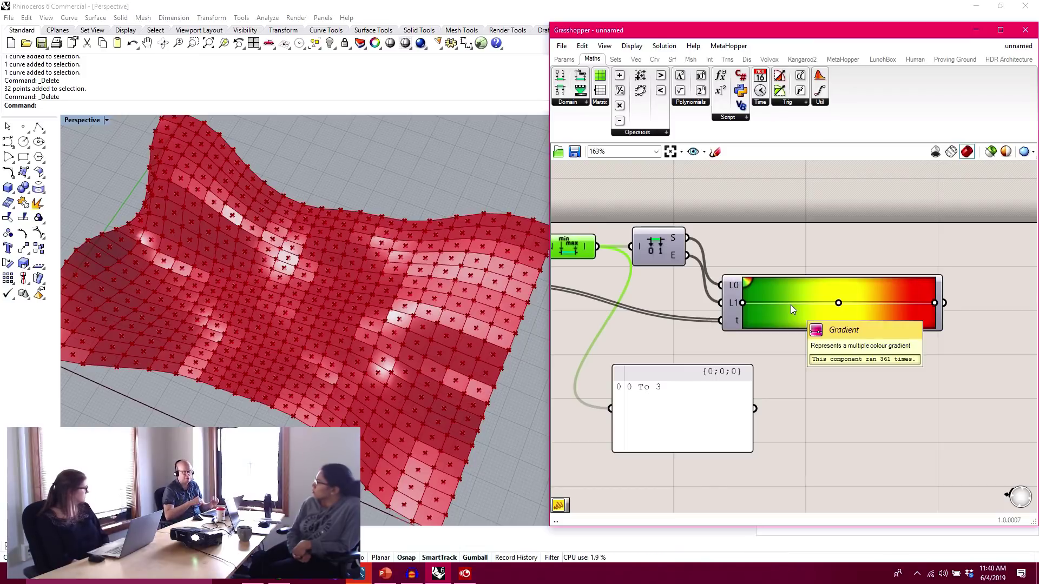
drag(768, 310, 791, 277)
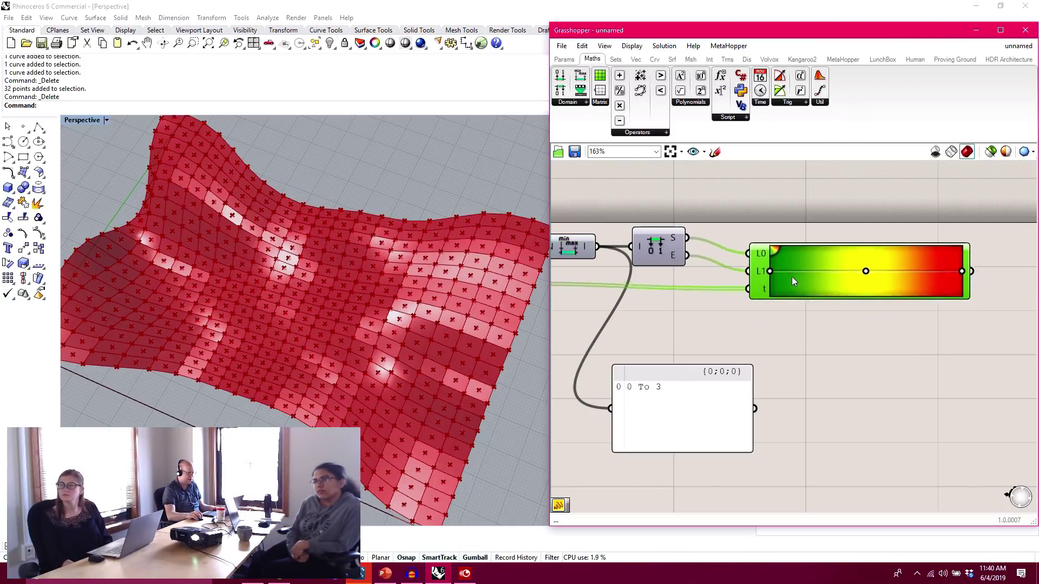
- Add a Custom Preview component to the canvas near the Quad Panels component
scroll(753, 316, down, 3)
right_drag(752, 316, 985, 332)
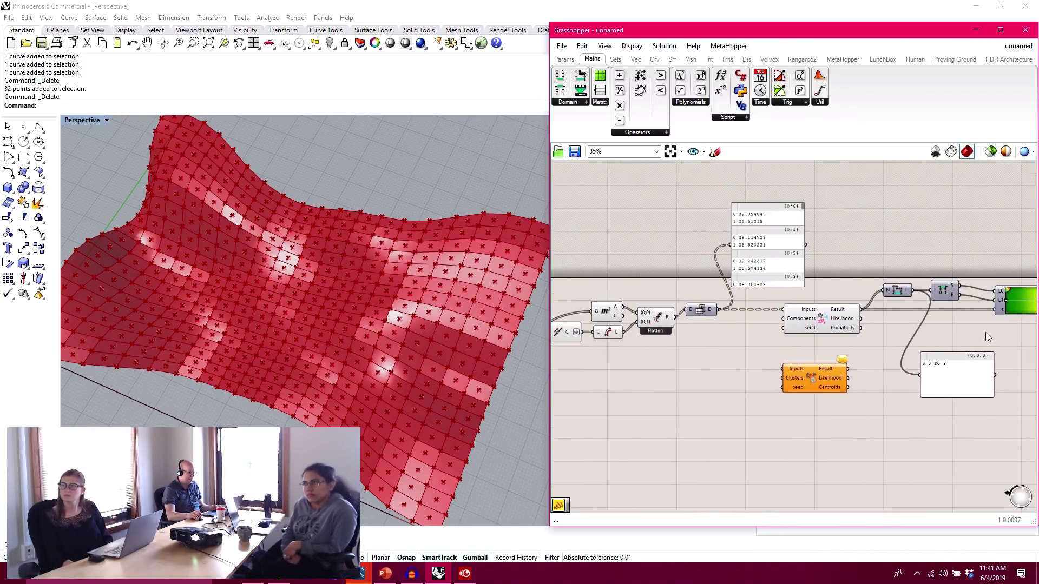
right_drag(726, 291, 886, 284)
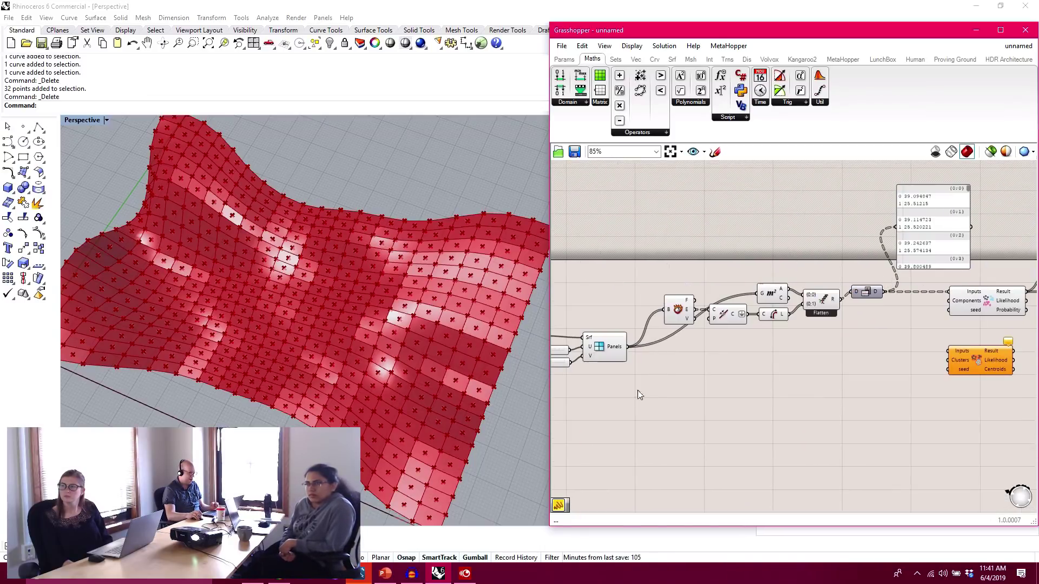
scroll(696, 335, up, 3)
click(700, 330)
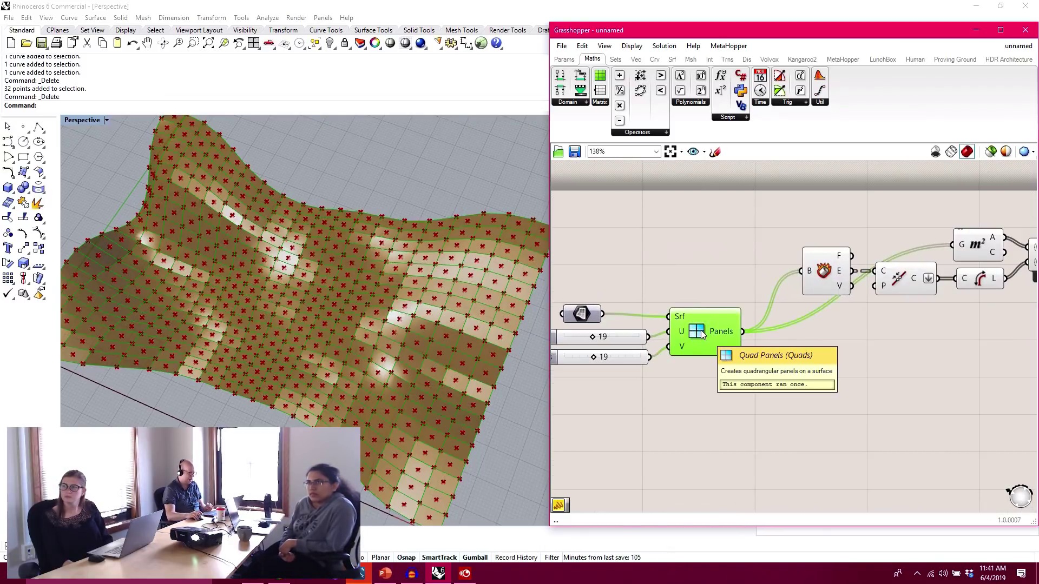
mouse_move(731, 335)
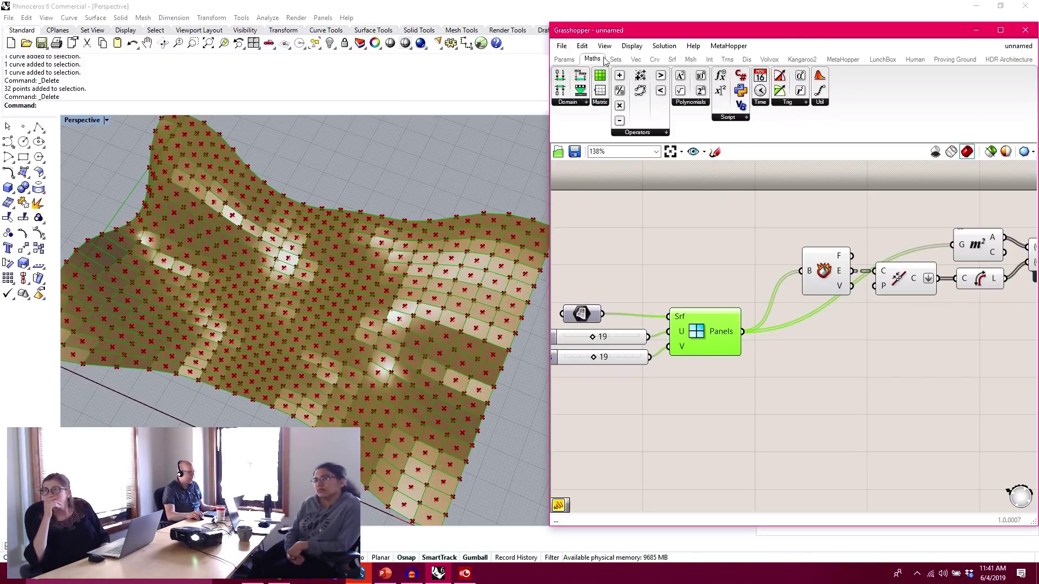
click(564, 59)
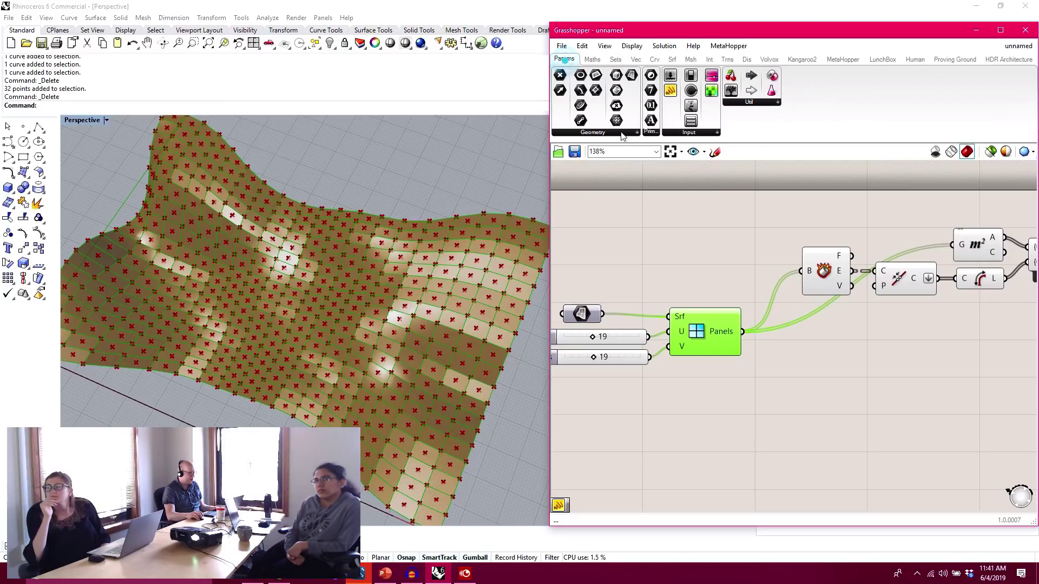
click(713, 132)
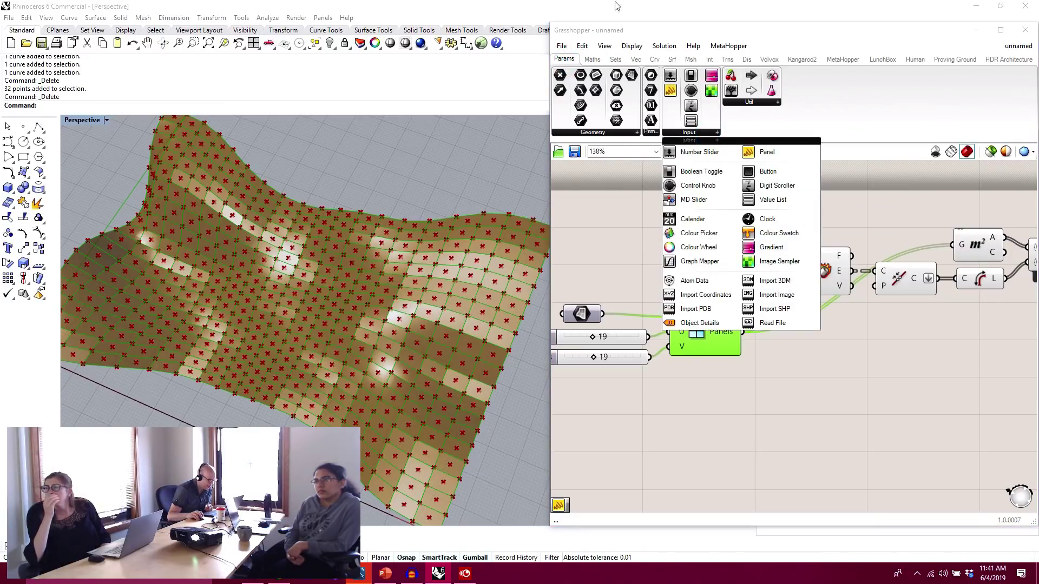
click(747, 59)
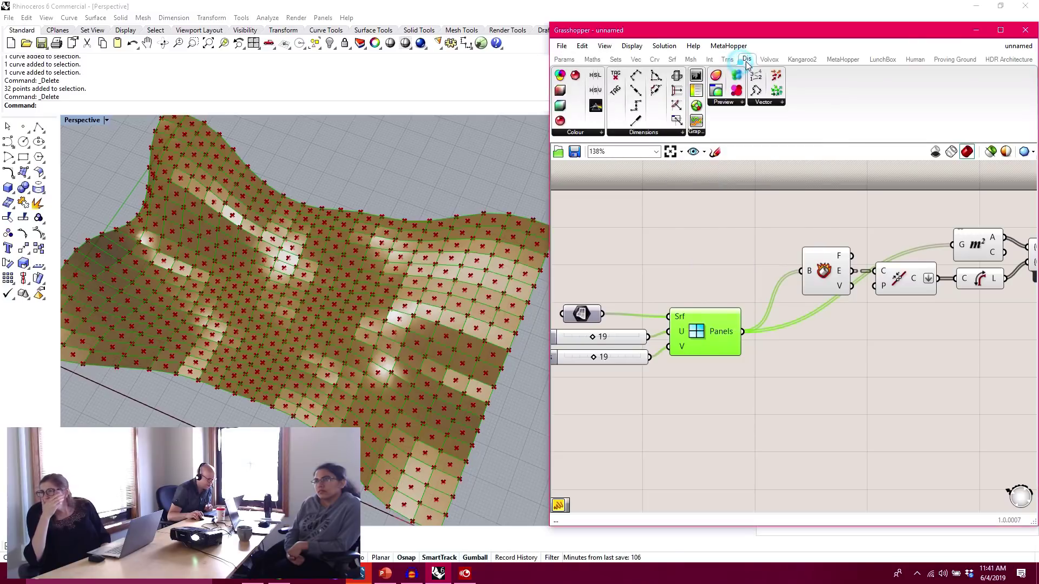
click(735, 103)
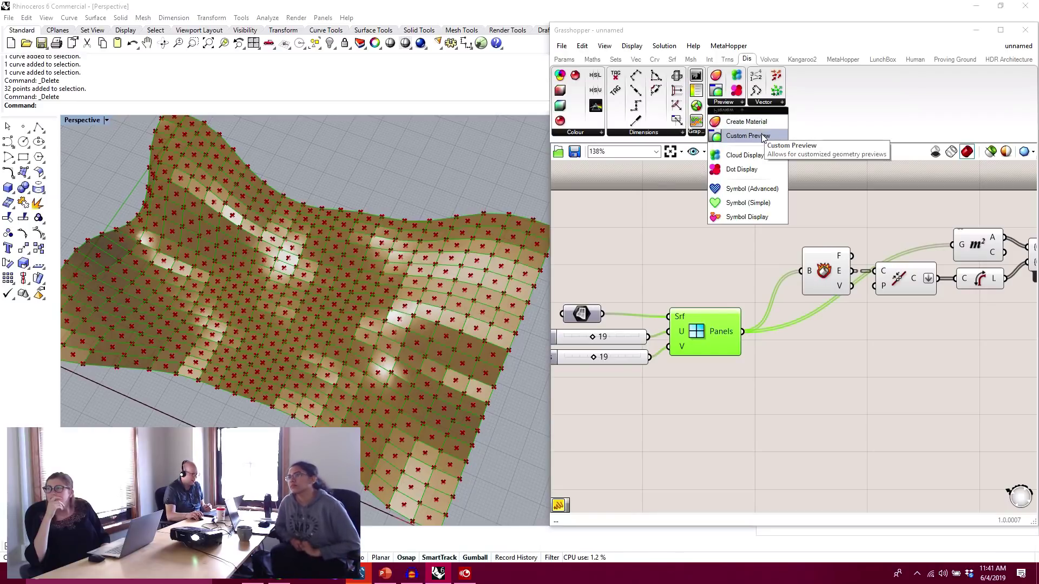
drag(764, 136, 877, 379)
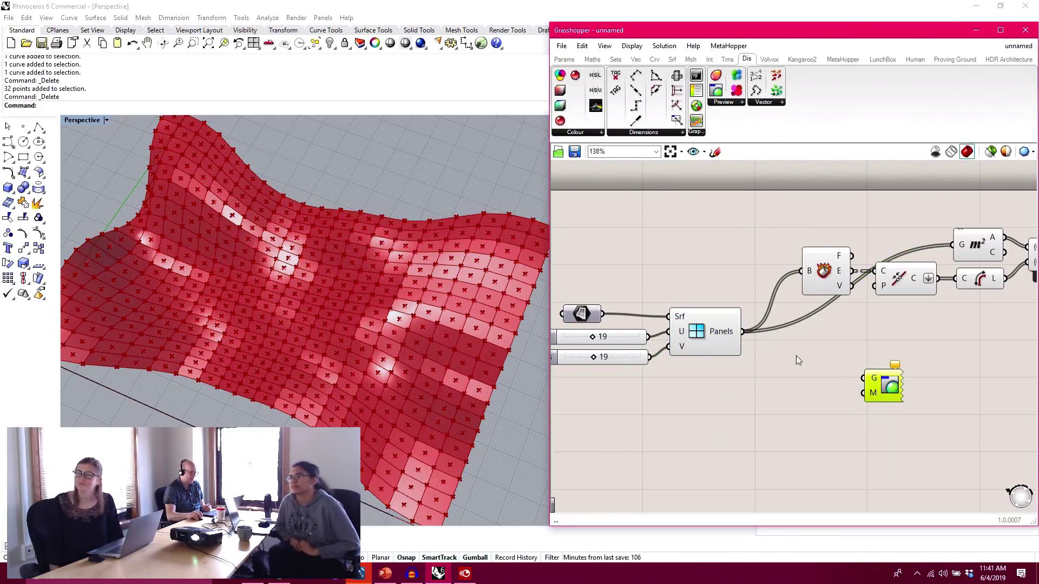
- Connect the Quad Panels output to the Custom Preview's G input and turn off the Quad Panels preview
drag(745, 331, 923, 377)
click(921, 357)
click(970, 478)
right_click(702, 326)
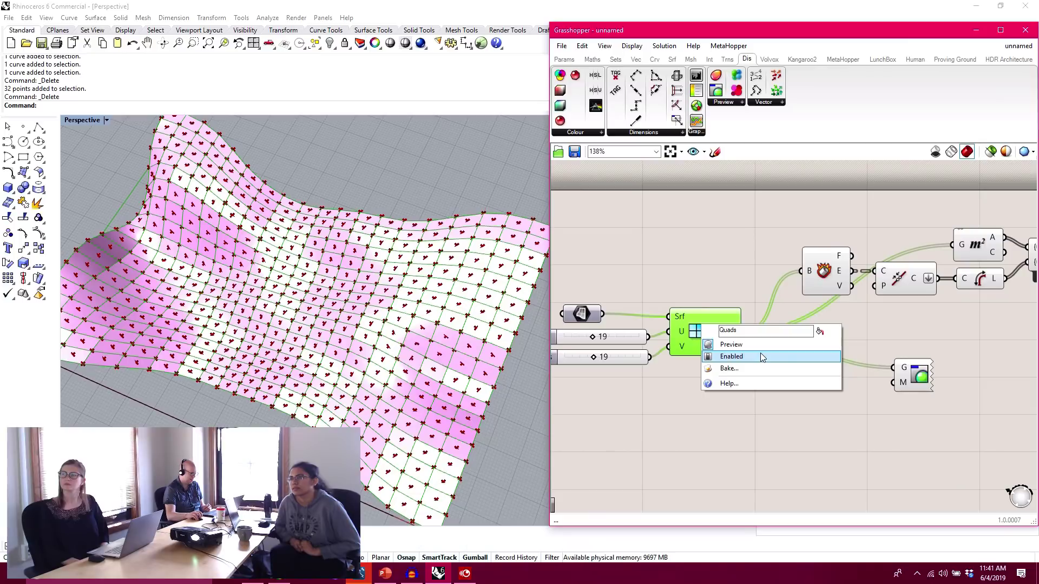
click(748, 356)
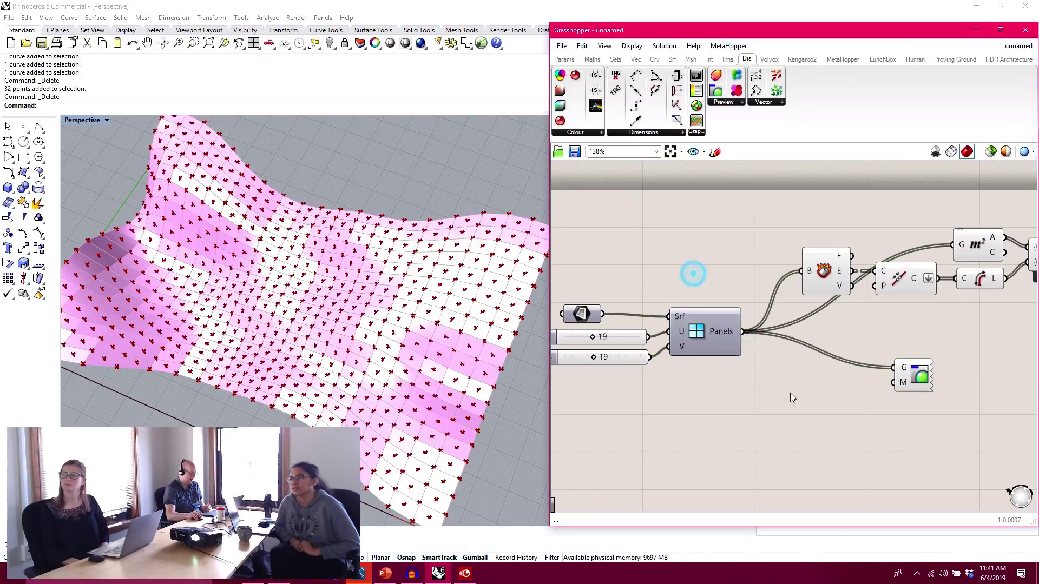
- Move the Custom Preview next to the gradient's output and connect the gradient to its M input
drag(905, 380, 915, 380)
right_drag(243, 335, 345, 294)
click(843, 431)
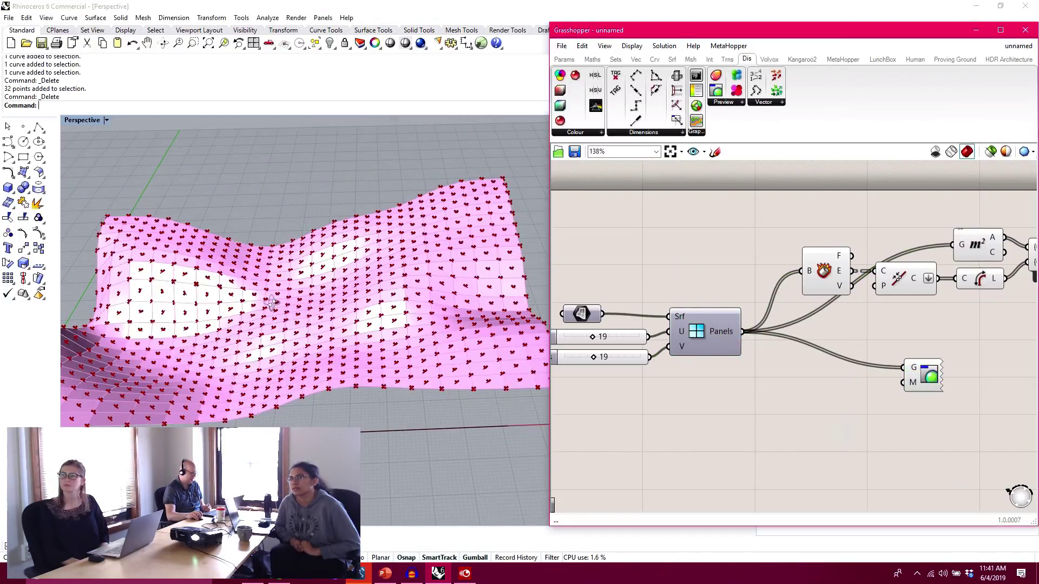
right_drag(200, 311, 307, 317)
right_drag(788, 429, 701, 422)
scroll(782, 391, down, 4)
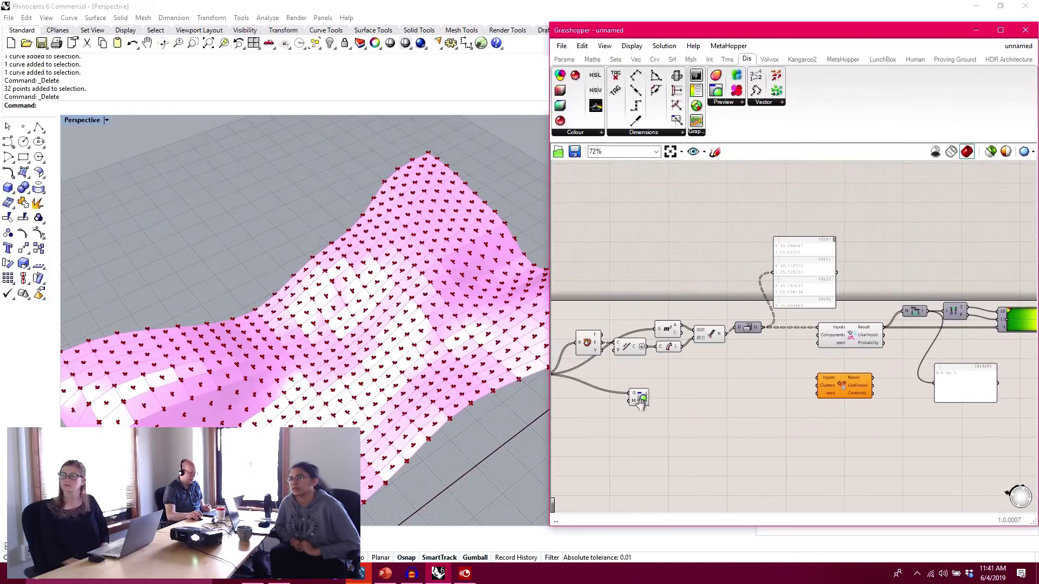
drag(642, 401, 1015, 323)
scroll(1015, 323, up, 5)
right_drag(943, 372, 917, 414)
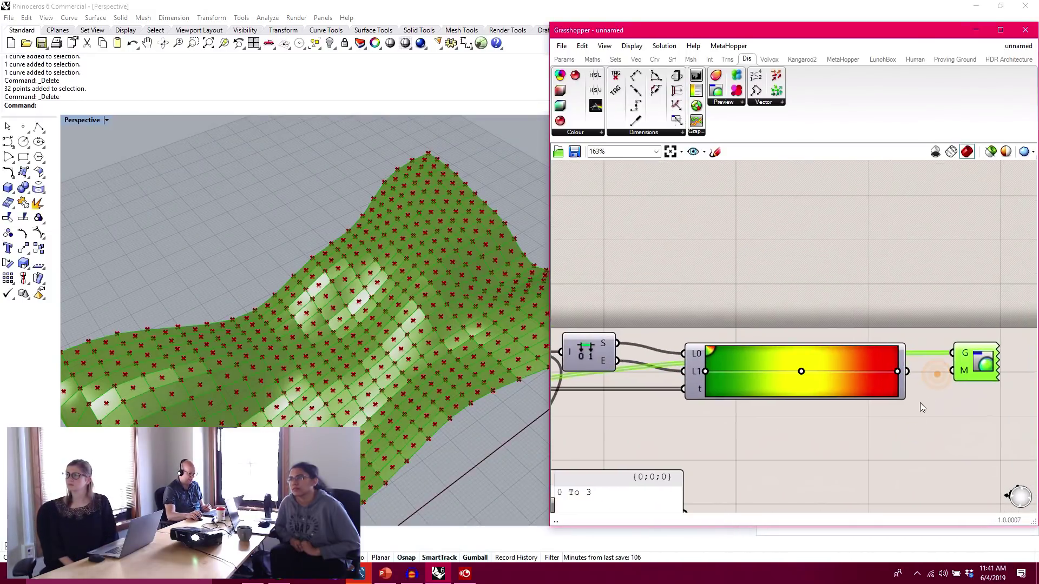
click(954, 406)
- Examine the cluster colours across the surface panels and the clustering component that drives them
right_drag(348, 292, 367, 318)
scroll(367, 318, down, 2)
right_drag(317, 367, 368, 379)
right_drag(760, 454, 973, 365)
right_drag(790, 362, 969, 361)
right_drag(751, 363, 867, 373)
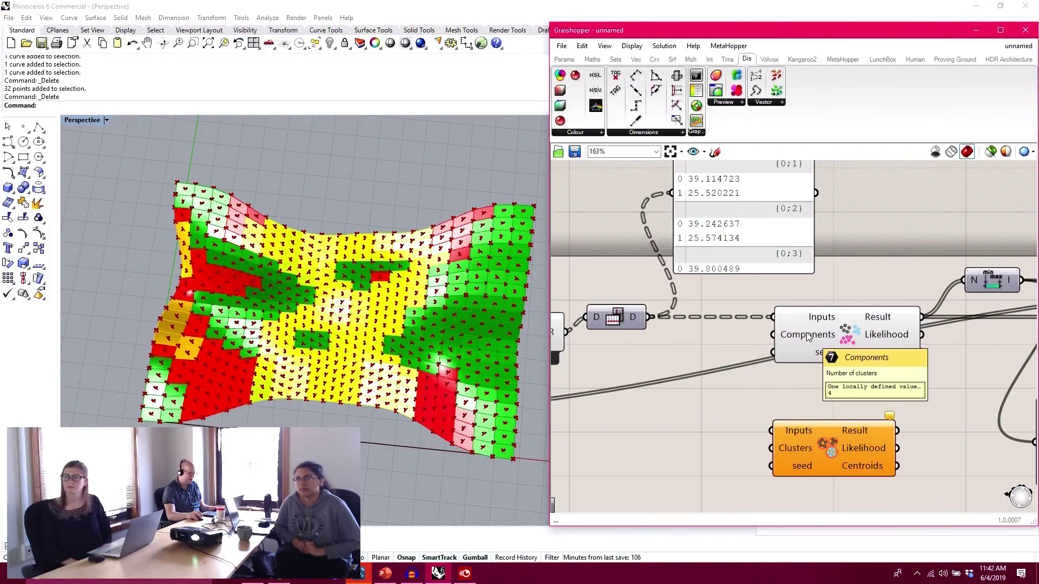
right_drag(378, 303, 426, 304)
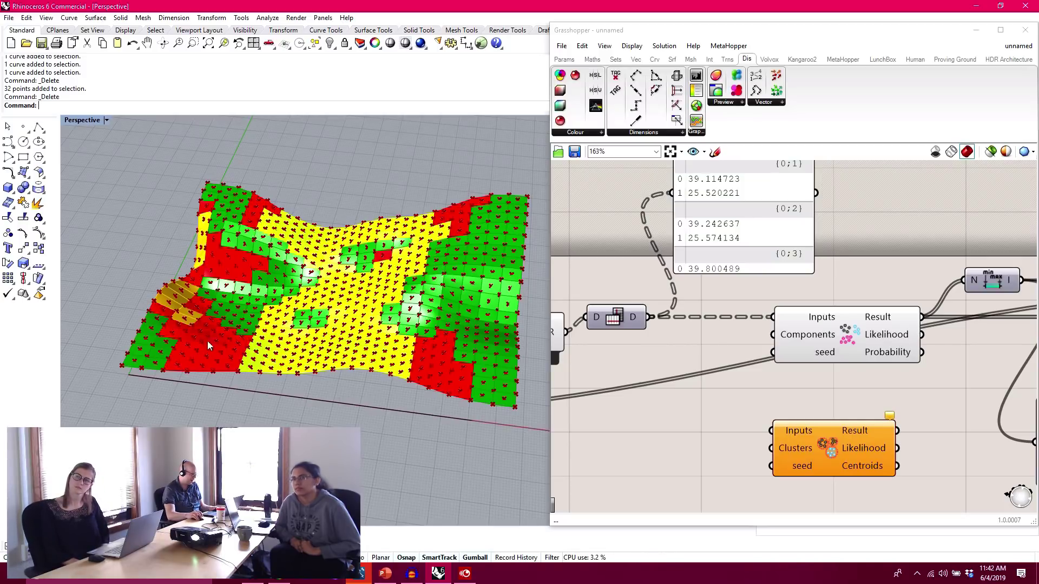
right_drag(322, 302, 343, 338)
- Add an integer number slider with a maximum of 20 near the upper clustering component
right_drag(771, 365, 787, 348)
click(562, 59)
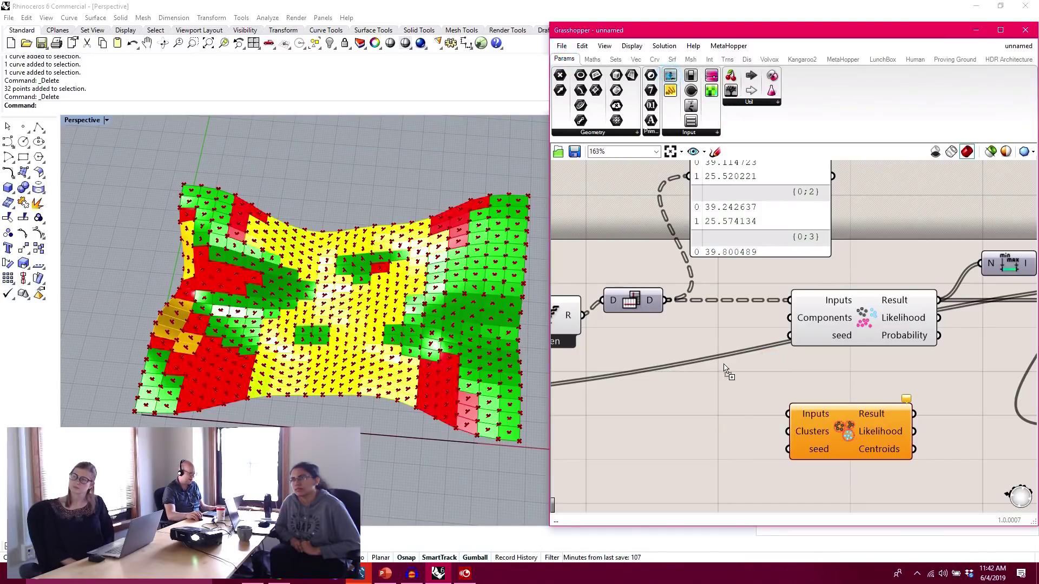
drag(725, 371, 632, 383)
double_click(633, 383)
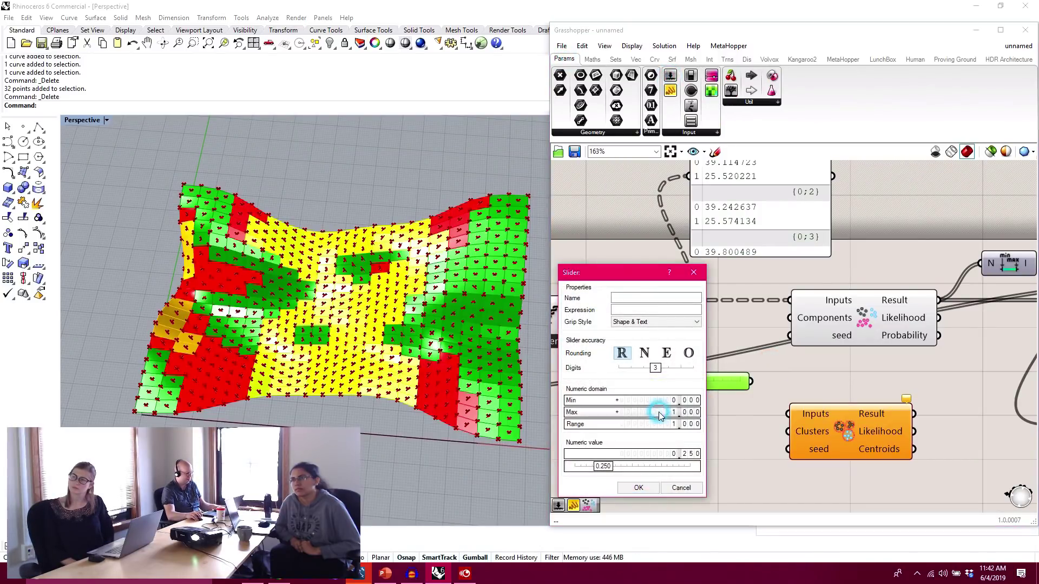
double_click(660, 415)
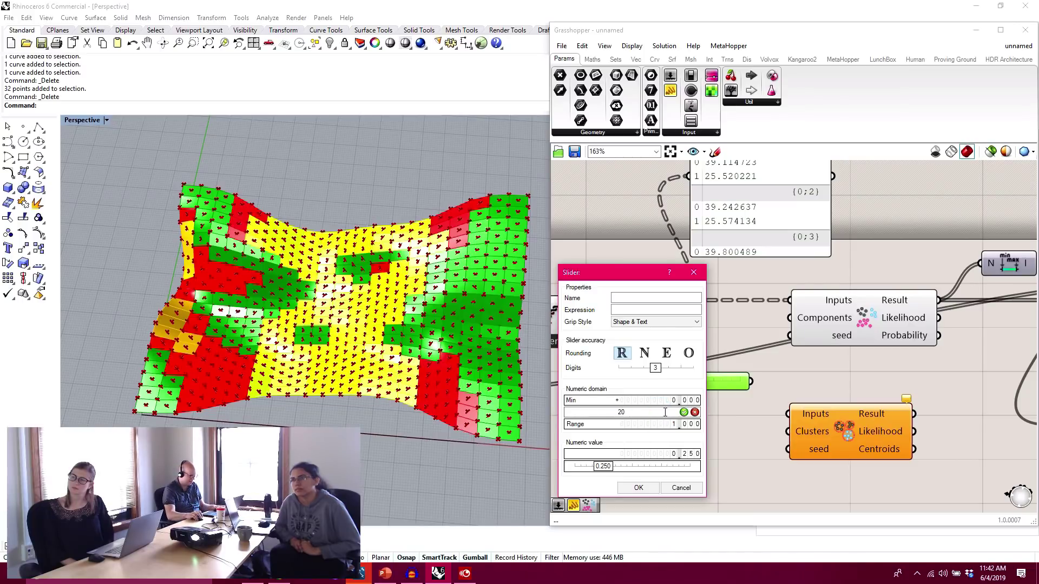
click(653, 361)
click(639, 488)
- Connect the slider to the upper clustering component's Components input and set it to 10
drag(709, 378, 718, 349)
drag(765, 354, 790, 320)
drag(693, 355, 736, 359)
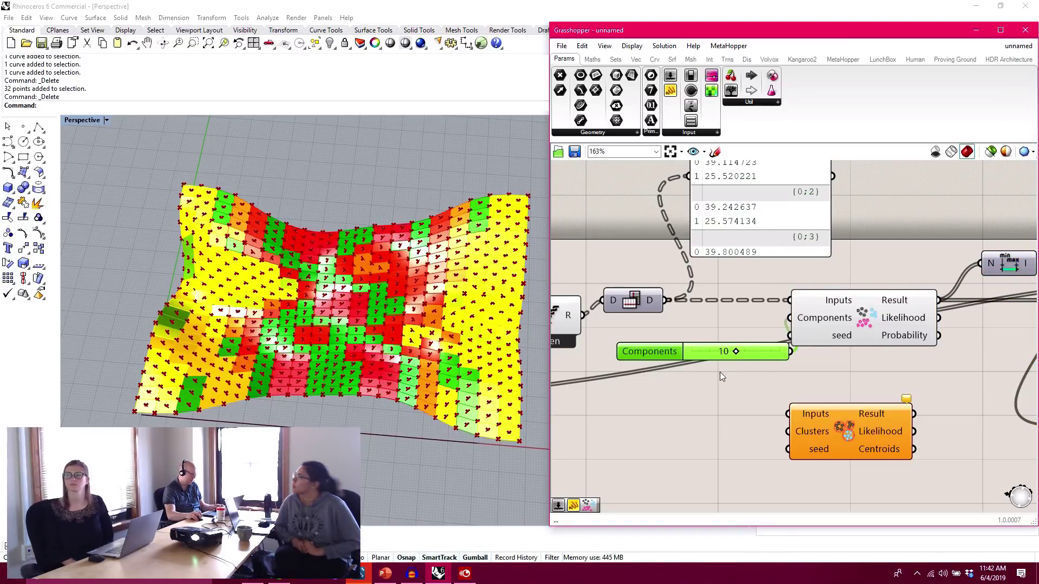
click(720, 372)
- Examine how the ten clusters are distributed over the surface and review the area and edge-length inputs
right_drag(382, 306, 331, 298)
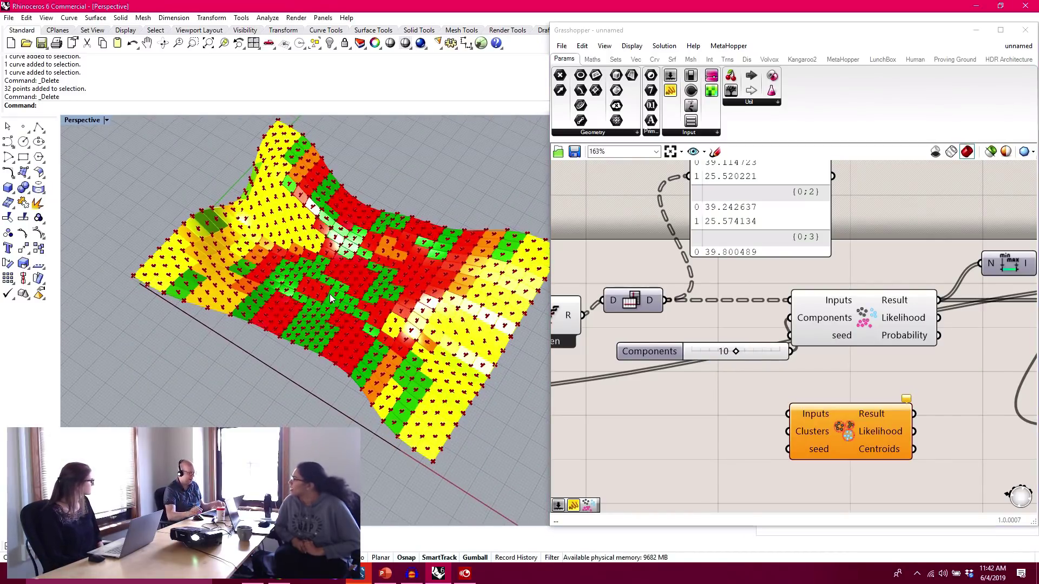
right_drag(321, 275, 421, 258)
scroll(349, 273, up, 5)
right_drag(750, 210, 893, 260)
right_drag(474, 323, 328, 277)
scroll(355, 227, down, 5)
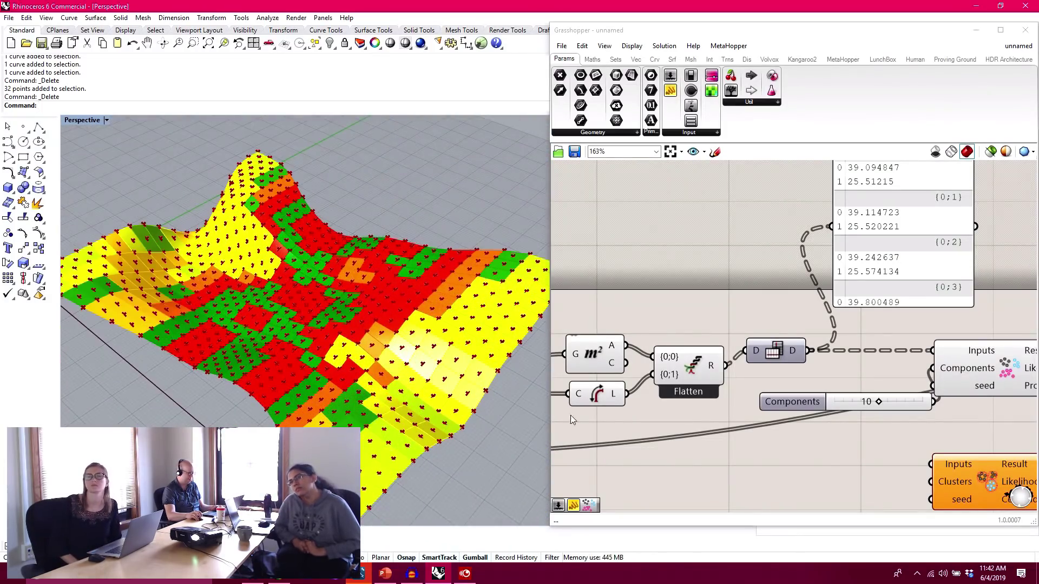
click(734, 431)
scroll(790, 388, down, 2)
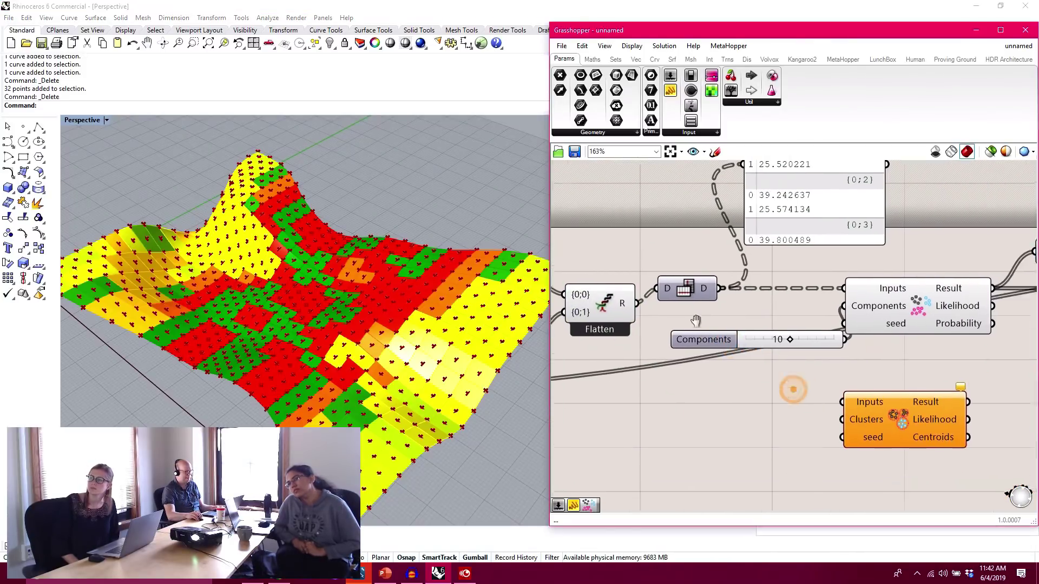
- Set the Components slider to 4 and shift the upper clustering component slightly away from it
right_drag(858, 321, 701, 362)
drag(715, 364, 642, 349)
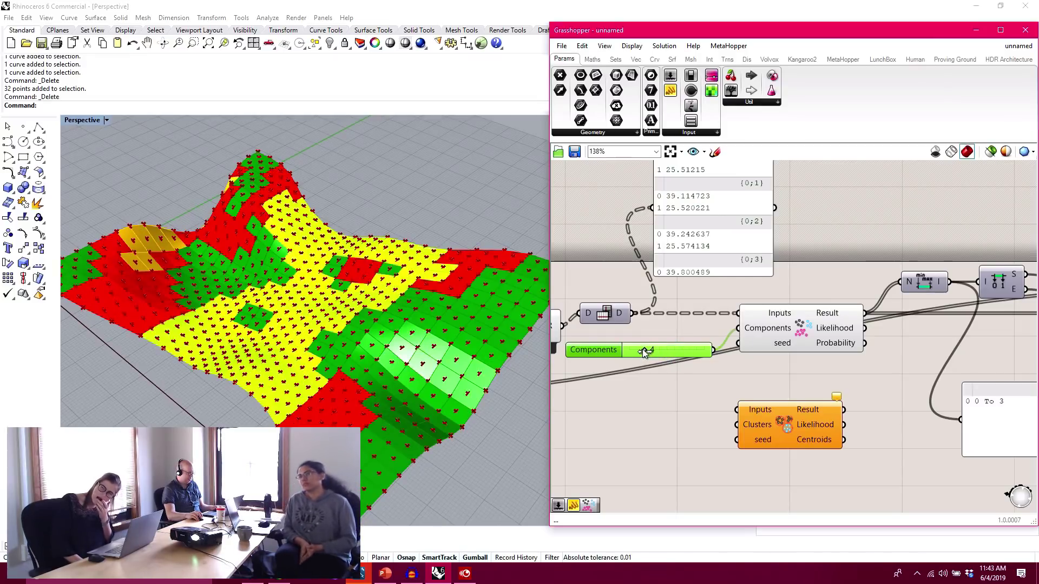
right_drag(246, 178, 256, 203)
drag(809, 341, 818, 340)
click(732, 303)
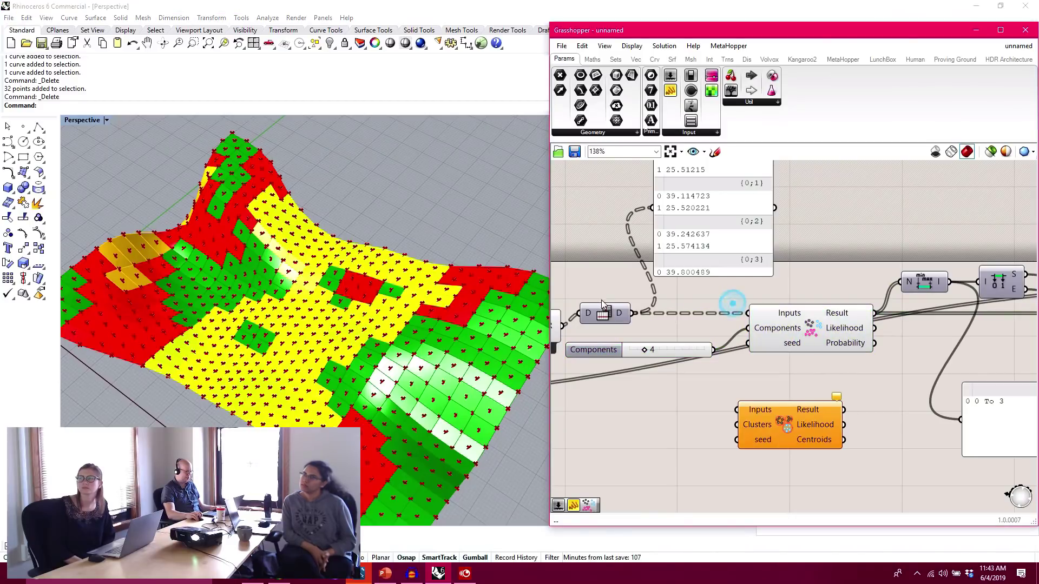
- Connect the area and length data and the slider to the lower clustering component's Inputs and Clusters, and move the slider down between both components
drag(634, 315, 695, 313)
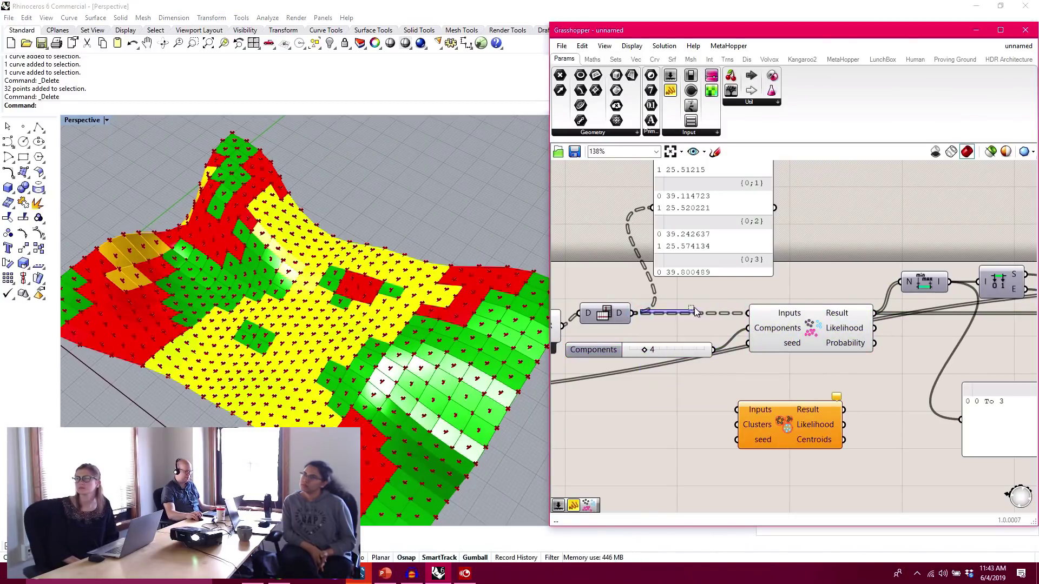
click(817, 335)
drag(634, 313, 737, 410)
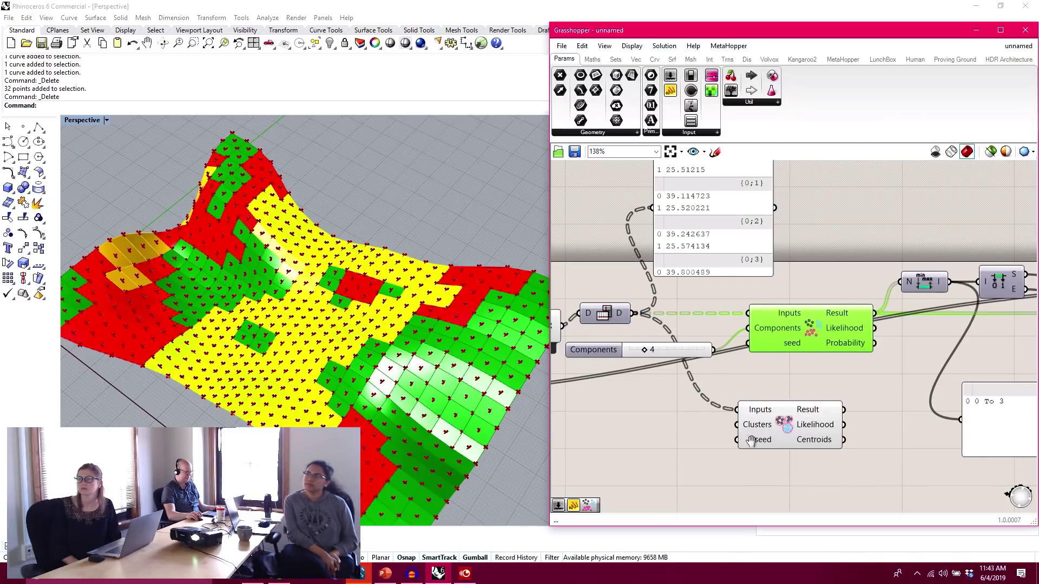
right_drag(751, 441, 796, 437)
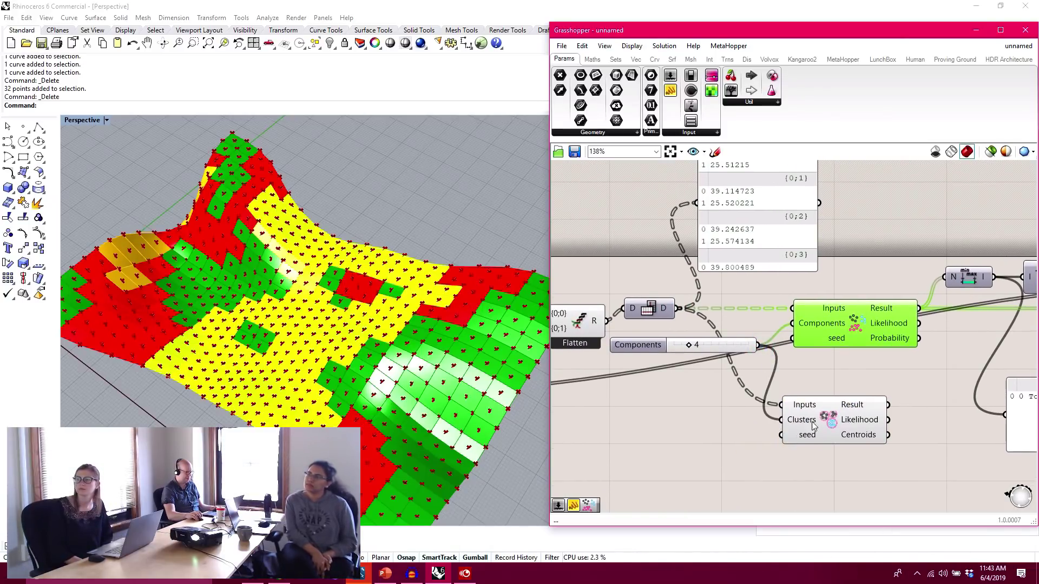
drag(729, 345, 703, 395)
click(846, 383)
- Move the domain panel farther along the canvas and bring the lower clustering component closer beneath the upper one
right_drag(1031, 413, 849, 399)
scroll(849, 399, down, 1)
right_drag(816, 365, 818, 372)
drag(842, 412, 976, 421)
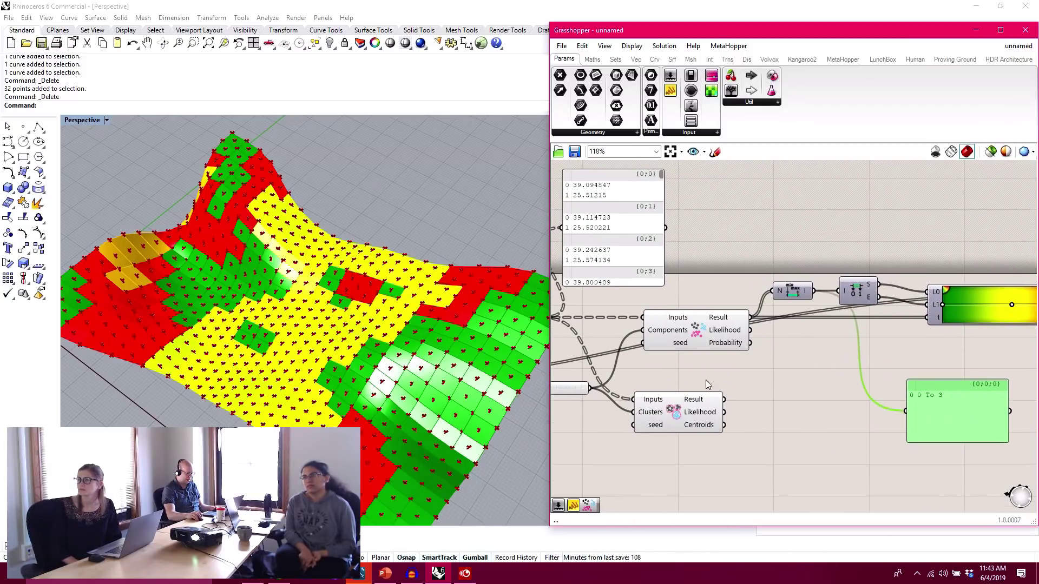
drag(681, 422, 697, 401)
click(780, 381)
- Add a Number parameter fed by the upper clustering Result and connect it to Bounds and the gradient's t input
right_drag(812, 353, 794, 368)
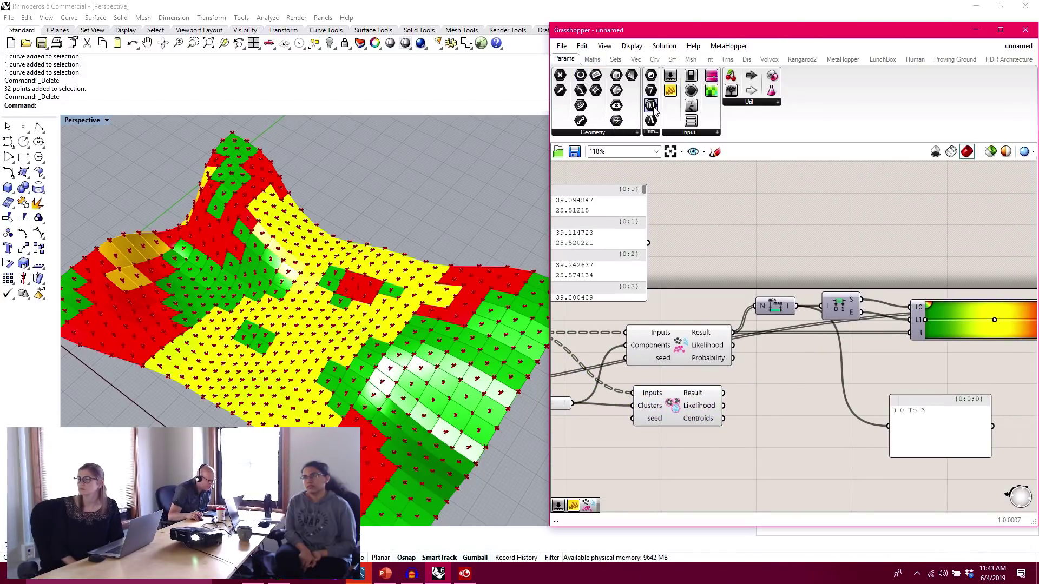
drag(773, 376, 757, 375)
scroll(774, 374, up, 3)
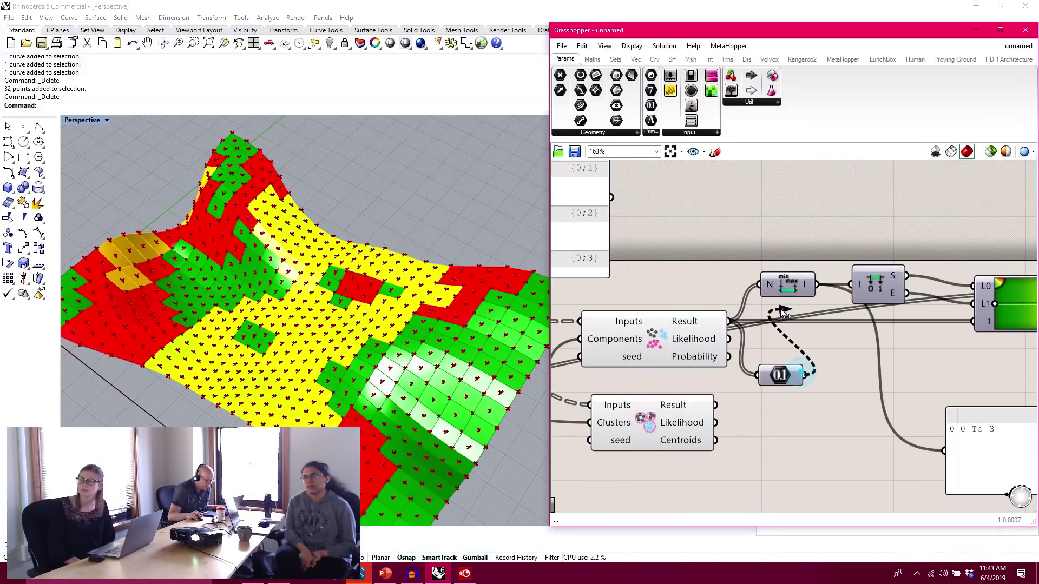
drag(782, 313, 760, 284)
drag(804, 375, 974, 322)
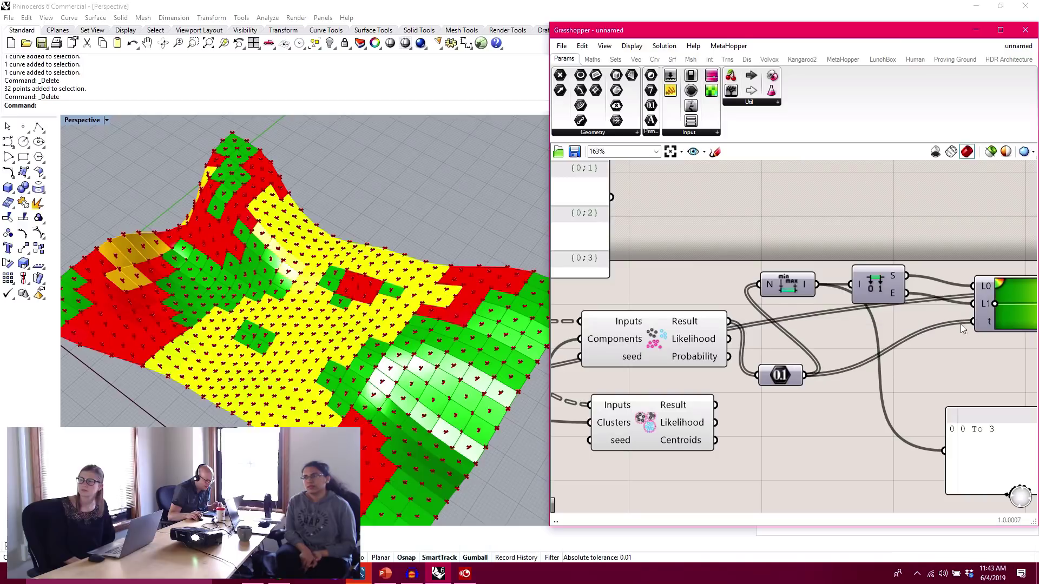
drag(781, 372, 798, 381)
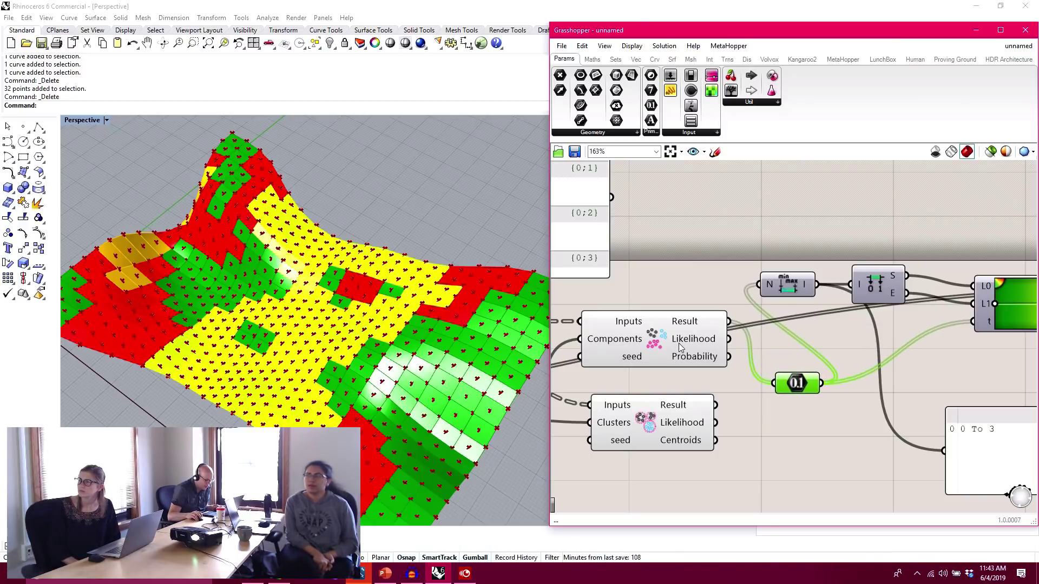
- Try the lower clustering component's Result as the Number parameter's source and undo the rewiring
click(696, 346)
drag(716, 405, 774, 396)
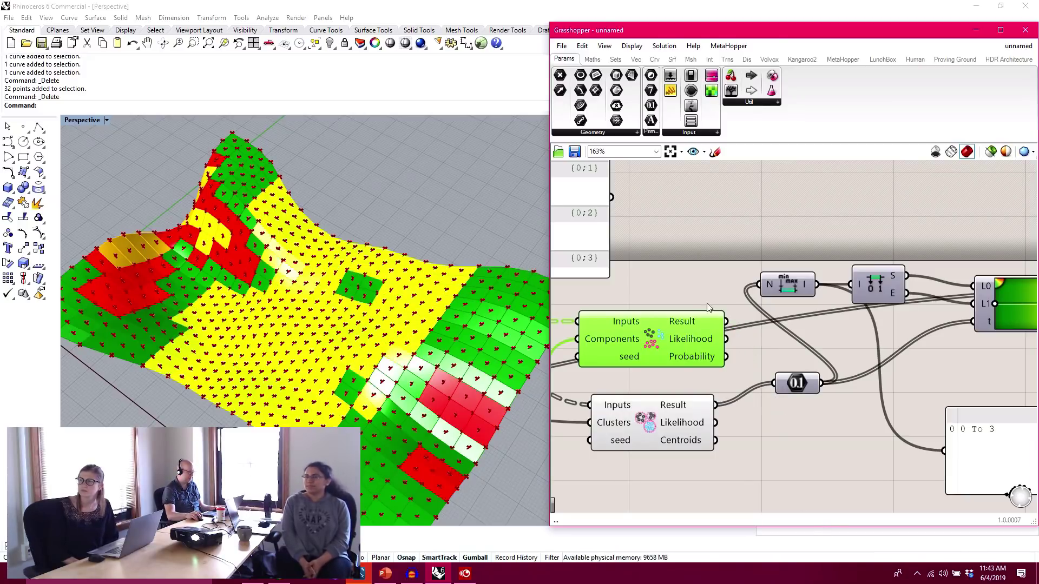
key(ctrl+z)
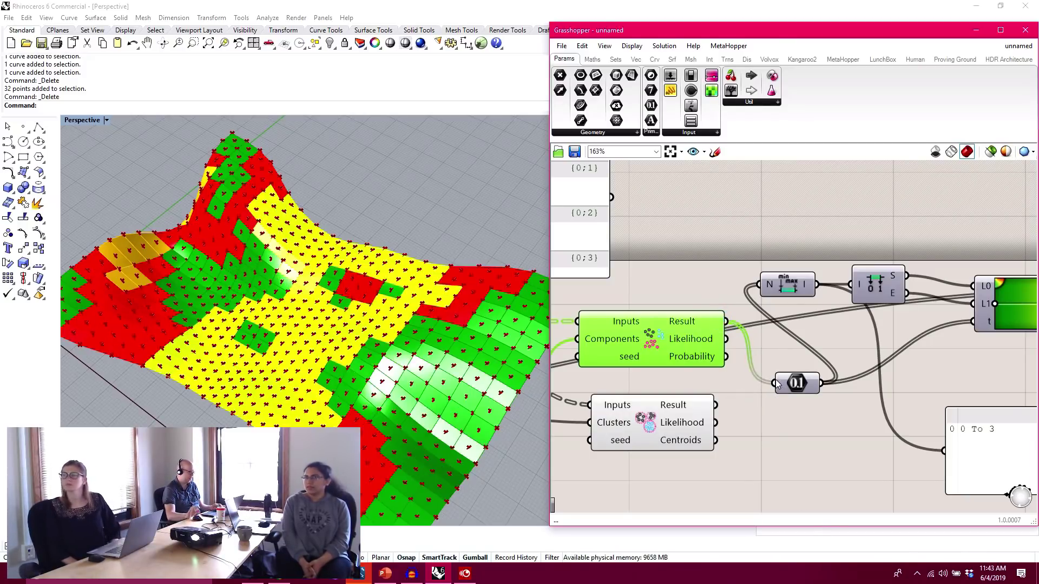
- Set the # of Clusters slider to 8
right_drag(666, 358, 824, 328)
scroll(823, 328, down, 1)
drag(650, 393, 673, 384)
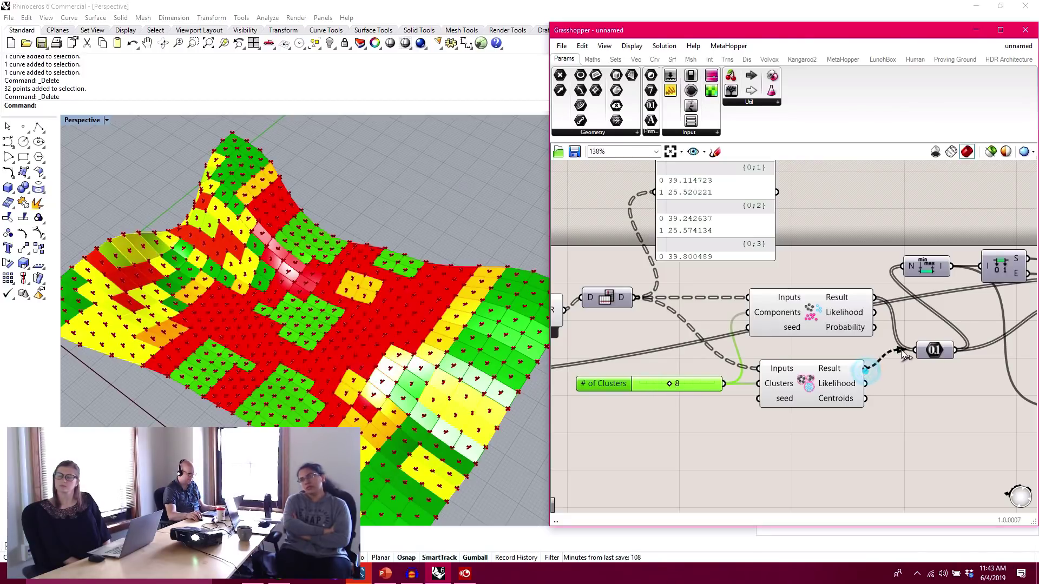
- Switch the Number parameter's source between the upper and lower clustering Results for comparison, leaving the lower Result connected
drag(903, 353, 907, 367)
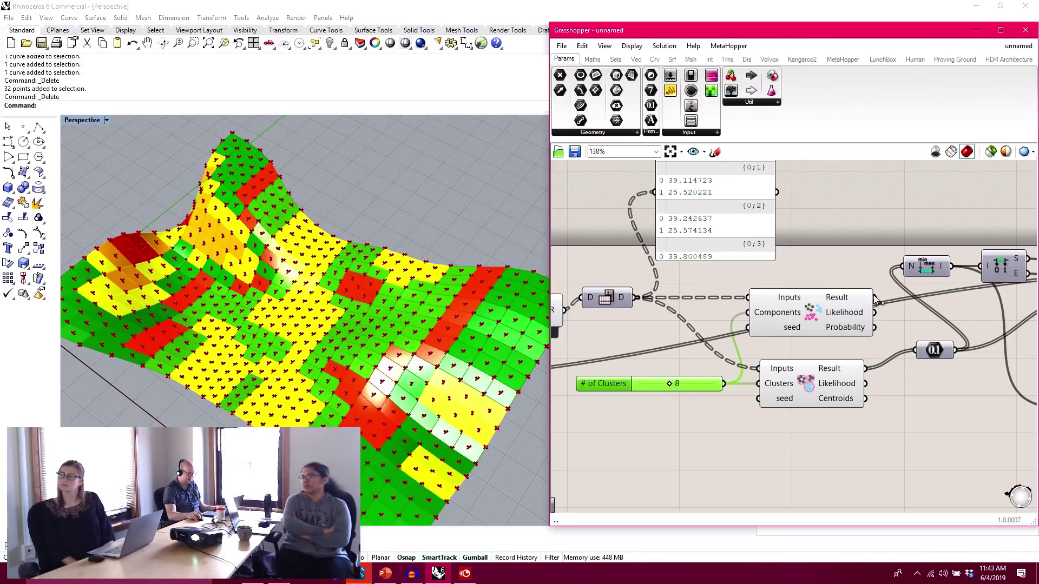
drag(917, 345, 917, 345)
drag(866, 369, 916, 350)
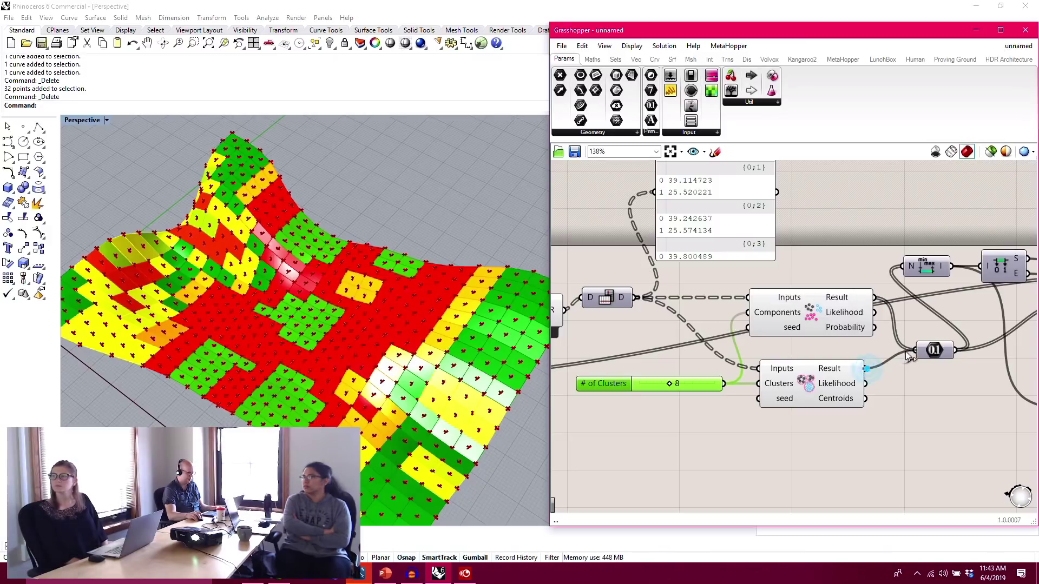
click(924, 310)
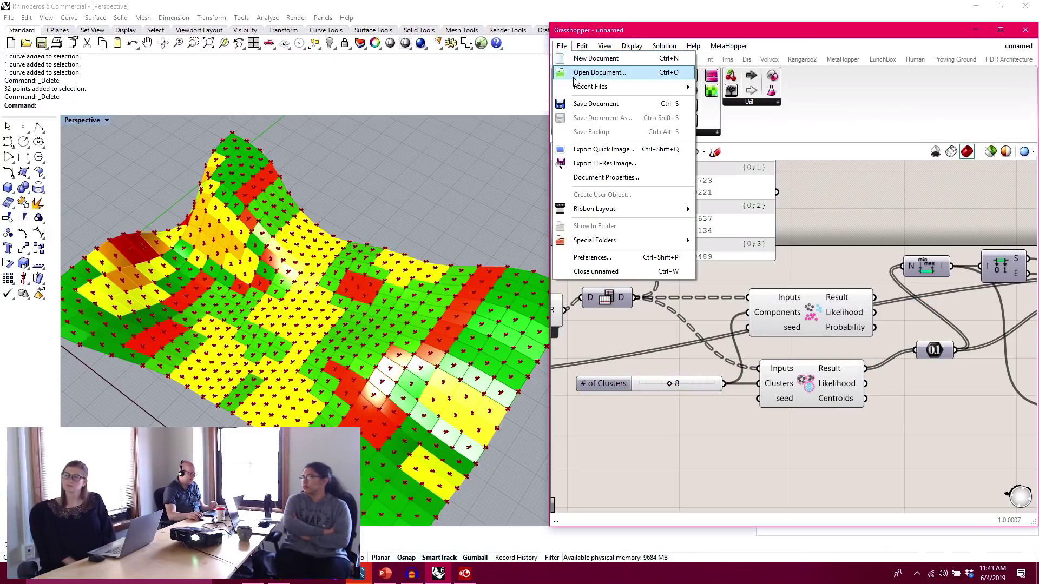
- Open the definition Panelization.gh from the 02 - Clustering folder inside LunchBoxML
click(616, 75)
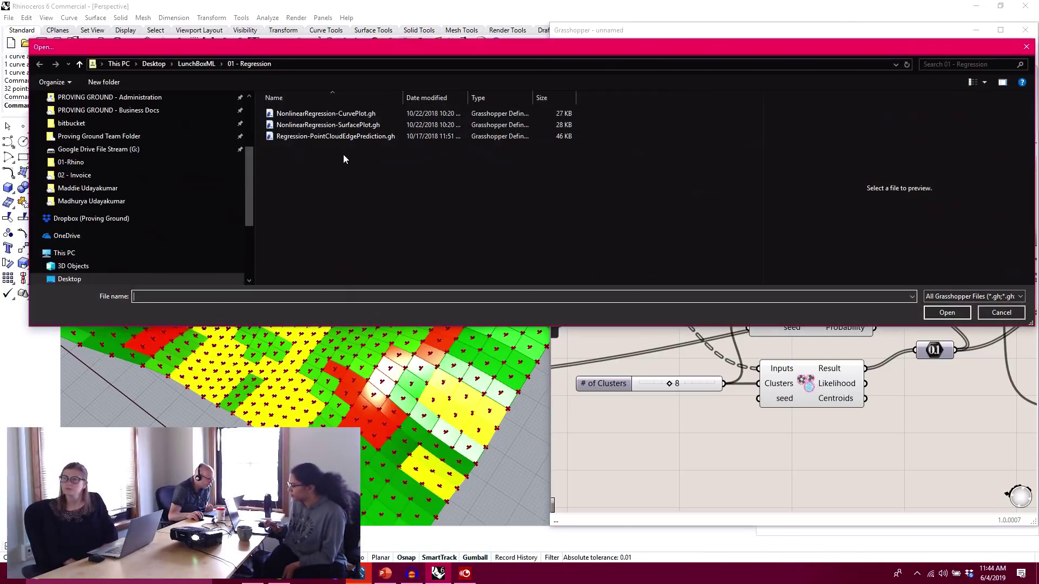
click(189, 64)
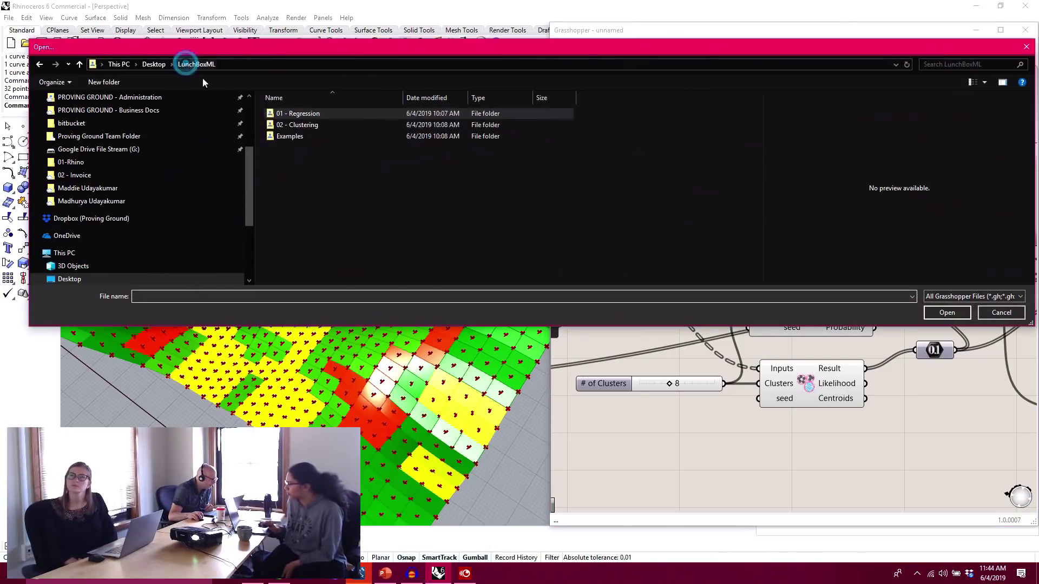
double_click(313, 125)
click(319, 114)
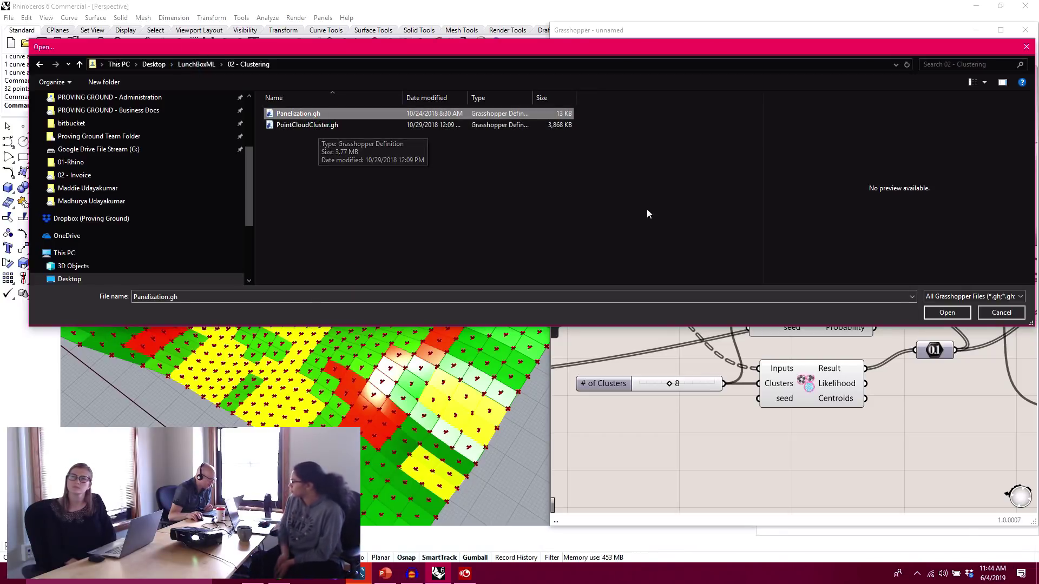
click(947, 312)
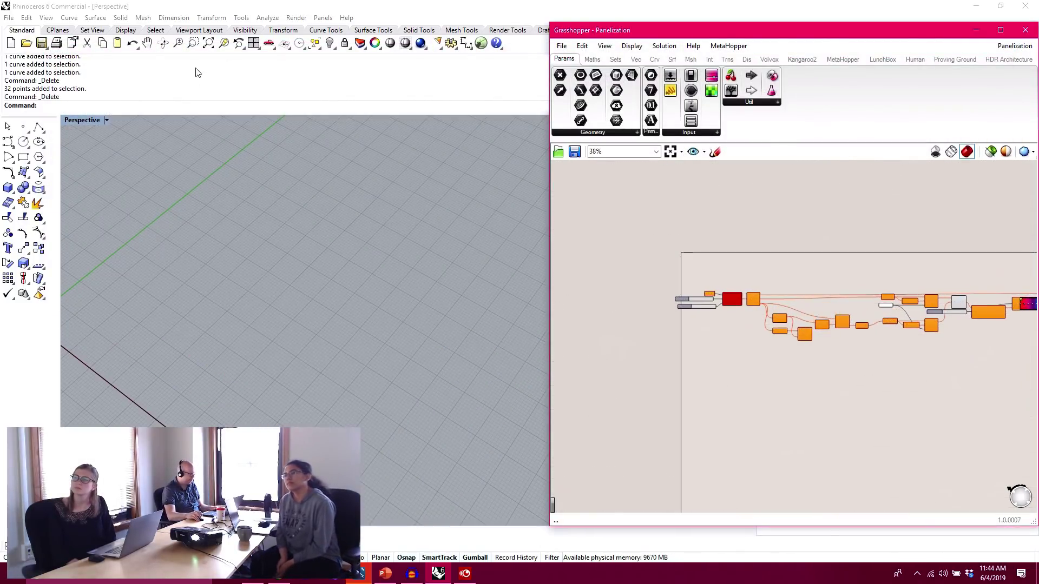
- Show the hidden surface in Rhino and assign it to the Panelization definition's Srf parameter as its single surface
right_click(330, 43)
right_drag(944, 435, 884, 424)
scroll(800, 338, up, 7)
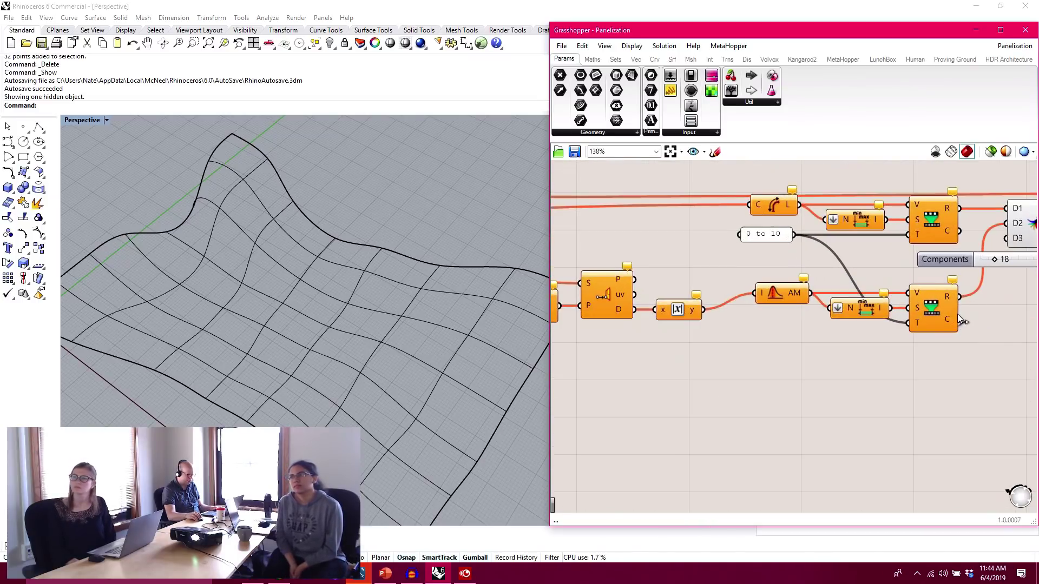
scroll(768, 271, down, 2)
right_drag(649, 260, 1005, 317)
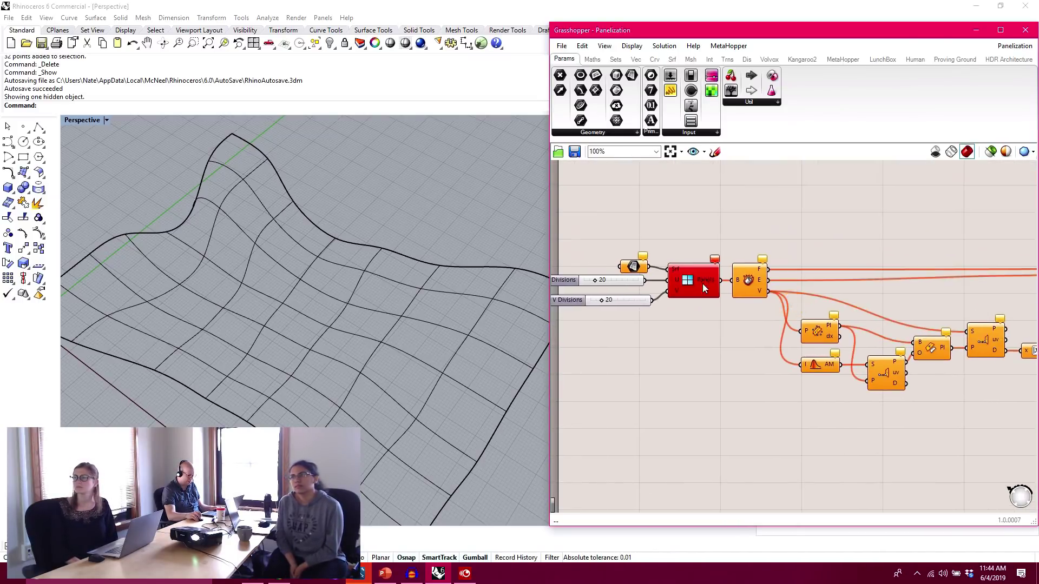
right_drag(573, 271, 716, 279)
right_click(780, 273)
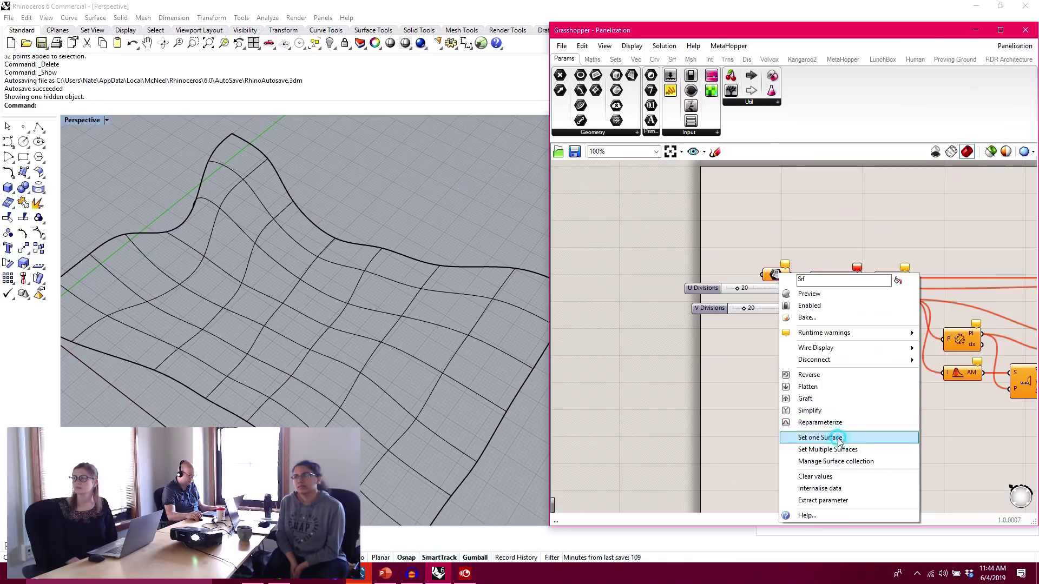
click(812, 437)
click(441, 321)
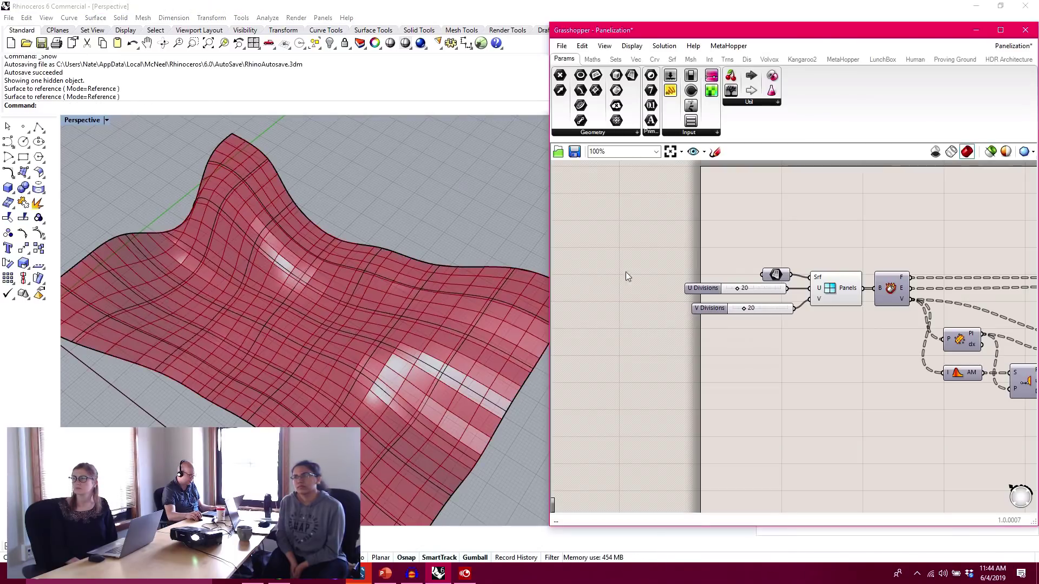
- Set the Components slider of the Panelization definition's clustering to 5 and inspect the coloured panels
right_drag(856, 385, 641, 353)
right_drag(989, 332, 868, 314)
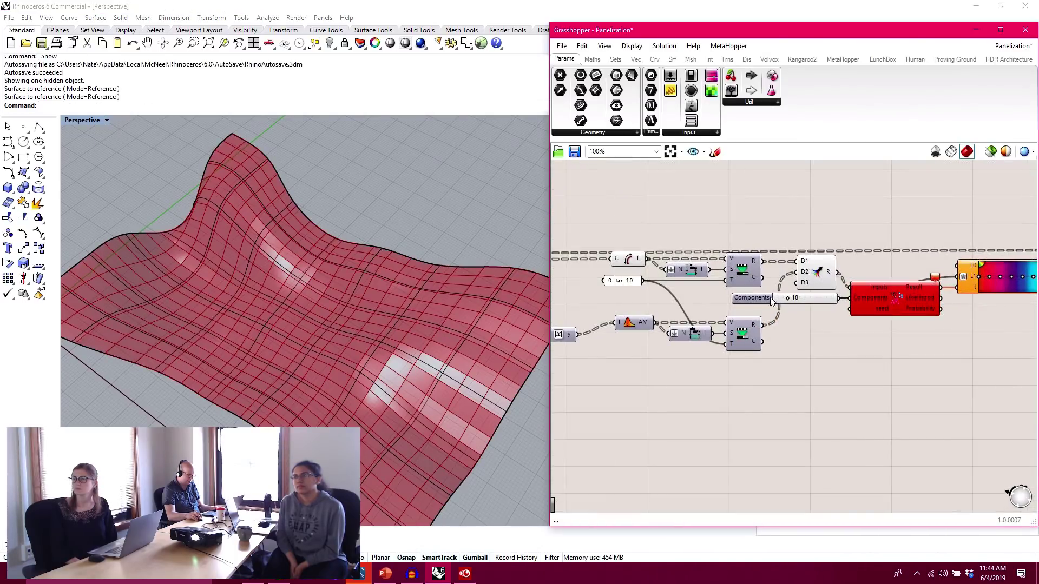
drag(788, 300, 784, 301)
scroll(772, 311, up, 5)
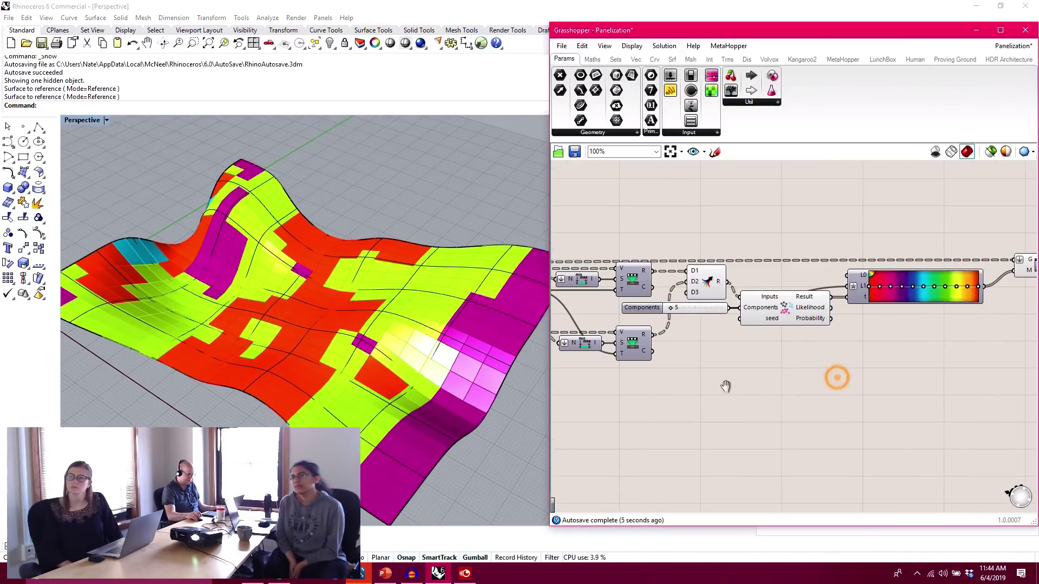
- Examine the Panelization definition's distance and averaging components, and switch to the unnamed definition to compare its area and length data
scroll(772, 311, down, 3)
right_drag(575, 276, 794, 323)
scroll(709, 301, up, 2)
right_drag(766, 388, 731, 390)
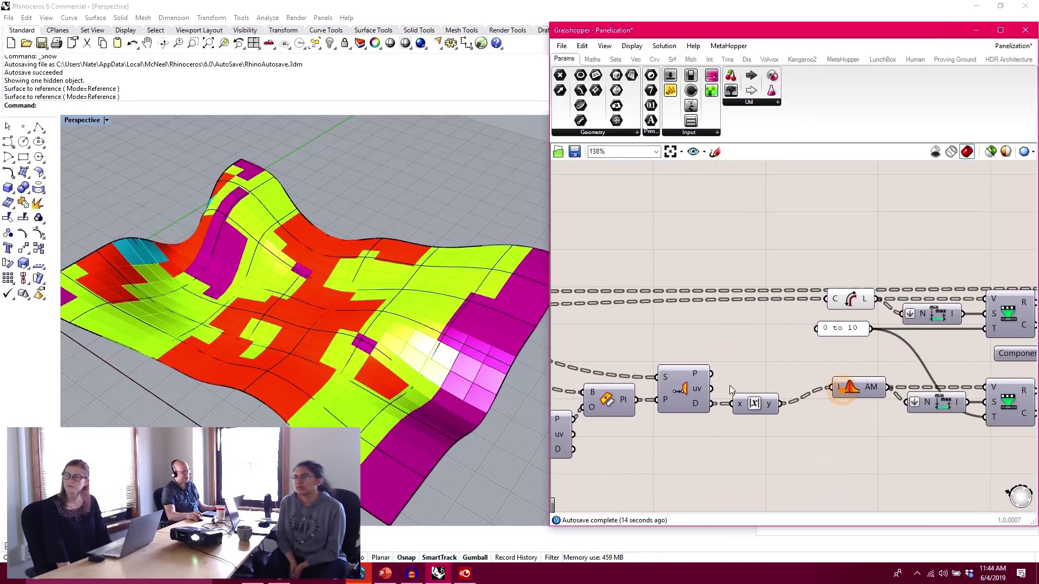
click(996, 54)
click(977, 152)
right_drag(909, 300, 991, 298)
right_drag(677, 331, 672, 365)
right_drag(849, 236, 843, 290)
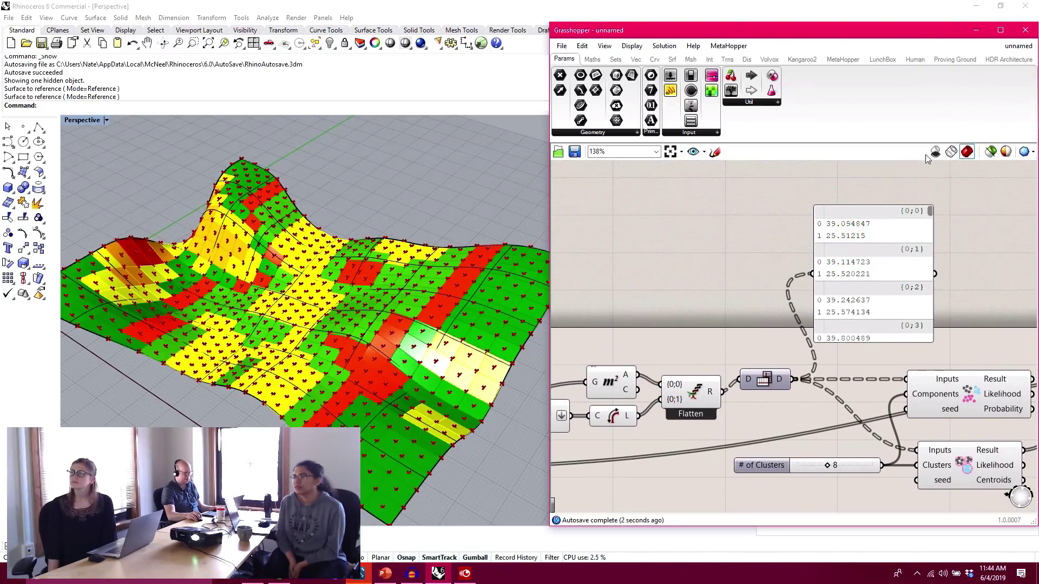
- Return to the Panelization definition and trace the panel distance and edge length data towards the clustering inputs
click(1015, 45)
click(980, 154)
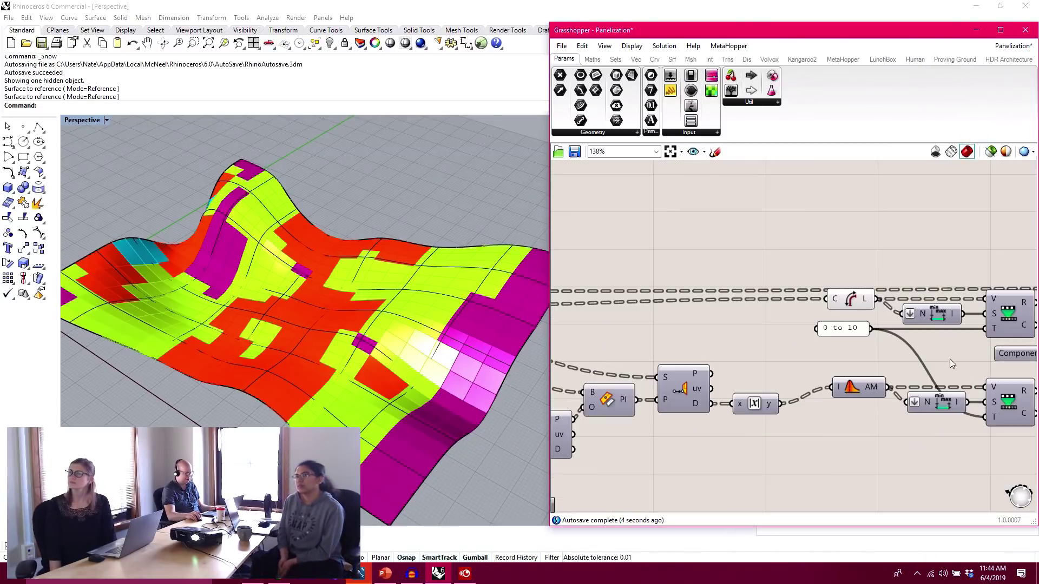
right_drag(838, 357, 932, 346)
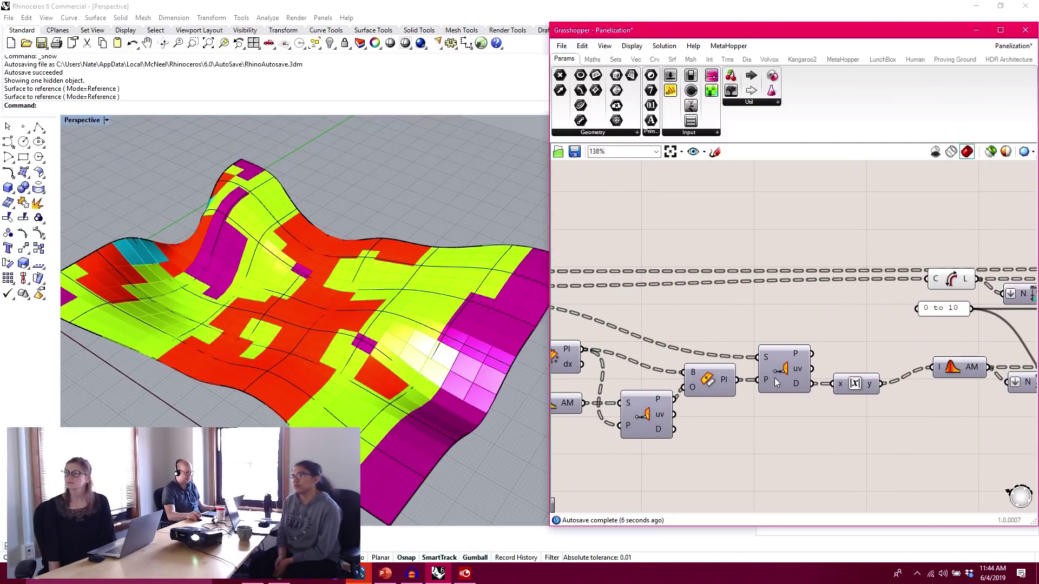
right_drag(833, 347, 636, 376)
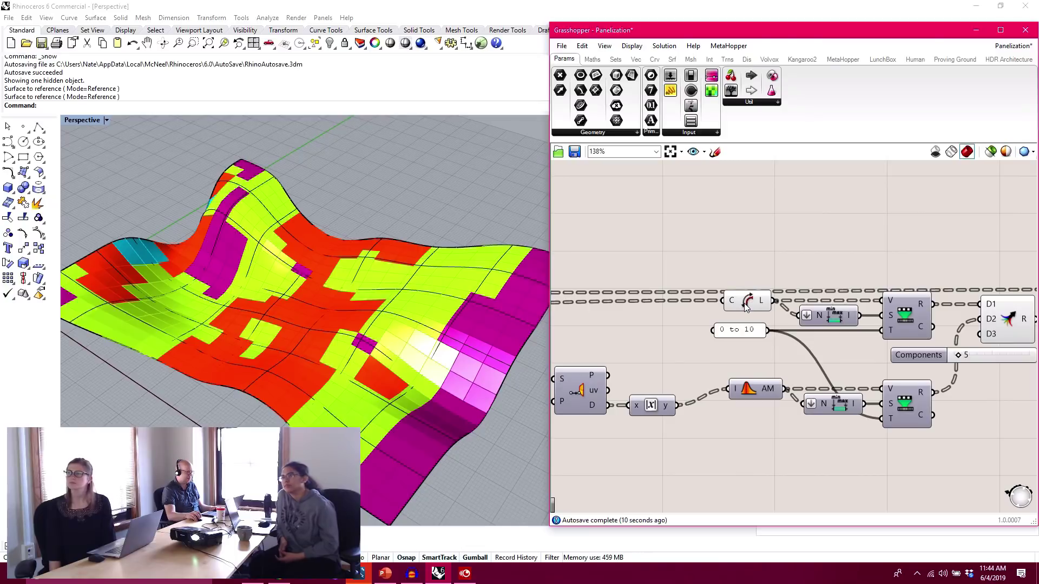
- Switch back to the unnamed definition and move the panel deconstruction, area, length and Flatten group slightly up the canvas
click(1013, 45)
click(993, 141)
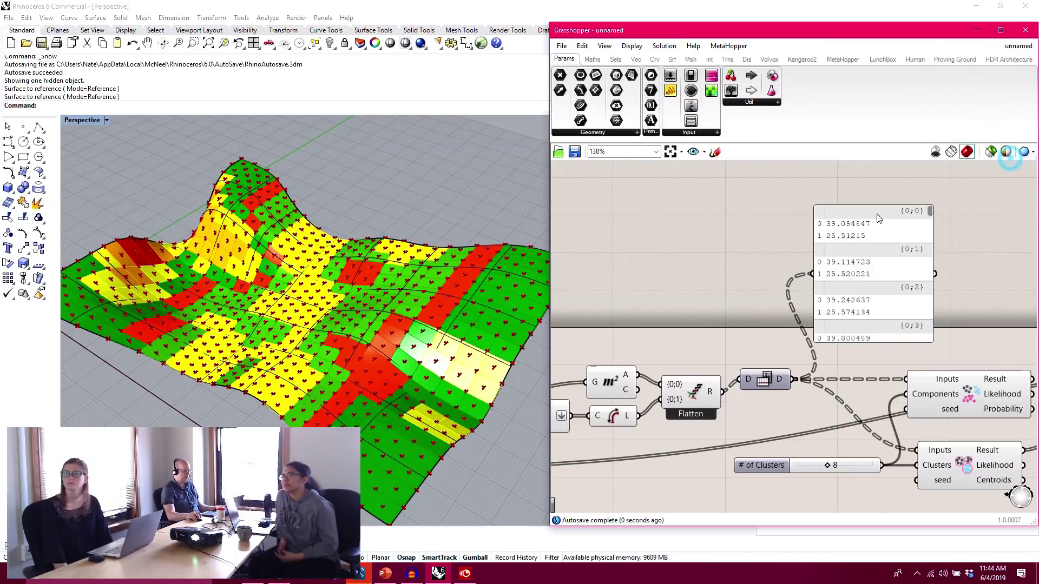
scroll(826, 421, down, 5)
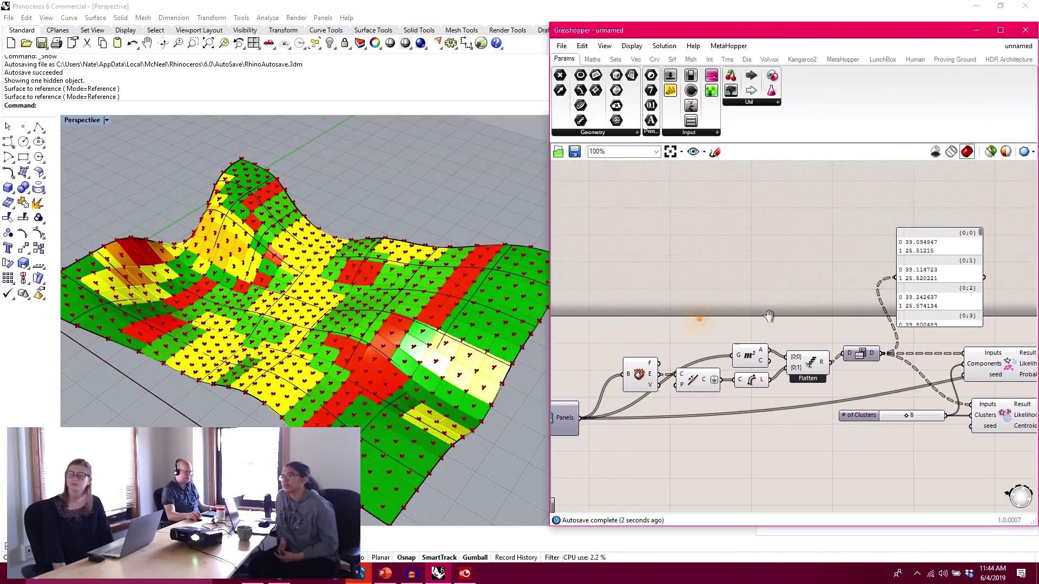
drag(823, 373, 620, 270)
drag(639, 348, 635, 324)
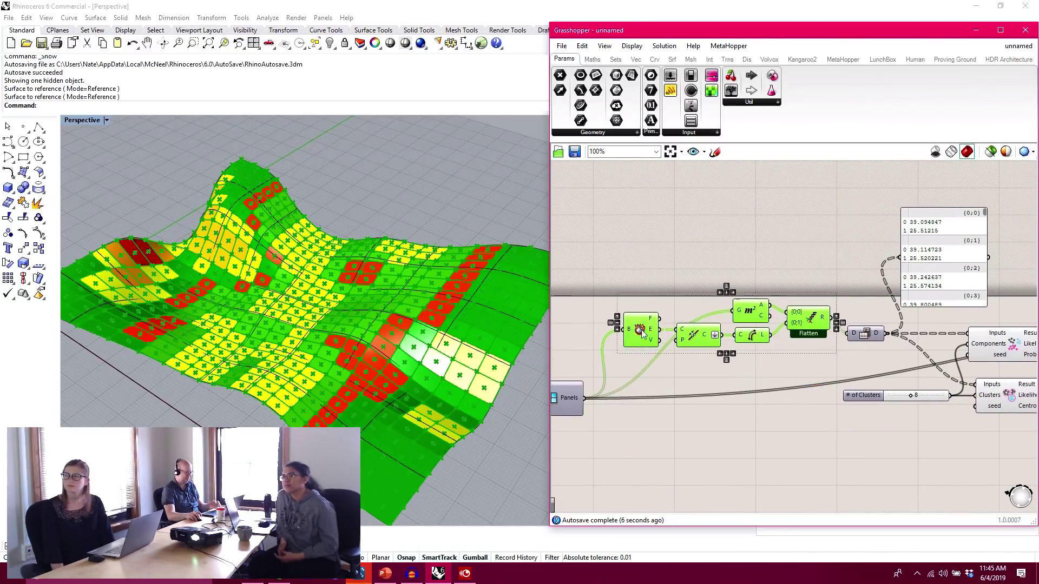
click(720, 414)
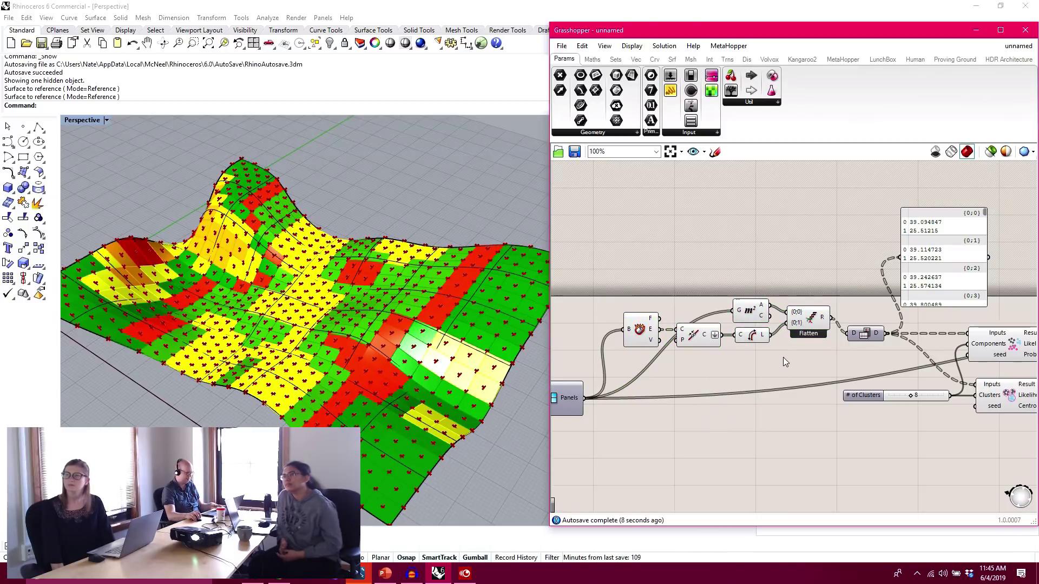
- Turn off the preview of the components that deconstruct the panels and measure their area and edge lengths
drag(811, 361, 640, 285)
right_click(712, 246)
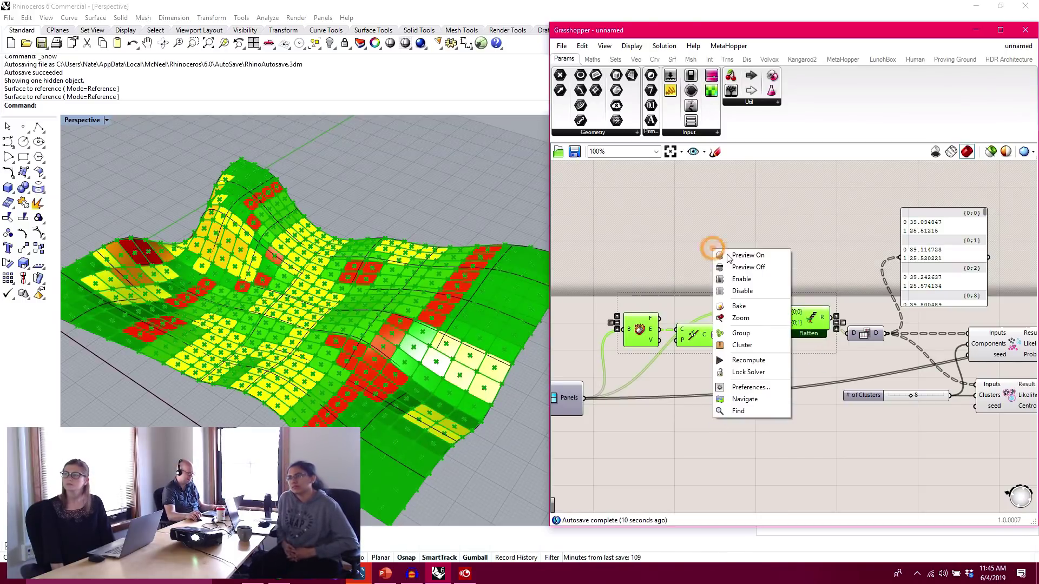
click(767, 268)
click(804, 281)
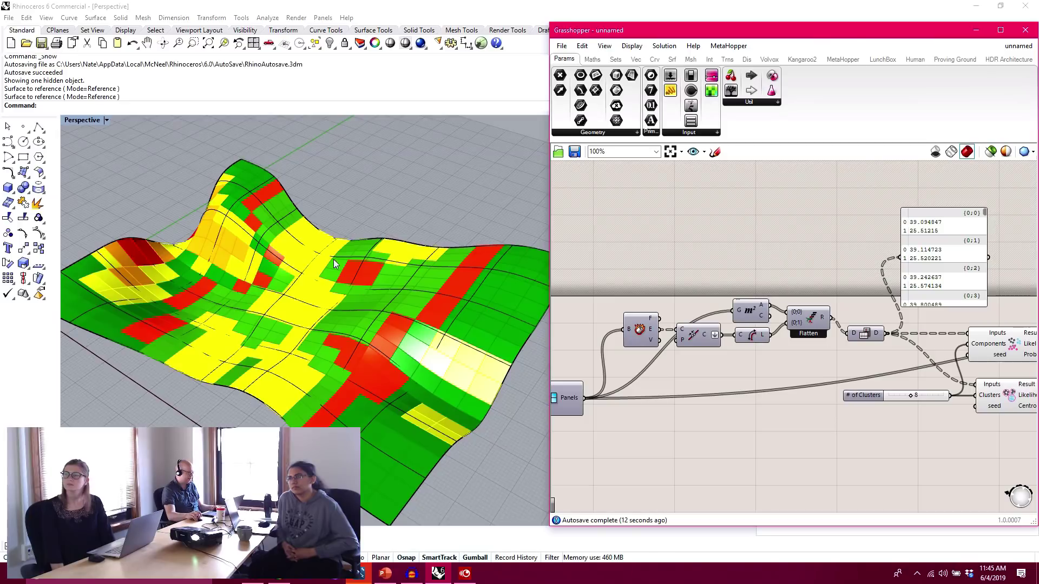
- Hide the base surface in the Rhino viewport so only the coloured panels are displayed
click(381, 267)
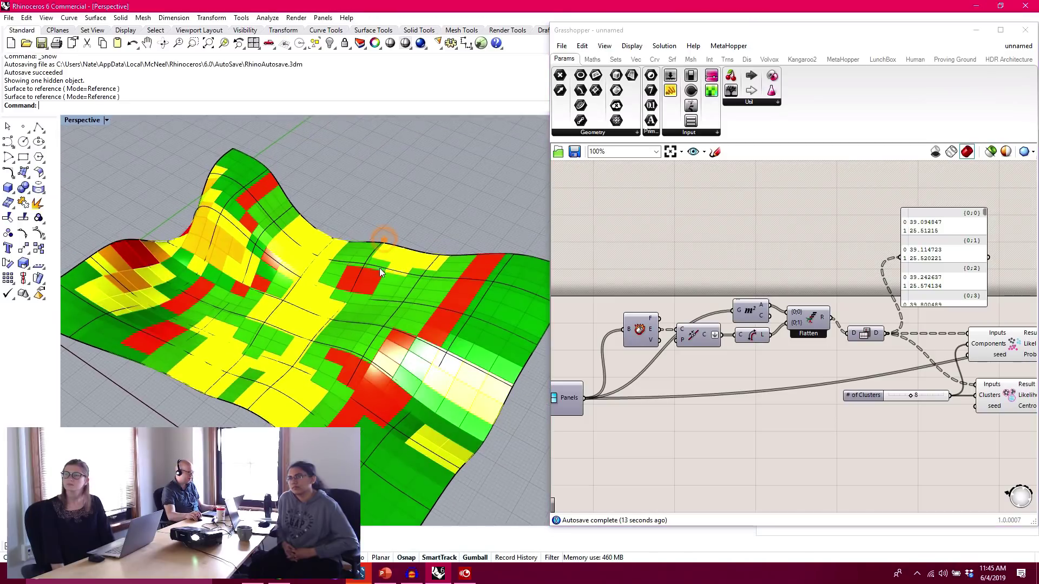
click(328, 46)
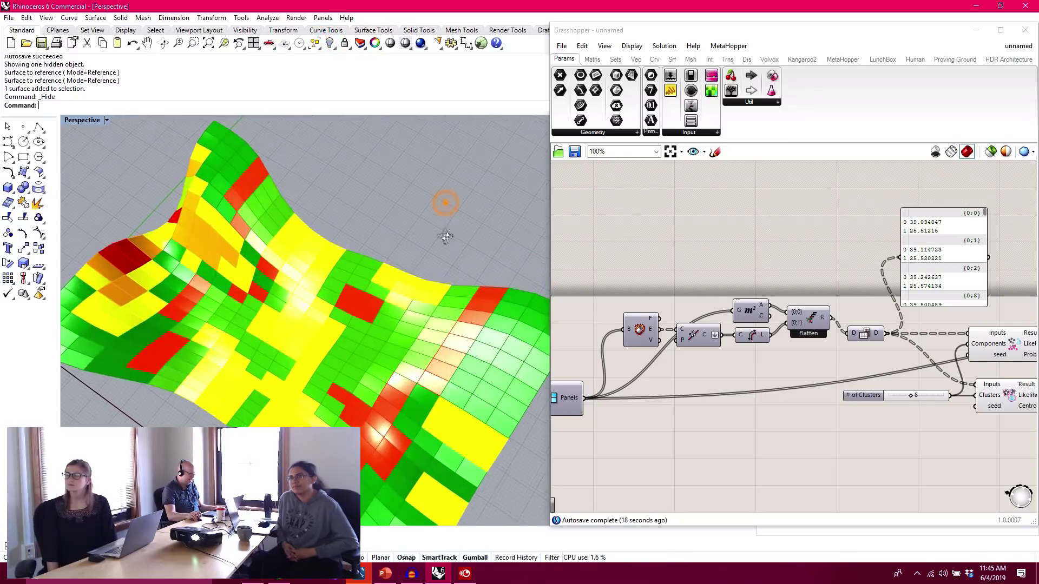
click(849, 421)
- Add a LunchBox Flatness Check component to the canvas below the panel deconstruction components
scroll(784, 320, up, 3)
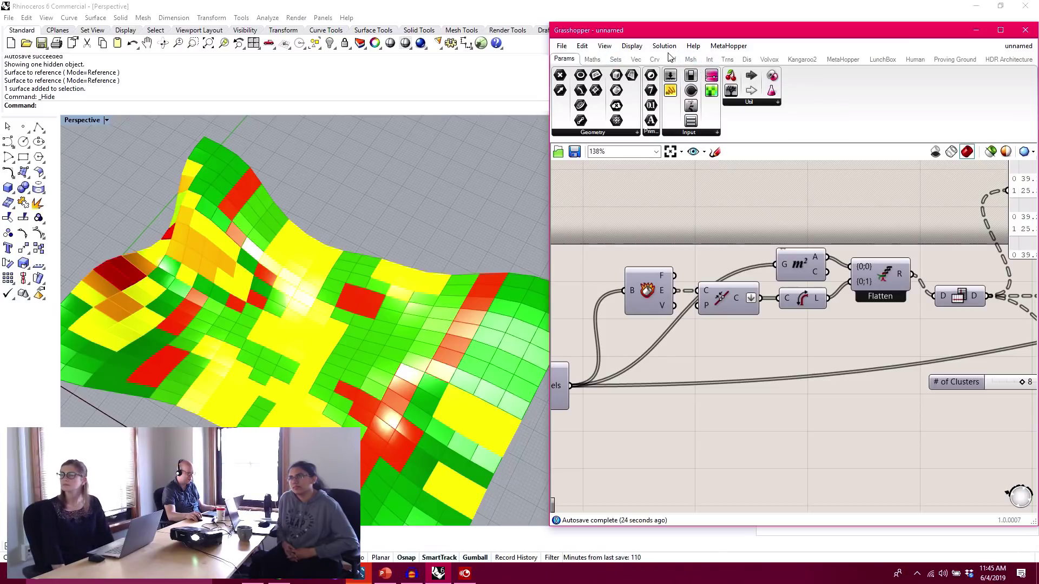
click(888, 60)
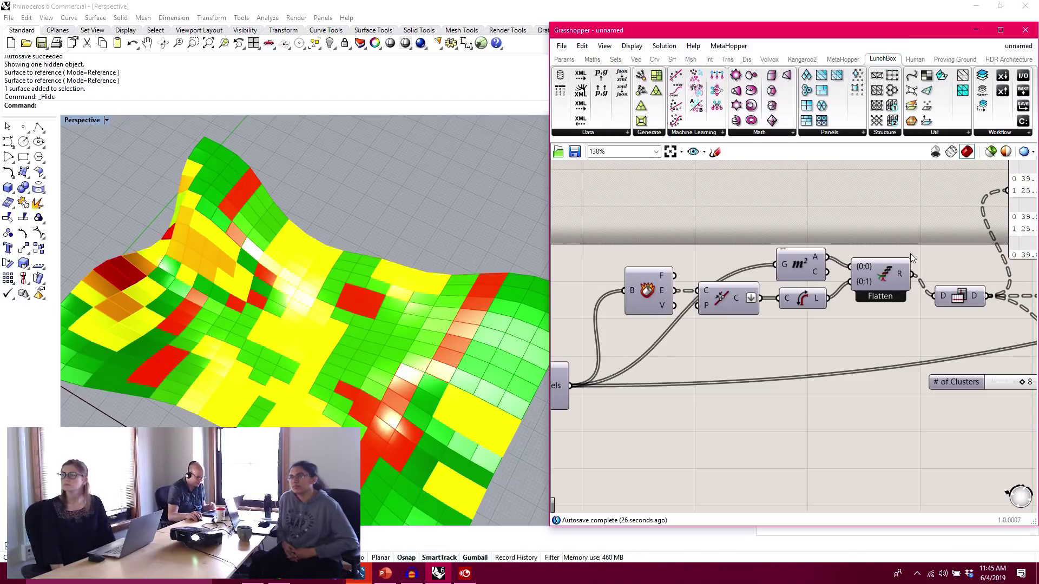
click(933, 133)
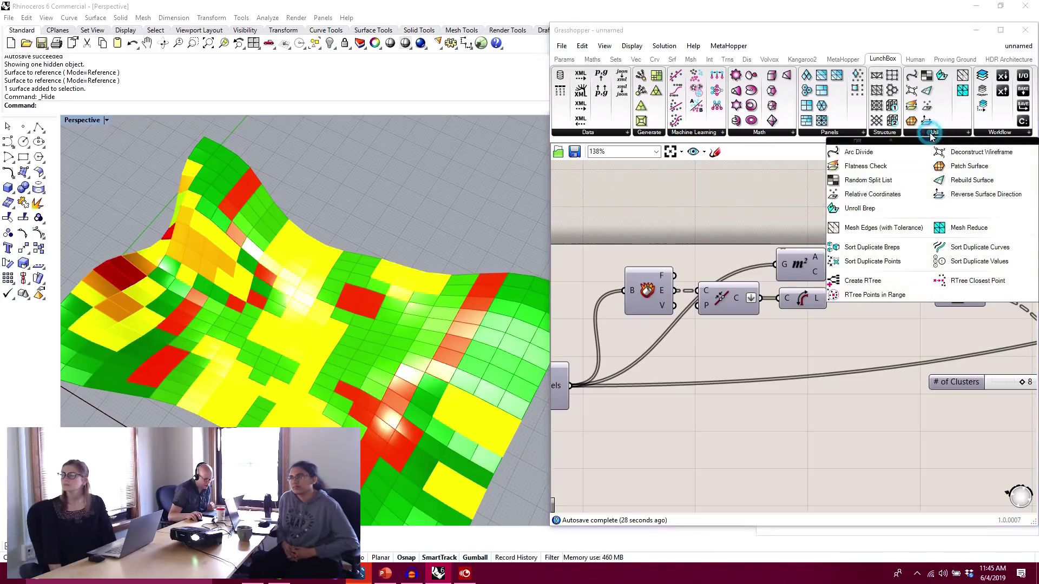
drag(871, 165, 731, 385)
right_click(842, 453)
- Move the Flatness Check component beside the quad panel component and connect the Panels output to its Panels input
right_drag(809, 438, 962, 423)
drag(885, 371, 825, 404)
click(744, 395)
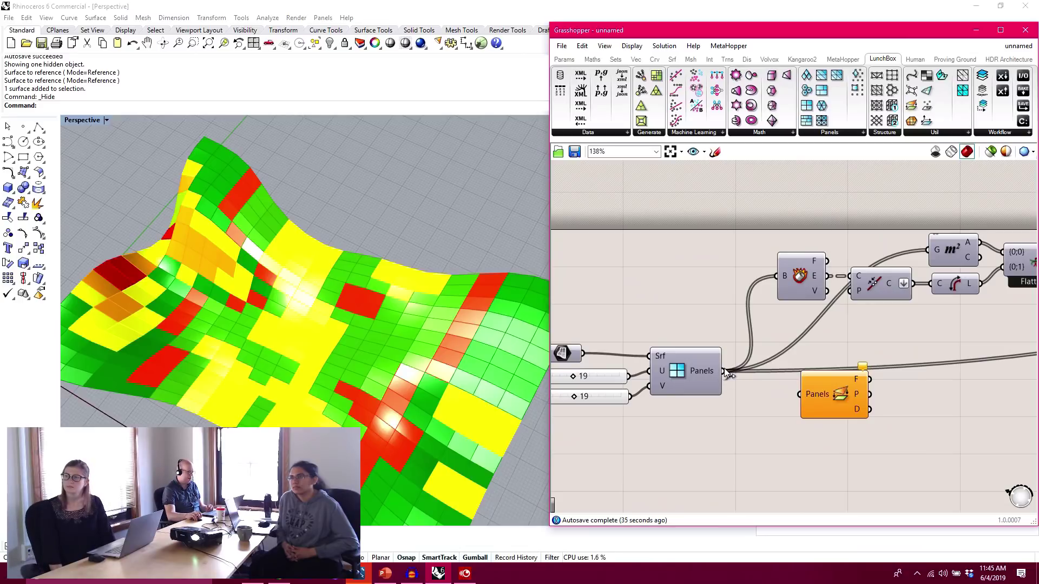
drag(796, 391, 818, 414)
- Examine the Flatness Check planes on individual panels in the viewport and the component's F, P and D outputs
scroll(818, 405, up, 3)
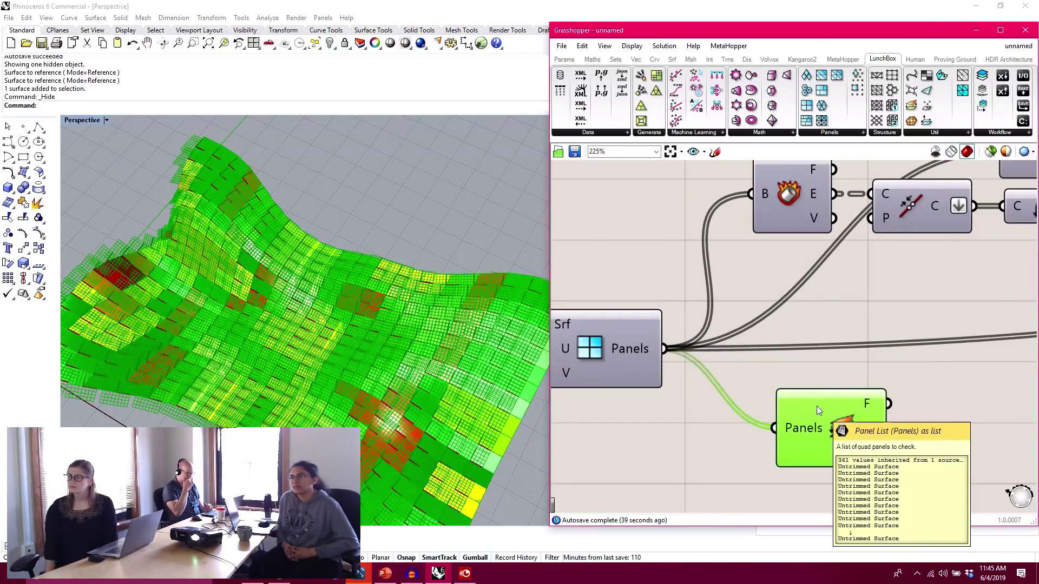
right_drag(234, 282, 181, 201)
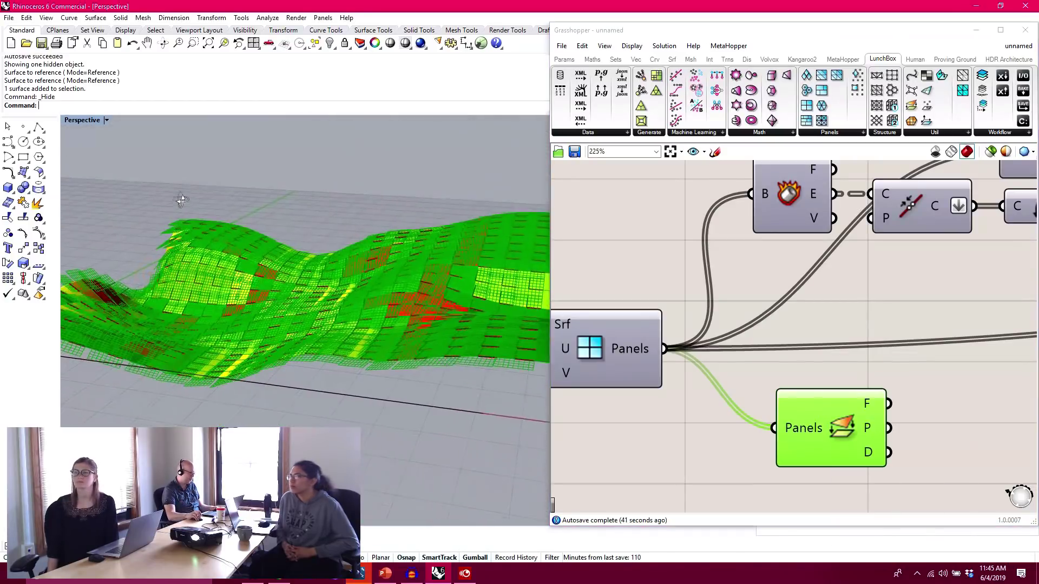
scroll(171, 255, up, 7)
right_drag(192, 296, 332, 208)
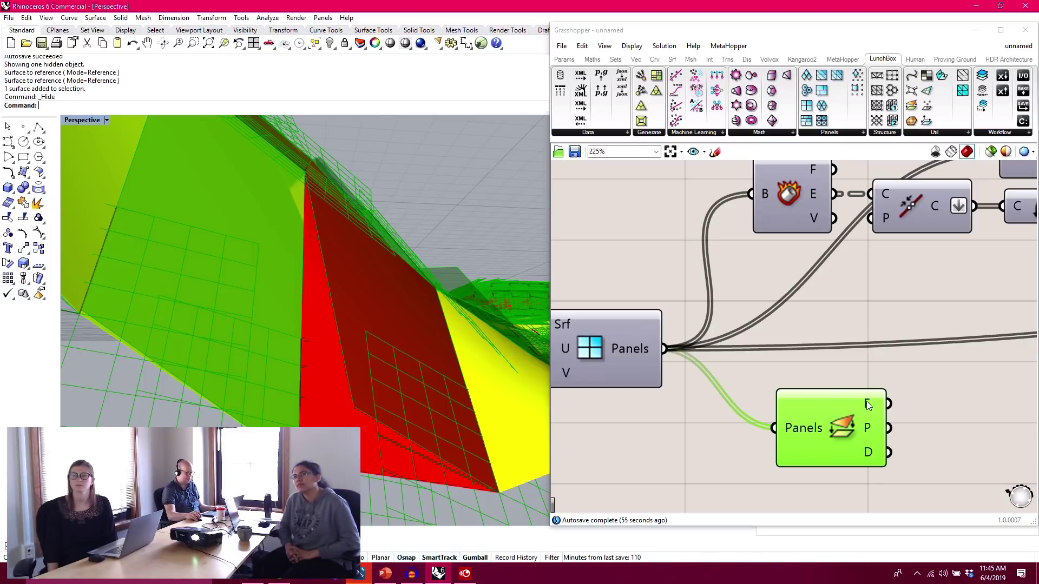
mouse_move(868, 406)
right_drag(866, 403, 829, 396)
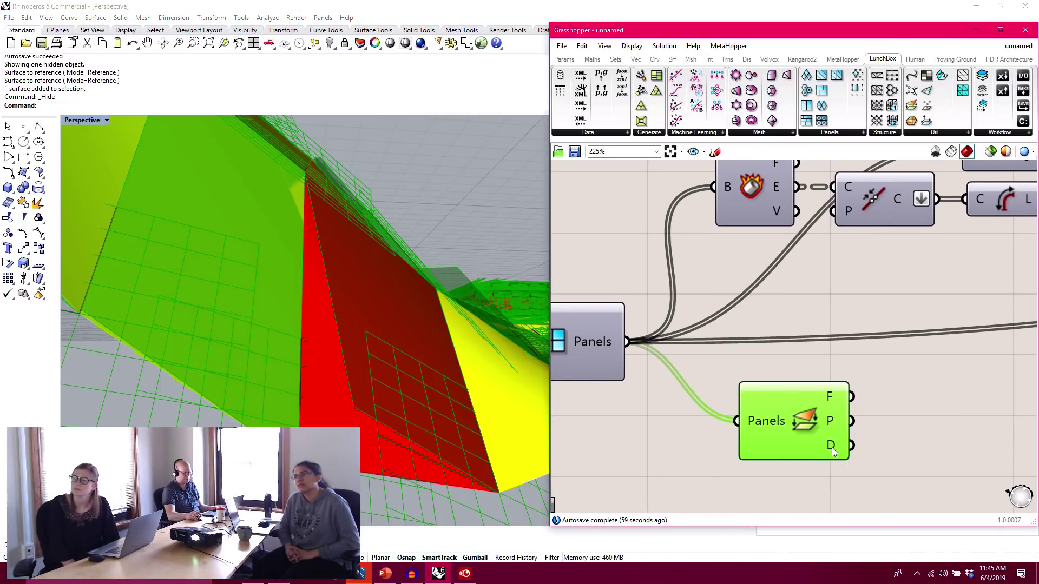
- Turn off the Flatness Check component's preview and move it beneath the curve Length component, close to Entwine
mouse_move(834, 452)
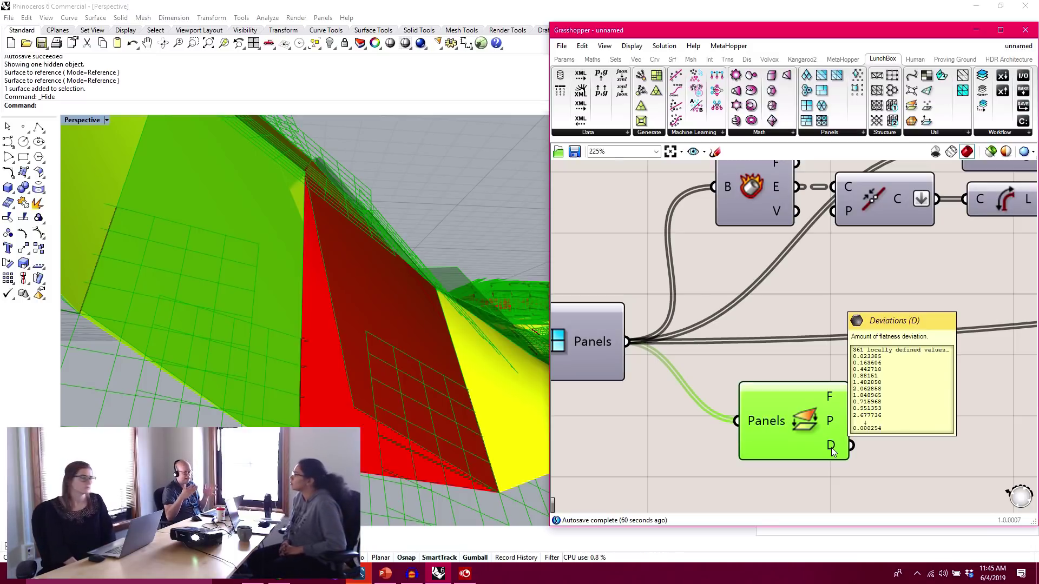
drag(819, 418, 827, 401)
right_click(827, 401)
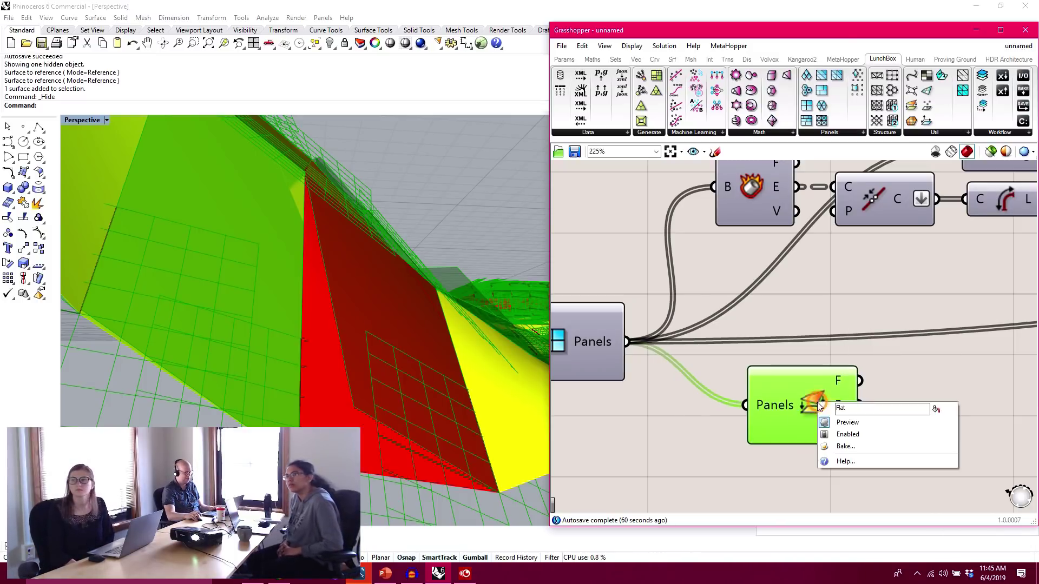
click(860, 426)
right_drag(919, 379, 819, 397)
scroll(761, 396, down, 3)
drag(727, 420, 867, 401)
right_drag(921, 392, 736, 425)
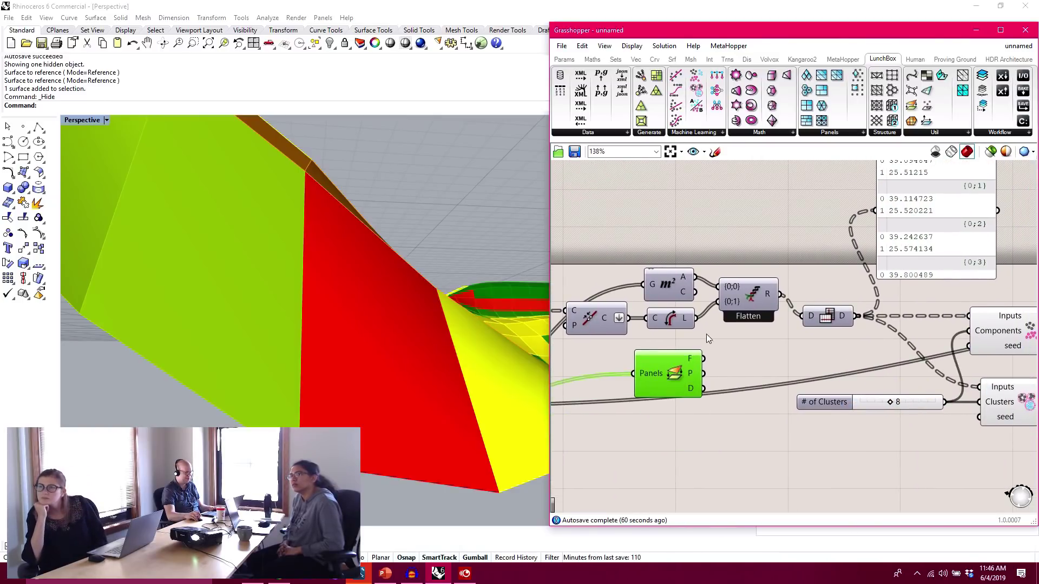
- Add a third input {0;2} to the Entwine component and connect the Flatness Check D output to it
scroll(747, 289, up, 5)
right_drag(748, 287, 876, 275)
click(686, 243)
click(697, 349)
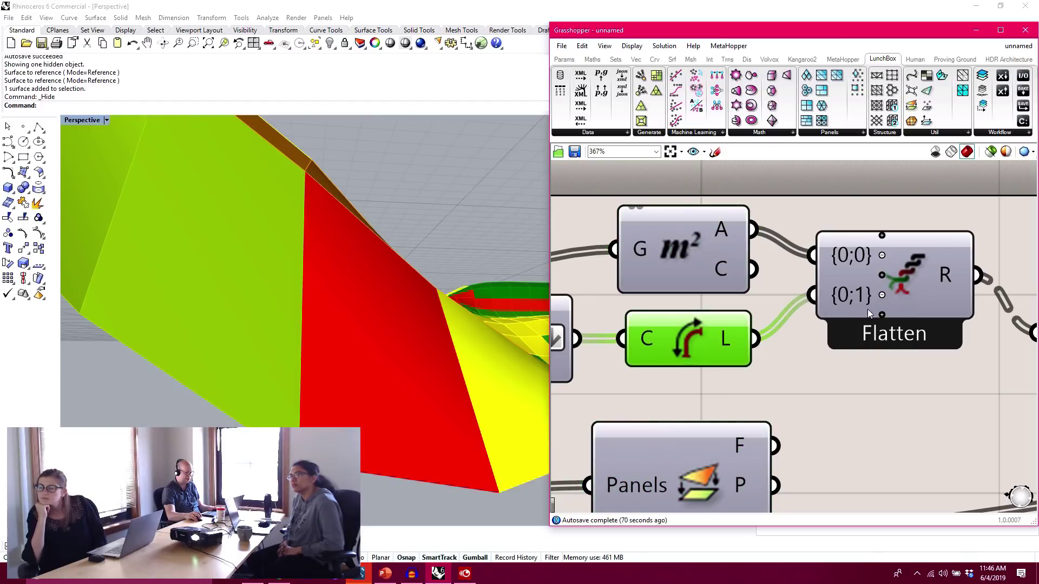
click(882, 314)
drag(919, 309, 928, 368)
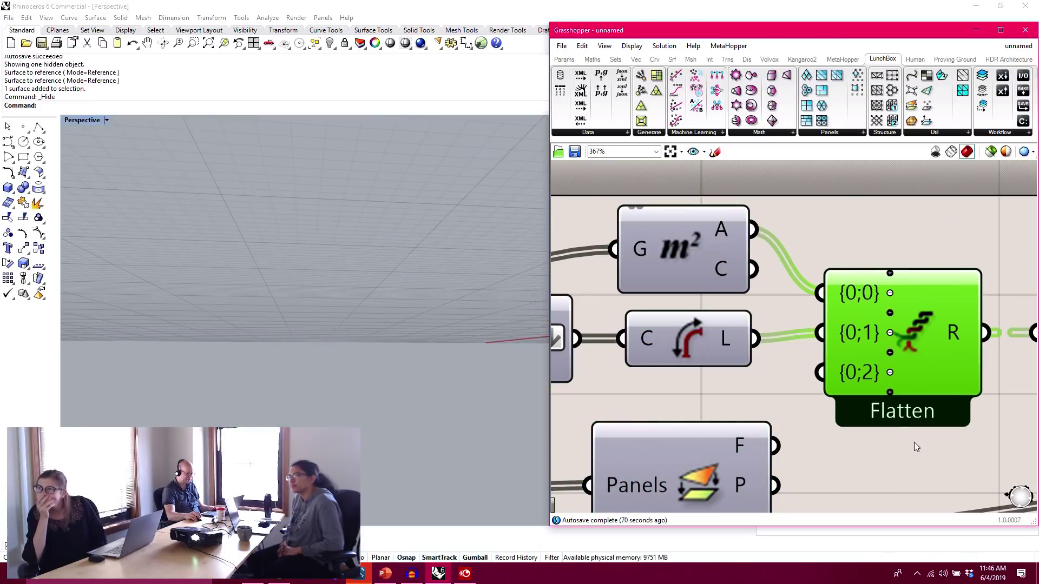
click(906, 454)
right_drag(903, 455, 910, 388)
drag(779, 459, 821, 313)
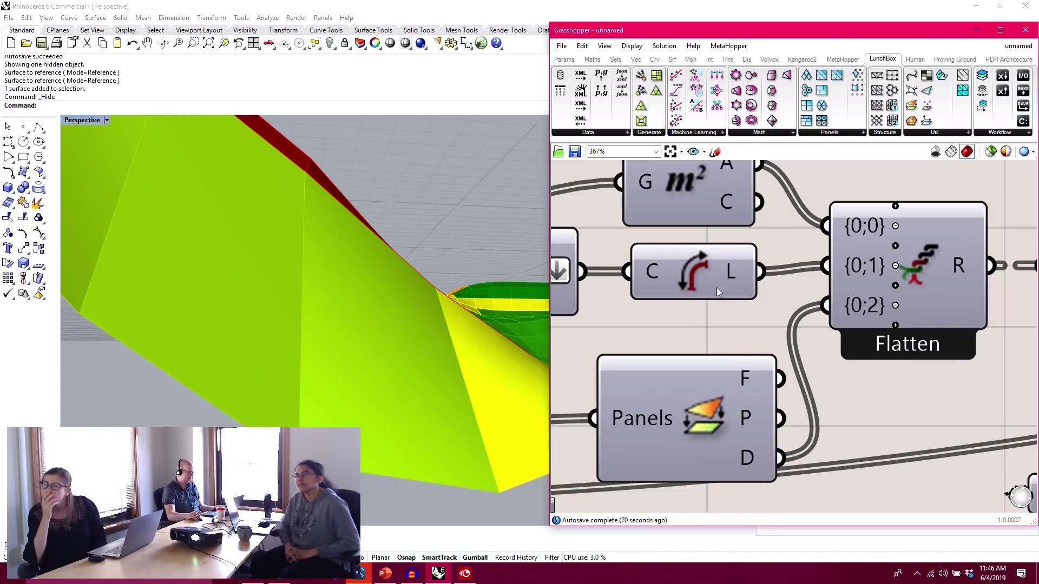
- Set the # of Clusters slider to 9 and wire the Gaussian Mixture Result output into the number parameter
scroll(399, 262, down, 8)
right_drag(436, 244, 360, 331)
scroll(464, 285, down, 6)
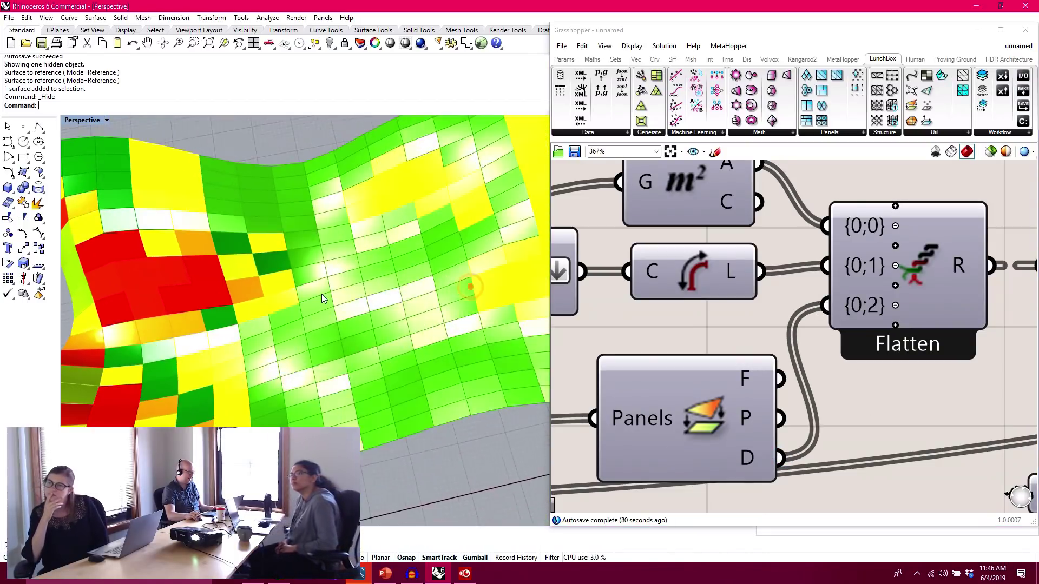
scroll(305, 368, up, 8)
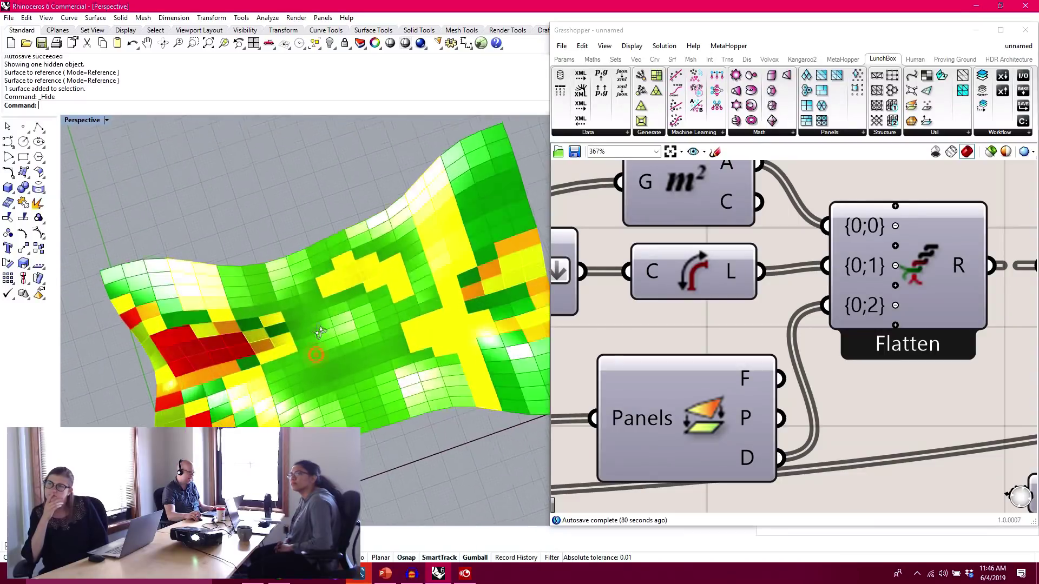
right_drag(866, 362, 814, 374)
scroll(816, 374, down, 2)
right_drag(902, 381, 691, 327)
right_drag(949, 366, 746, 429)
scroll(870, 384, down, 2)
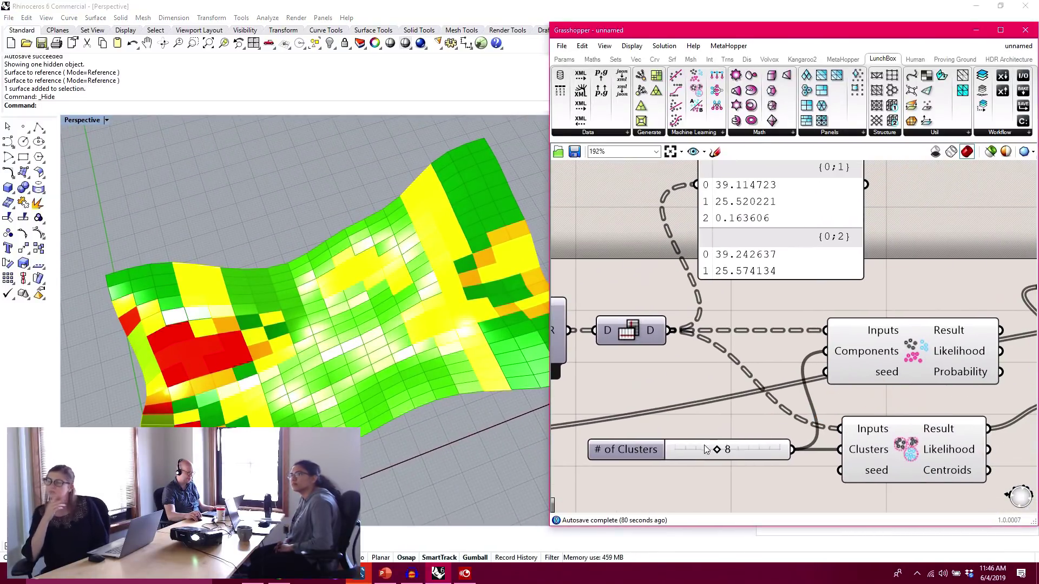
mouse_move(718, 449)
mouse_down()
mouse_move(742, 449)
mouse_move(715, 451)
mouse_up()
right_drag(900, 398, 654, 373)
drag(751, 305, 801, 380)
- Remove the {0;2} flatness input from the Entwine component to compare the panel clustering without it
right_drag(593, 313, 708, 287)
scroll(694, 353, down, 1)
right_drag(660, 347, 893, 361)
scroll(697, 357, down, 1)
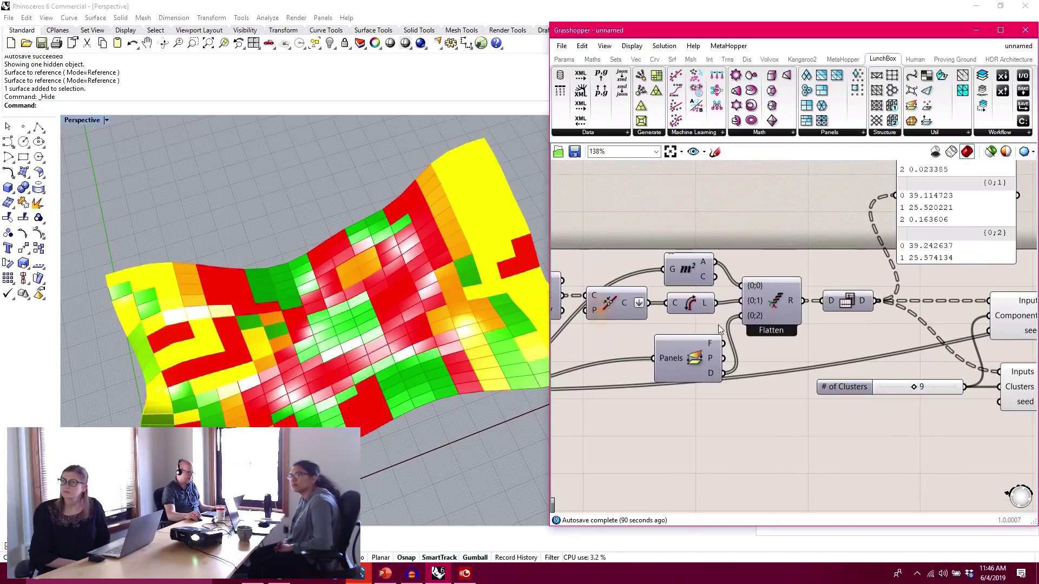
scroll(737, 316, up, 6)
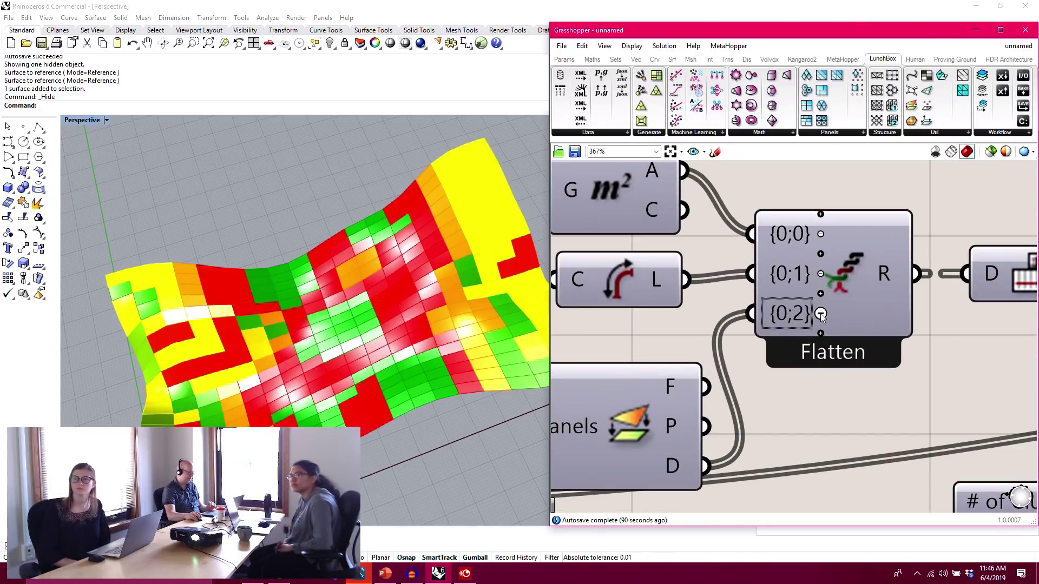
click(821, 315)
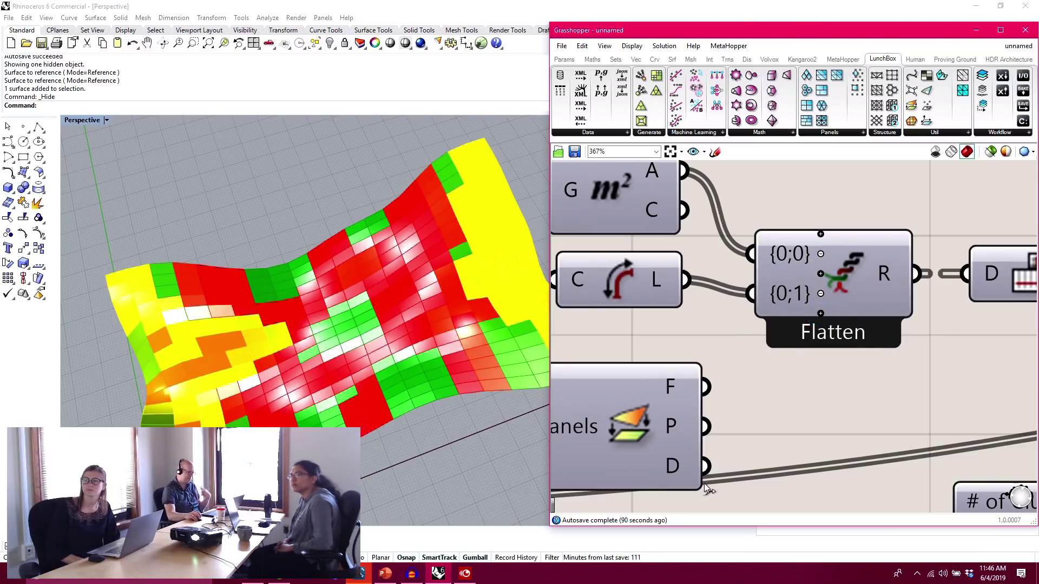
- Restore the {0;2} input on Entwine, reconnect the Flatness Check D output to it and move Flatness Check slightly closer
drag(708, 470, 751, 420)
click(821, 313)
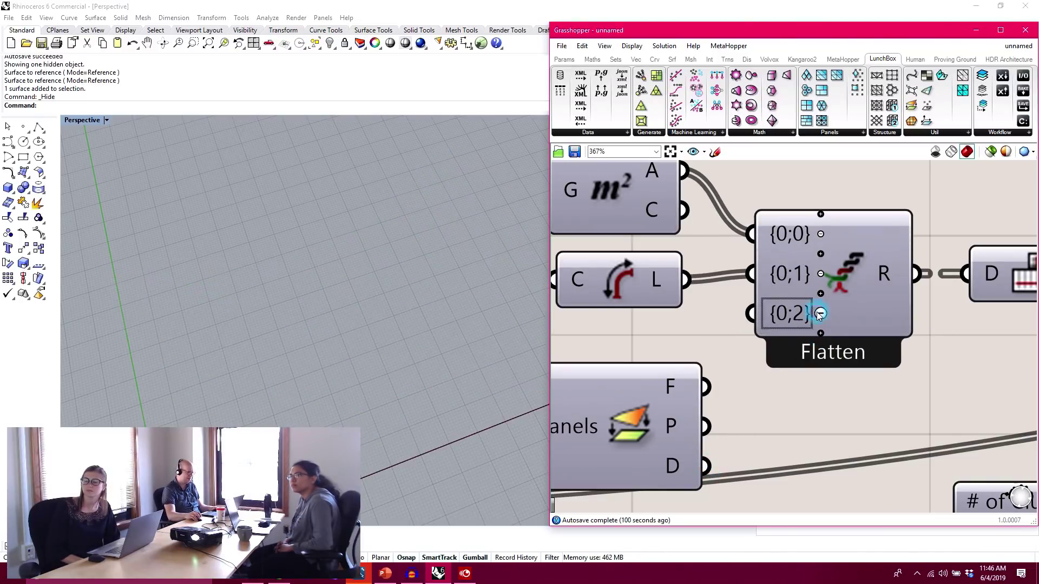
drag(706, 469, 751, 314)
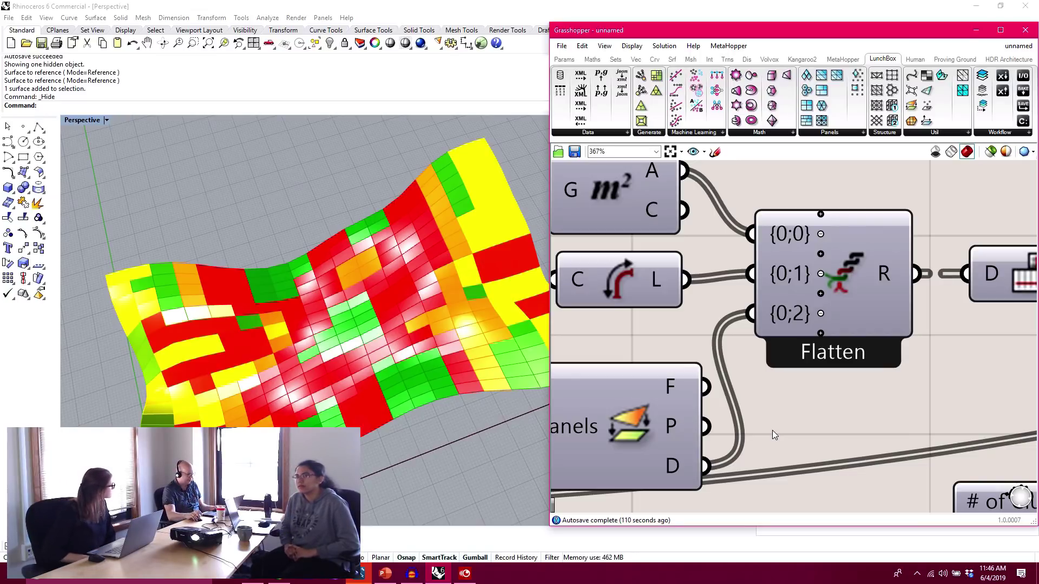
drag(679, 474, 680, 447)
click(840, 430)
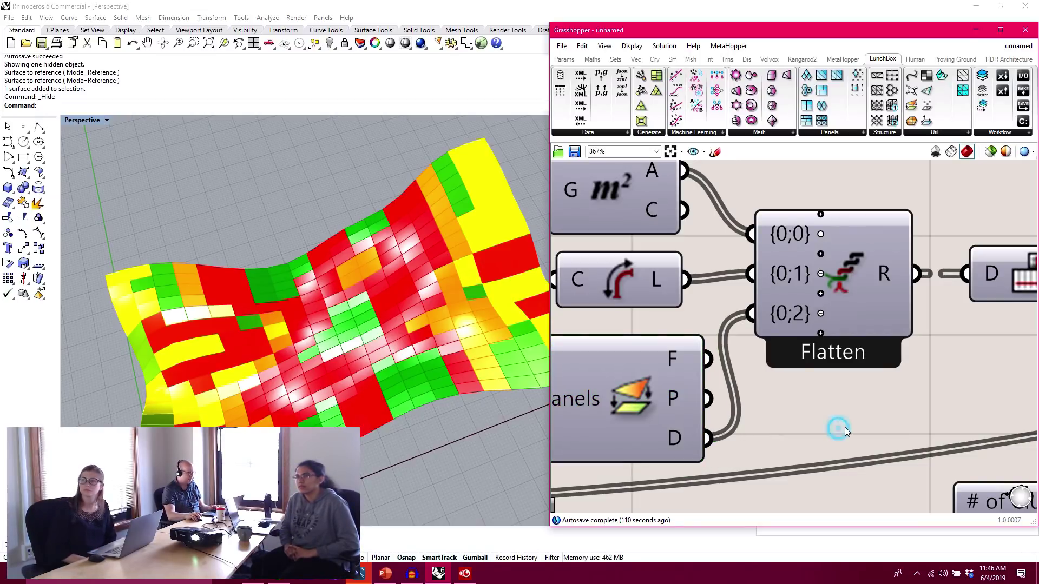
- Open LBML_NeuralNetwork-SpacePrediction.gh from the Neural Network folder in the desktop's LunchBoxML Examples
scroll(836, 417, down, 5)
right_drag(824, 307, 663, 412)
click(561, 45)
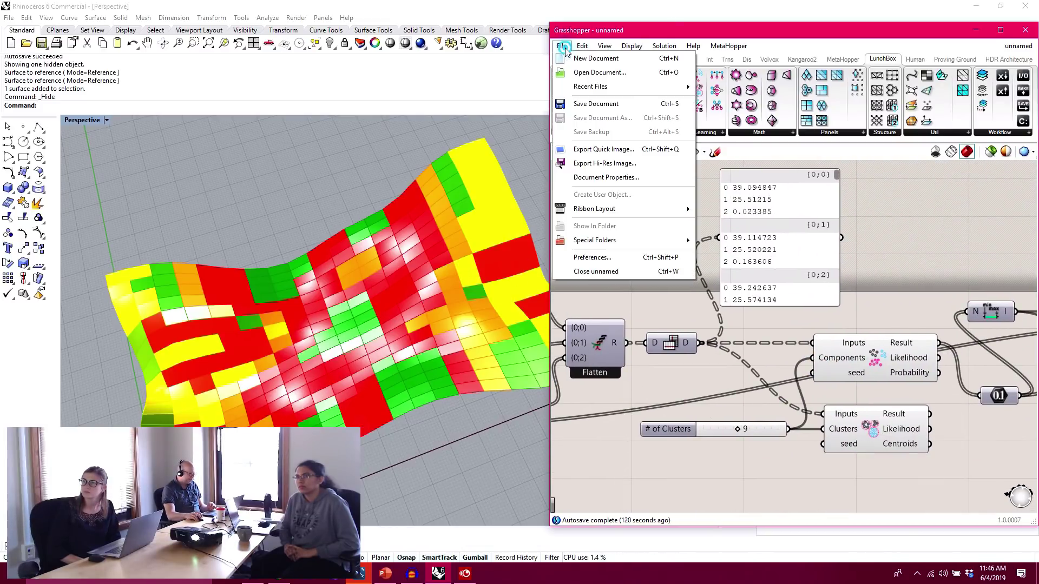
click(600, 76)
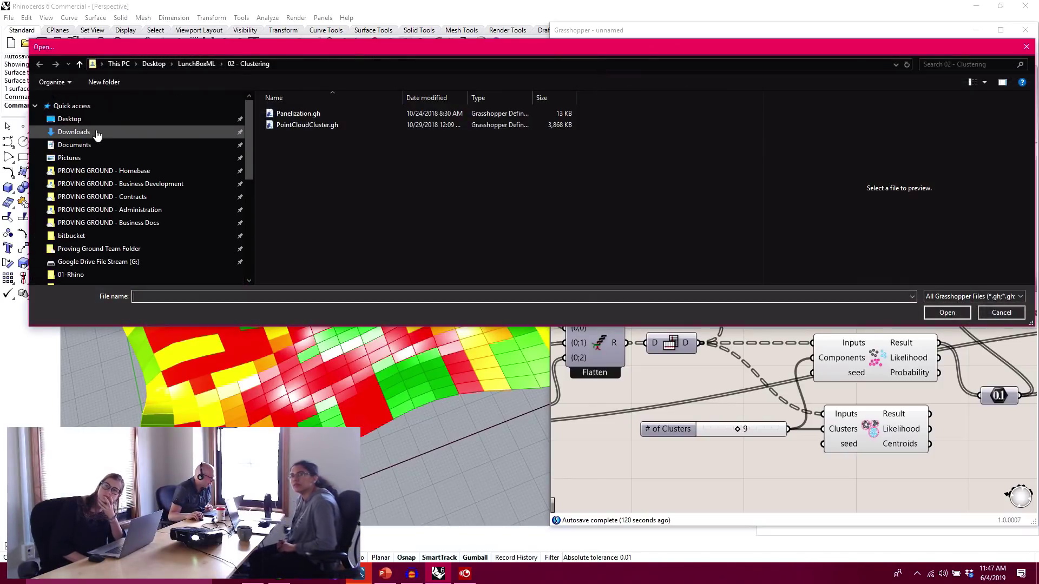
click(71, 119)
double_click(308, 125)
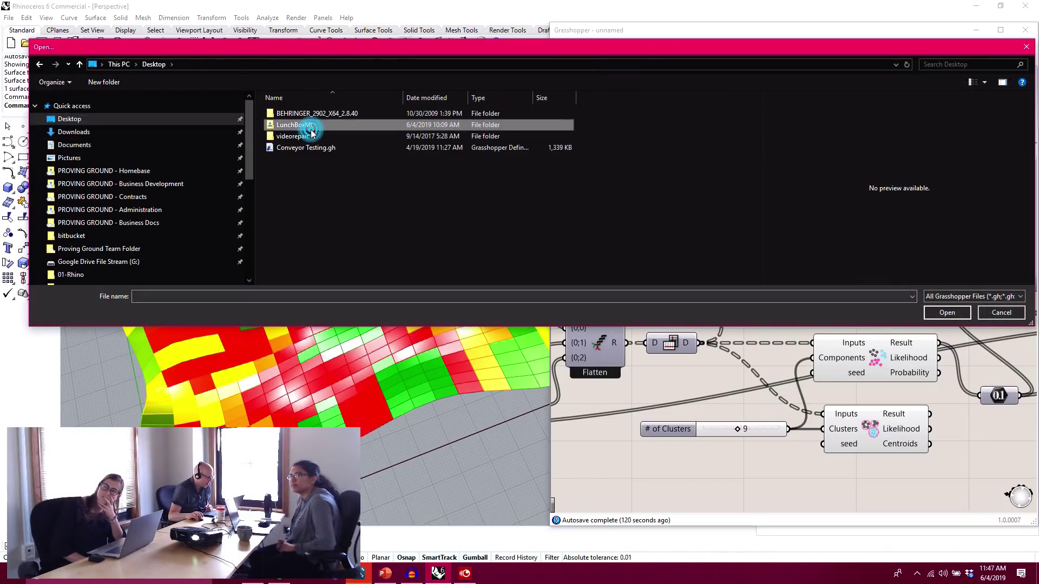
double_click(297, 138)
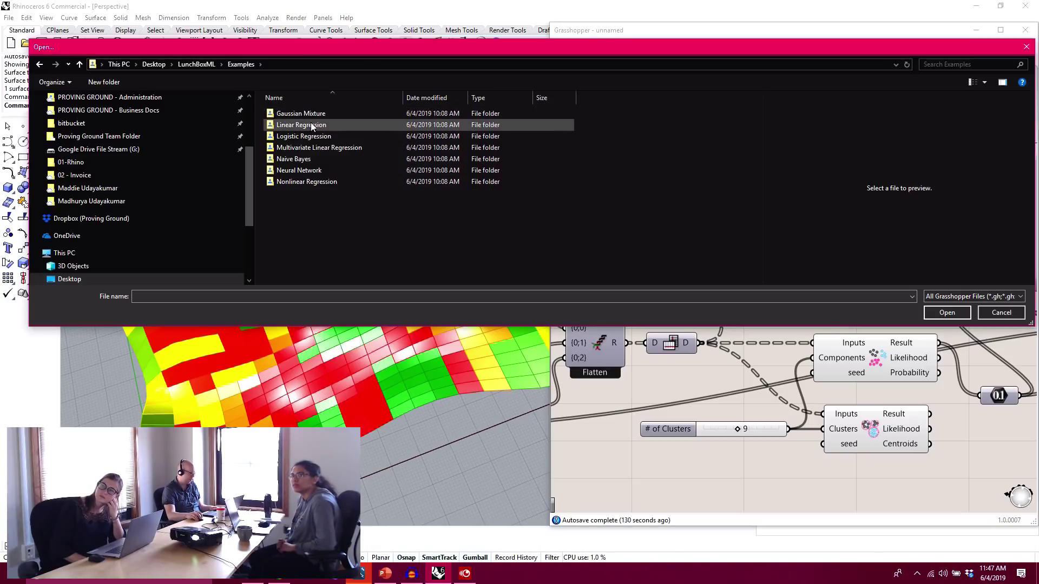
mouse_move(299, 126)
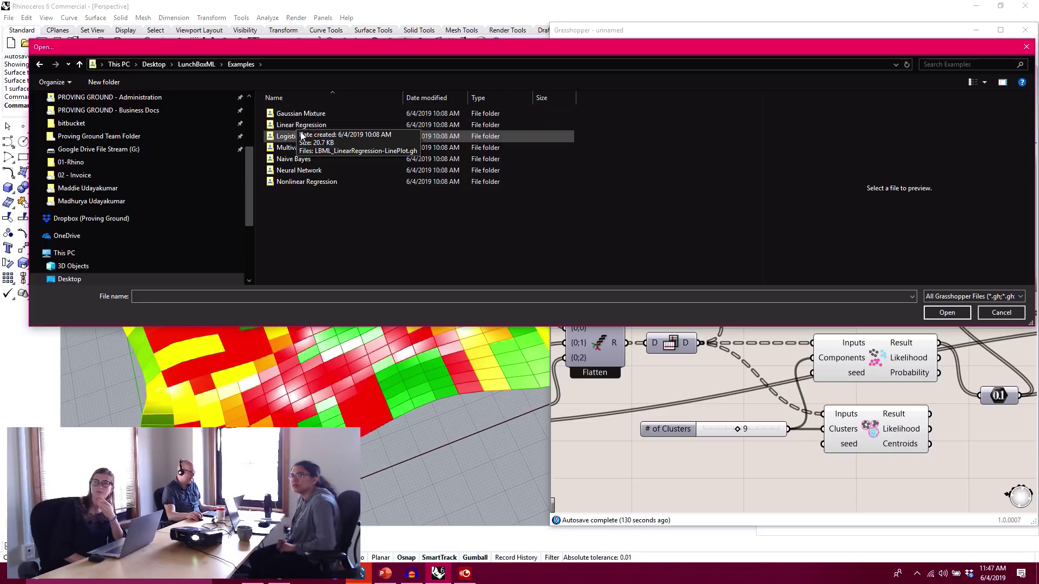
double_click(327, 170)
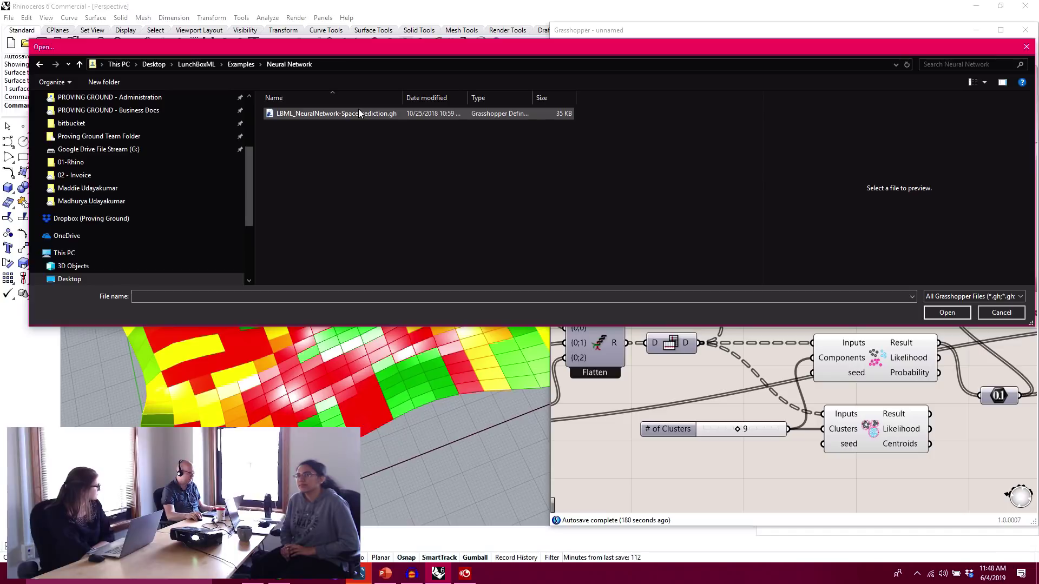
click(346, 113)
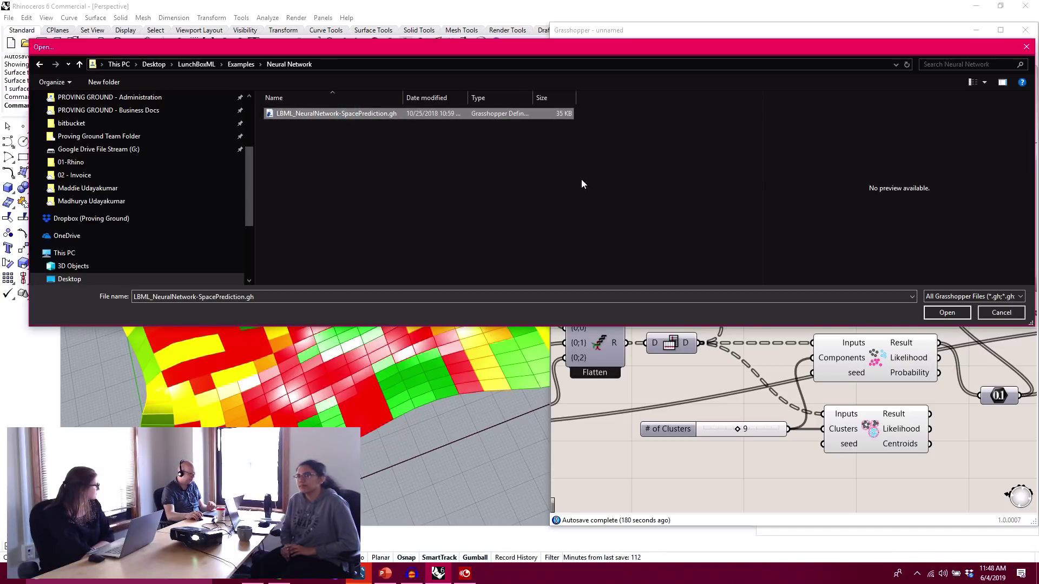
click(940, 313)
- Examine the labelled rooms in the viewport alongside the definition's Data to Test and Training Data groups
scroll(353, 398, up, 10)
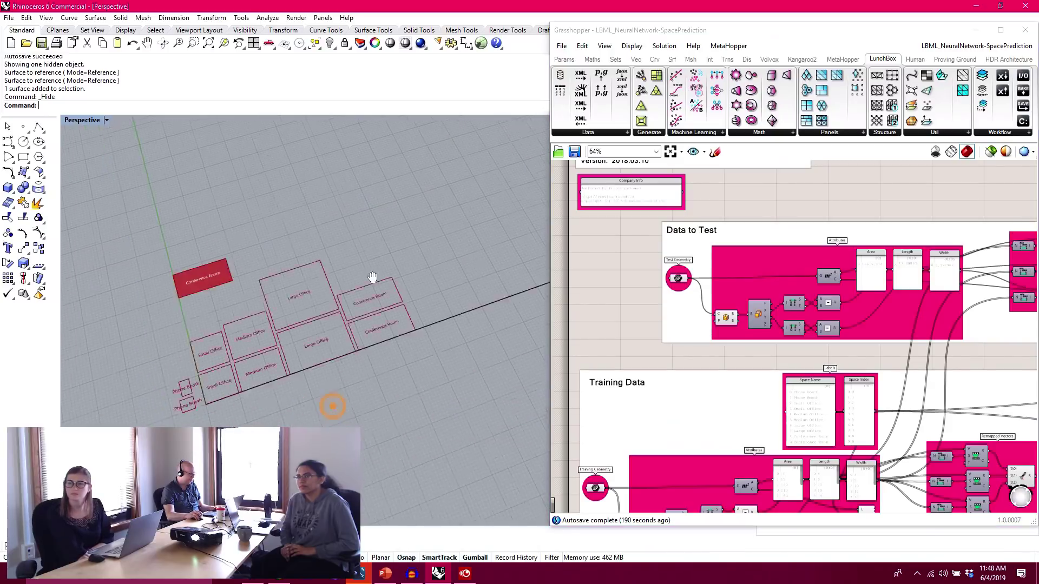
right_drag(747, 341, 746, 371)
scroll(749, 373, down, 3)
right_drag(837, 392, 855, 404)
scroll(762, 363, up, 3)
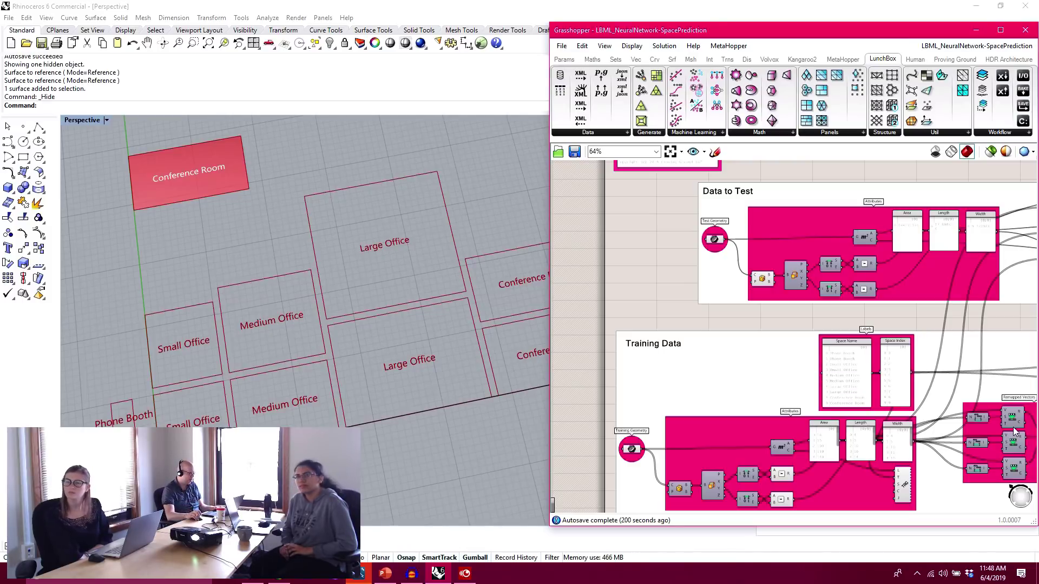
right_drag(803, 371, 843, 311)
scroll(843, 310, up, 2)
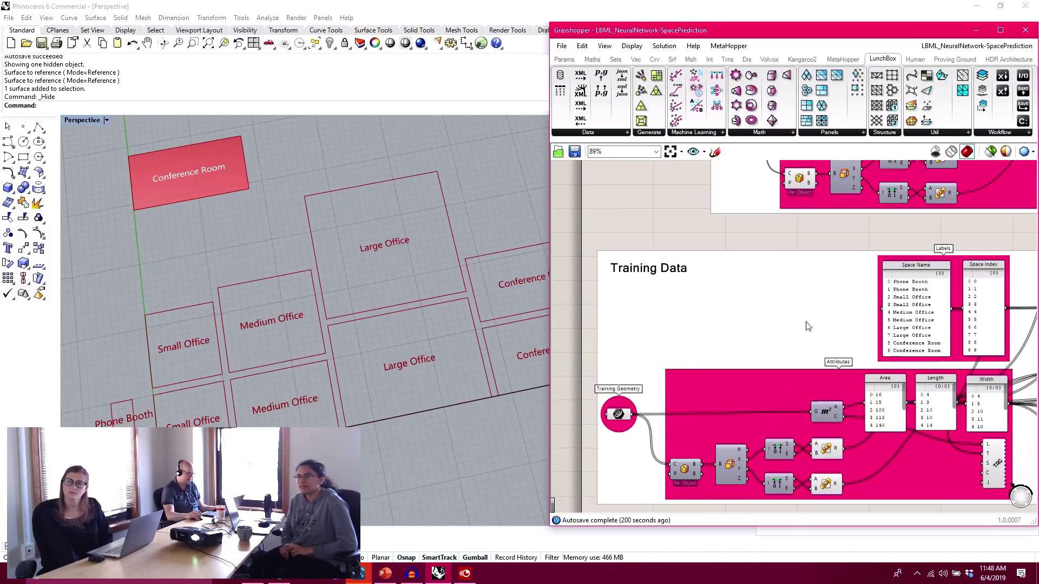
- Highlight the Training Geometry and examine its phone booth, office and conference room outlines in a widened Rhino viewport
click(620, 417)
drag(550, 340, 746, 341)
right_drag(480, 332, 580, 323)
right_drag(580, 322, 533, 328)
scroll(226, 377, up, 5)
scroll(181, 391, up, 4)
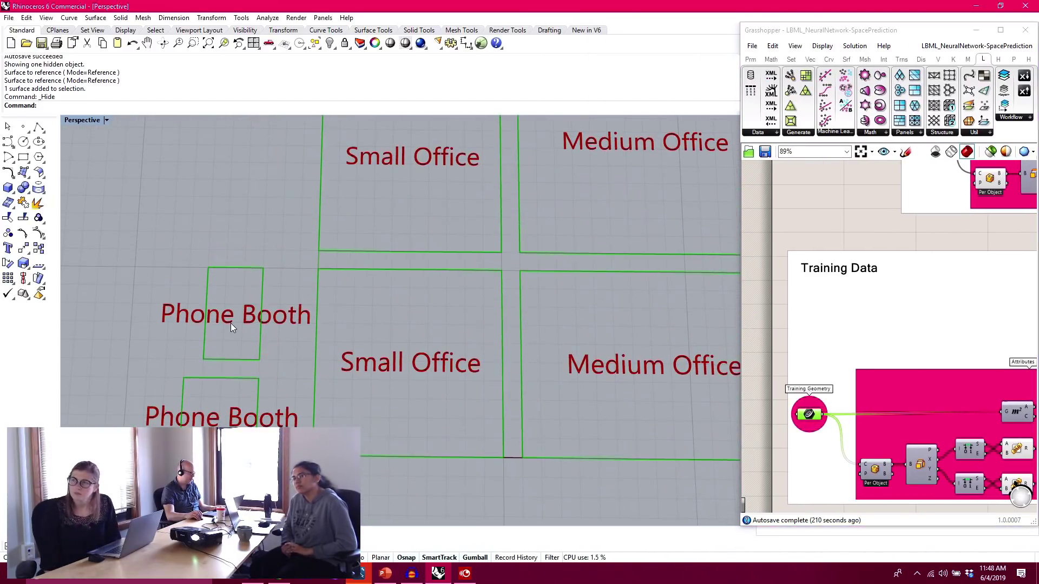
scroll(253, 404, down, 2)
scroll(240, 365, up, 4)
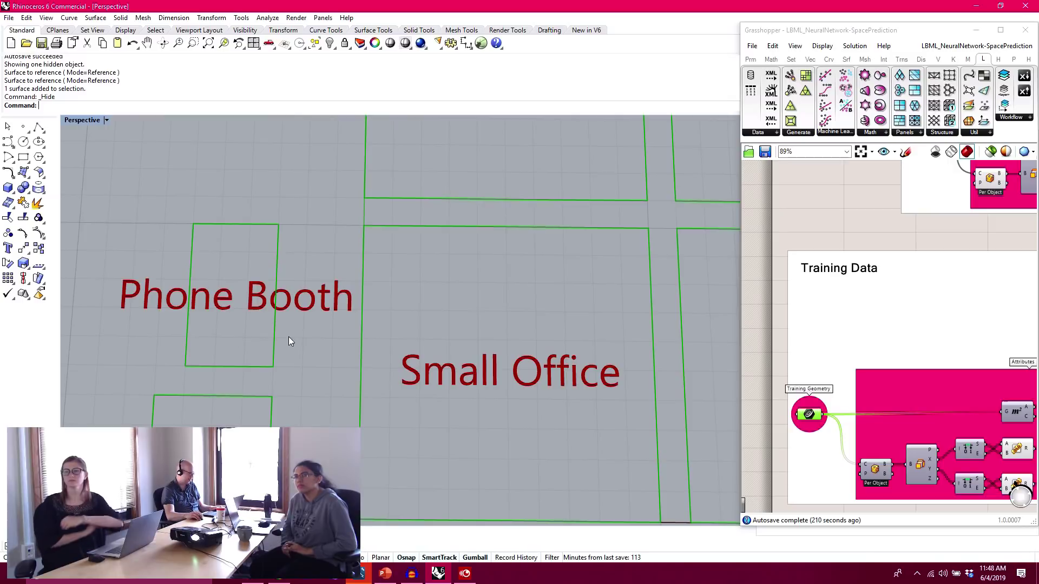
scroll(287, 330, down, 3)
right_drag(285, 318, 274, 337)
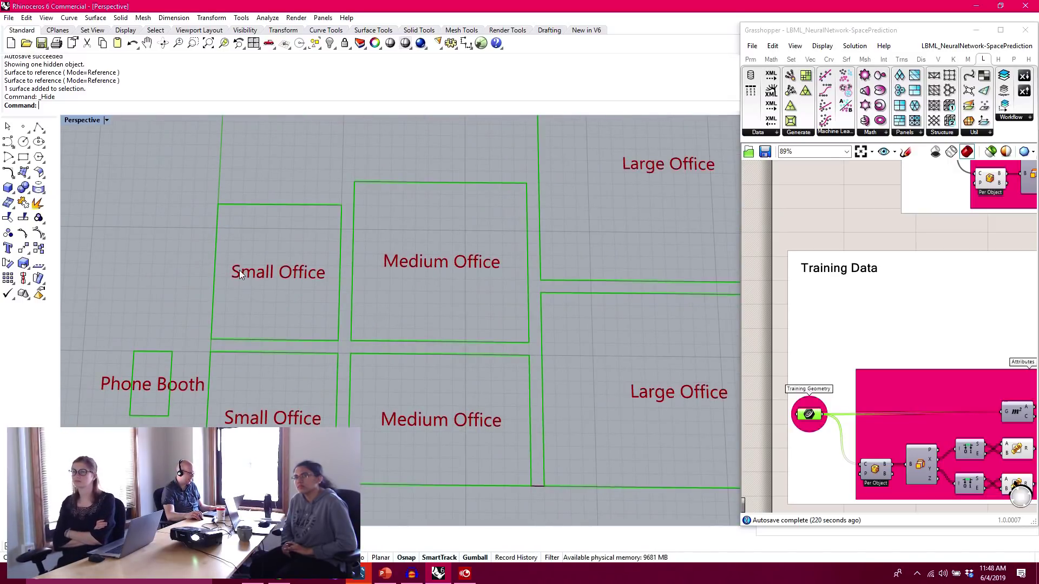
shift+right_drag(497, 322, 407, 320)
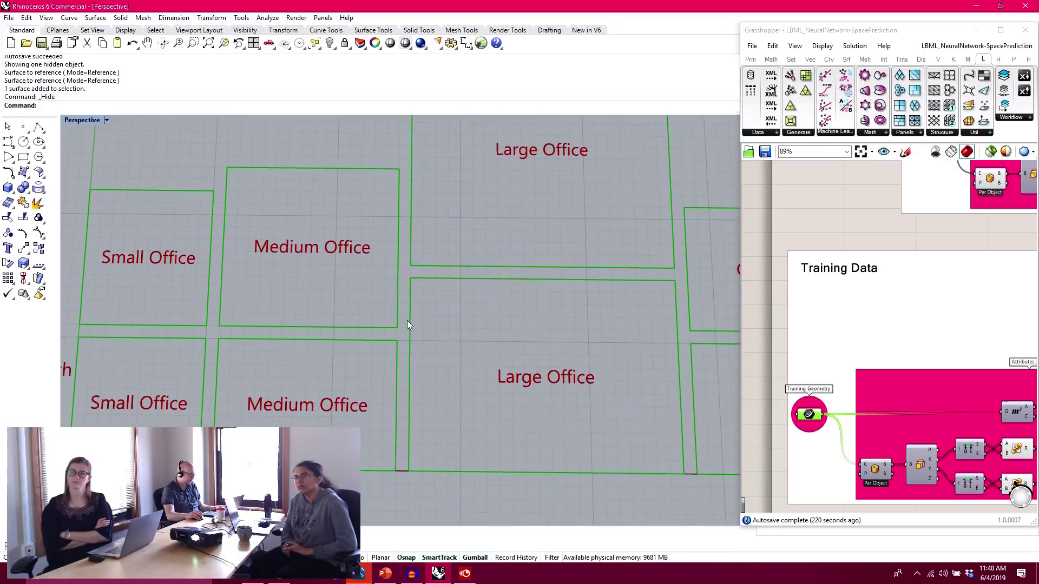
shift+right_drag(622, 315, 465, 393)
scroll(465, 393, down, 5)
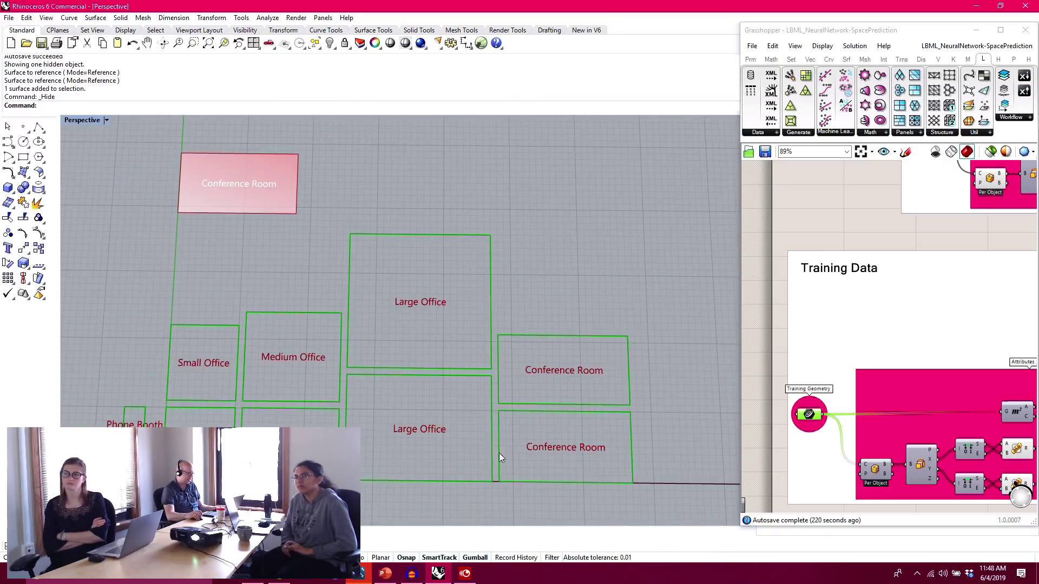
shift+right_drag(610, 432, 483, 434)
- Clear the Training Geometry selection and enlarge the Grasshopper window over the viewport to show the Training Data attributes
click(818, 206)
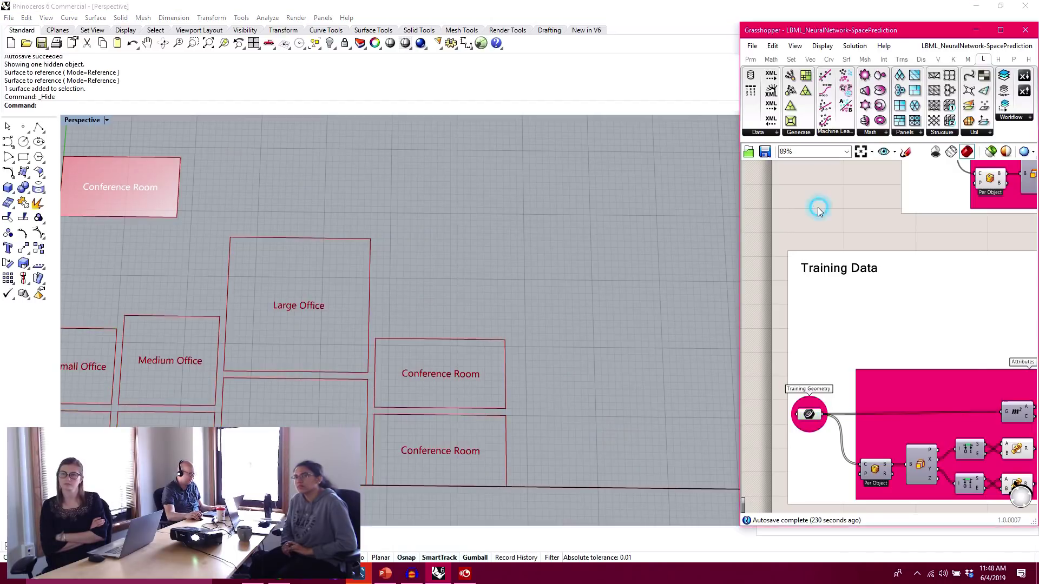
right_drag(886, 229, 835, 232)
scroll(833, 232, down, 2)
scroll(870, 379, up, 1)
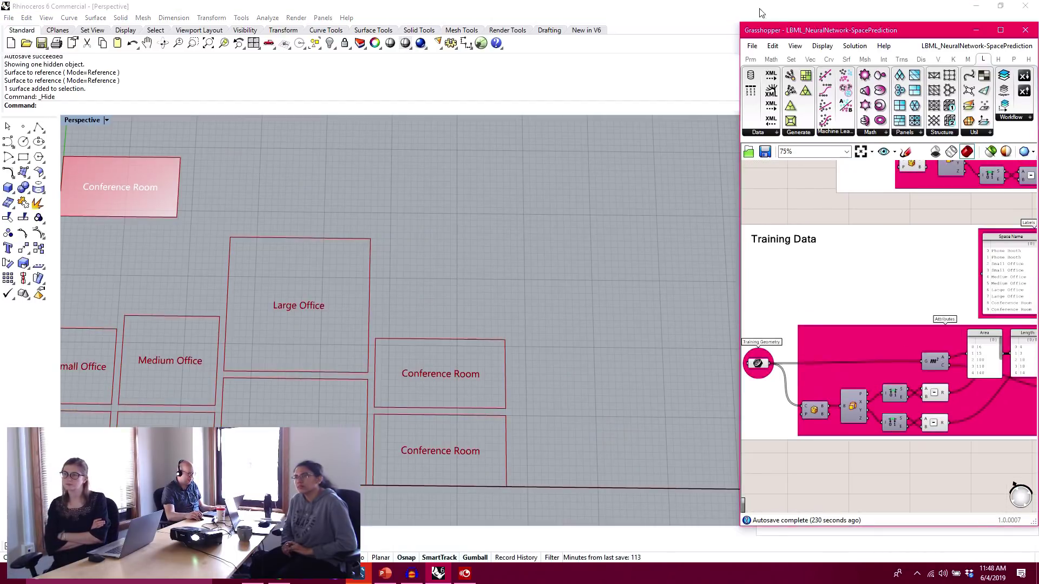
drag(773, 33, 334, 23)
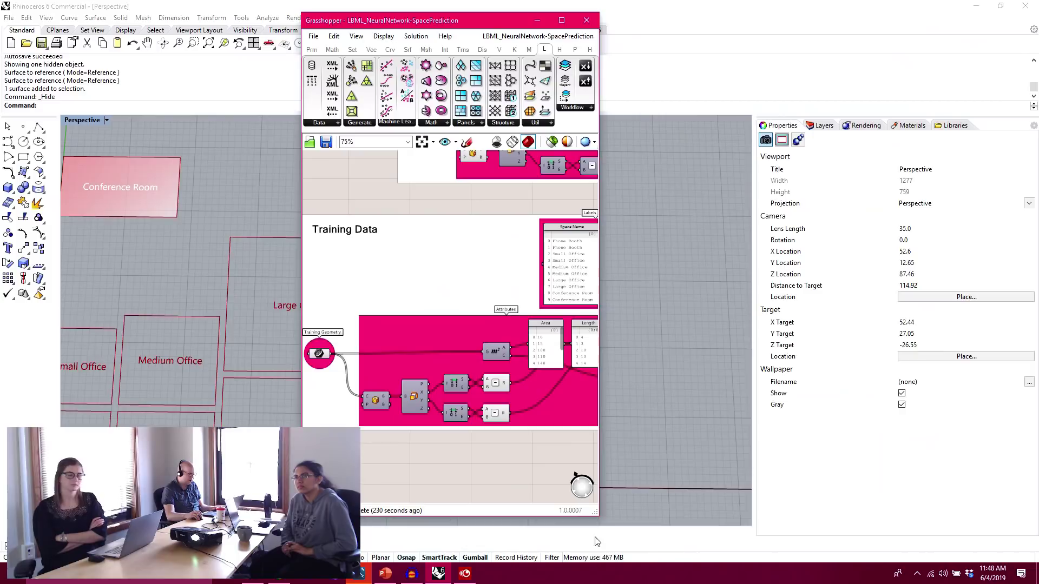
drag(591, 510, 982, 546)
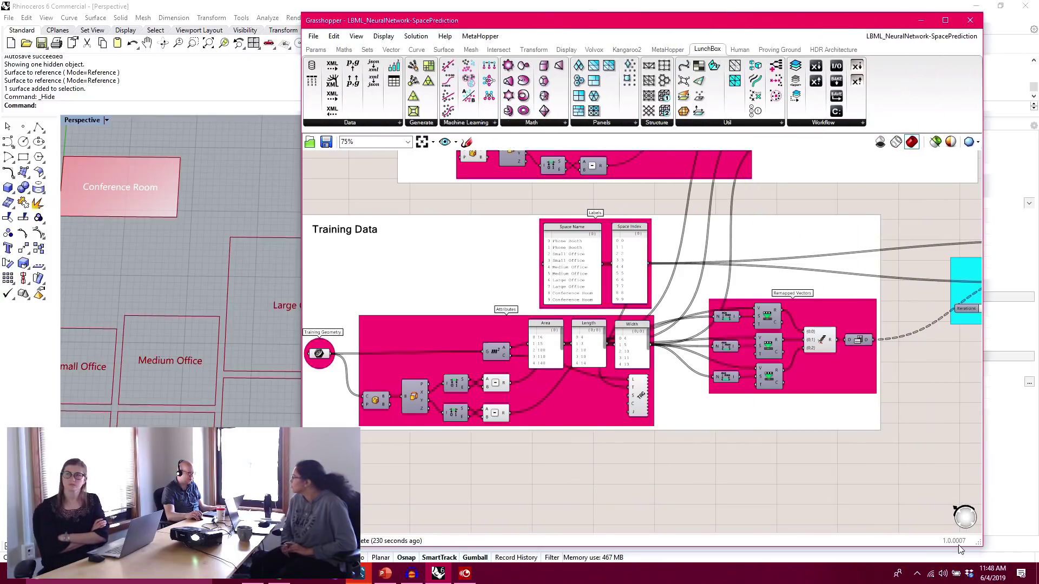
right_drag(639, 441, 723, 453)
scroll(466, 394, up, 5)
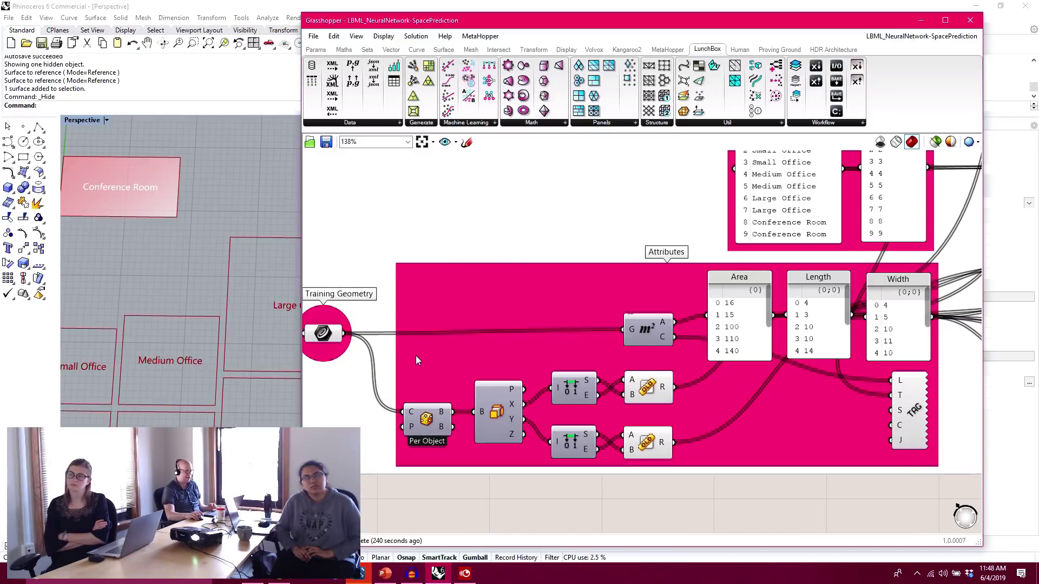
- Highlight the Area, Length and Width panels in the Training Data attributes in turn
right_drag(718, 345, 683, 370)
click(696, 350)
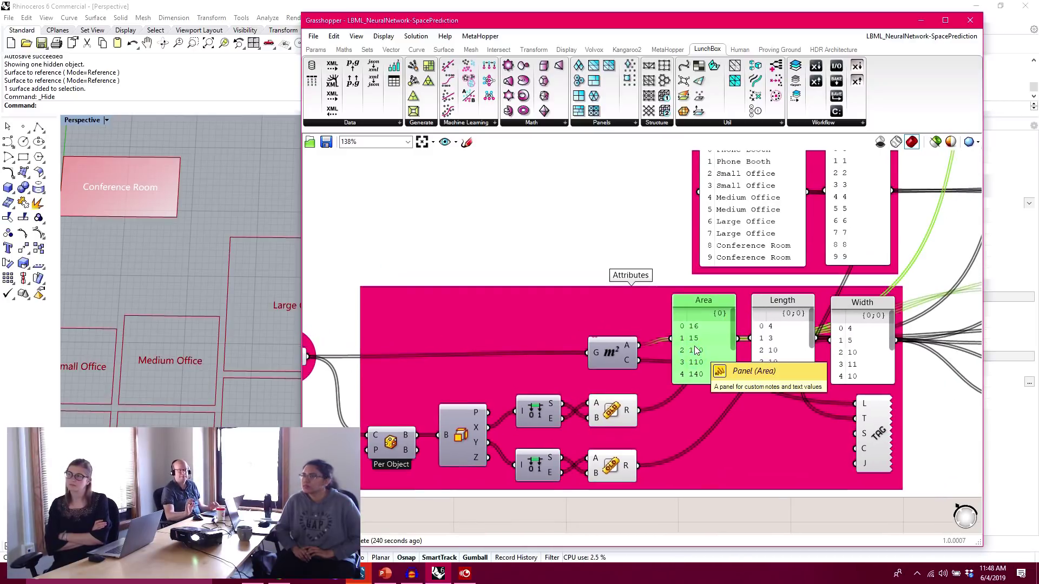
click(786, 351)
click(861, 344)
- Examine the training Labels group and how the area, length and width attributes feed the Remapped Vectors group
right_drag(814, 299, 775, 407)
scroll(718, 302, up, 3)
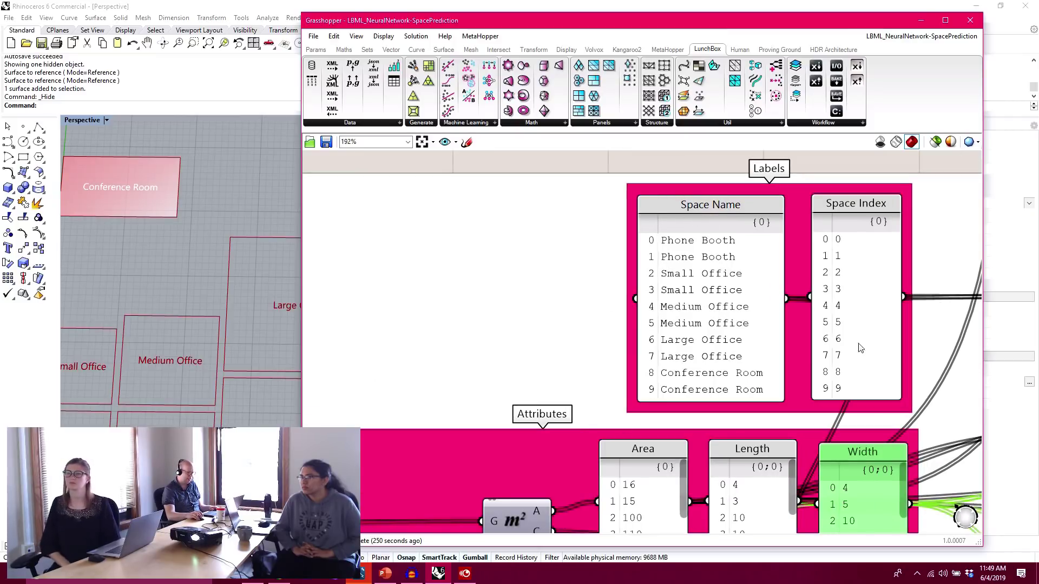
scroll(852, 373, down, 4)
right_drag(883, 378, 512, 281)
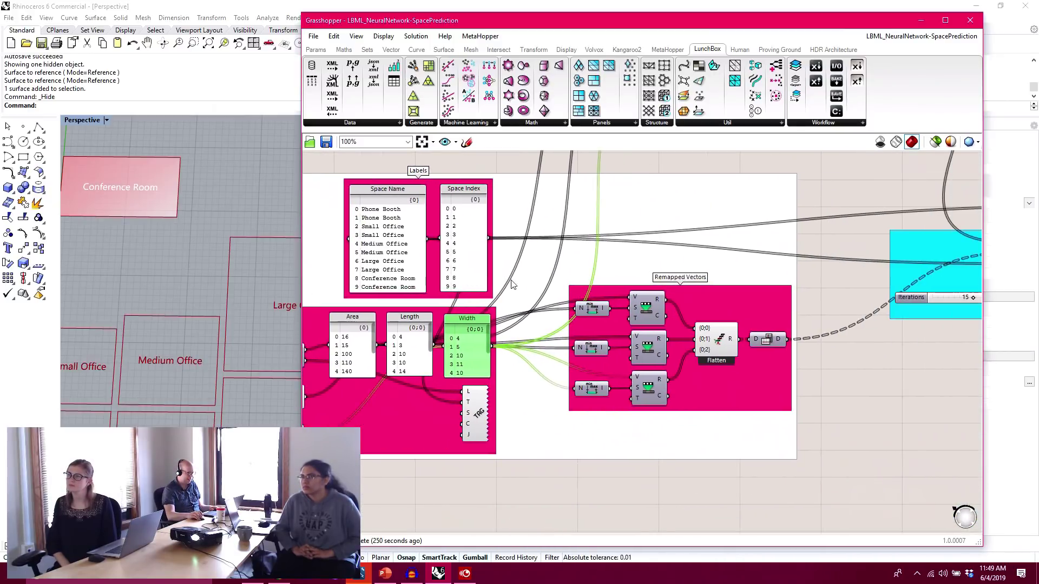
scroll(750, 330, up, 1)
scroll(767, 340, up, 2)
right_drag(524, 348, 720, 307)
right_drag(599, 318, 478, 360)
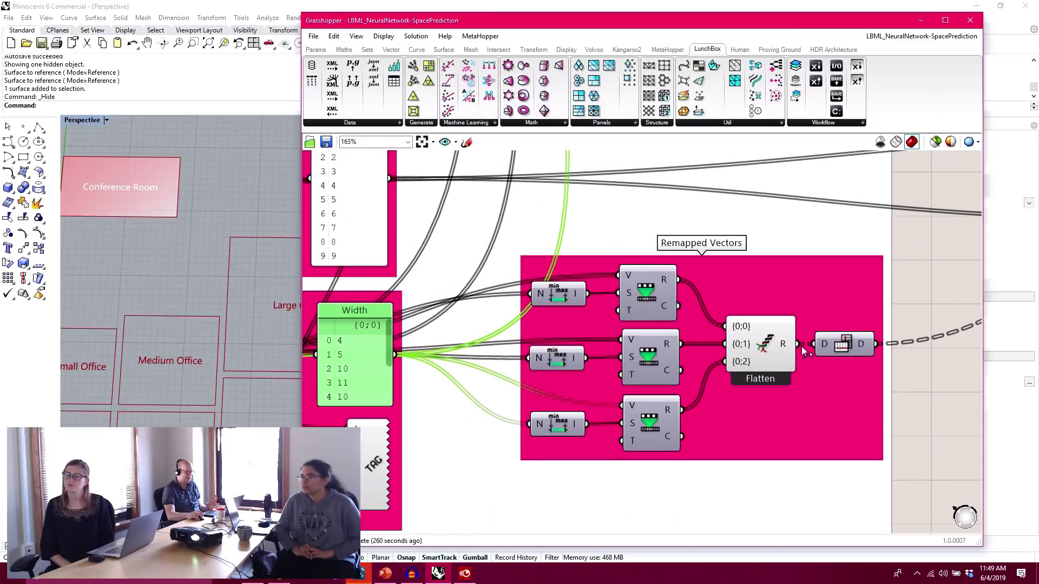
right_drag(460, 346, 777, 337)
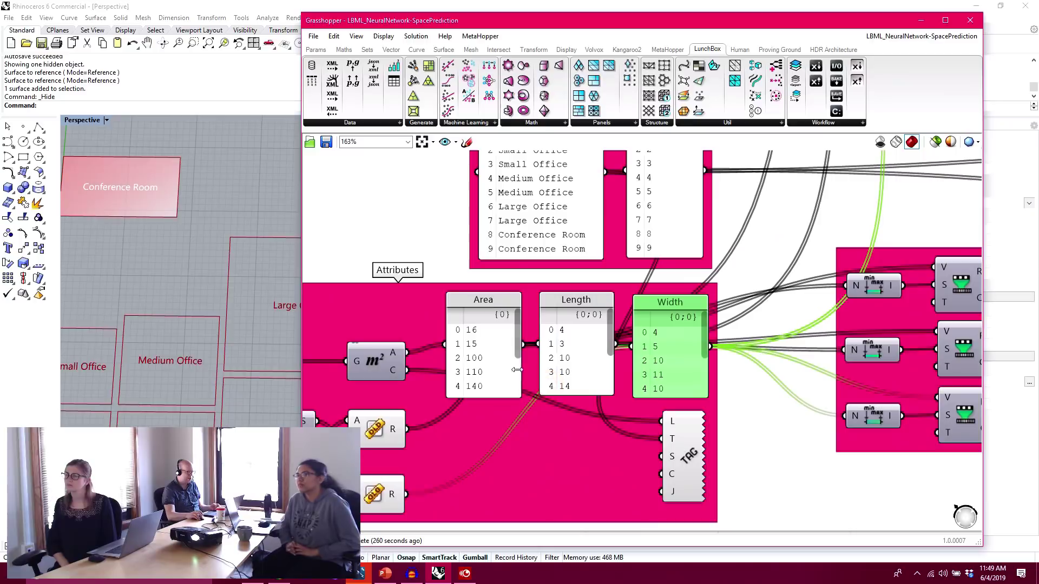
scroll(499, 356, up, 1)
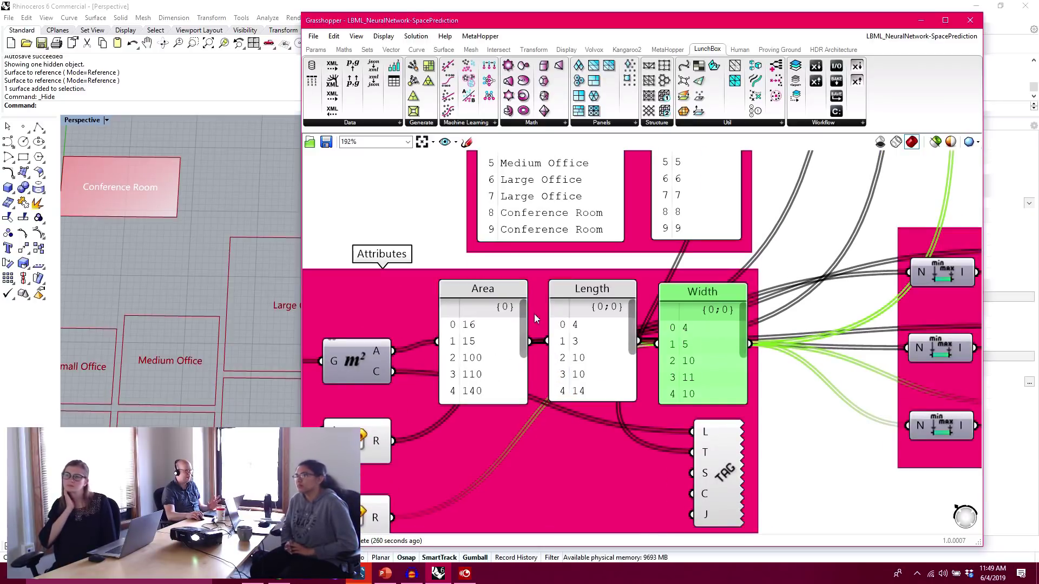
scroll(727, 345, down, 1)
right_drag(727, 346, 262, 327)
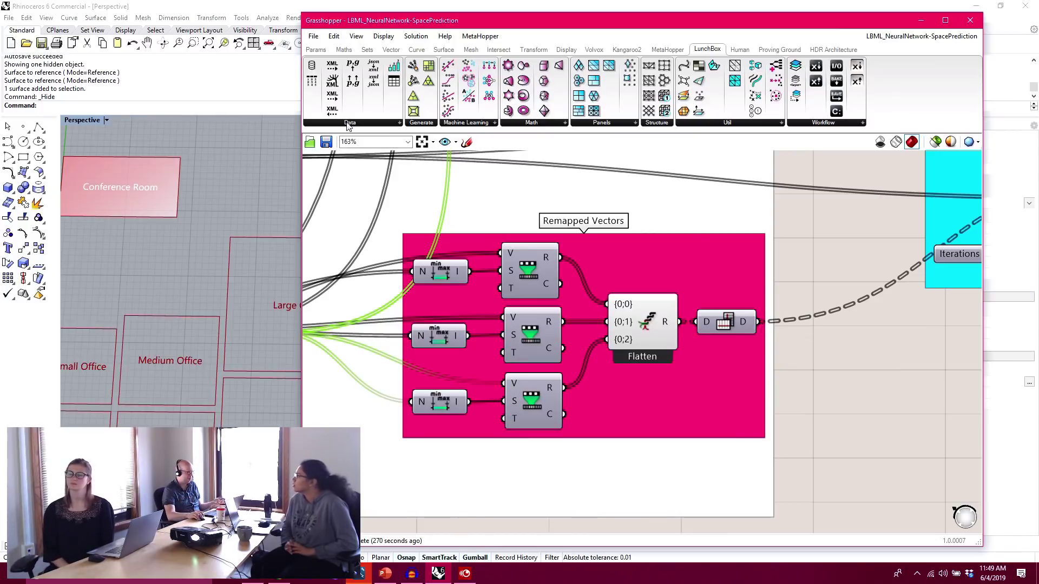
- Add a panel beside the training Remapped Vectors group, wire the final D output into it and enlarge it to show several branches
click(329, 47)
click(422, 81)
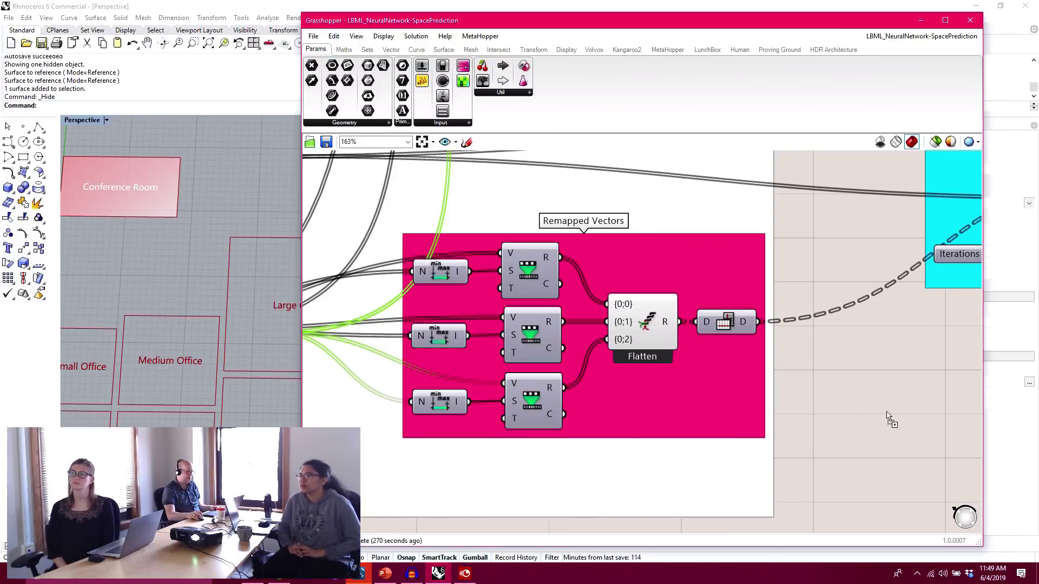
click(896, 407)
drag(761, 326, 825, 406)
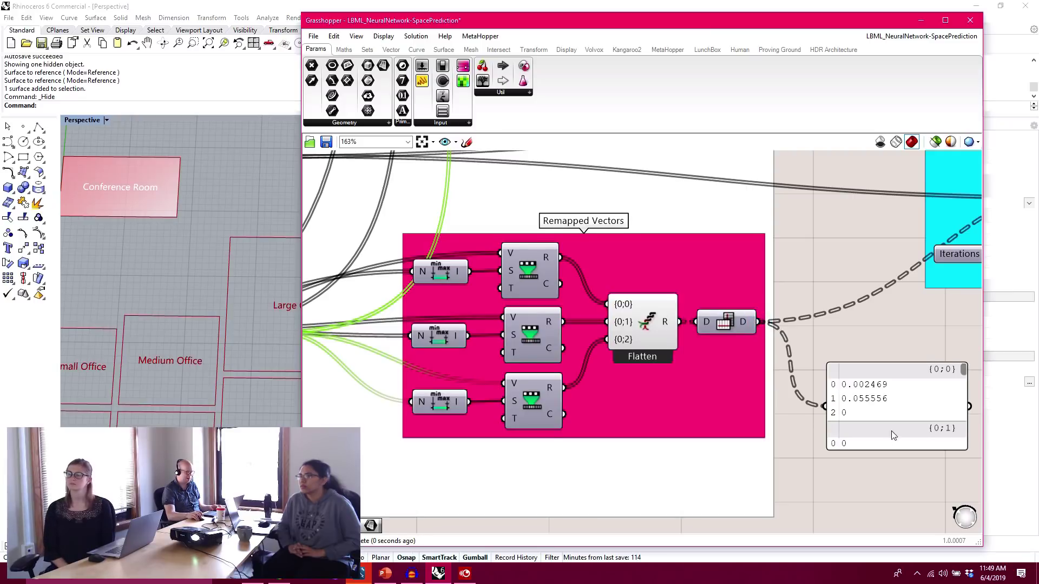
right_drag(920, 433, 800, 394)
drag(847, 408, 916, 549)
drag(871, 479, 861, 398)
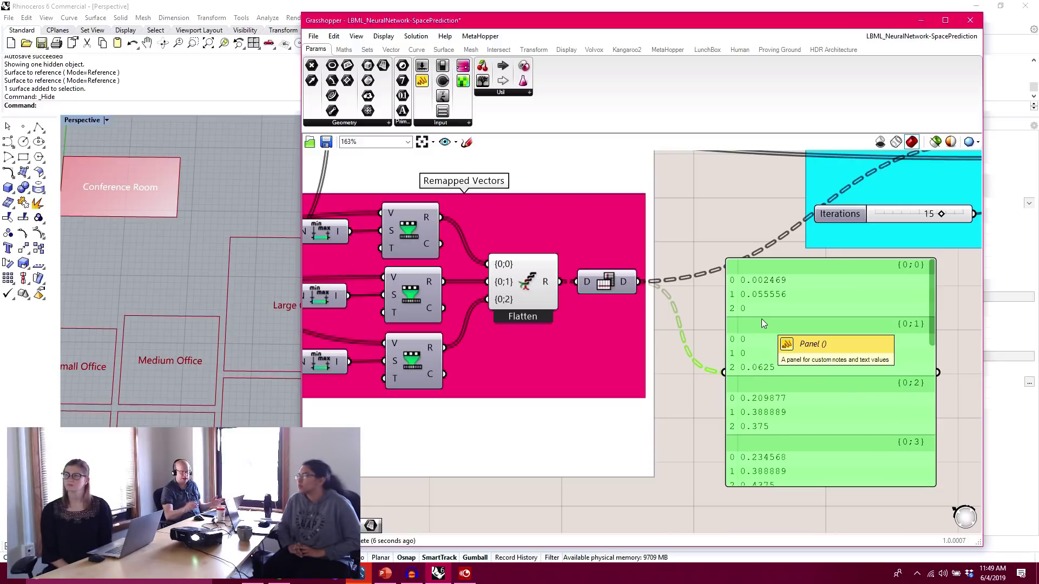
drag(933, 300, 856, 250)
- Examine the Neural Network component's training inputs and highlight the component with its connected wires
right_drag(856, 250, 564, 413)
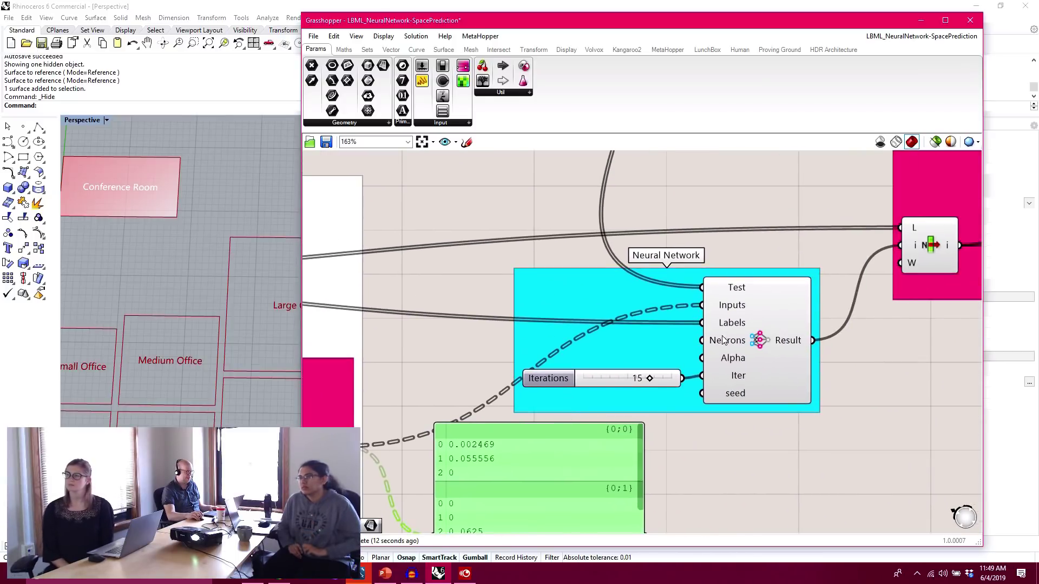
scroll(784, 333, up, 3)
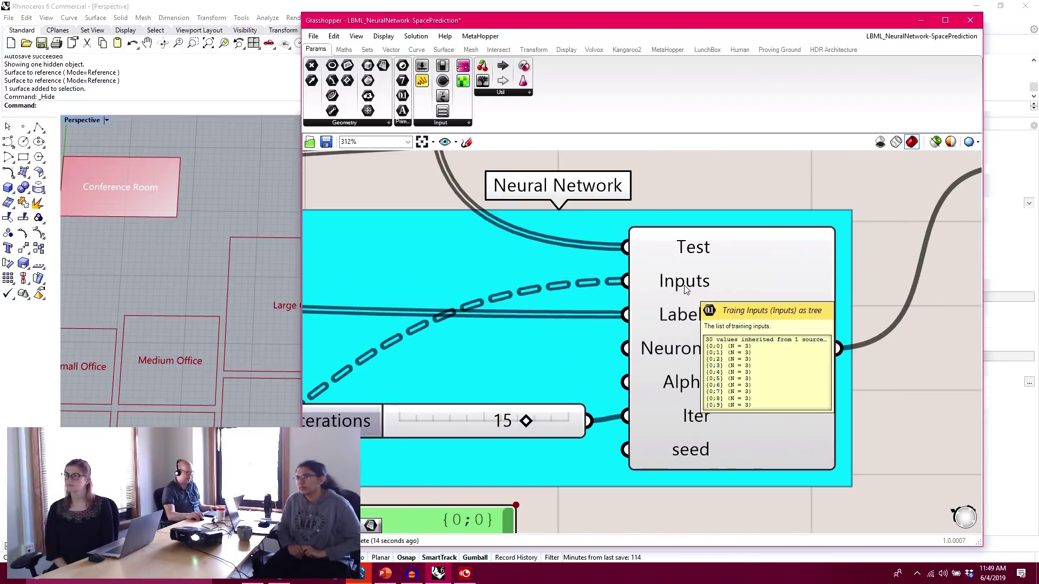
scroll(686, 296, down, 4)
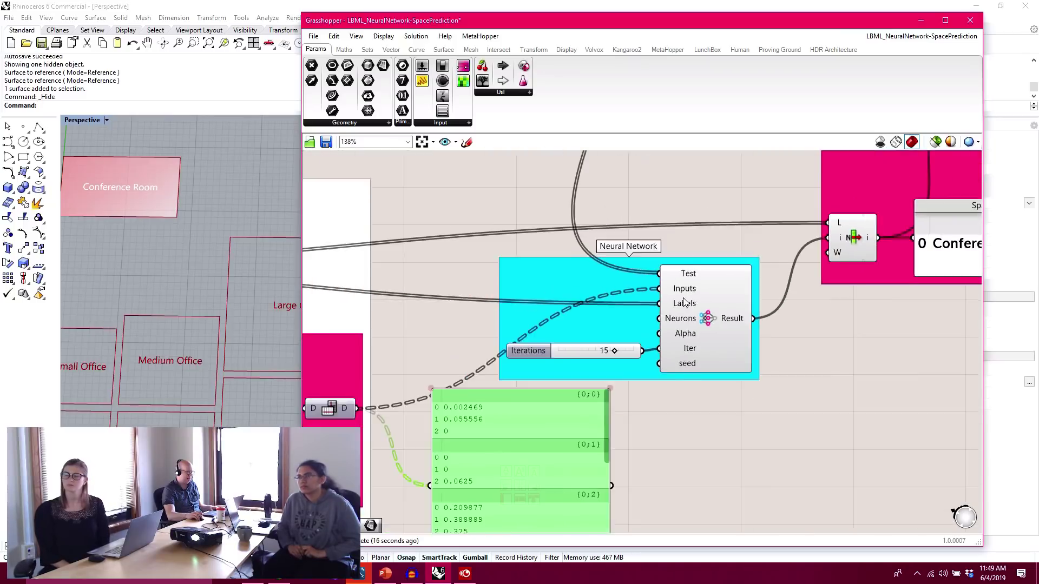
scroll(690, 301, up, 3)
click(693, 306)
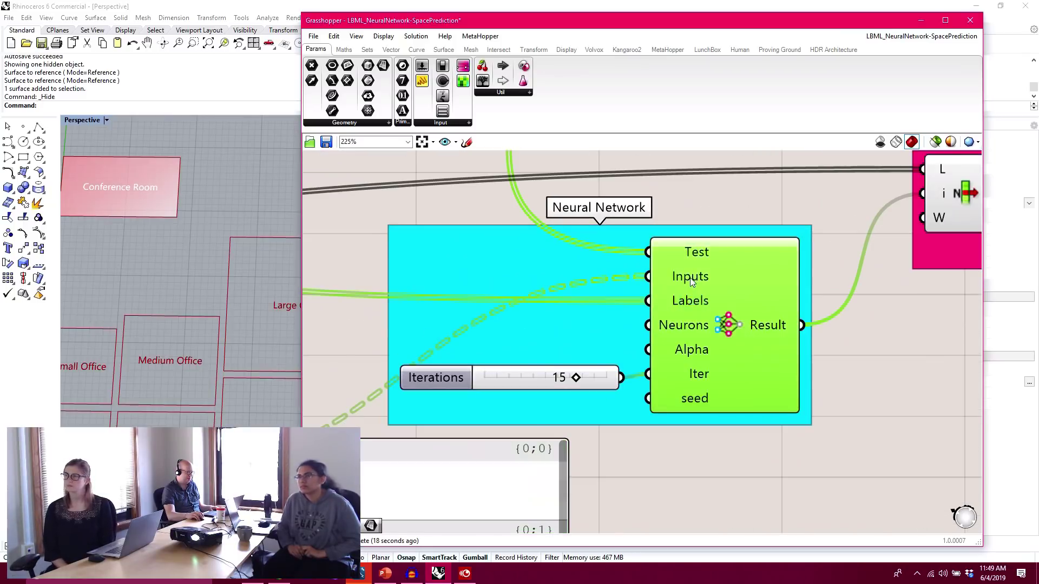
- Highlight the Space Index panel in the Labels group to show what feeds the network's Labels input
scroll(671, 291, down, 4)
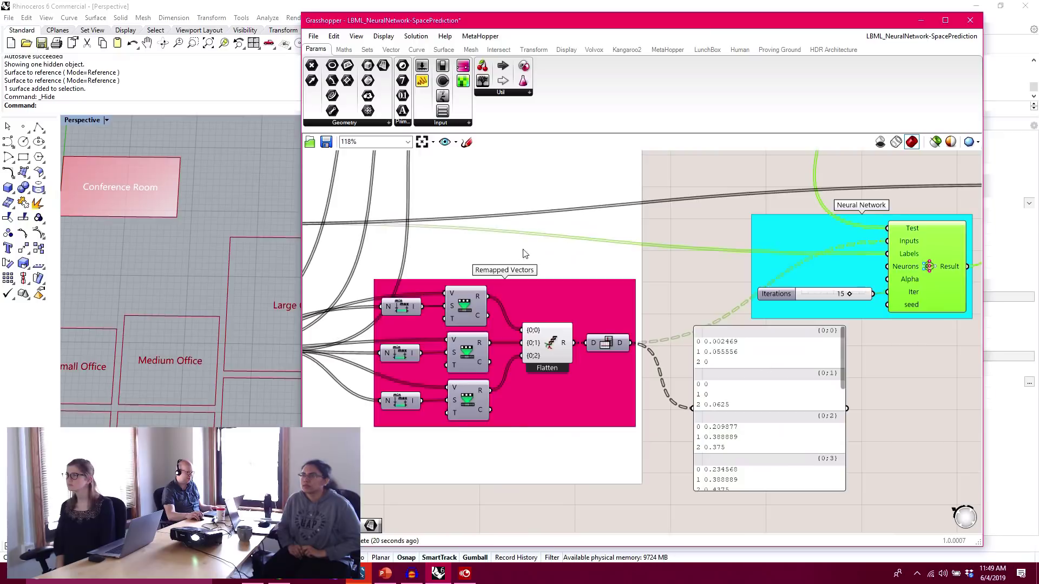
scroll(594, 359, up, 3)
scroll(594, 359, up, 3)
mouse_move(675, 331)
mouse_down()
mouse_move(698, 294)
mouse_move(665, 329)
mouse_up()
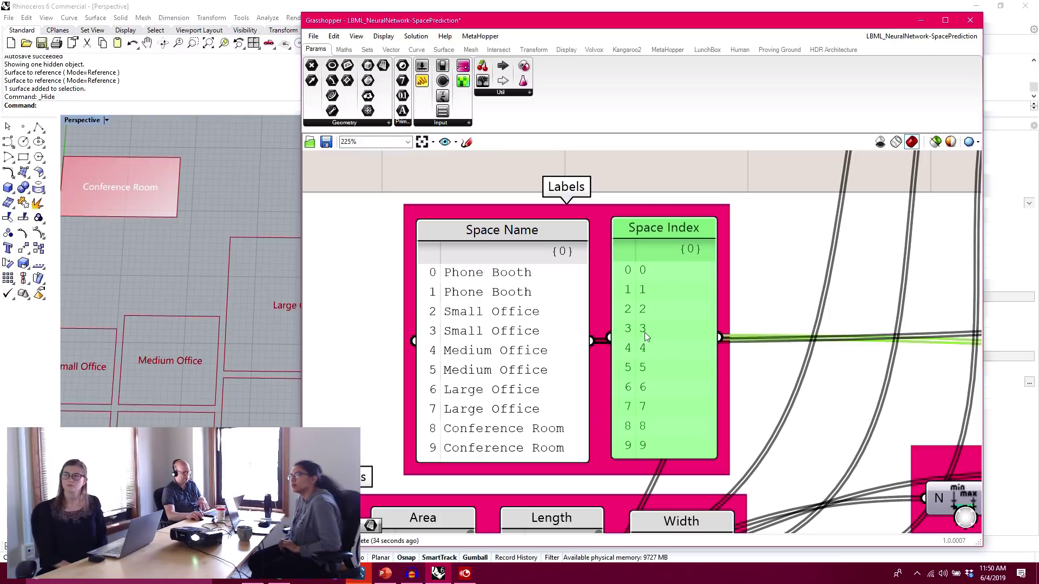
- Trace the Neural Network's Labels and Test inputs back through the definition to the Data to Test attributes
right_drag(840, 399, 730, 396)
scroll(730, 396, down, 4)
right_drag(837, 355, 571, 323)
right_drag(829, 351, 687, 344)
scroll(688, 344, up, 4)
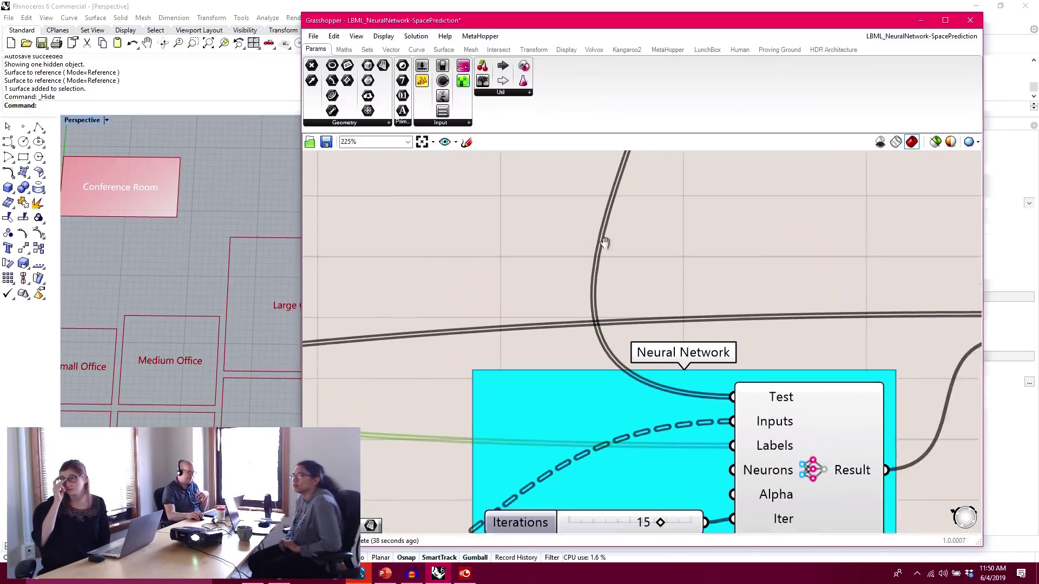
scroll(663, 233, down, 3)
right_drag(580, 193, 692, 319)
scroll(787, 414, up, 1)
scroll(787, 414, down, 2)
right_drag(598, 286, 860, 449)
right_drag(707, 378, 844, 339)
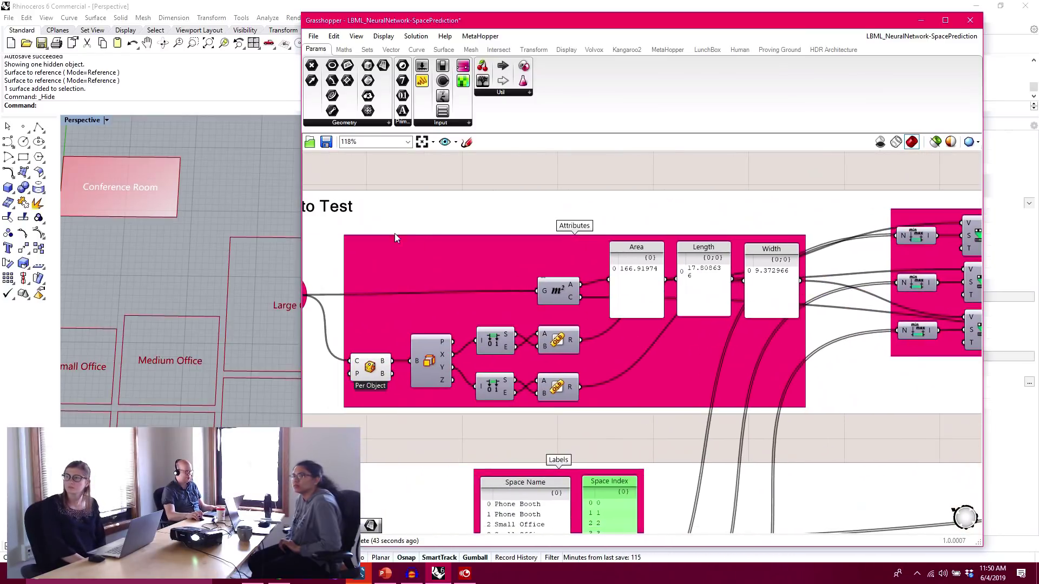
- Highlight the Test Geometry parameter in the Data to Test group
right_drag(389, 232, 546, 259)
scroll(519, 280, up, 3)
click(534, 322)
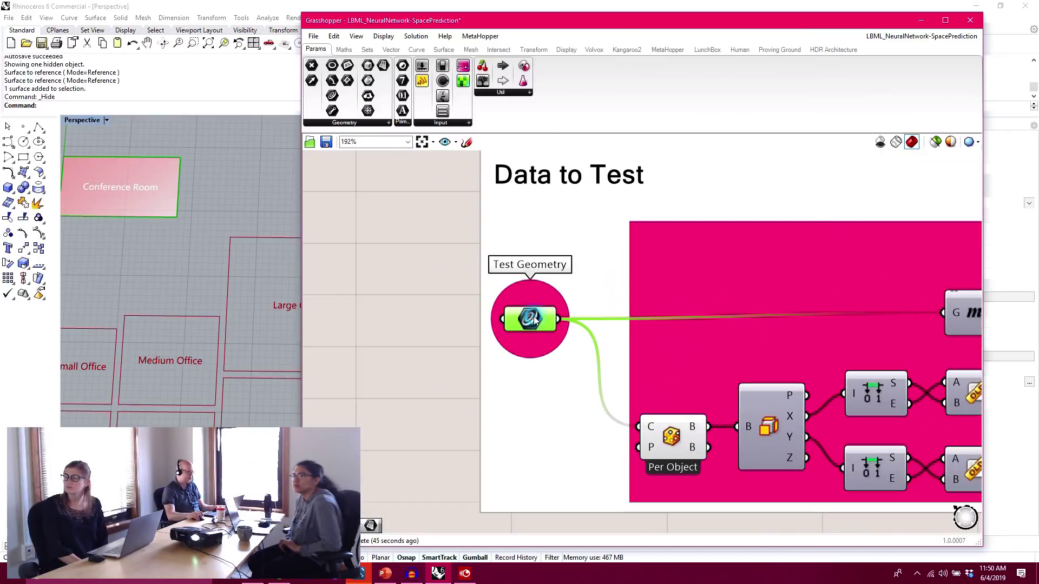
- Narrow the Grasshopper window to uncover the Rhino viewport and frame the highlighted test room closely
click(238, 209)
drag(299, 11, 514, 23)
right_drag(817, 332, 654, 308)
scroll(600, 318, down, 2)
mouse_move(181, 214)
shift+right_down()
mouse_move(395, 227)
mouse_move(313, 262)
mouse_move(267, 241)
shift+right_up()
scroll(399, 187, up, 5)
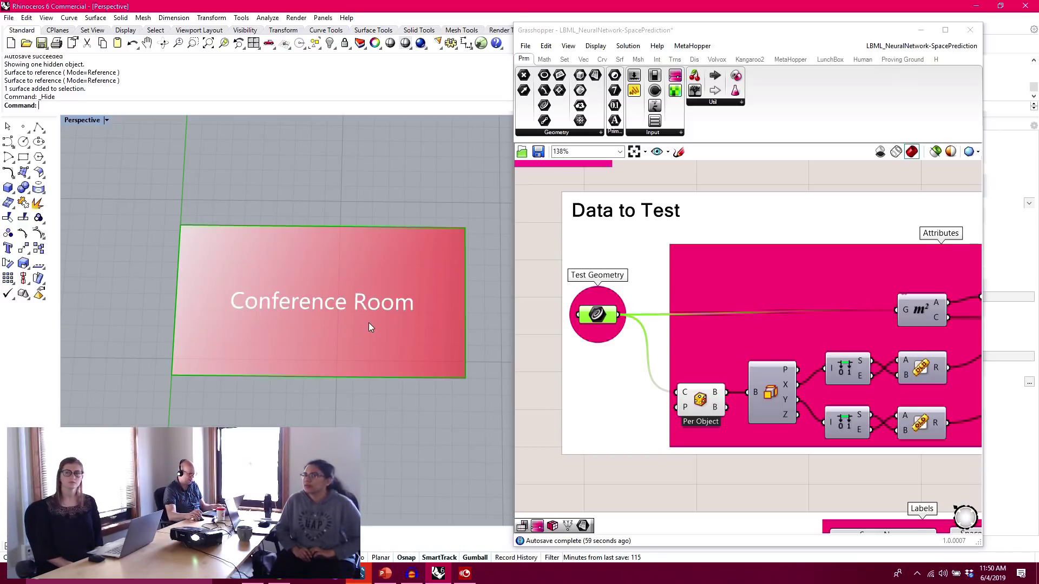
- Follow the test data through the Neural Network to the Result group and highlight the Space Selection panel
right_drag(900, 329, 727, 288)
scroll(827, 297, down, 4)
right_drag(876, 302, 690, 293)
right_drag(828, 332, 606, 291)
scroll(755, 370, up, 4)
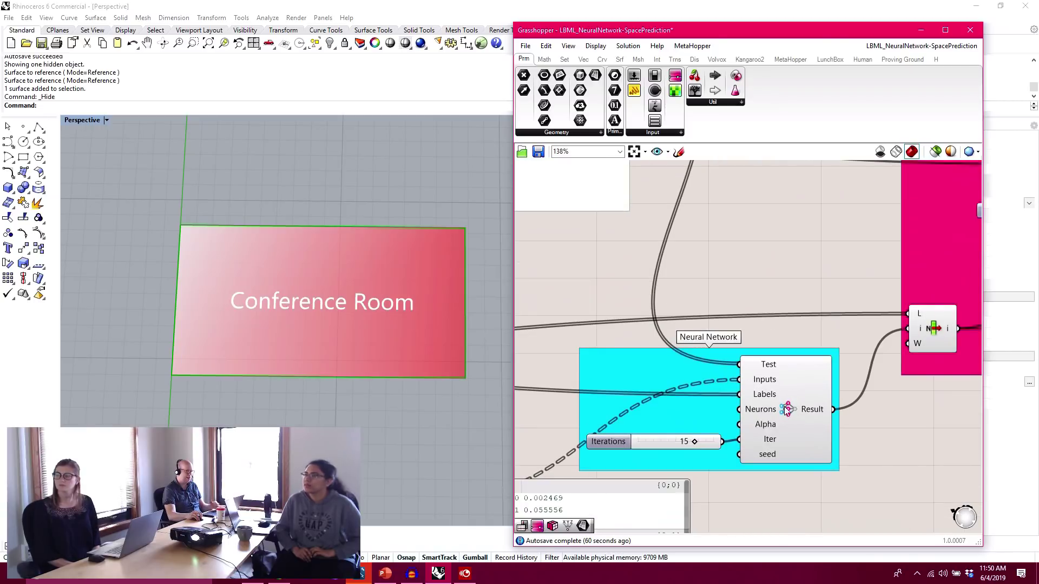
right_drag(922, 409, 682, 389)
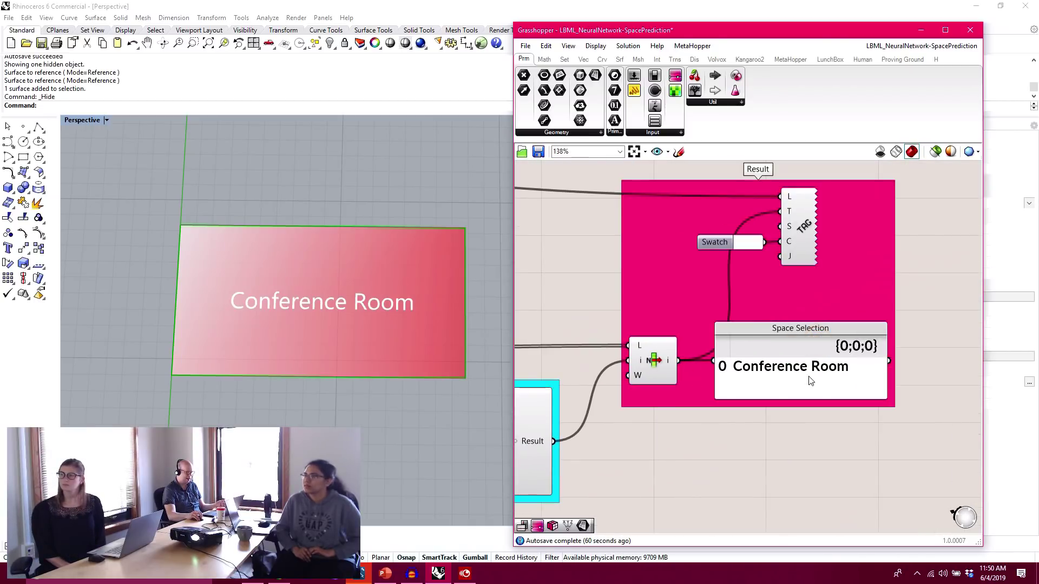
click(809, 375)
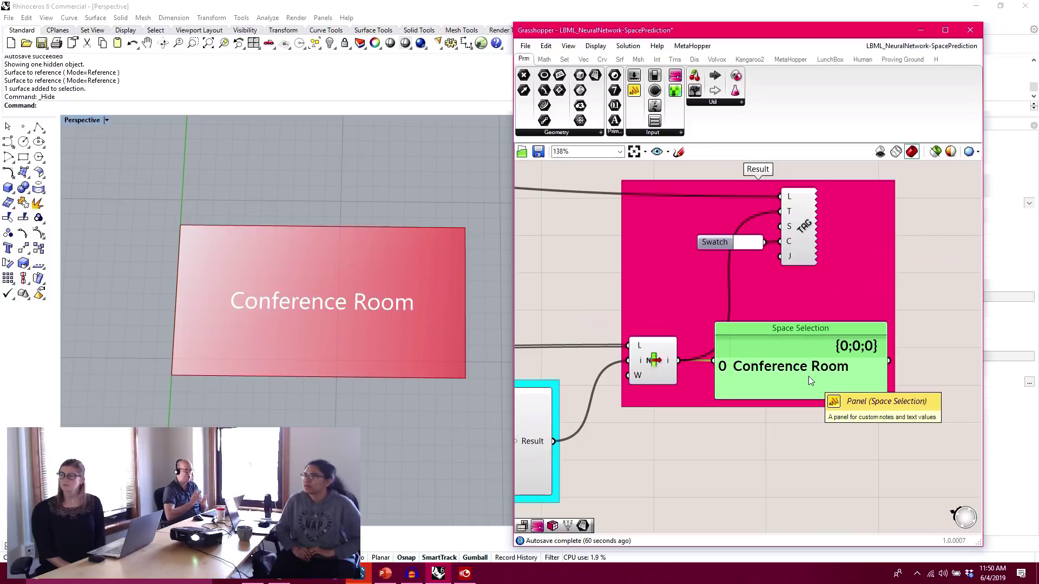
scroll(703, 368, down, 3)
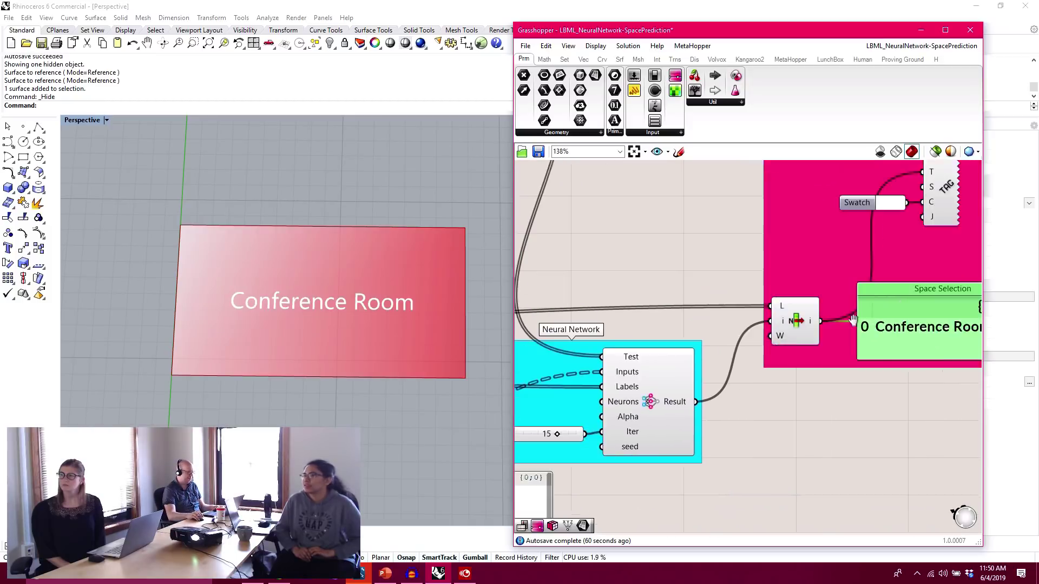
- Draw a small, nearly square rectangle just below the test room in the Rhino viewport
click(358, 387)
scroll(397, 396, down, 5)
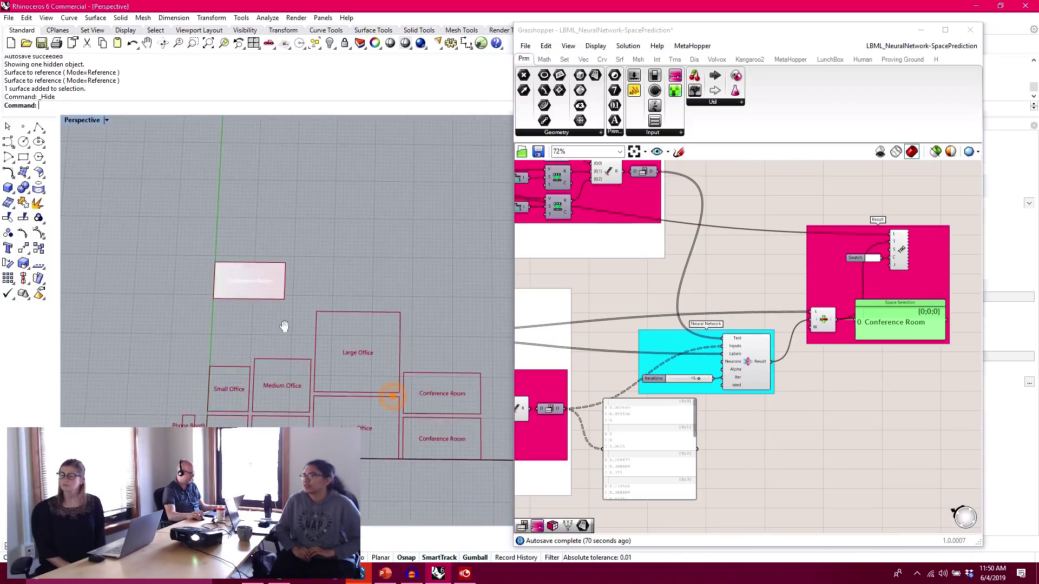
click(24, 156)
scroll(274, 324, up, 5)
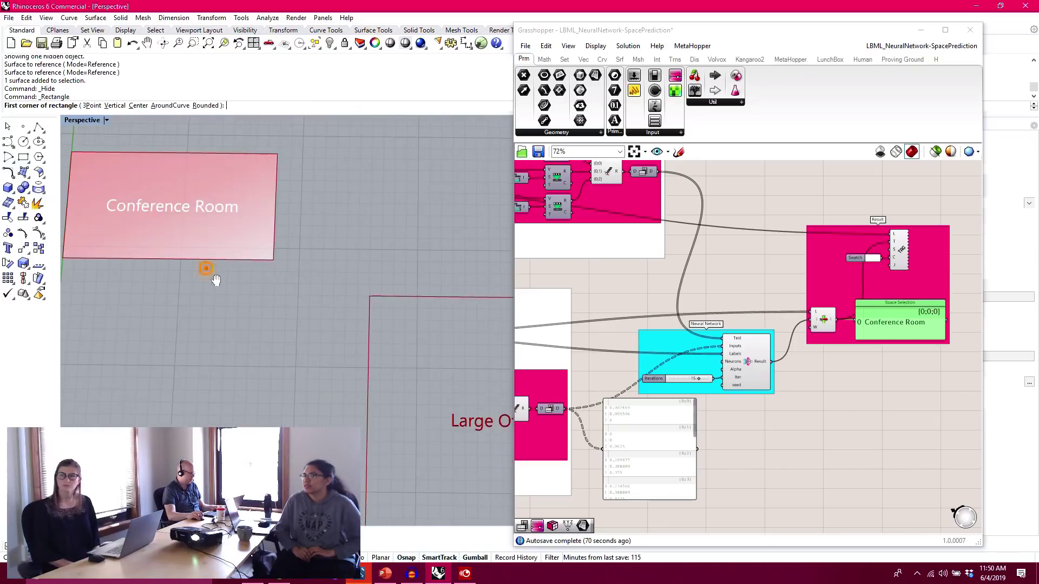
click(290, 357)
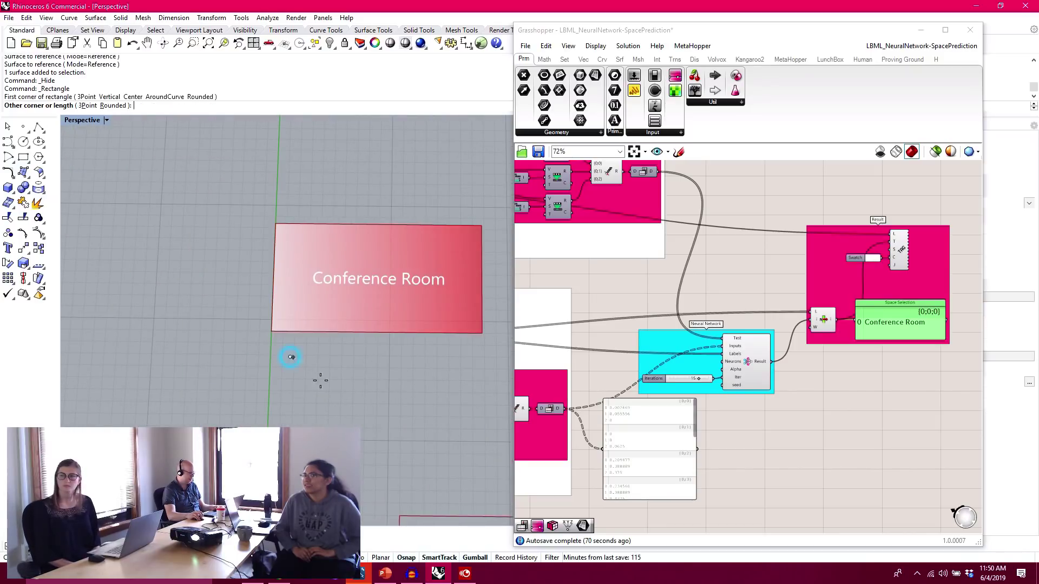
click(343, 411)
scroll(343, 411, down, 5)
shift+right_drag(343, 411, 368, 287)
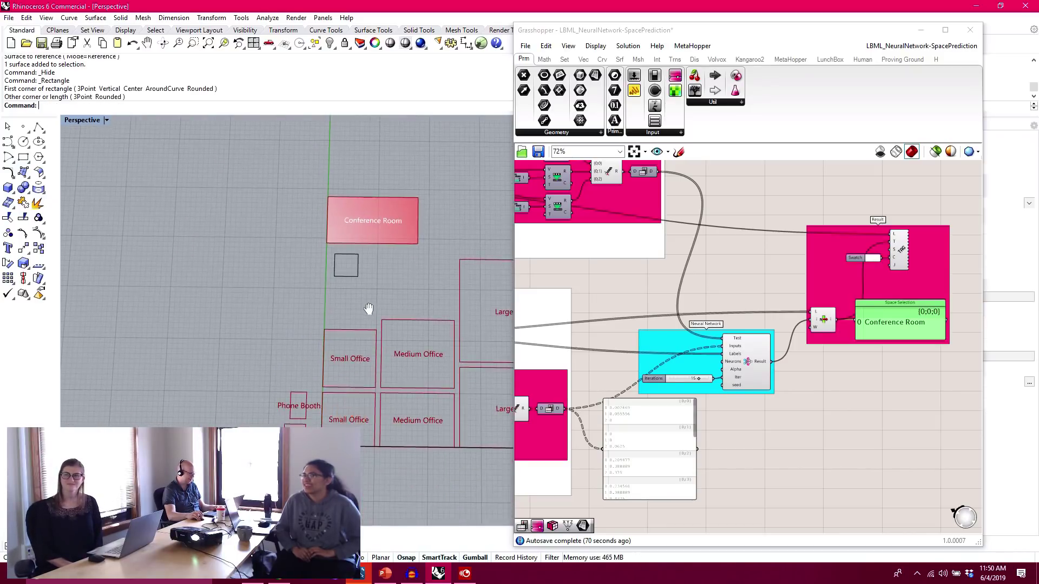
- Select the new rectangle and set it as the single curve of the Test Geometry parameter
scroll(369, 287, up, 4)
click(846, 303)
scroll(846, 303, down, 5)
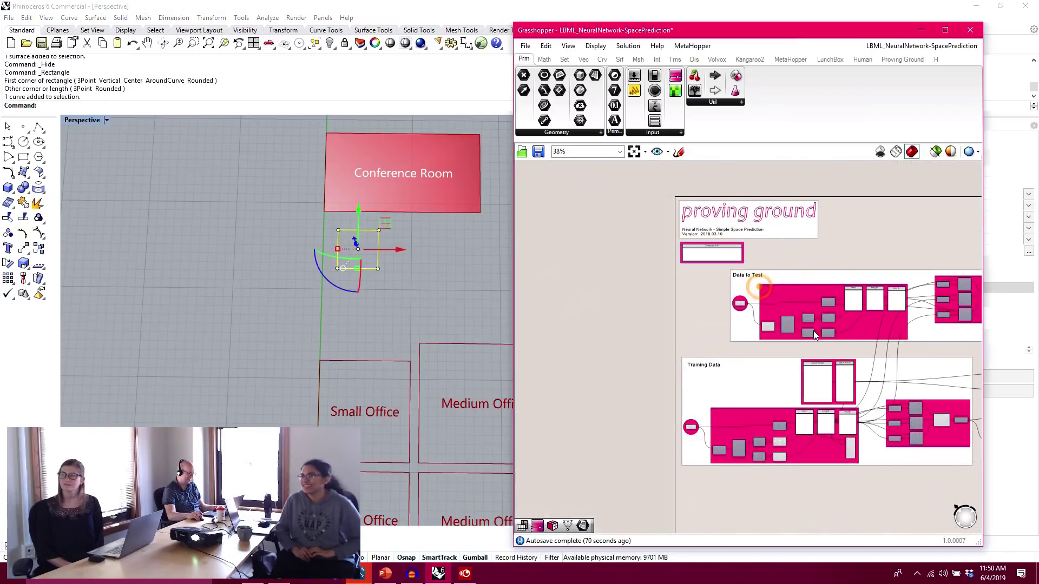
scroll(814, 330, up, 5)
right_click(687, 280)
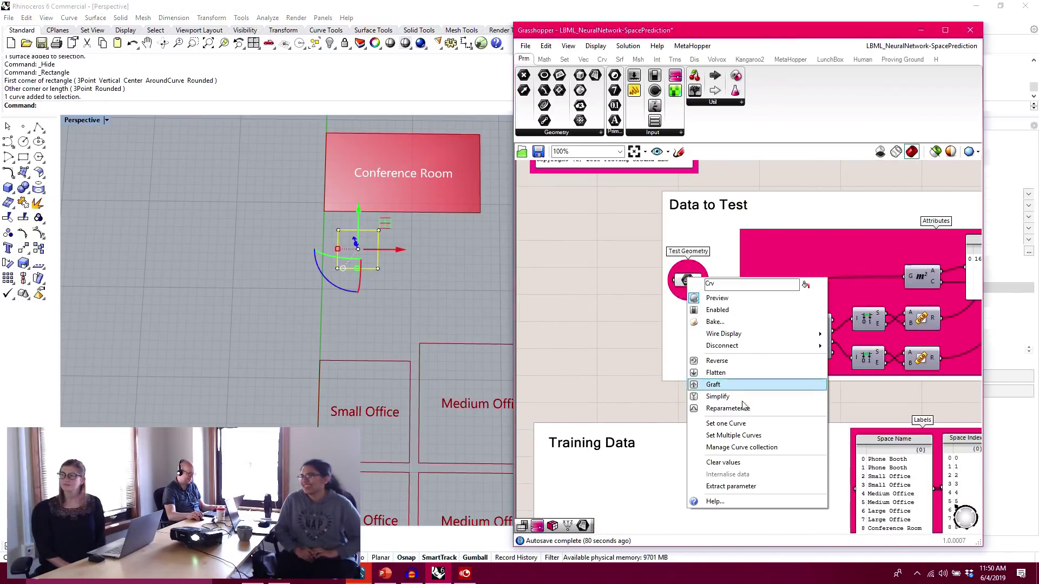
click(741, 426)
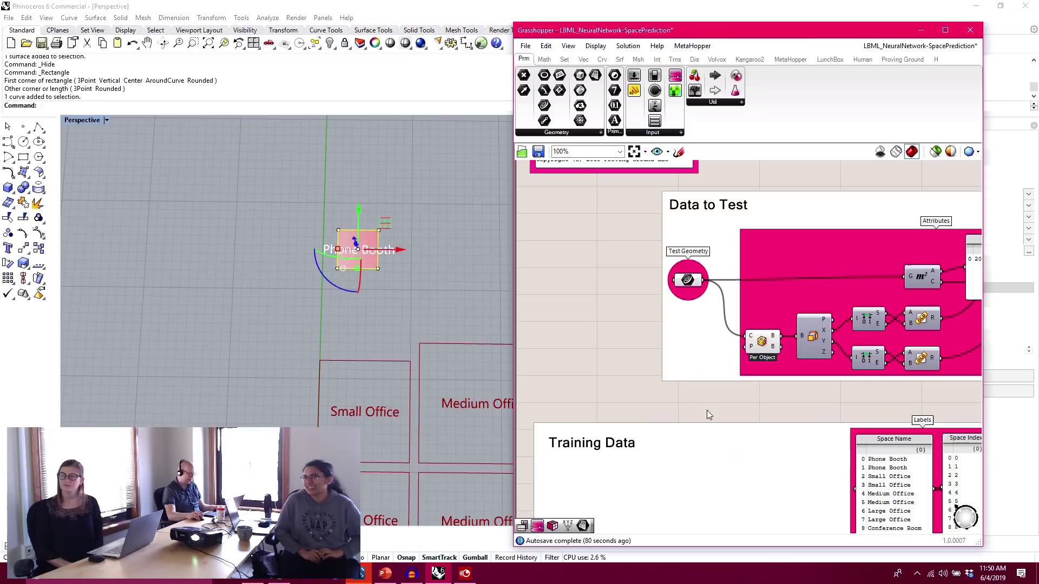
- Compare the test rectangle and its predicted space label with the training rooms in the viewport
shift+right_drag(290, 283, 328, 260)
scroll(371, 223, up, 12)
shift+right_drag(422, 213, 351, 255)
scroll(351, 256, down, 5)
scroll(351, 255, down, 3)
shift+right_drag(243, 542, 246, 423)
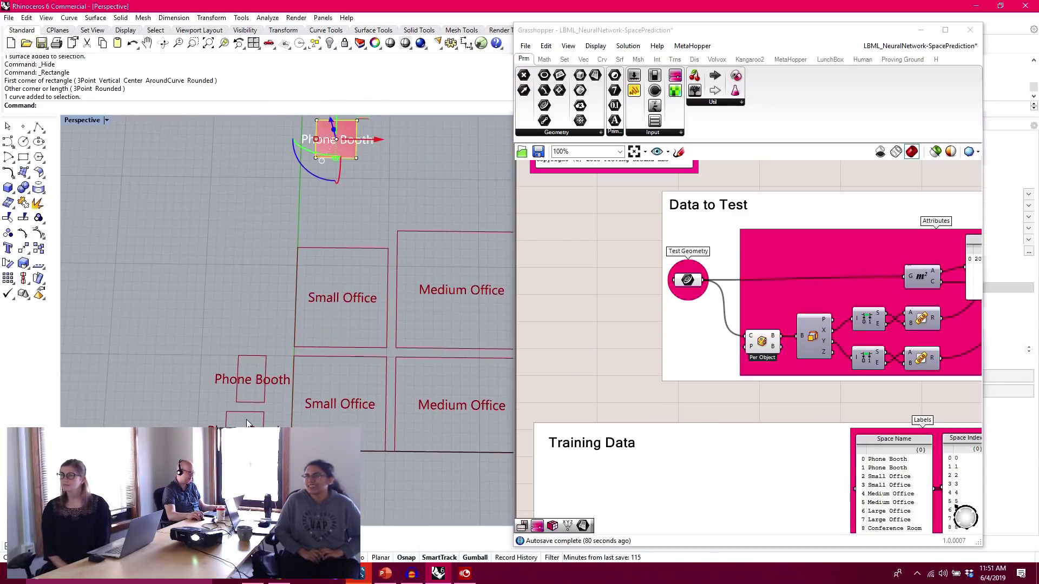
shift+right_drag(283, 317, 277, 365)
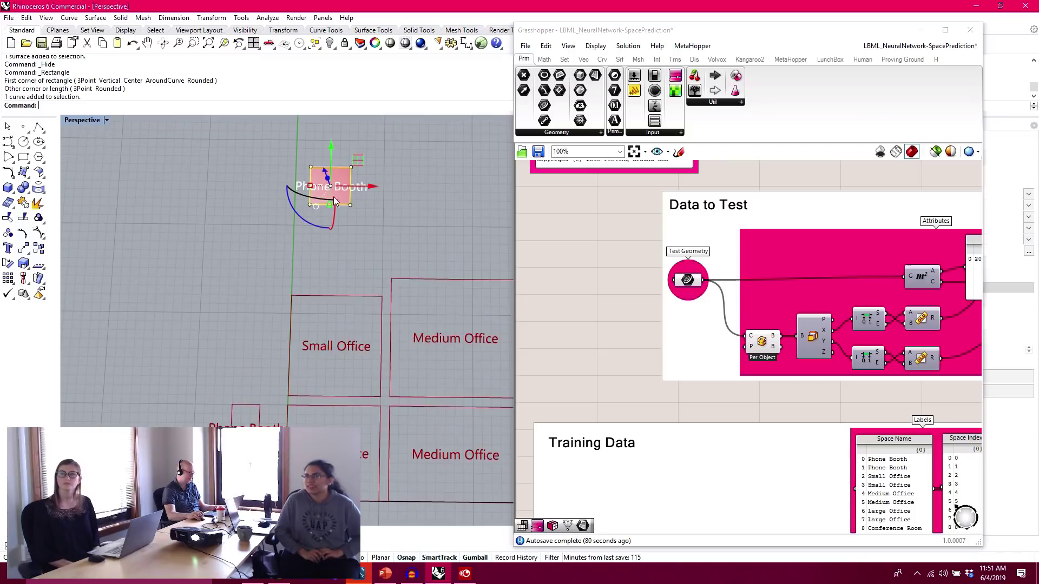
- Stretch the test rectangle horizontally into a long, narrow room and view it alongside the training rooms
shift+right_drag(337, 210, 281, 162)
drag(306, 164, 249, 167)
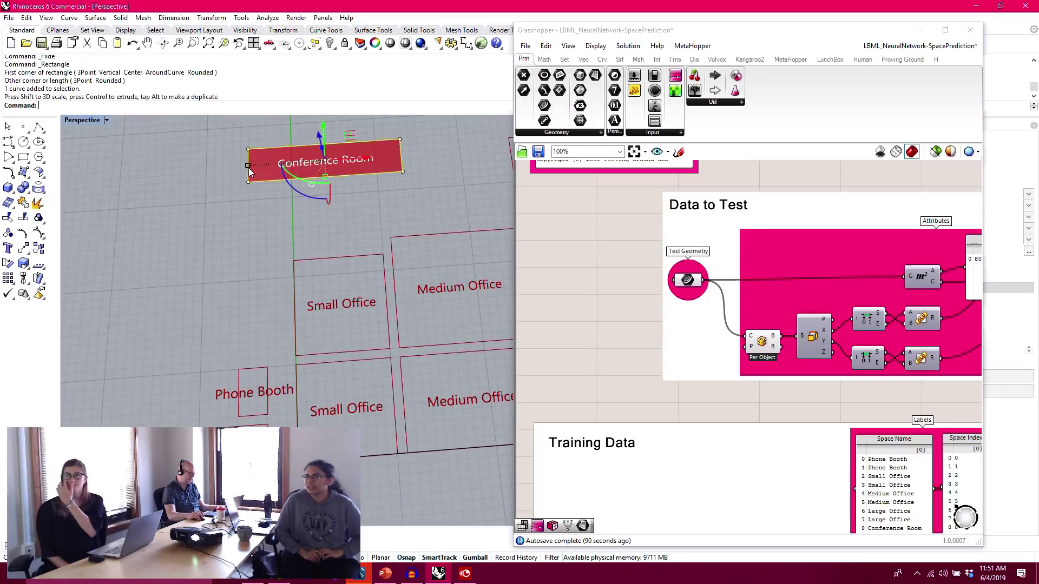
scroll(268, 184, down, 4)
shift+right_drag(401, 237, 317, 240)
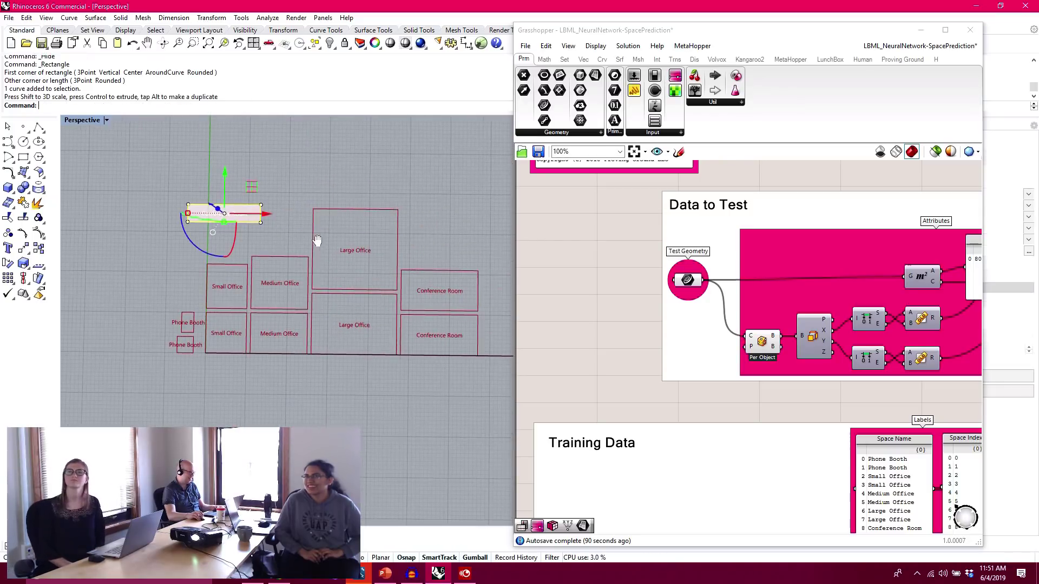
- Stretch the test rectangle vertically into a large, nearly square room and view it alongside the training rooms
scroll(284, 236, up, 5)
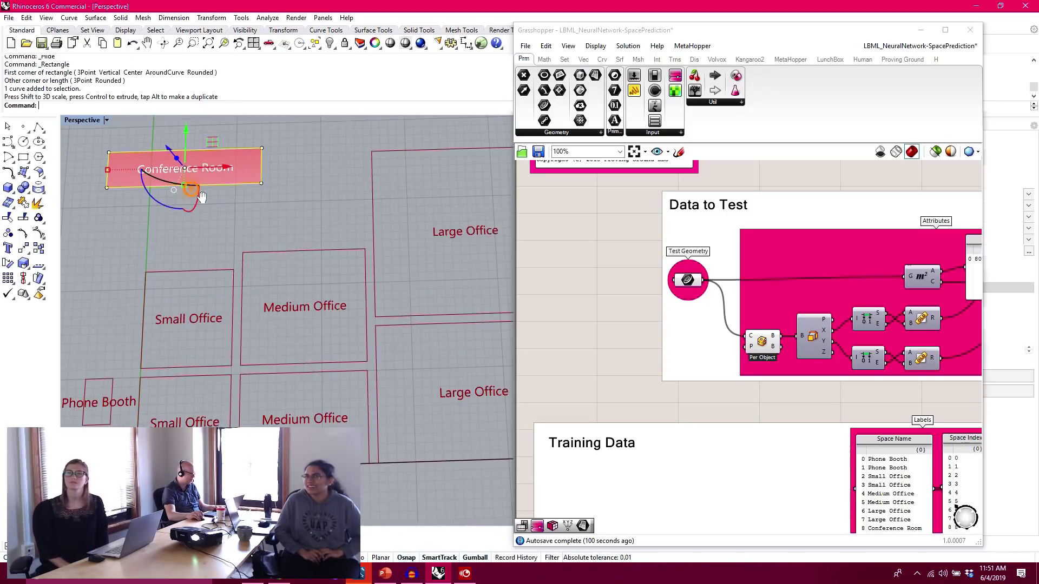
shift+right_drag(173, 185, 215, 202)
drag(226, 204, 225, 251)
click(226, 223)
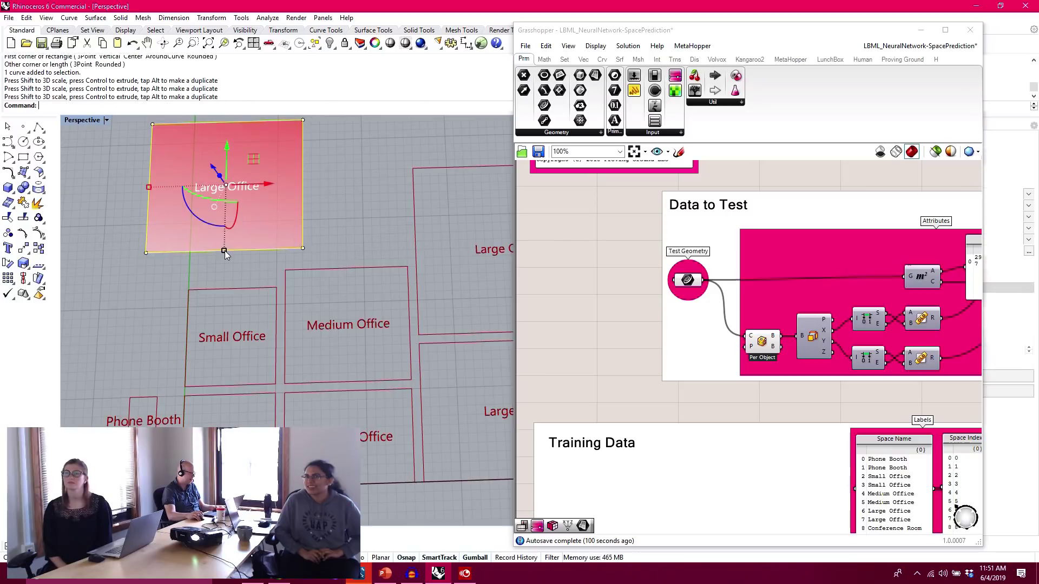
scroll(226, 251, down, 3)
scroll(241, 277, down, 2)
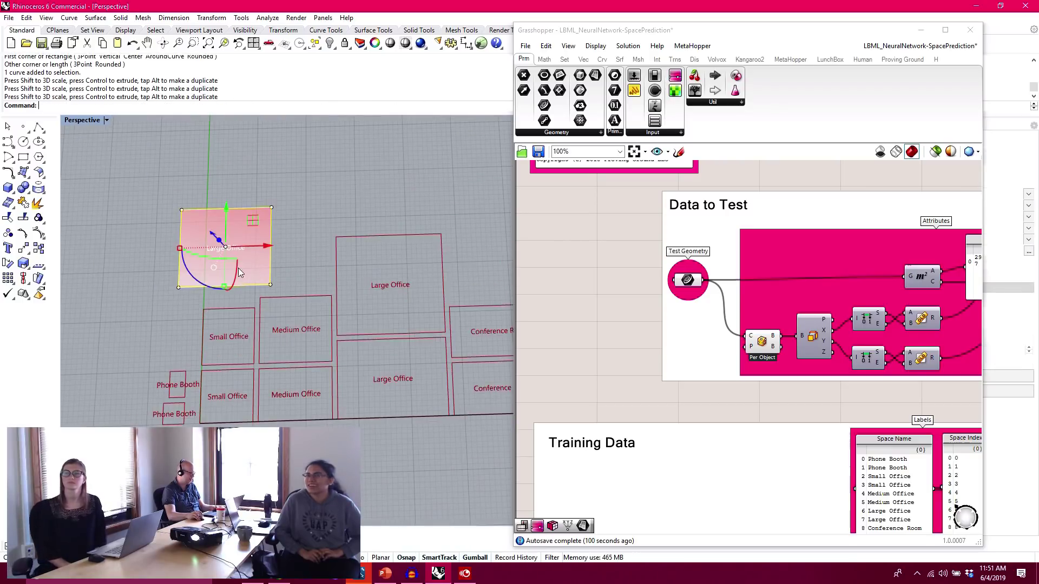
shift+right_drag(367, 302, 225, 277)
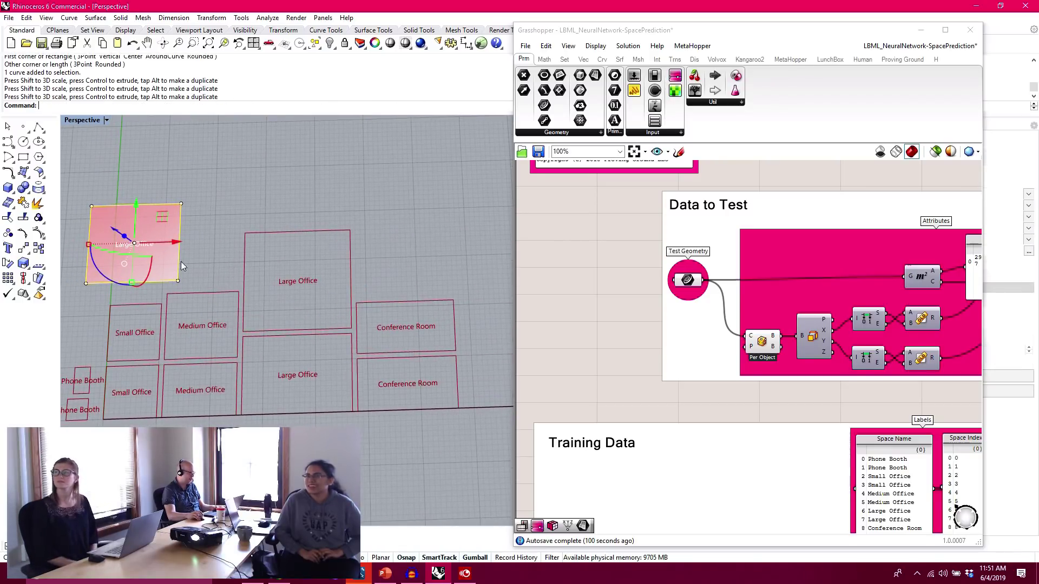
- Move the test room above the large office outlines and adjust its width and depth into a more compact, wide rectangle
drag(165, 245, 268, 151)
drag(248, 185, 216, 184)
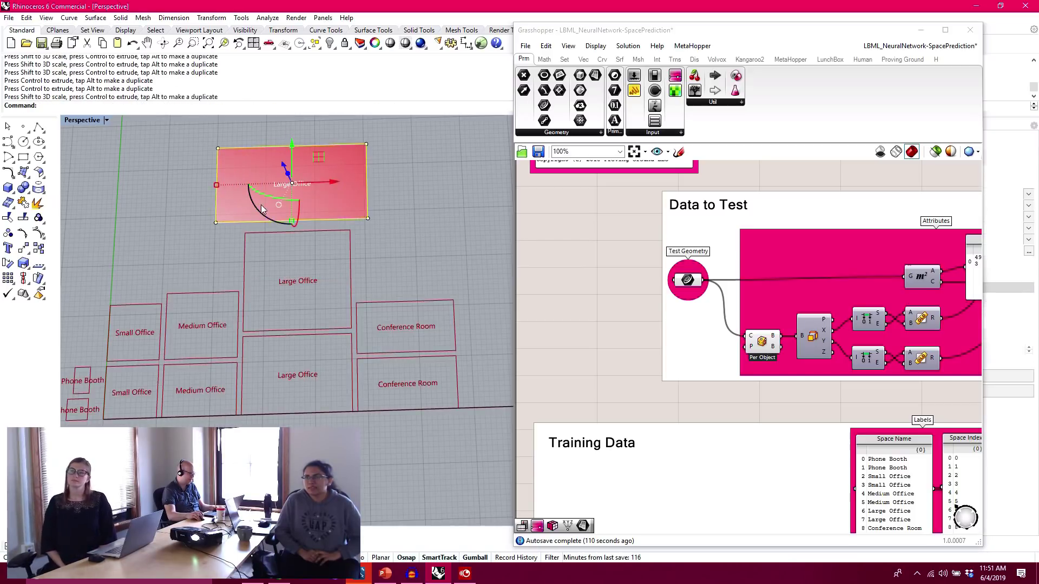
mouse_move(292, 220)
mouse_down()
mouse_move(291, 201)
mouse_move(292, 212)
mouse_up()
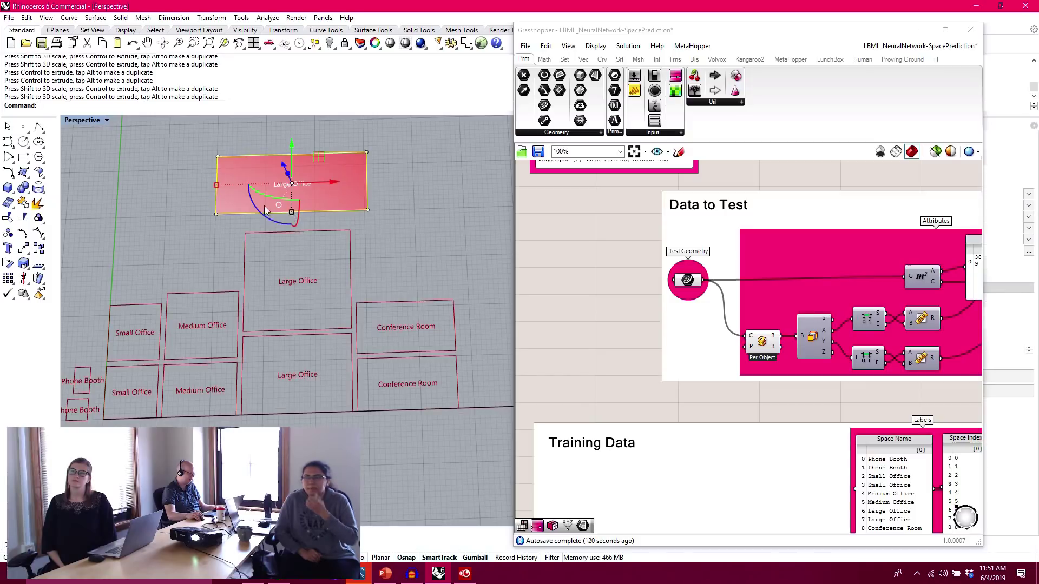
drag(217, 185, 242, 186)
drag(291, 213, 291, 209)
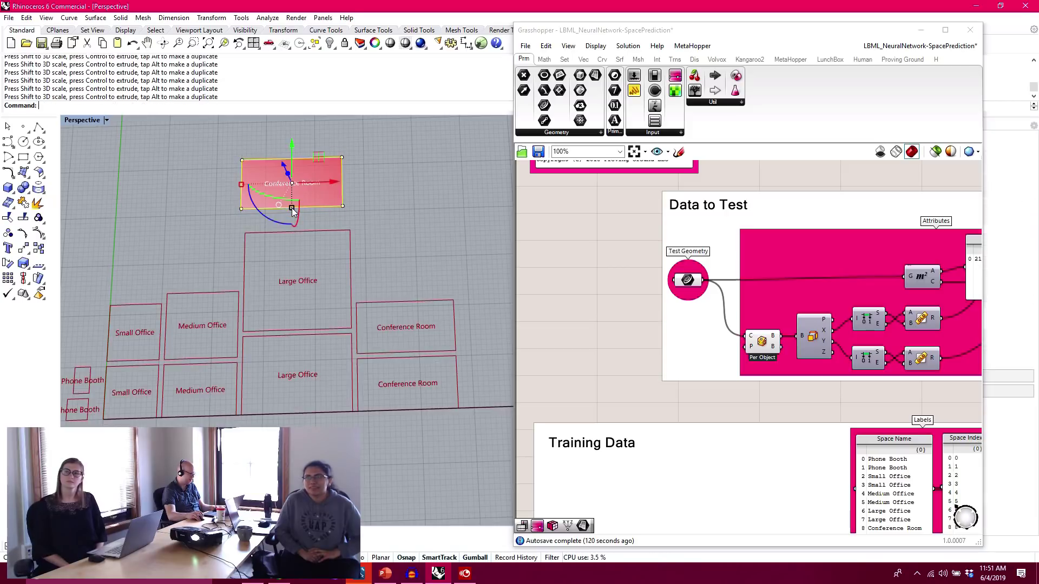
- Move the test room horizontally to above the small and medium office outlines and deselect it
scroll(392, 218, down, 2)
drag(340, 164, 234, 168)
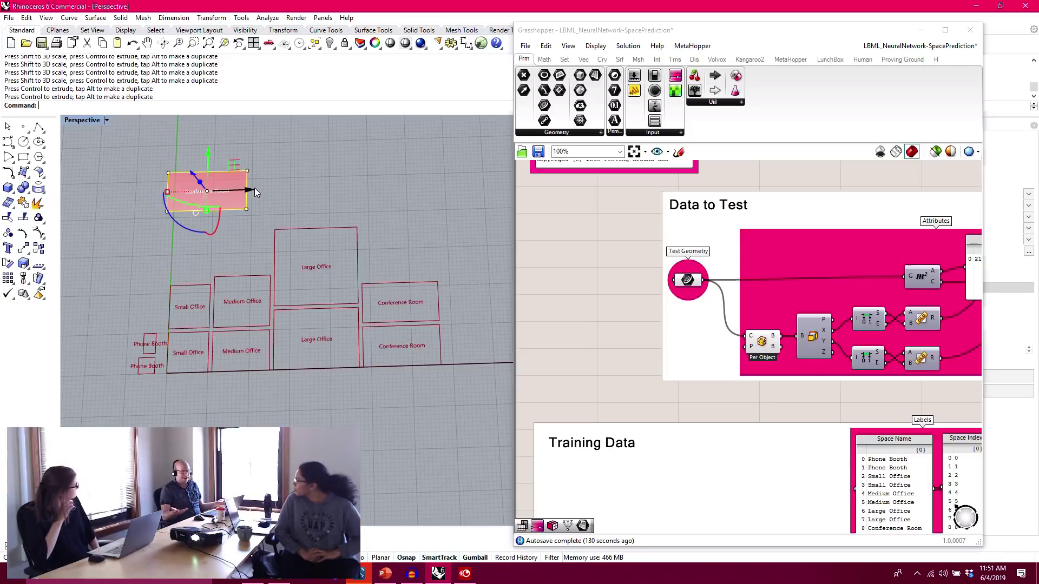
scroll(271, 223, up, 4)
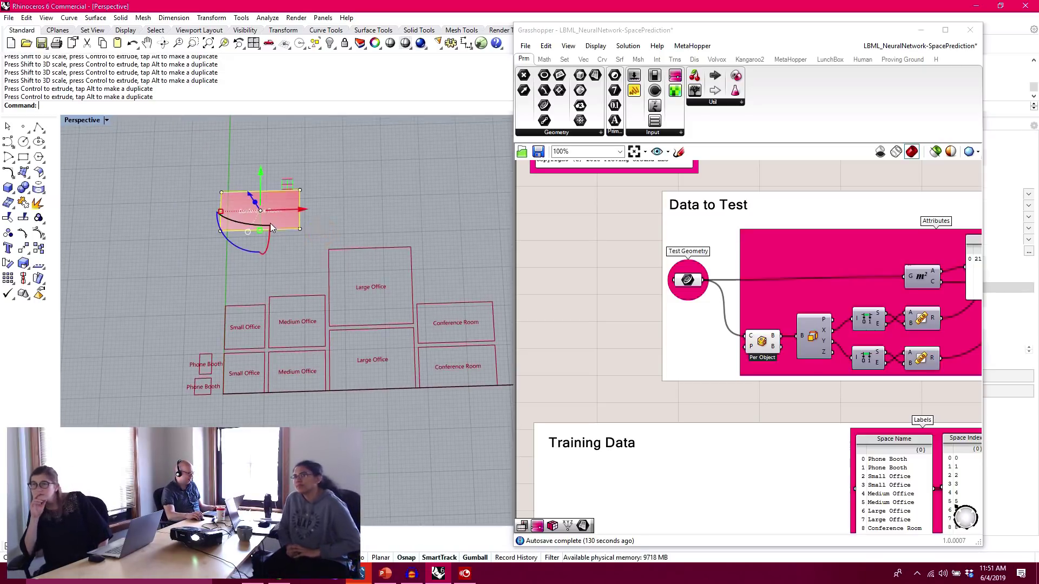
click(337, 285)
- Open LBML_NaiveBase-FacadeType.gh from the Naive Bayes examples folder in Grasshopper and bring its Test Data section into view
click(526, 48)
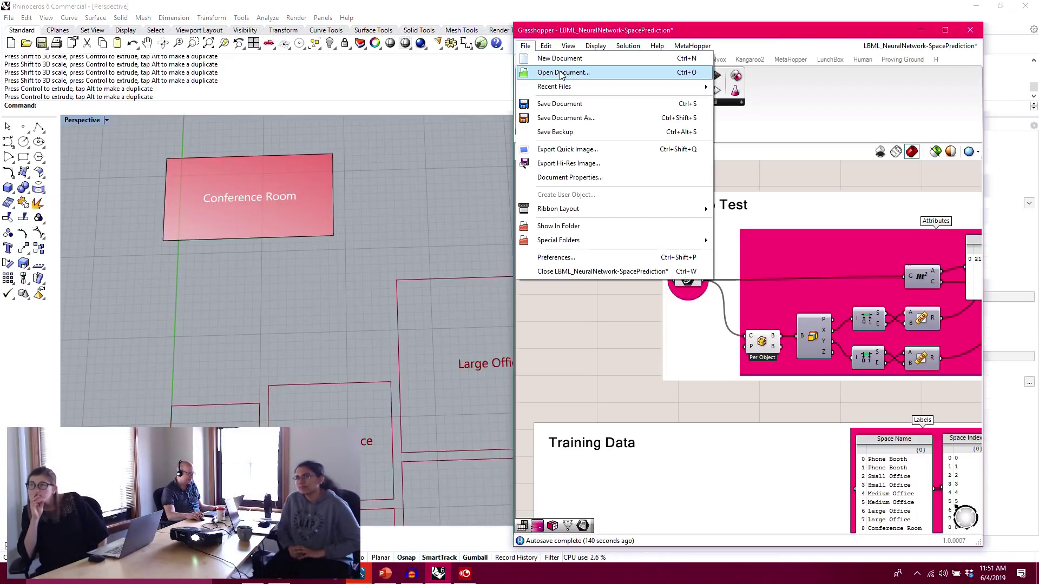
click(563, 74)
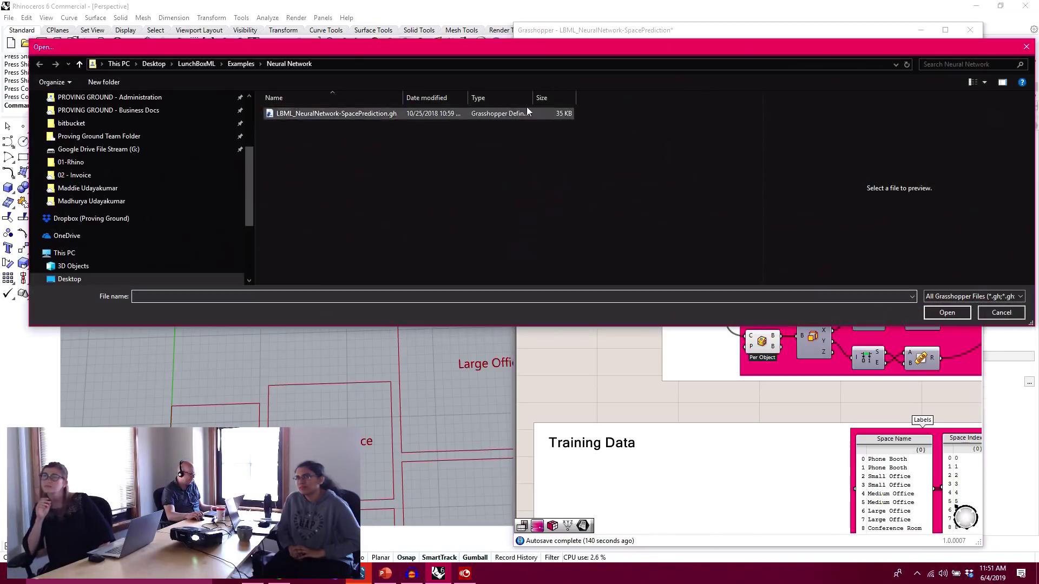
click(237, 65)
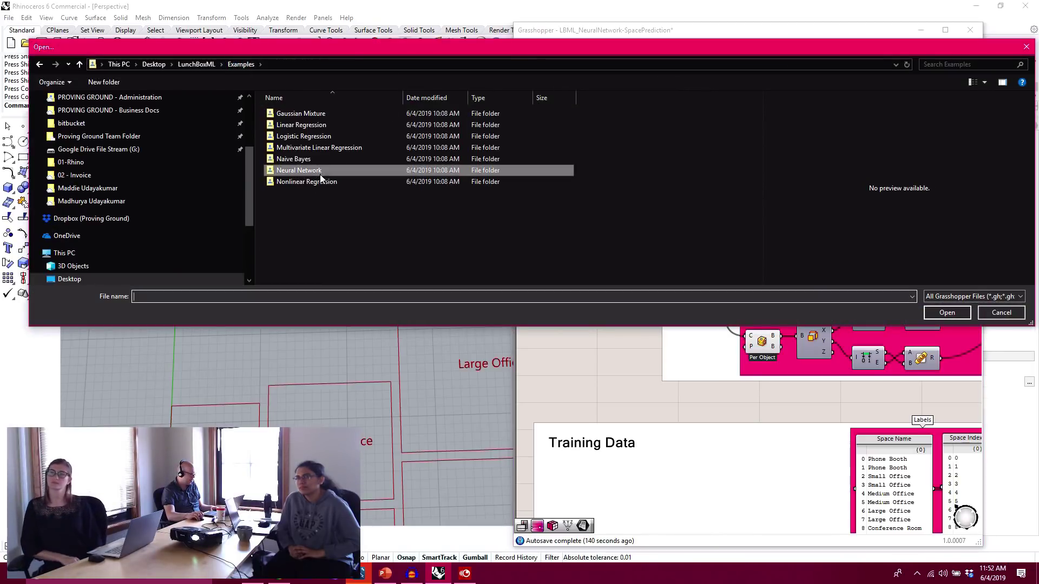
click(317, 159)
double_click(317, 159)
click(306, 114)
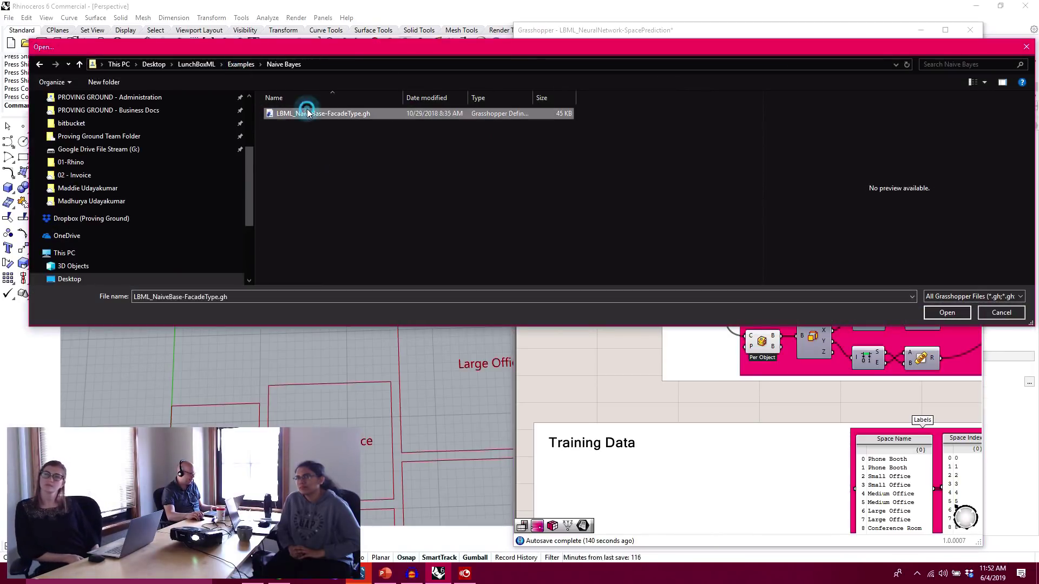
click(947, 312)
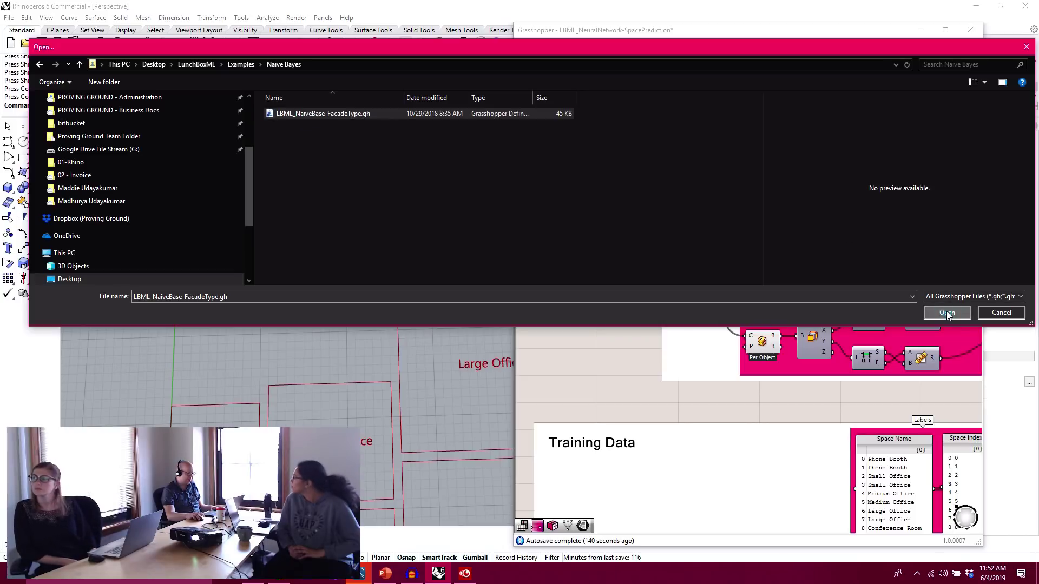
scroll(758, 340, down, 5)
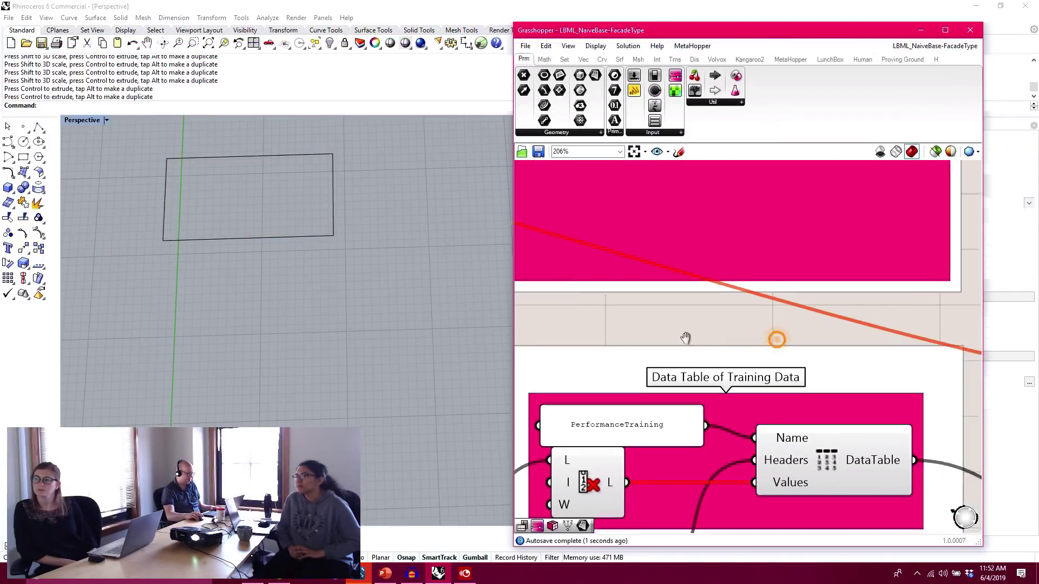
scroll(780, 327, down, 2)
right_drag(549, 294, 684, 295)
scroll(690, 293, up, 3)
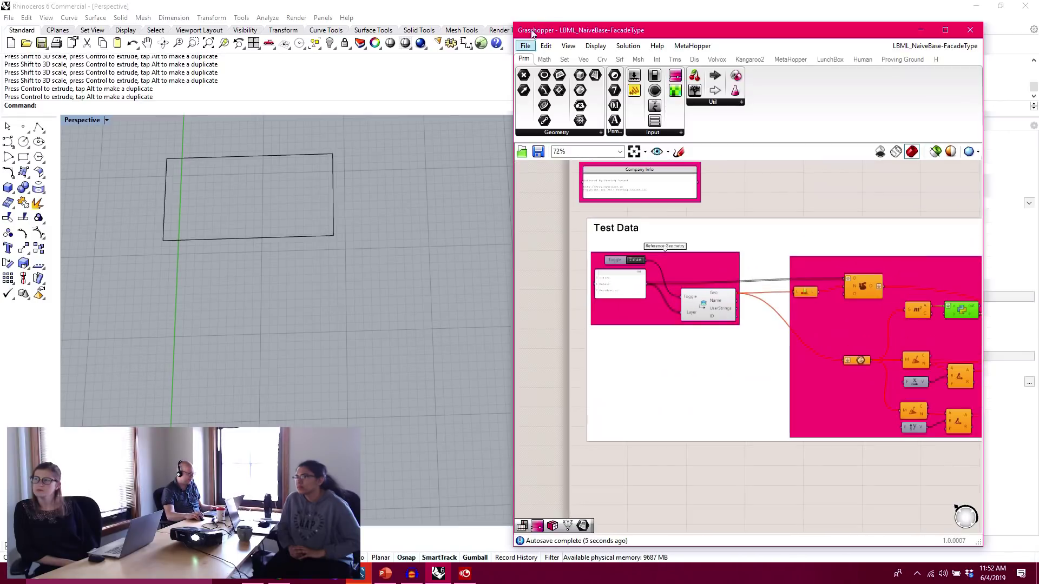
- Open SampleBuildingMass.3dm from the LunchBoxML Naive Bayes examples folder in Rhino, discarding the changes to the untitled model
click(524, 45)
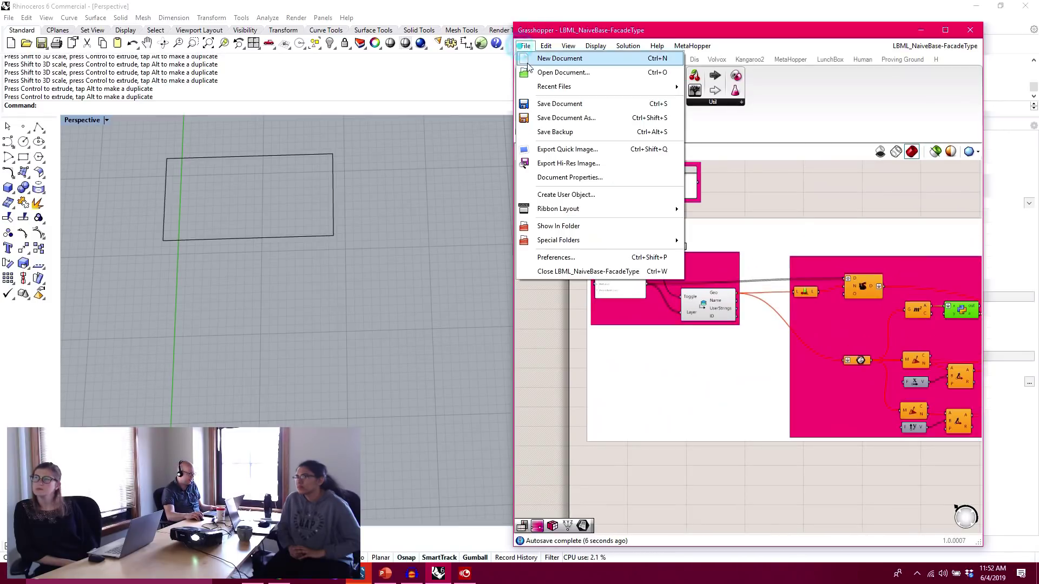
click(395, 128)
click(8, 17)
click(26, 57)
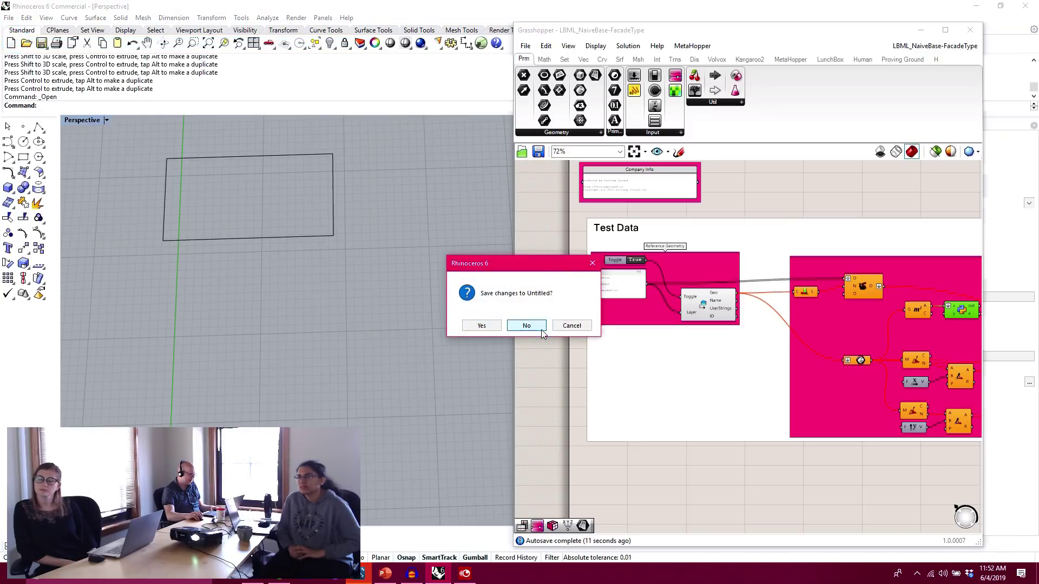
click(541, 328)
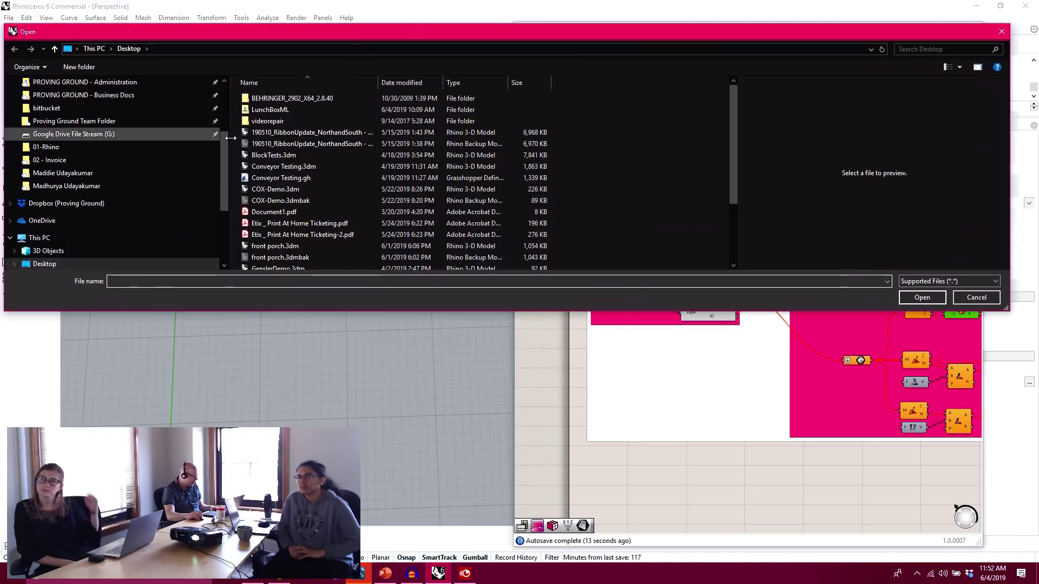
double_click(294, 111)
double_click(287, 122)
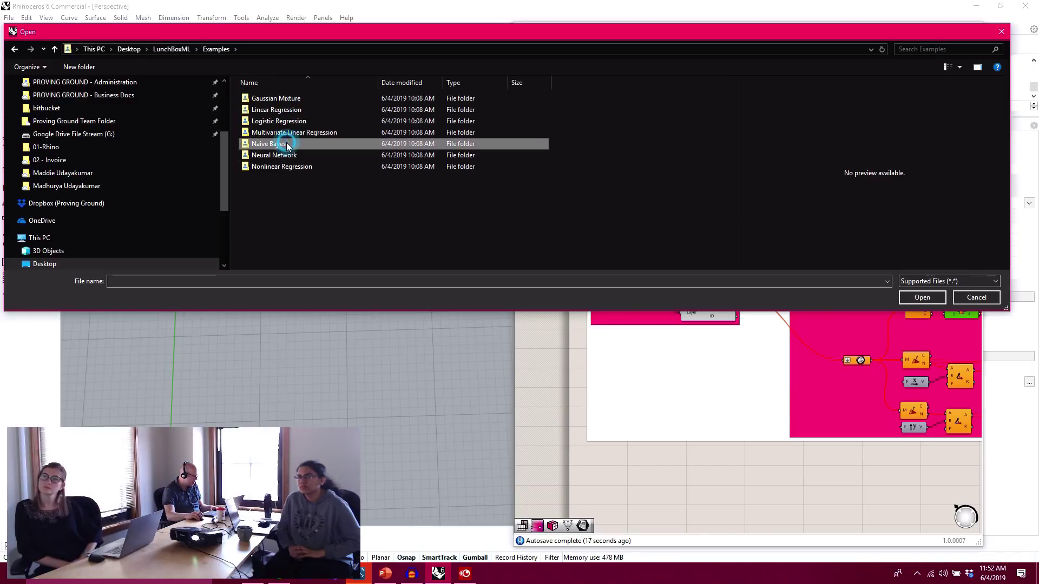
double_click(287, 144)
double_click(290, 110)
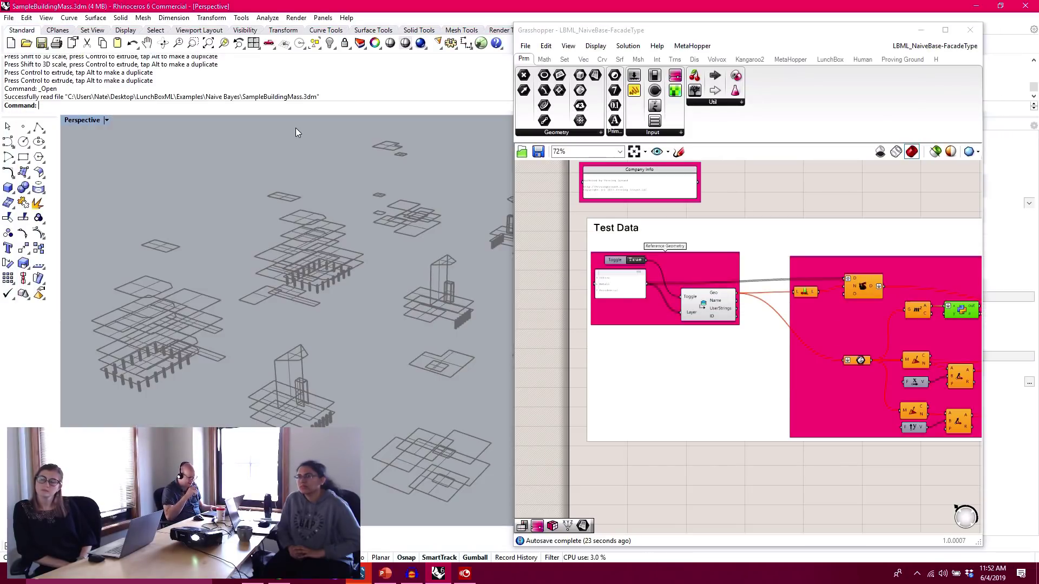
- Switch the Reference Geometry toggle in the Test Data group to False and back to True to reload the building masses
right_drag(761, 362, 737, 367)
scroll(818, 396, down, 2)
scroll(896, 348, up, 6)
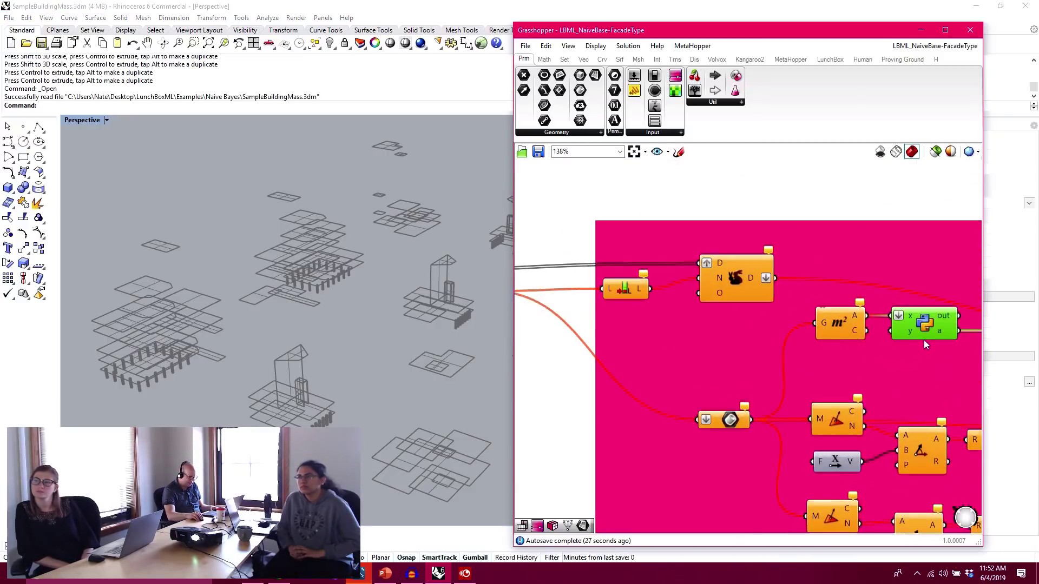
scroll(924, 340, down, 3)
right_drag(630, 329, 842, 343)
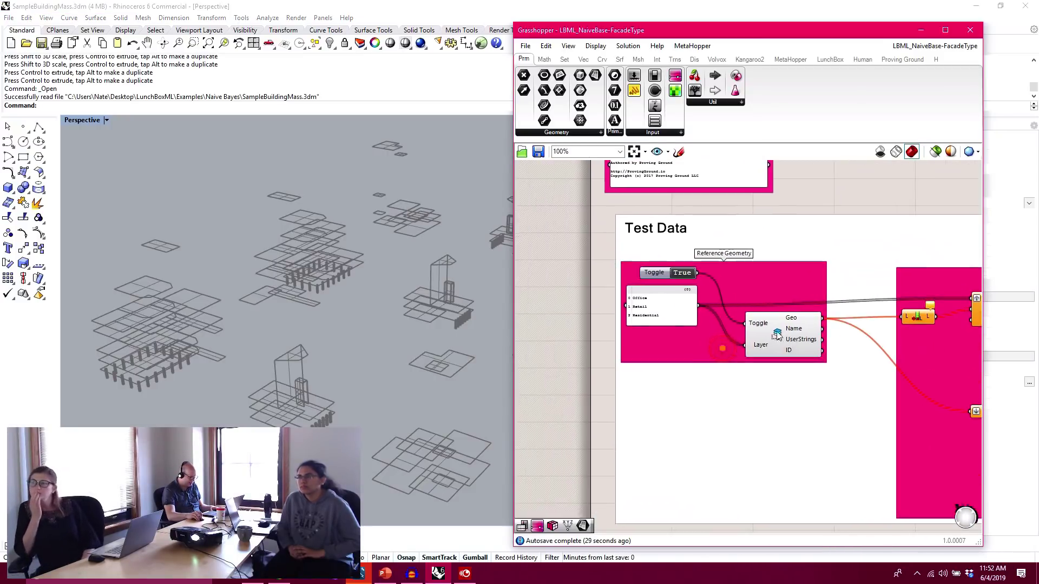
scroll(695, 286, up, 3)
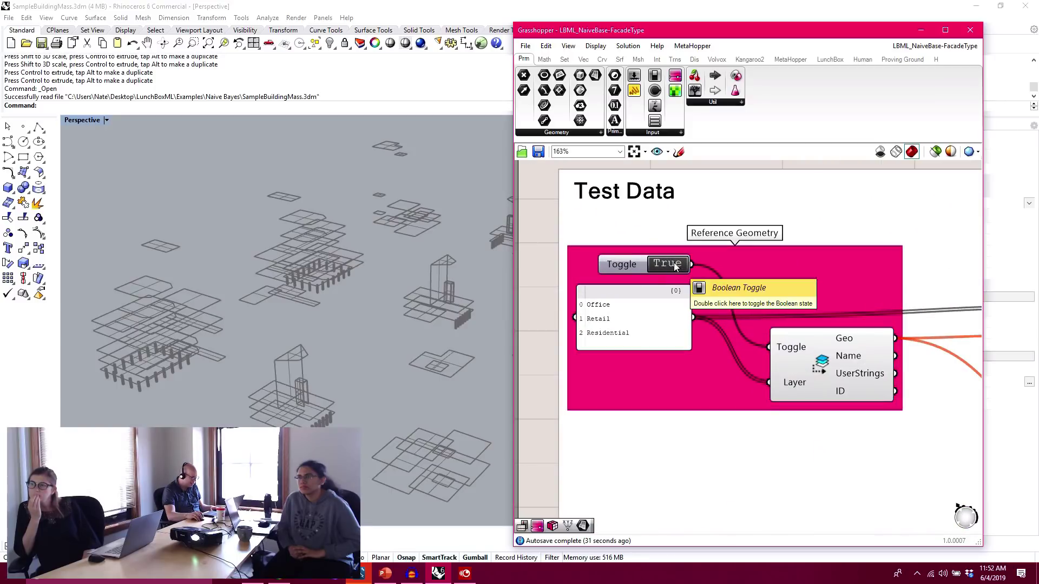
double_click(675, 265)
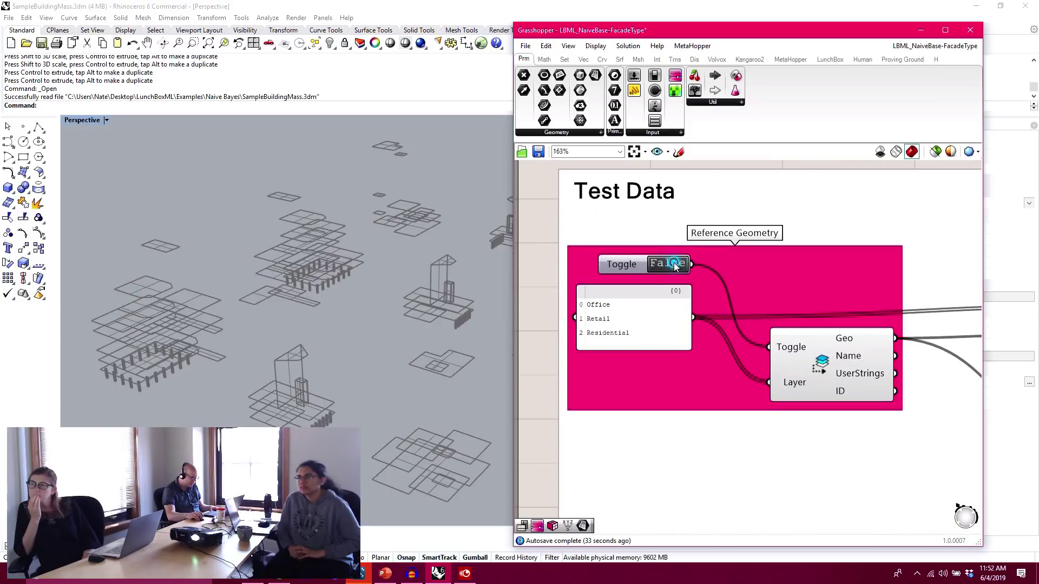
double_click(675, 265)
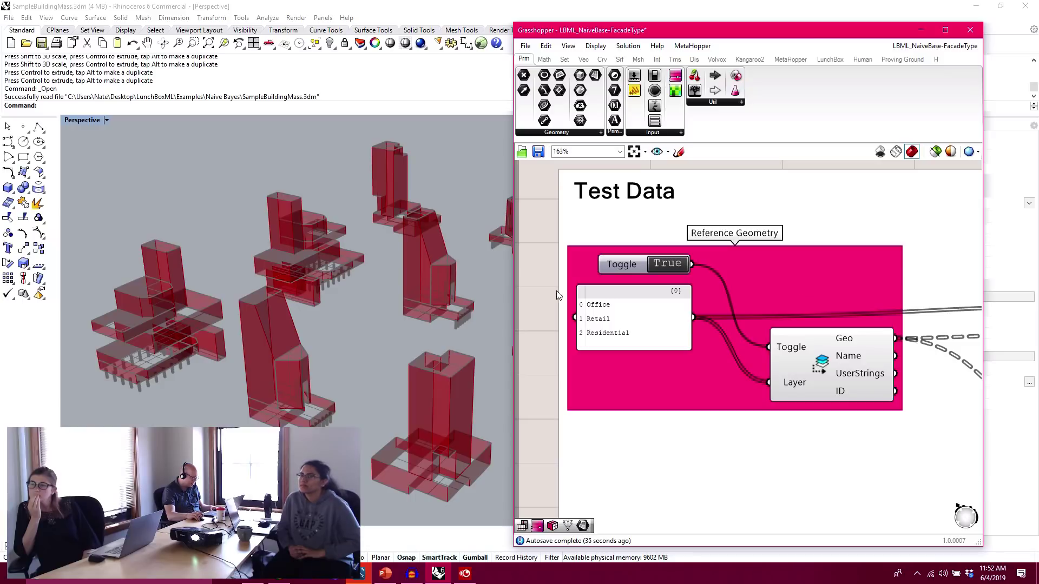
- Select the workbook path panel in the Training Data section's Excel Worksheet group
right_drag(378, 287, 334, 293)
right_drag(787, 344, 754, 305)
scroll(756, 308, down, 10)
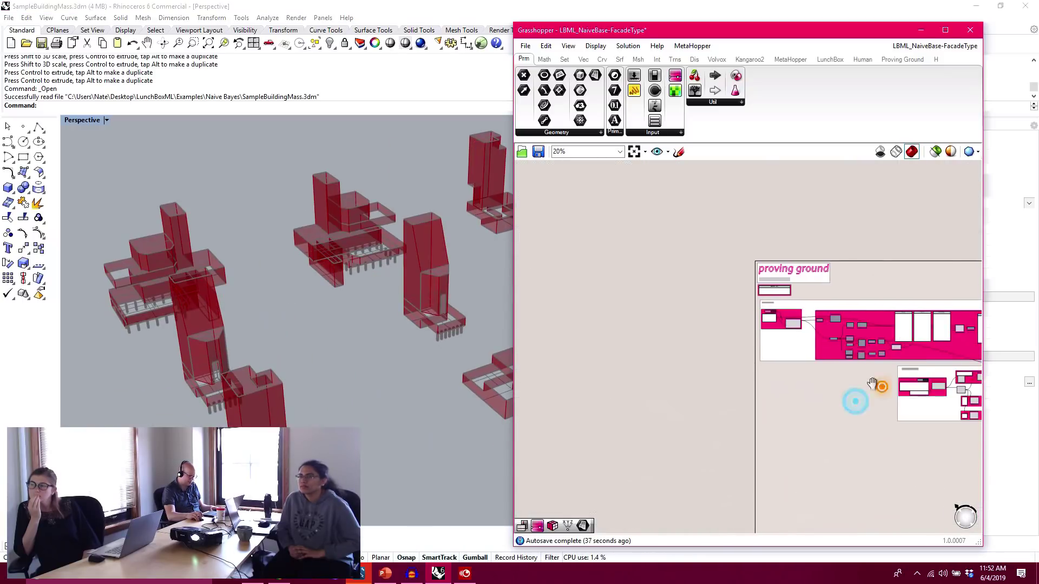
scroll(873, 383, up, 6)
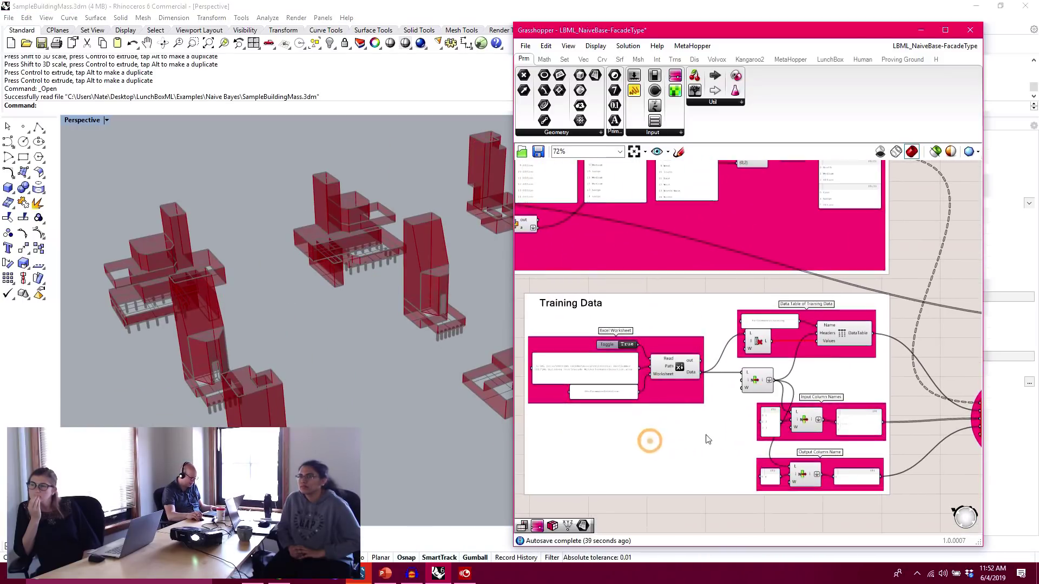
scroll(707, 440, up, 5)
right_drag(753, 395, 832, 354)
click(830, 342)
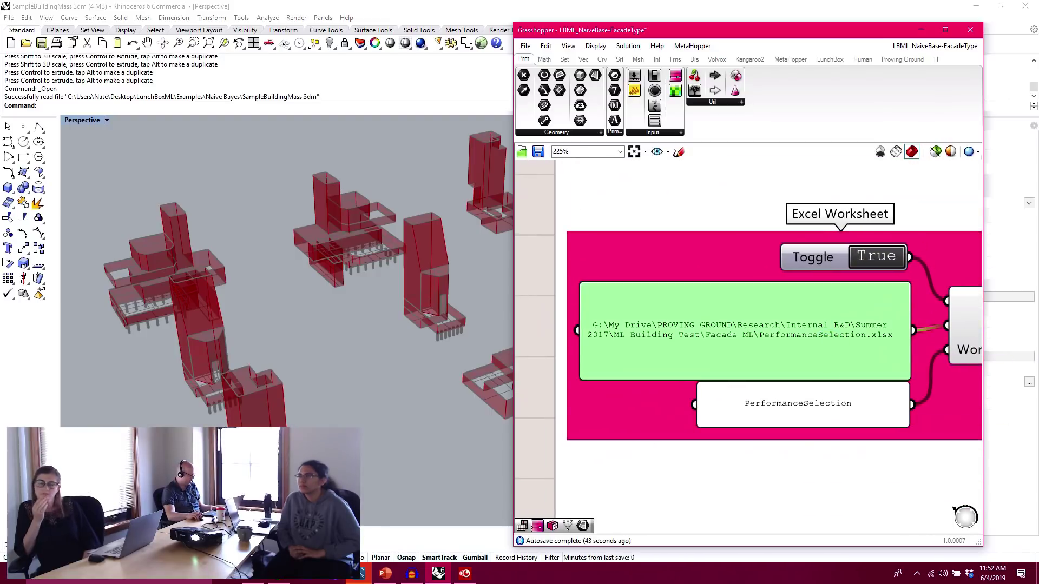
- Switch to File Explorer, open the Naive Bayes folder inside LunchBoxML Examples, and copy its folder path
click(252, 574)
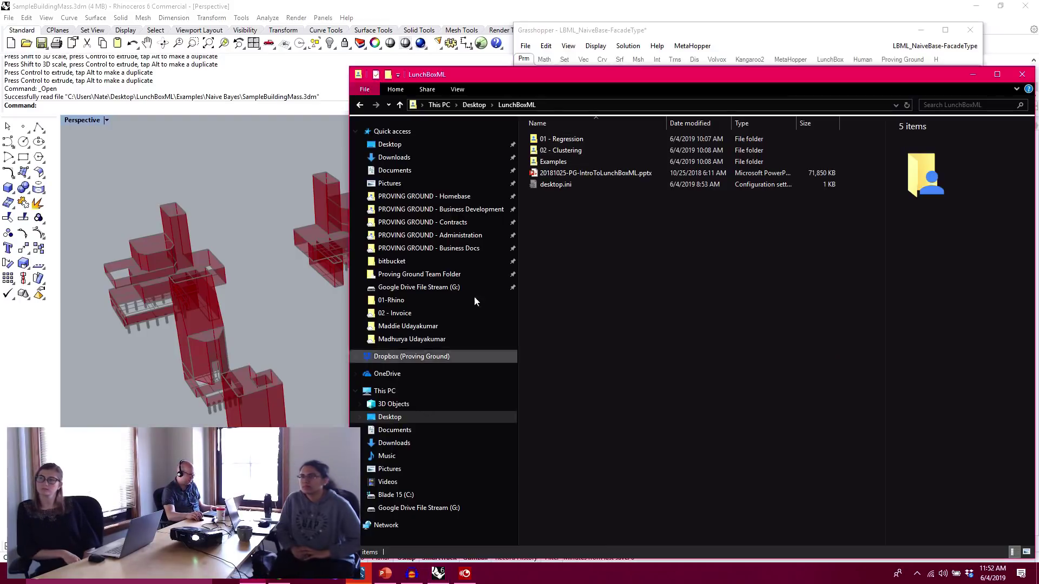
double_click(569, 160)
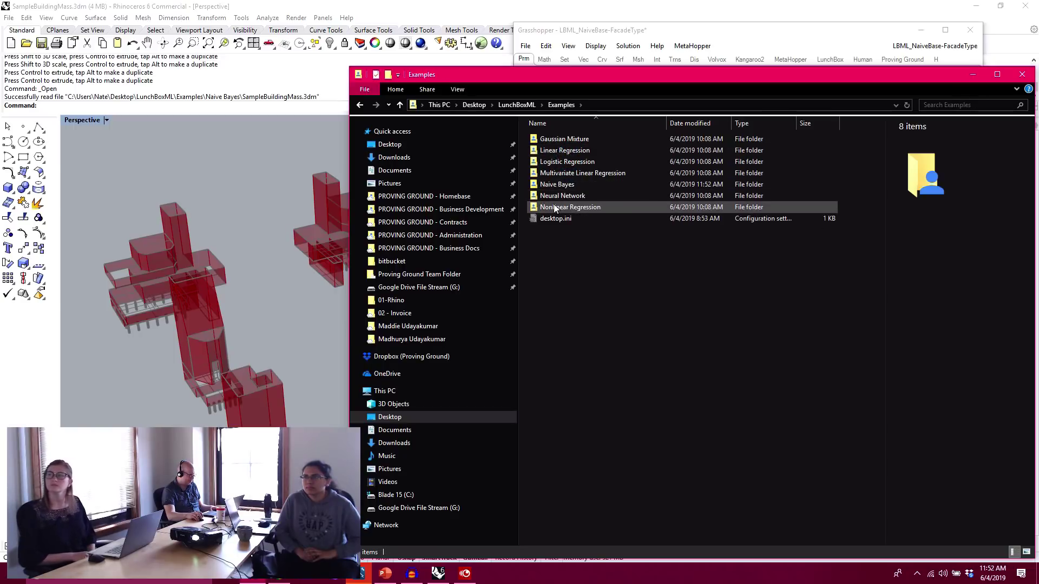
double_click(557, 185)
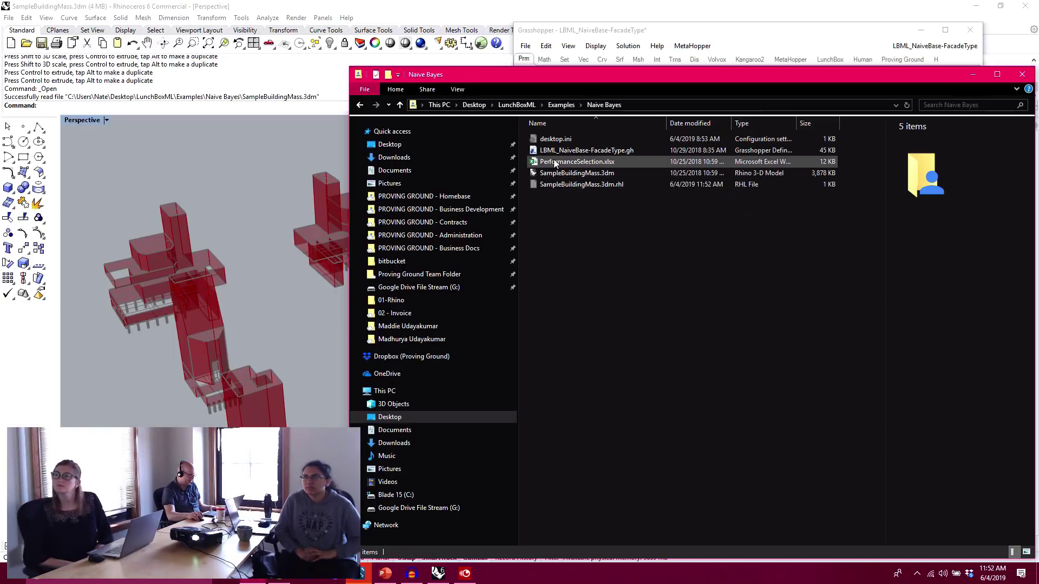
click(636, 64)
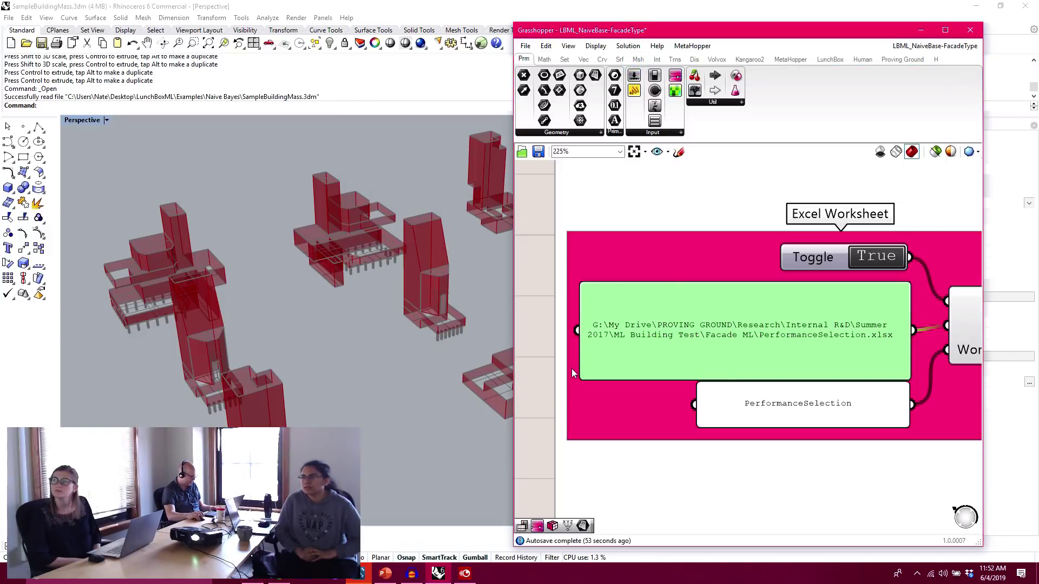
click(253, 574)
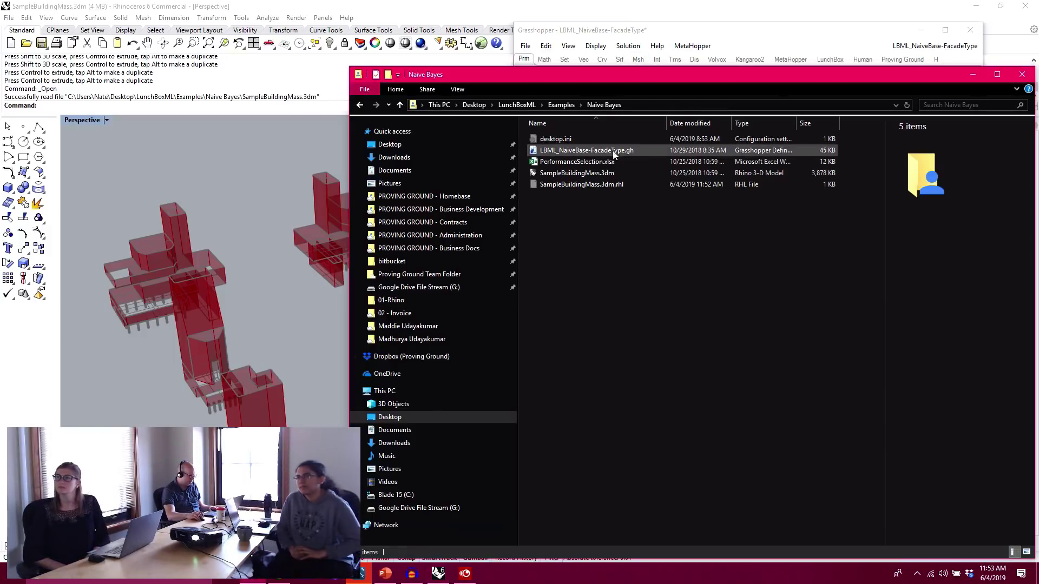
click(653, 105)
key(ctrl+c)
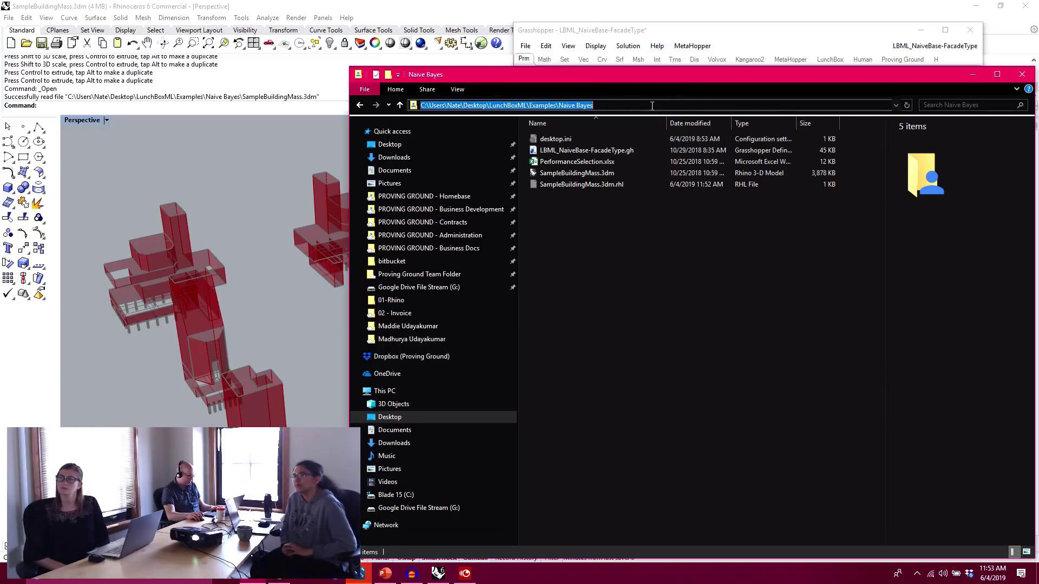
- Replace the folder portion of the Excel Worksheet path panel with the copied Naive Bayes folder path, keeping \PerformanceSelection.xlsx as the file
click(732, 30)
double_click(740, 320)
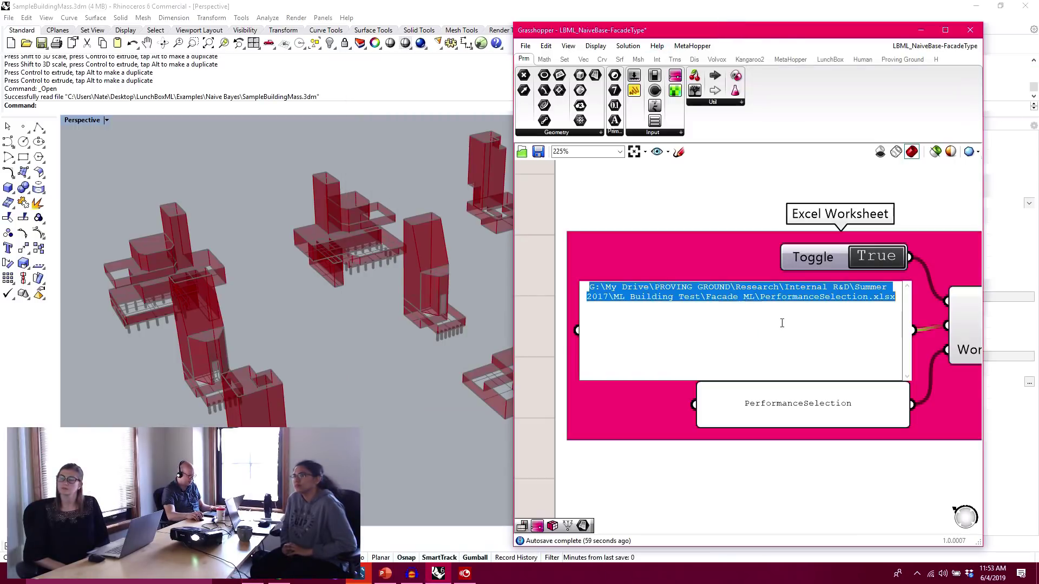
click(809, 314)
drag(756, 301, 541, 280)
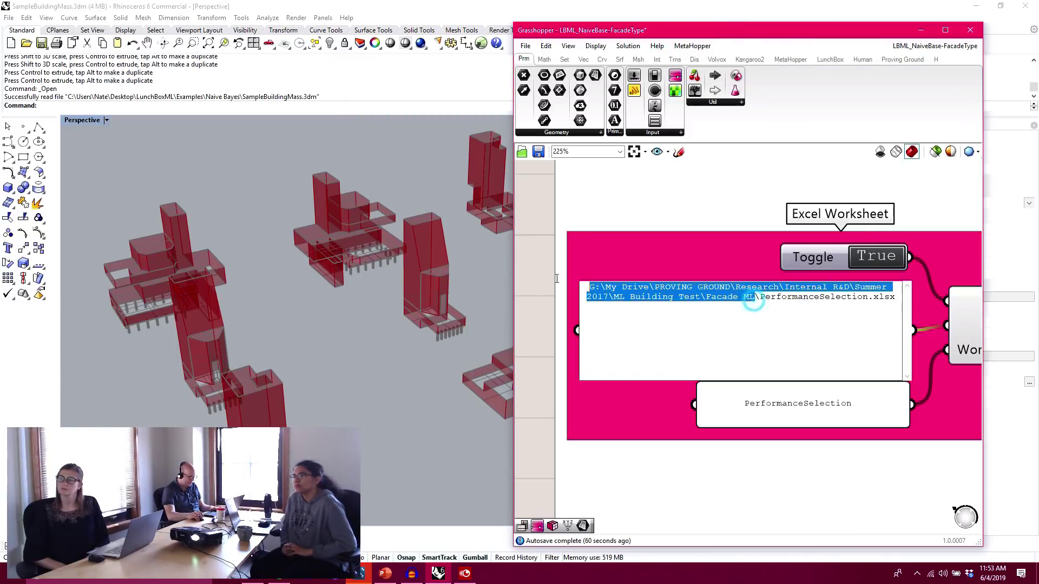
key(ctrl+v)
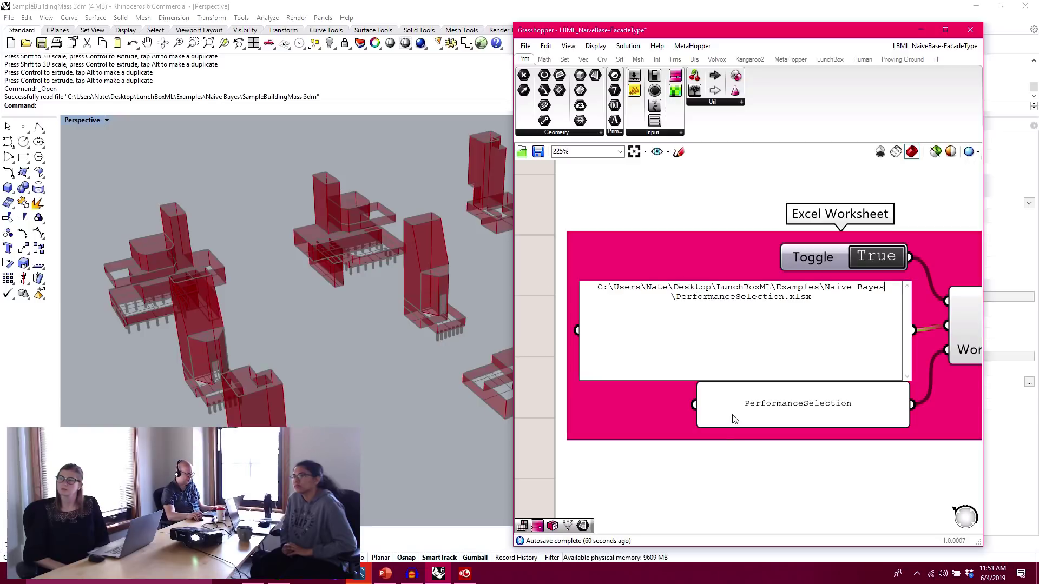
click(731, 397)
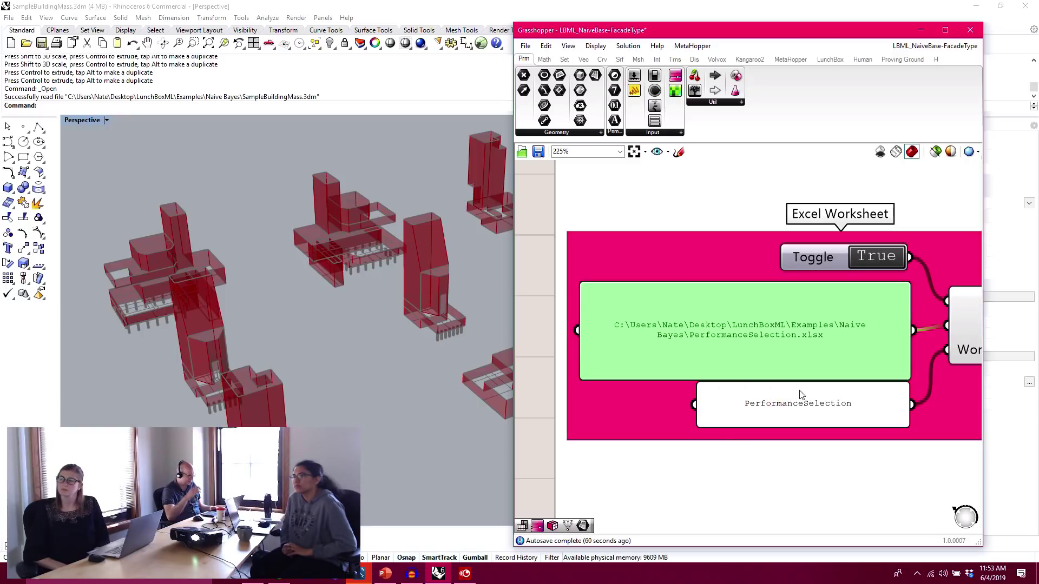
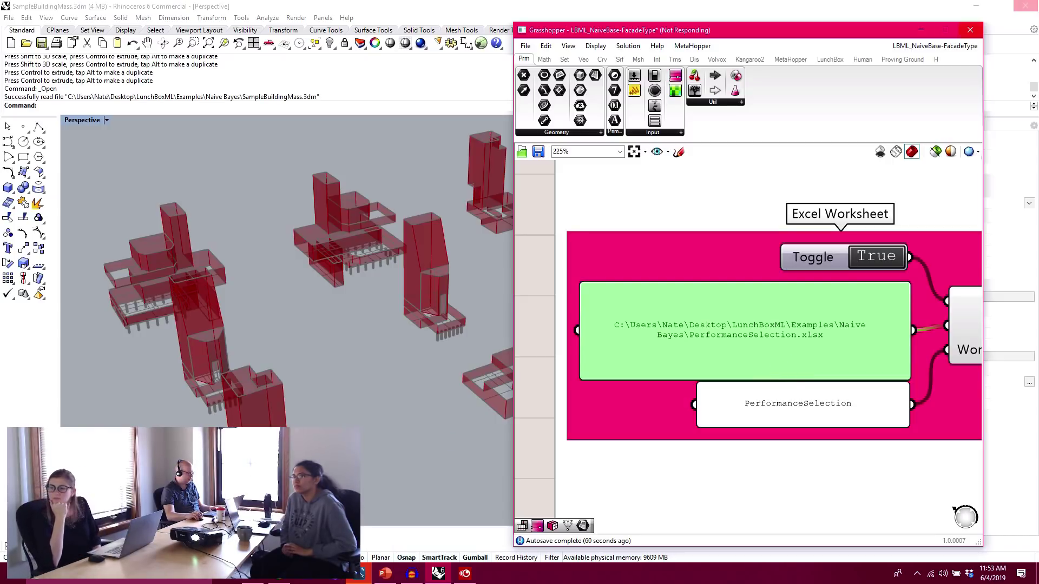
- Open PerformanceSelection.xlsx from the Naive Bayes folder in Excel and widen the data columns to fit their headers and entries
click(260, 581)
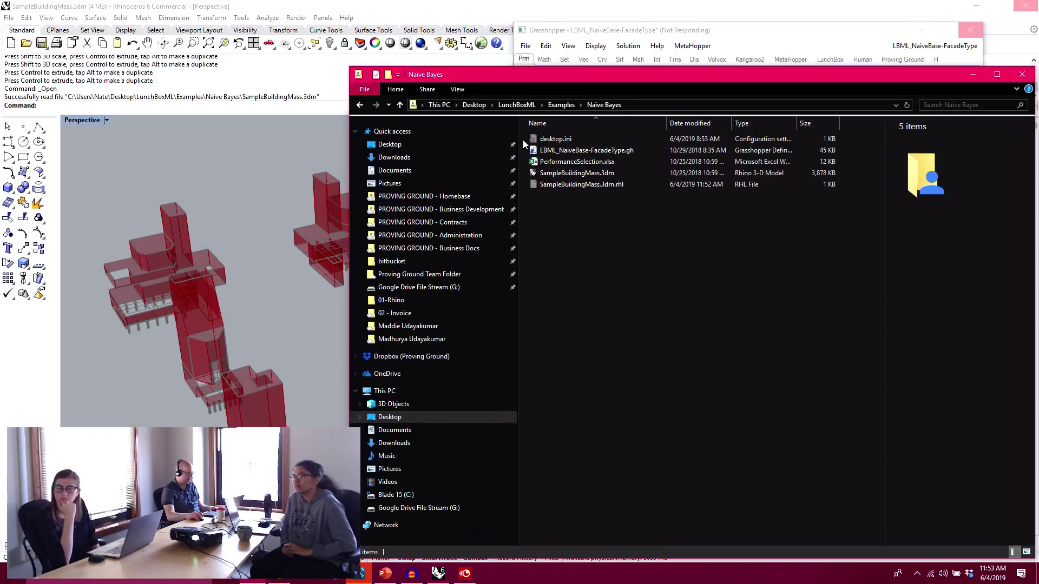
double_click(552, 162)
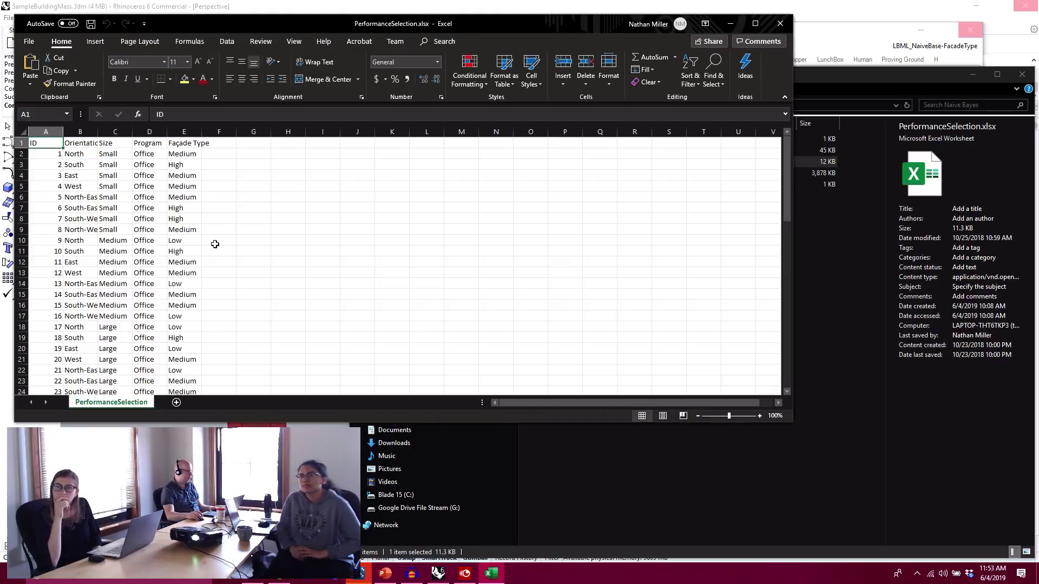
click(215, 242)
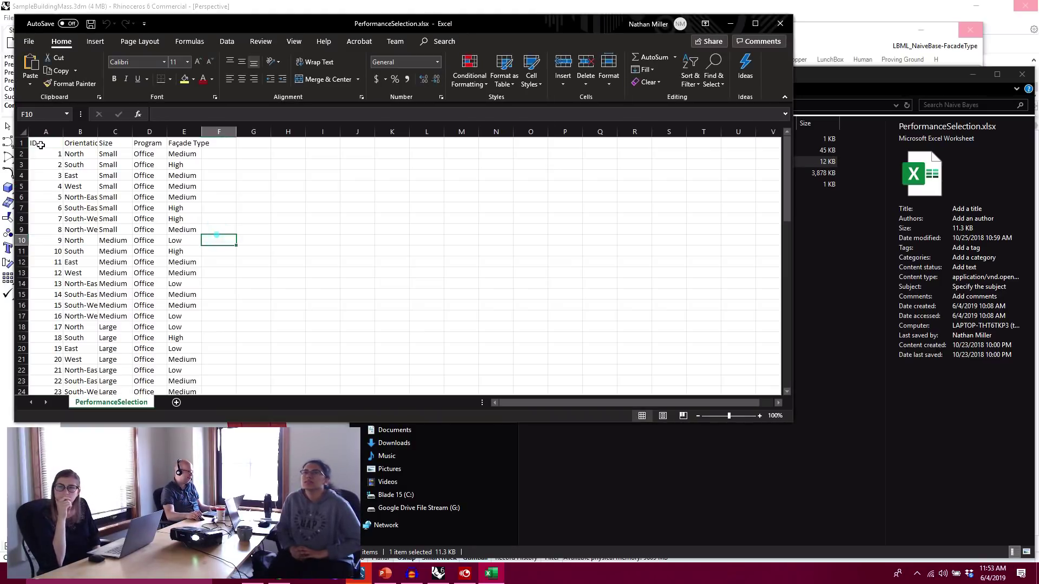
drag(101, 132, 299, 137)
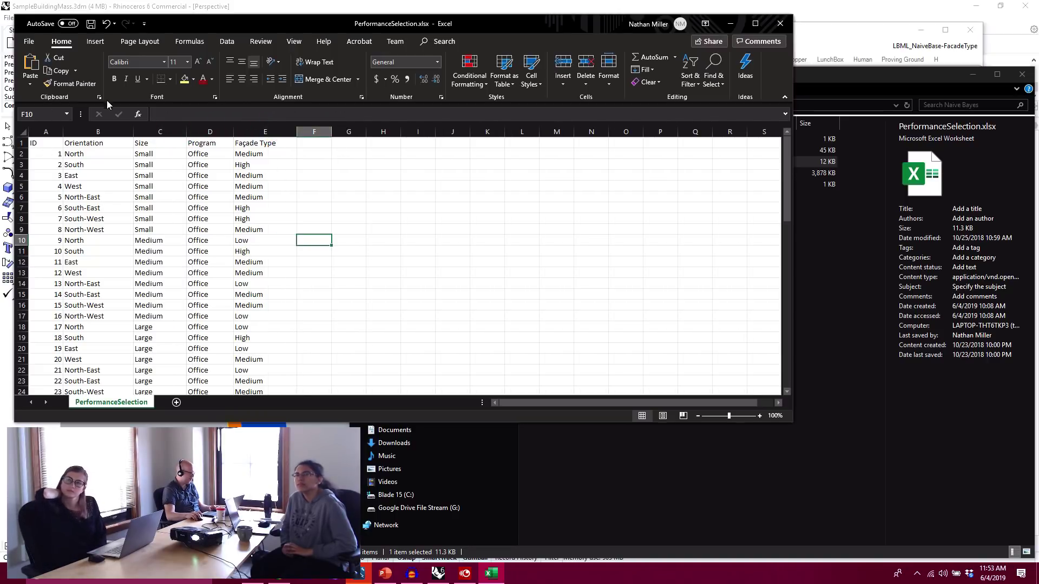
- Examine how the Orientation, Size and Program entries of the first training row relate to its Façade Type
click(87, 155)
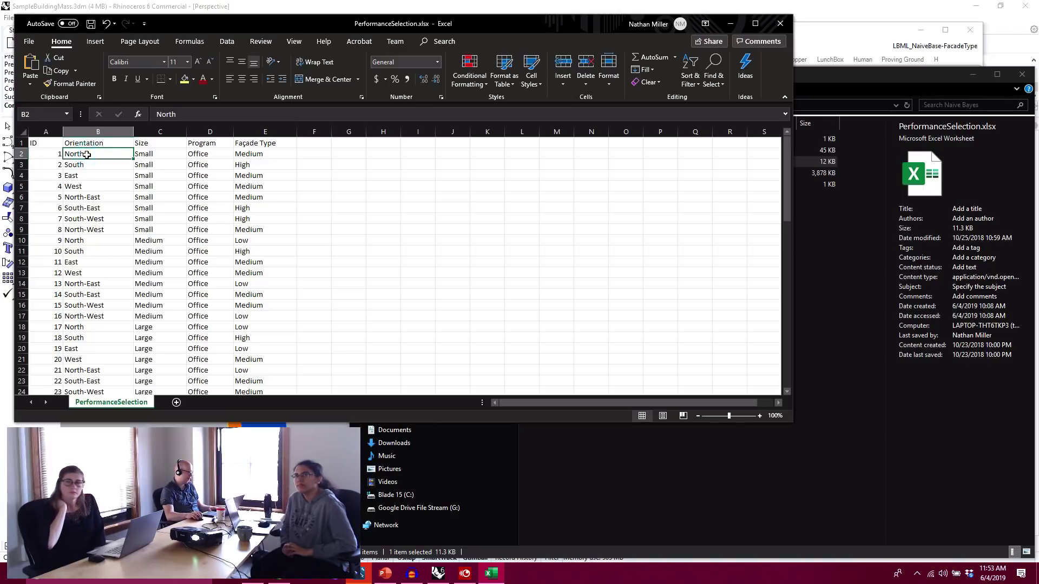
click(153, 151)
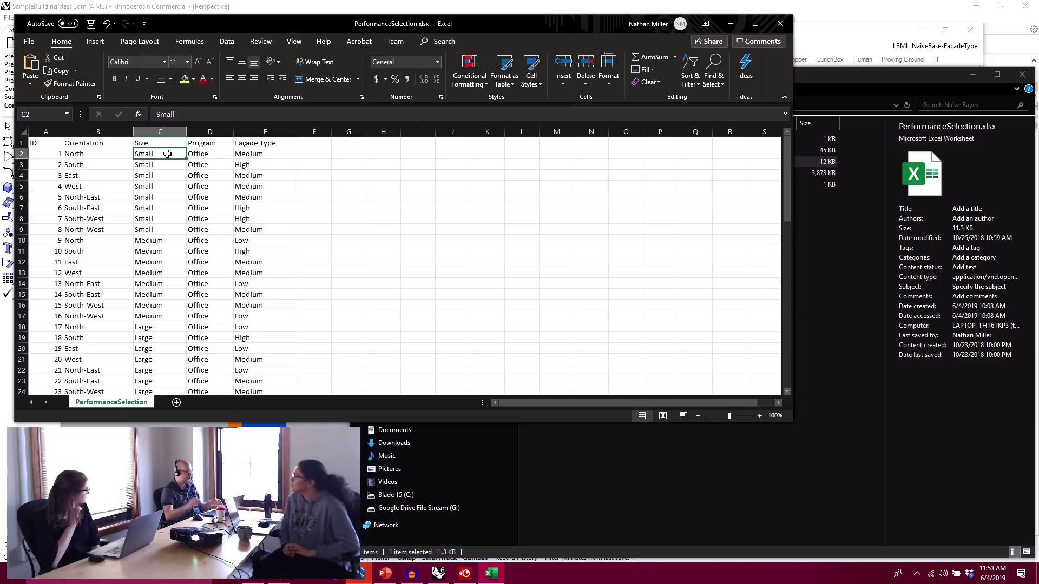
click(207, 154)
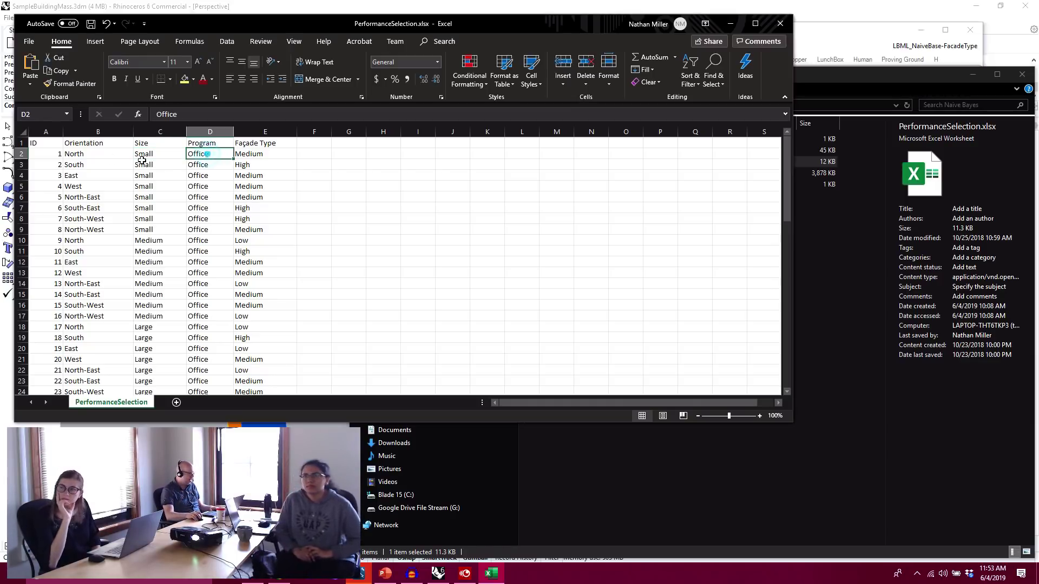
click(81, 156)
mouse_move(98, 155)
mouse_down()
mouse_move(172, 160)
mouse_move(91, 161)
mouse_up()
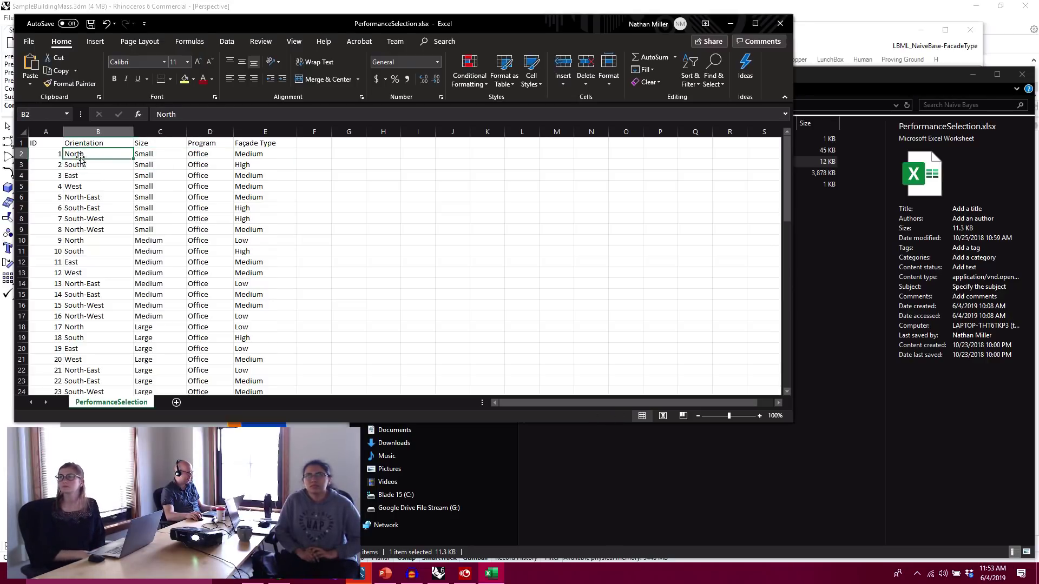
click(159, 161)
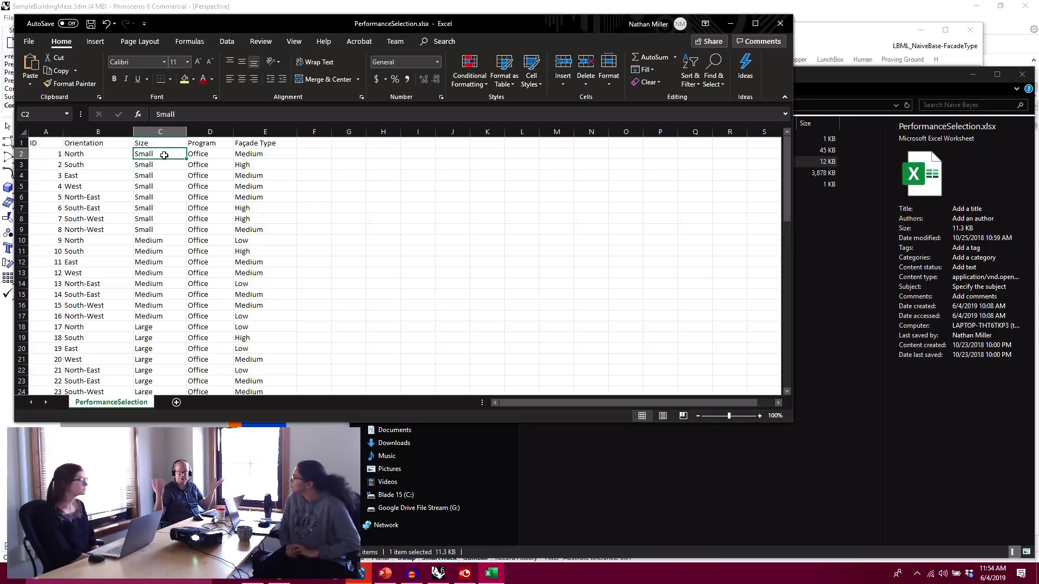
click(218, 157)
click(258, 160)
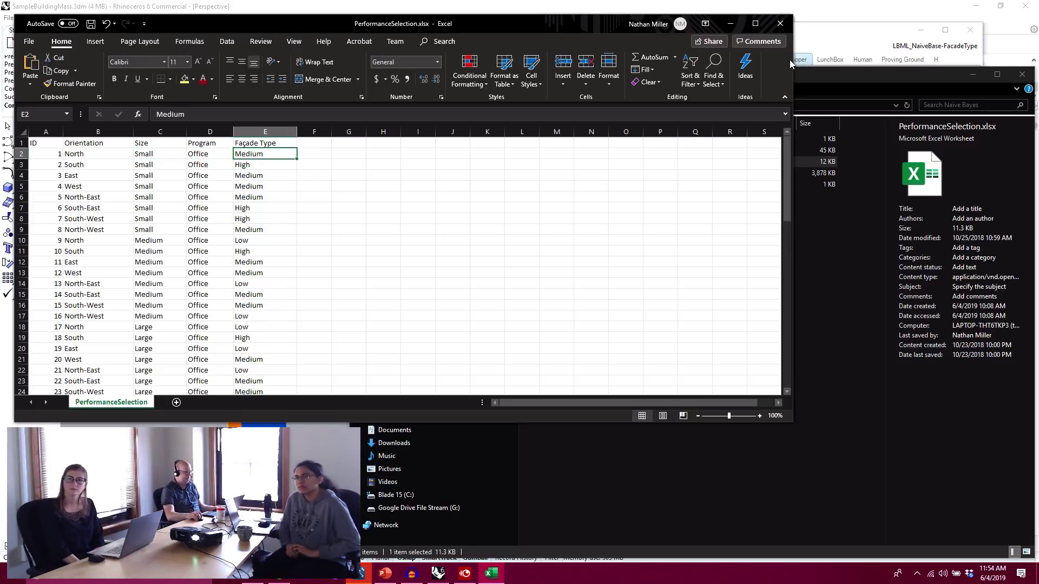
- Switch back to Grasshopper and examine the Reference Geometry group in the Test Data section
click(818, 30)
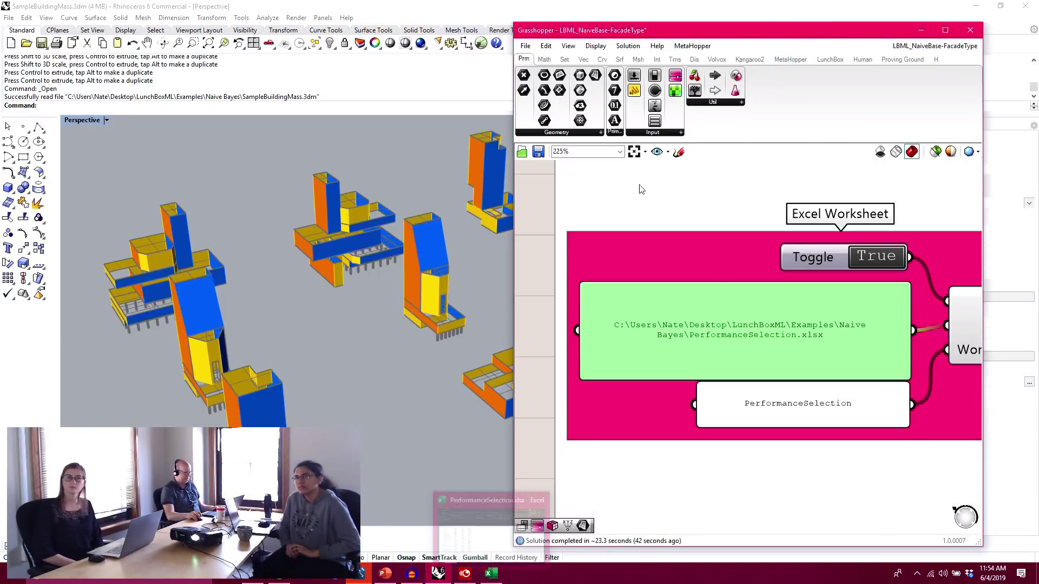
click(535, 231)
scroll(760, 260, down, 5)
right_drag(761, 260, 967, 441)
scroll(671, 365, down, 3)
right_drag(554, 344, 605, 318)
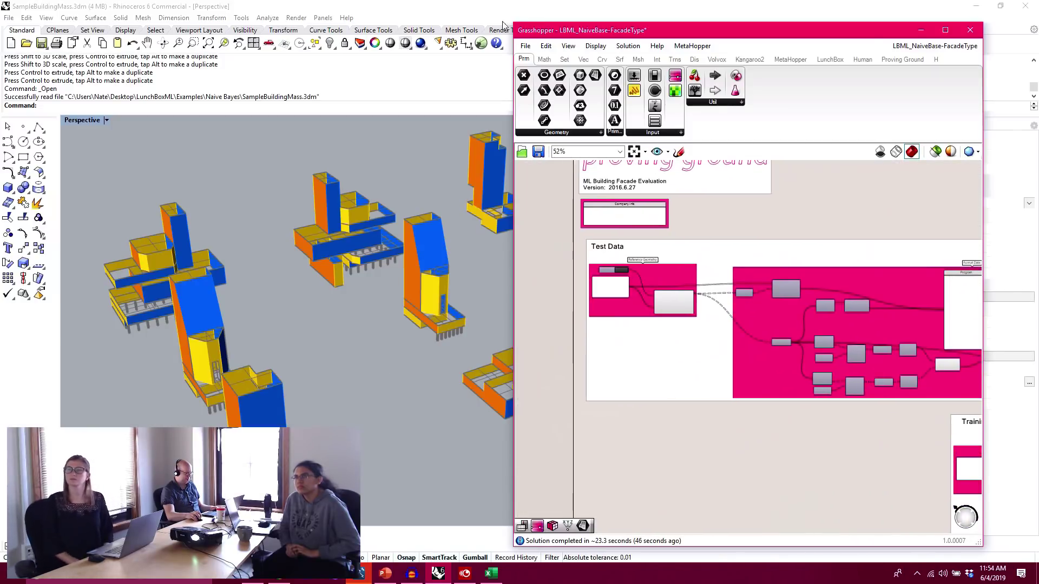
drag(495, 26, 302, 25)
right_drag(521, 332, 564, 311)
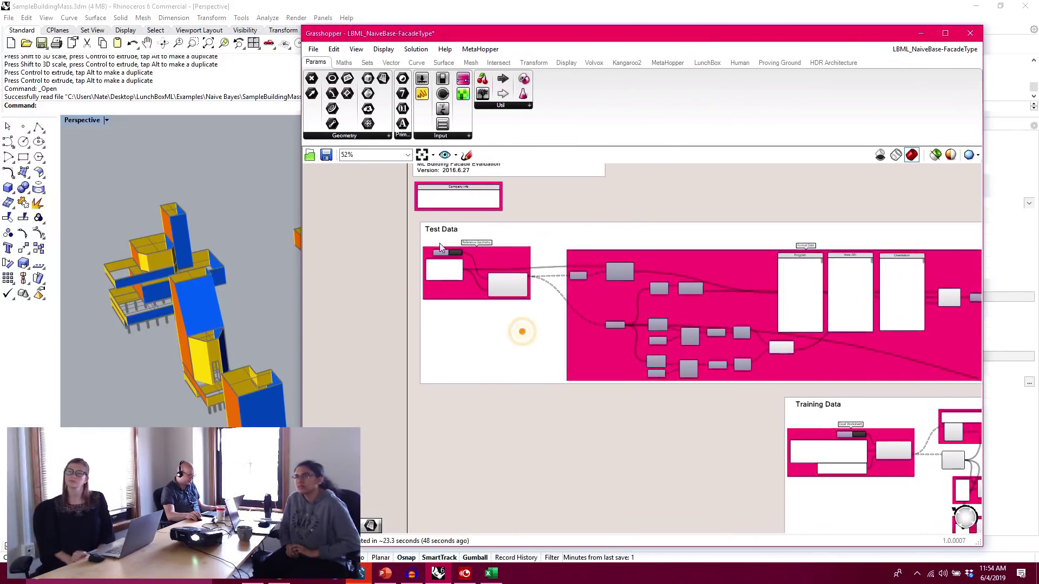
scroll(440, 241, up, 7)
right_drag(495, 282, 483, 208)
scroll(482, 207, down, 4)
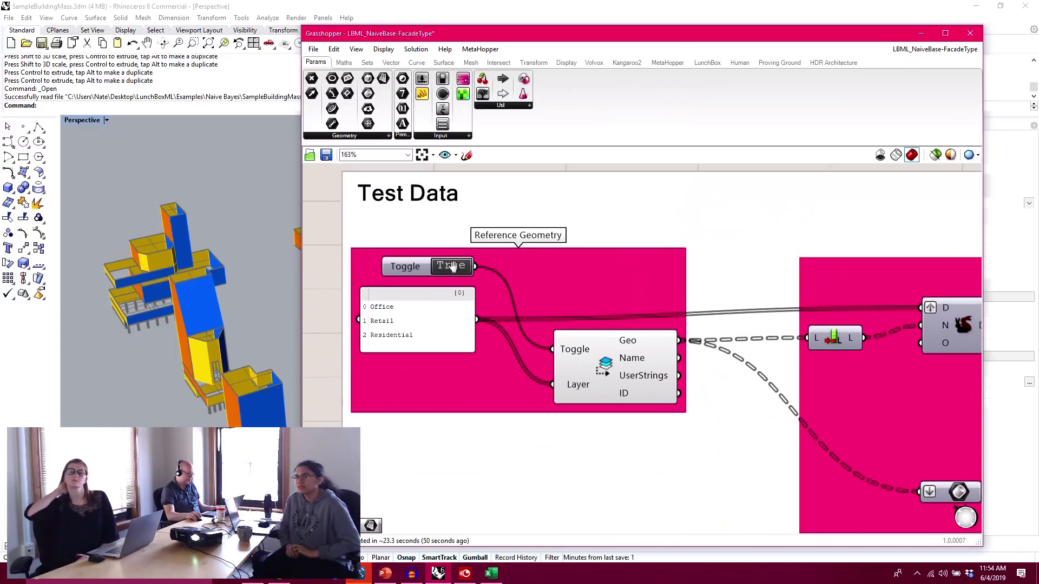
scroll(543, 275, up, 1)
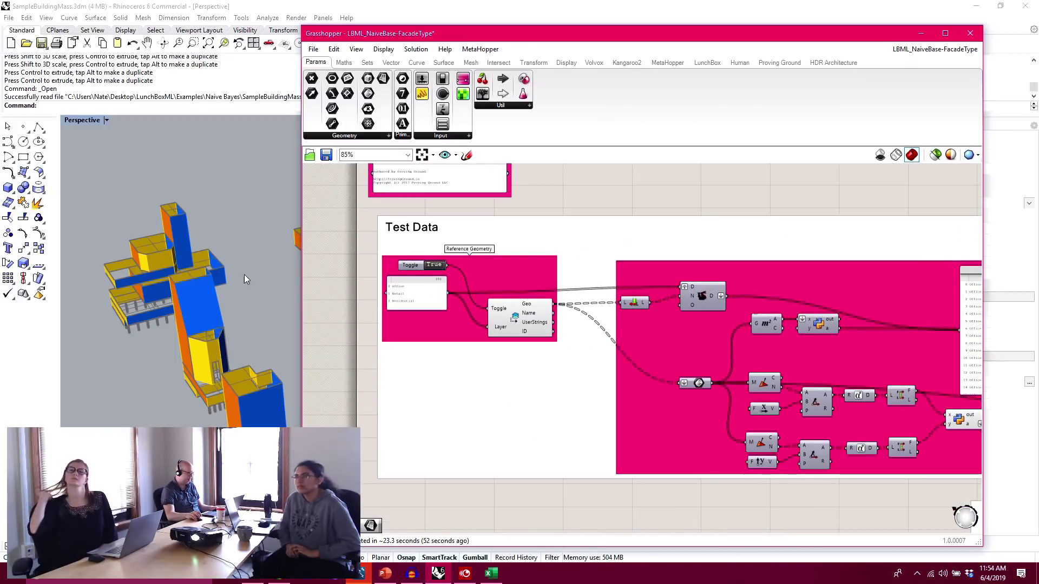
- Examine the Training Data section's worksheet, data table and column name groups, comparing them with the column headers in the Excel workbook
drag(301, 177, 525, 189)
right_drag(476, 238, 509, 336)
click(806, 414)
scroll(727, 343, down, 5)
scroll(718, 287, up, 7)
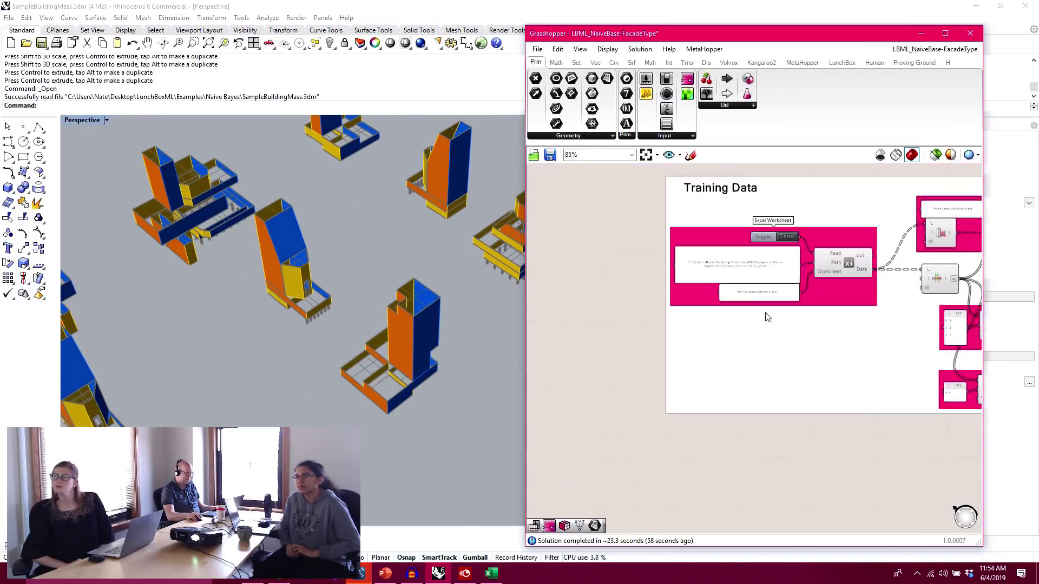
right_drag(765, 260, 605, 315)
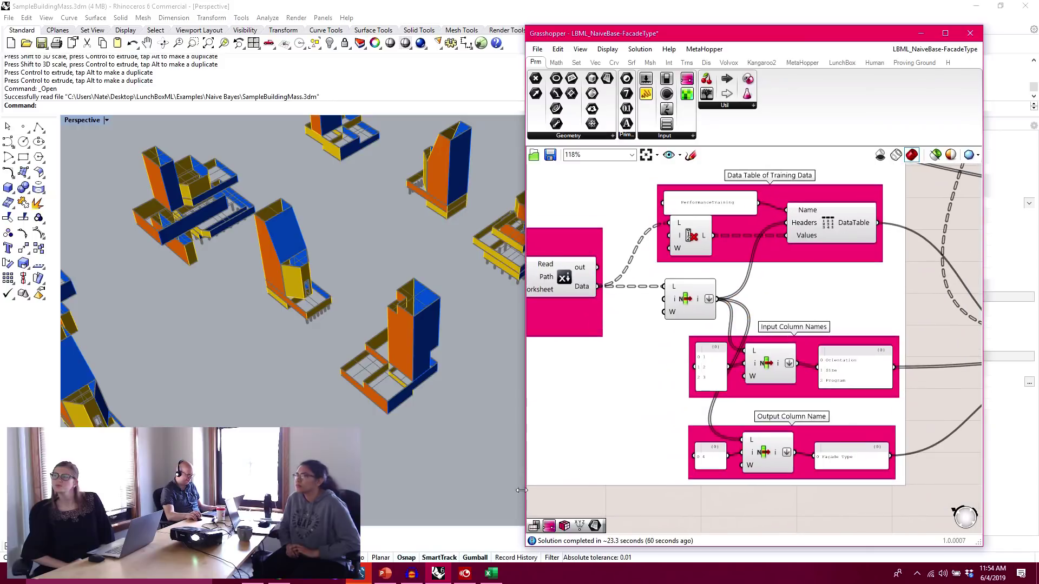
click(490, 572)
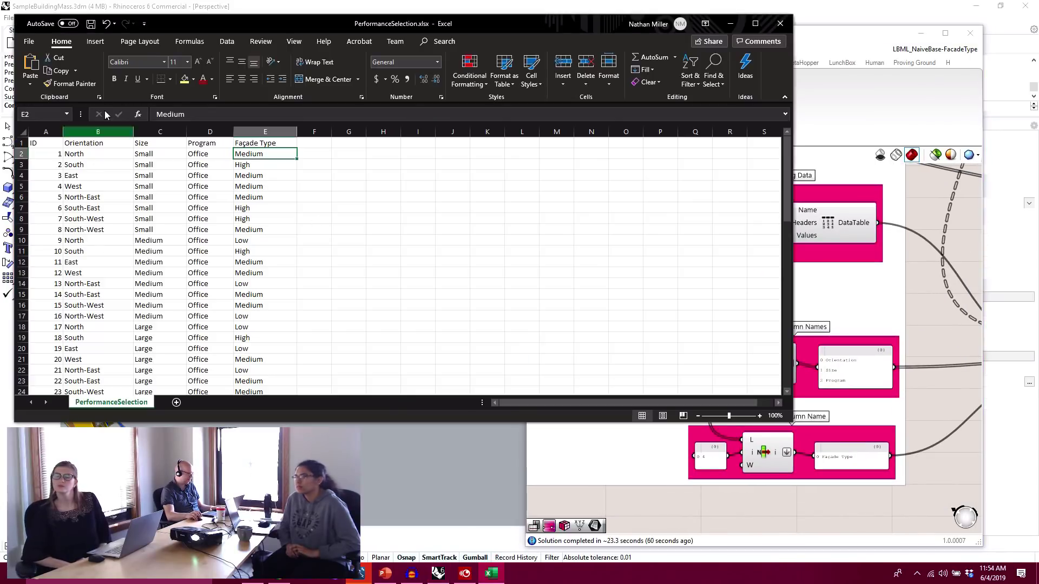
click(955, 457)
scroll(853, 348, up, 3)
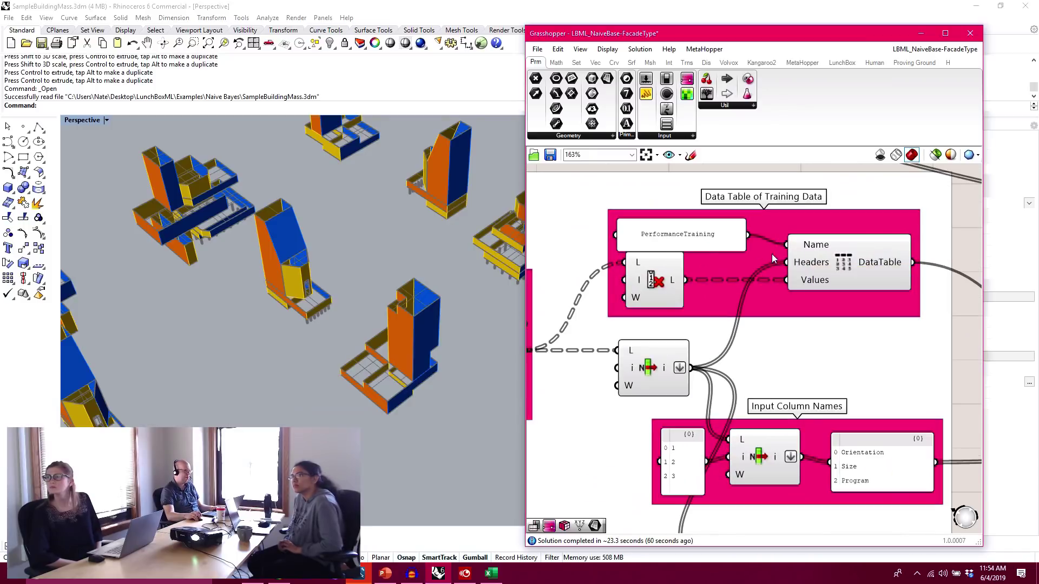
right_drag(658, 249, 684, 248)
scroll(812, 303, down, 1)
- Inspect the combined orientation, size and program entries in the Test Data panel
right_drag(936, 394, 798, 325)
scroll(798, 325, down, 4)
right_drag(769, 345, 847, 422)
scroll(816, 299, up, 5)
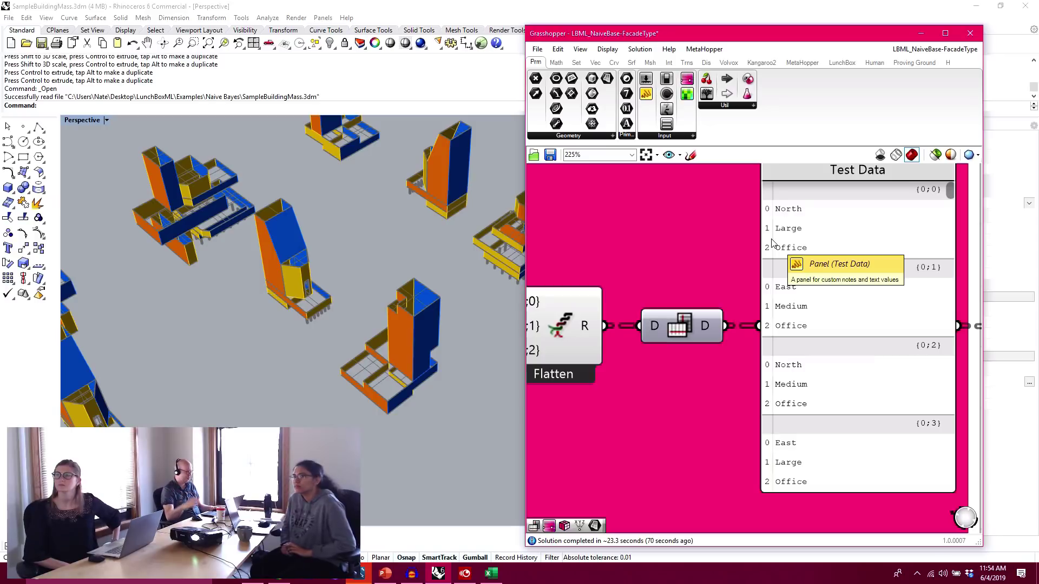
scroll(765, 260, down, 5)
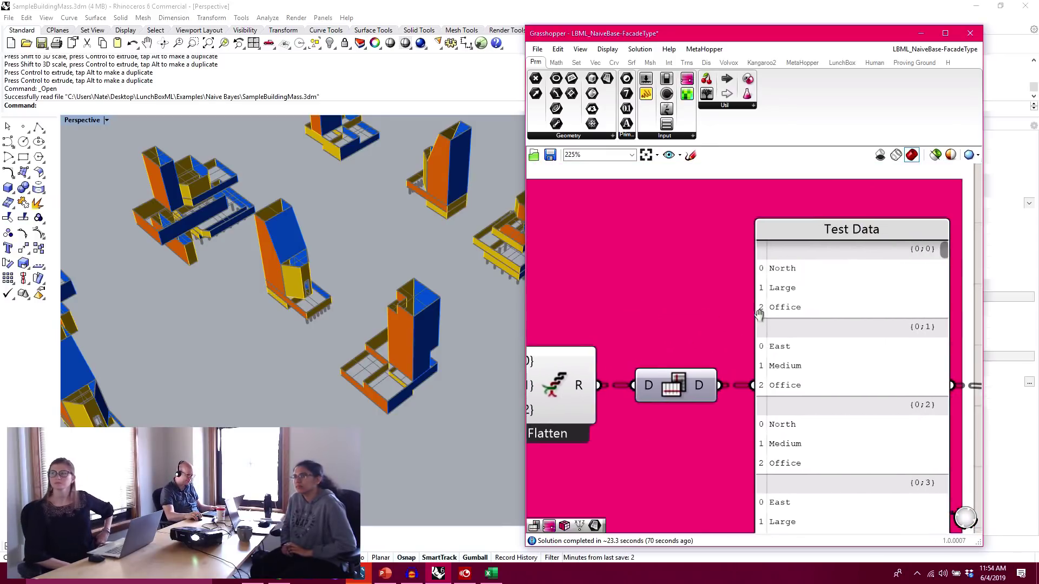
- Trace the referenced building geometry through the area and angle components to the Program and Area (SF) panels under Format Data
right_drag(848, 322, 1010, 328)
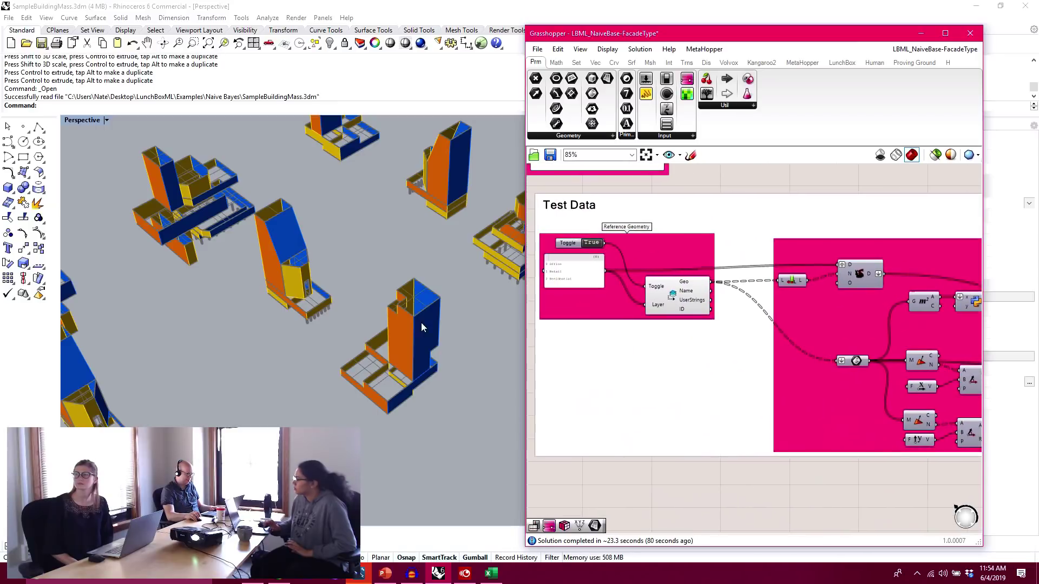
click(686, 307)
click(698, 471)
right_drag(842, 450, 652, 409)
scroll(700, 264, up, 2)
right_drag(752, 269, 599, 259)
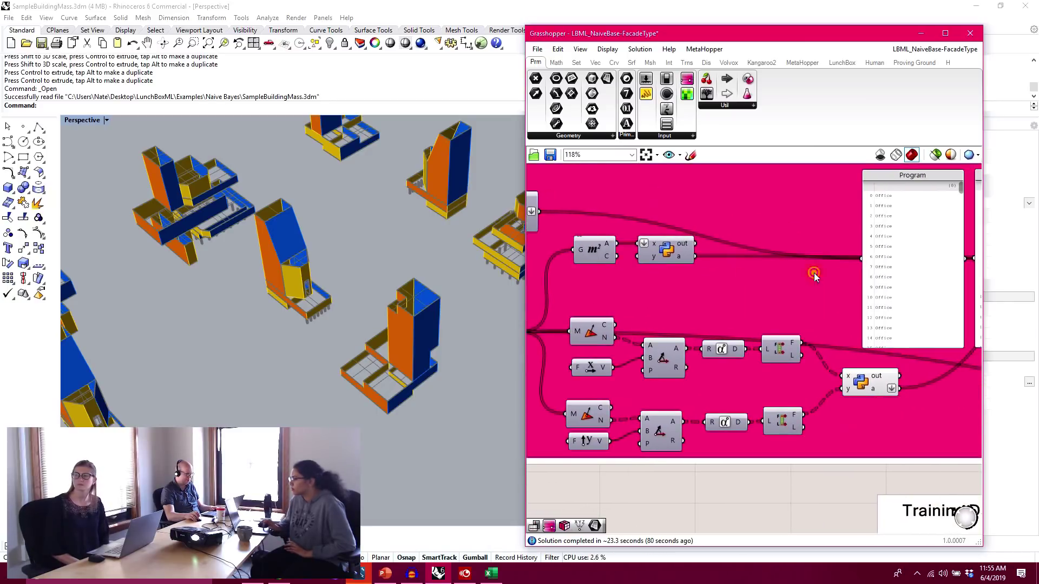
right_drag(814, 275, 582, 290)
scroll(754, 232, up, 3)
right_drag(733, 241, 697, 301)
scroll(632, 321, down, 2)
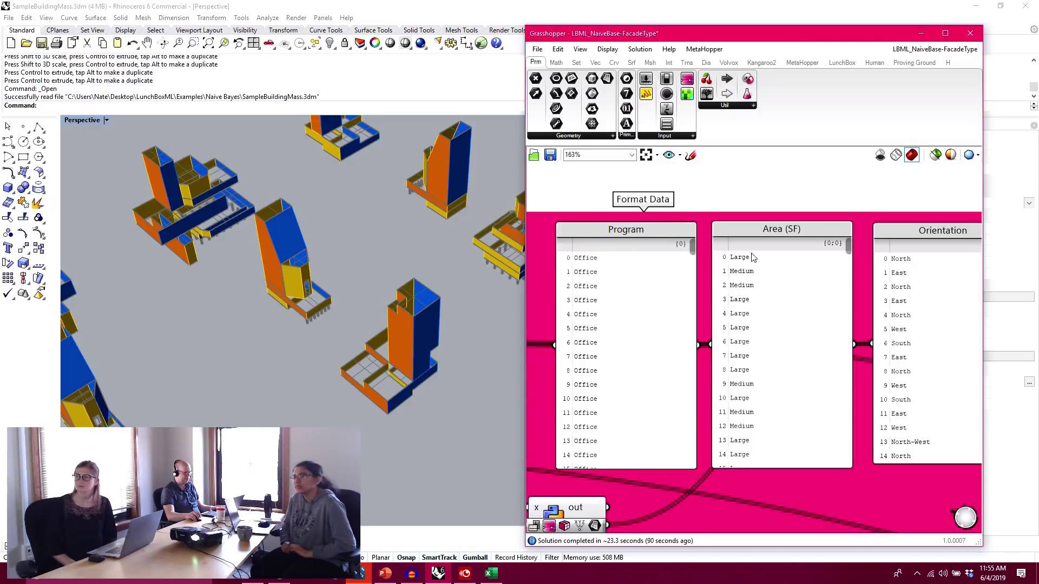
- Review the Python script that sorts building areas into Large, Medium and Small, and close its editor without changes
scroll(752, 258, down, 5)
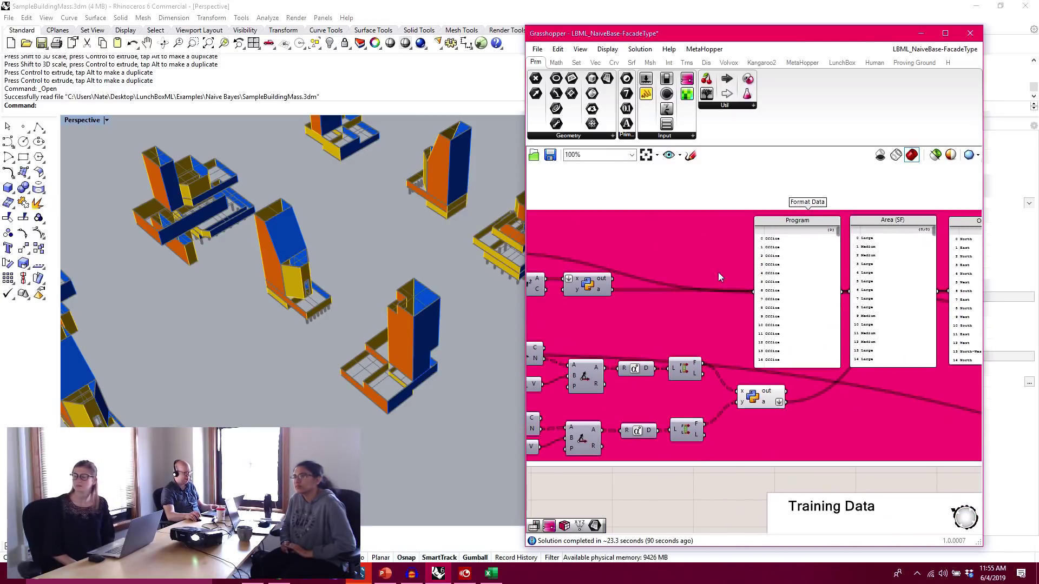
right_drag(636, 281, 737, 265)
scroll(632, 267, up, 2)
right_drag(831, 307, 646, 295)
right_drag(770, 302, 862, 318)
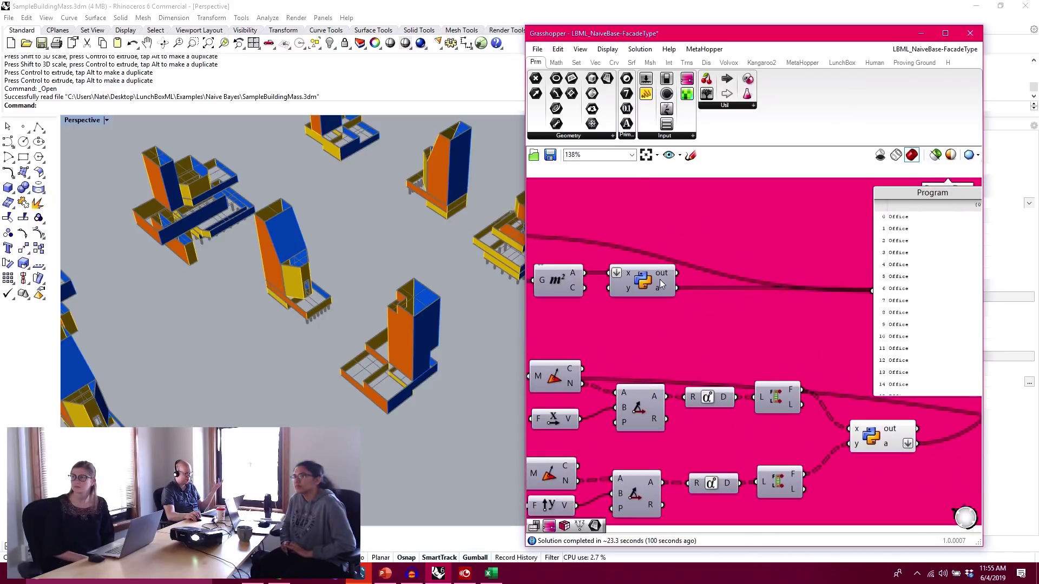
double_click(648, 283)
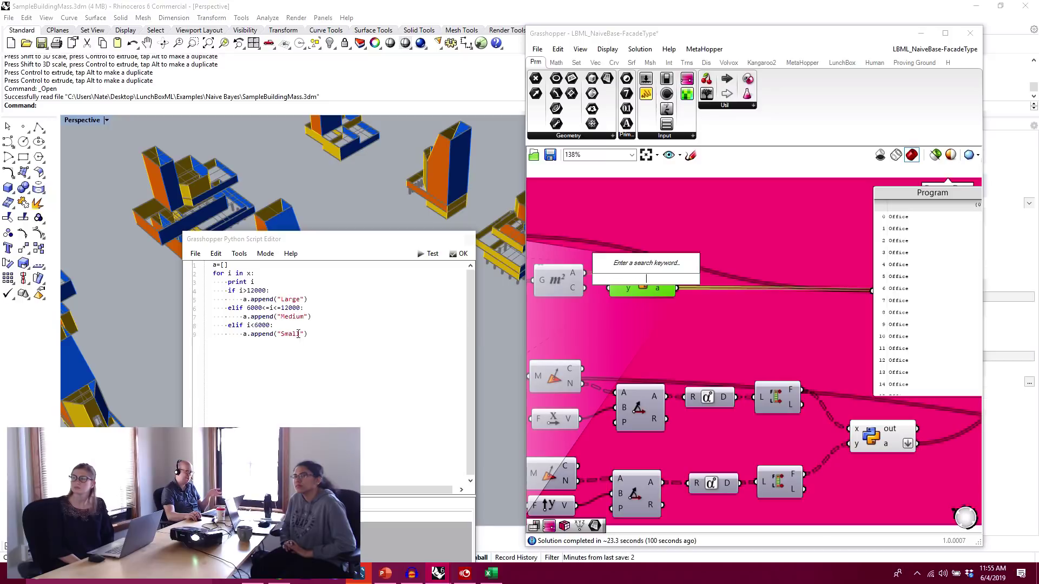
click(470, 240)
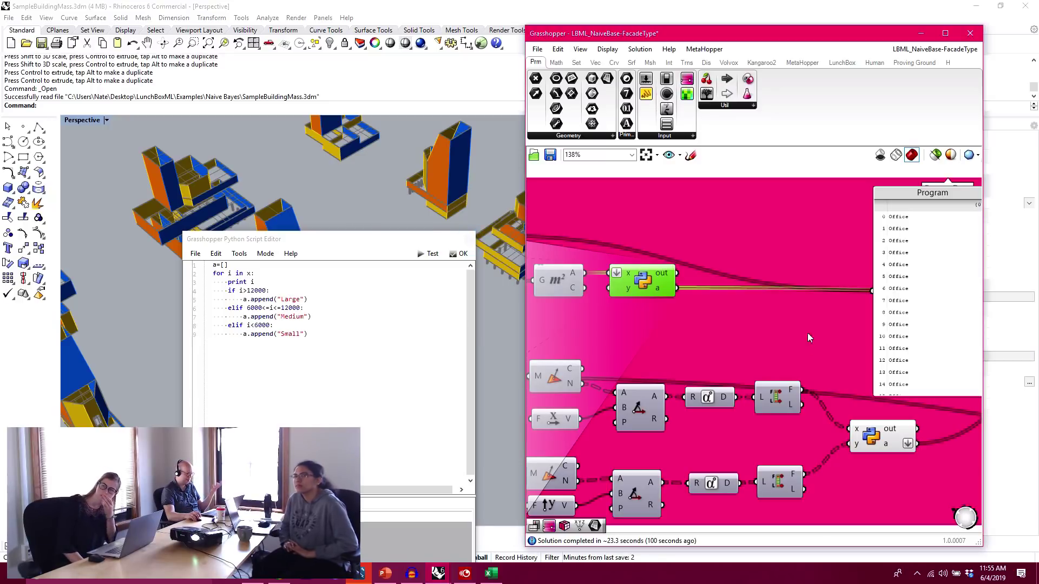
click(470, 240)
- Inspect the Orientation panel under Format Data and the angle and Python components that feed it
right_drag(740, 310, 600, 285)
scroll(761, 297, down, 2)
right_drag(761, 297, 622, 309)
scroll(827, 296, up, 2)
scroll(827, 296, up, 2)
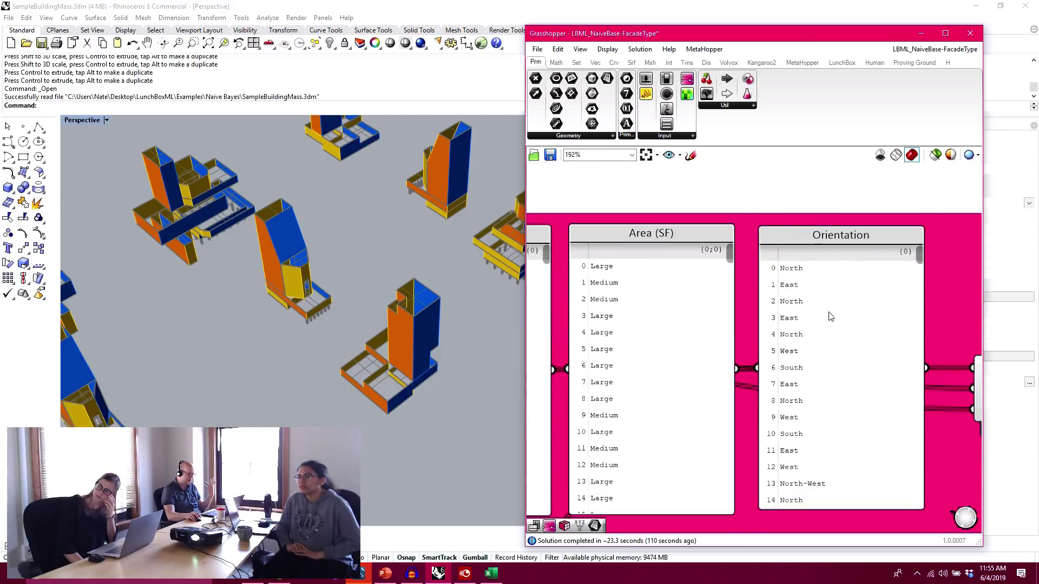
scroll(810, 371, down, 7)
right_drag(599, 381, 677, 320)
scroll(623, 328, up, 4)
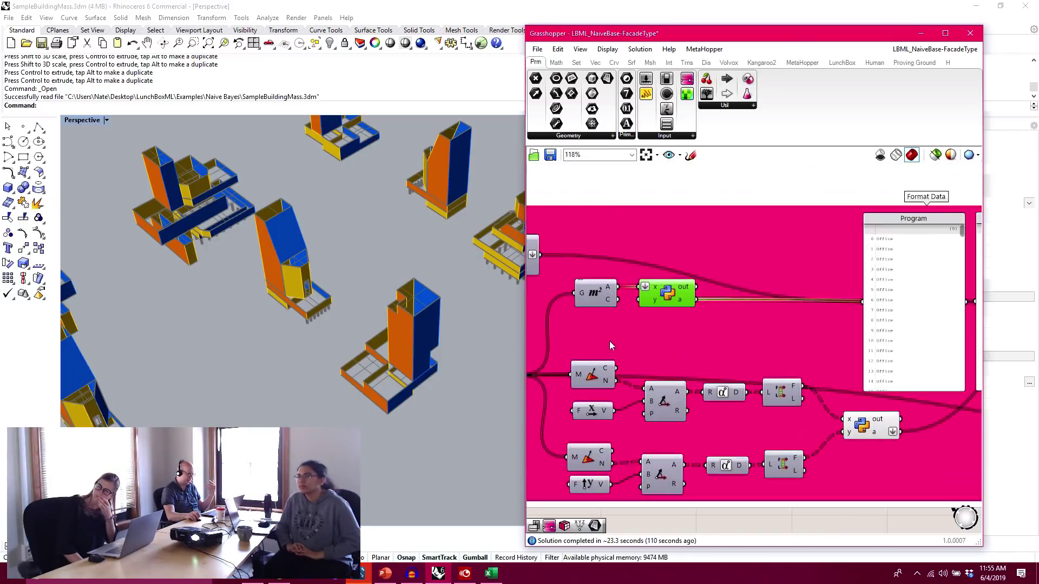
- Follow the Format Data outputs to the Test Data panel and inspect its orientation, size and program entries per building
right_drag(609, 342, 712, 366)
scroll(832, 382, down, 1)
right_drag(874, 369, 720, 360)
scroll(758, 358, down, 3)
mouse_move(879, 345)
right_down()
mouse_move(816, 341)
mouse_move(689, 296)
right_up()
scroll(689, 295, up, 5)
scroll(820, 249, up, 1)
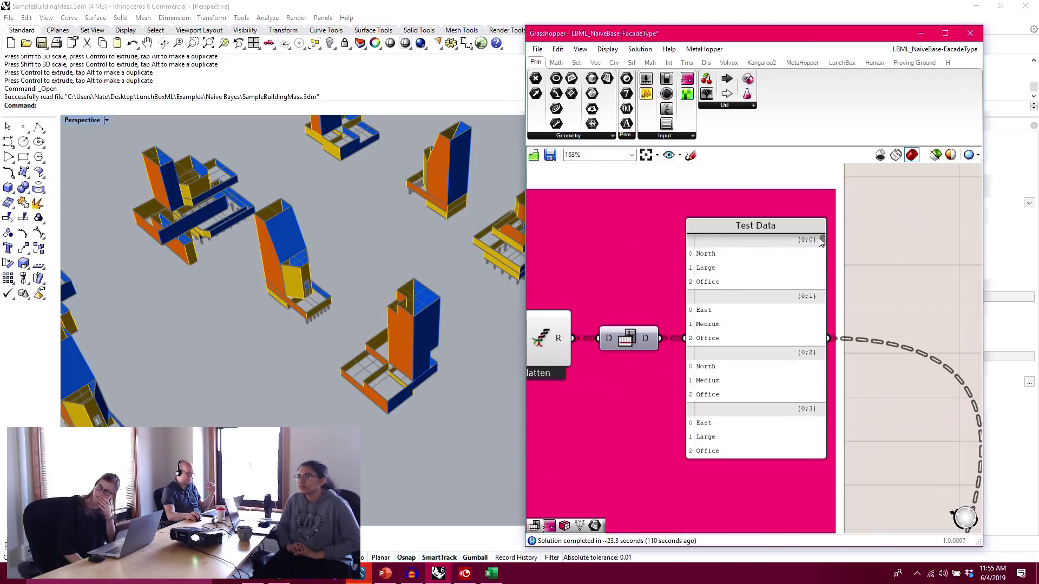
mouse_move(822, 240)
mouse_down()
mouse_move(823, 280)
mouse_move(823, 235)
mouse_up()
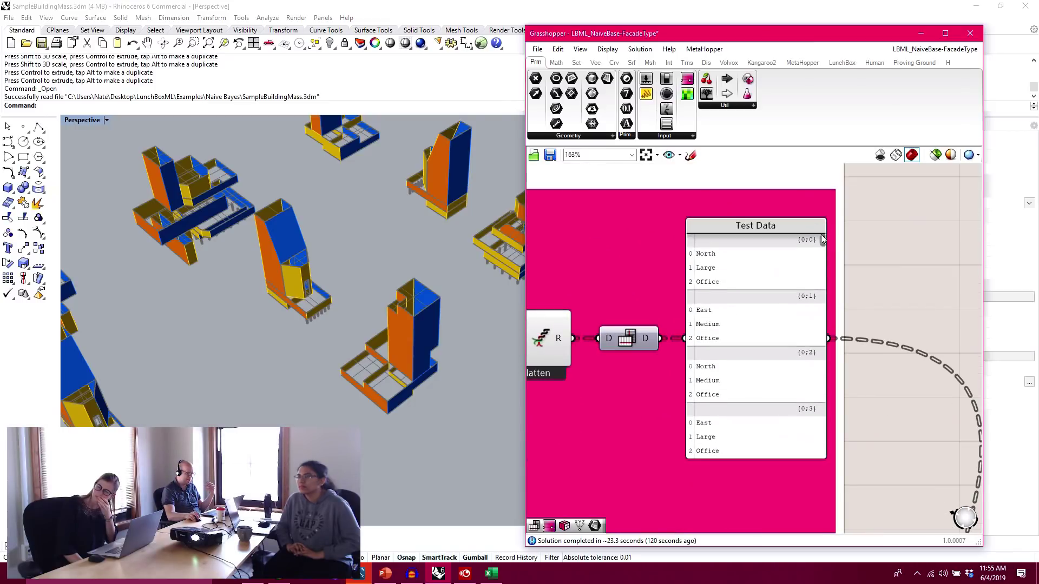
- Trace the Test Data wire to the Naive Bayes component and examine its Test, Data, InNames, OutName and seed inputs
right_drag(861, 296, 743, 255)
scroll(743, 254, down, 6)
right_drag(786, 450, 728, 346)
scroll(728, 346, up, 5)
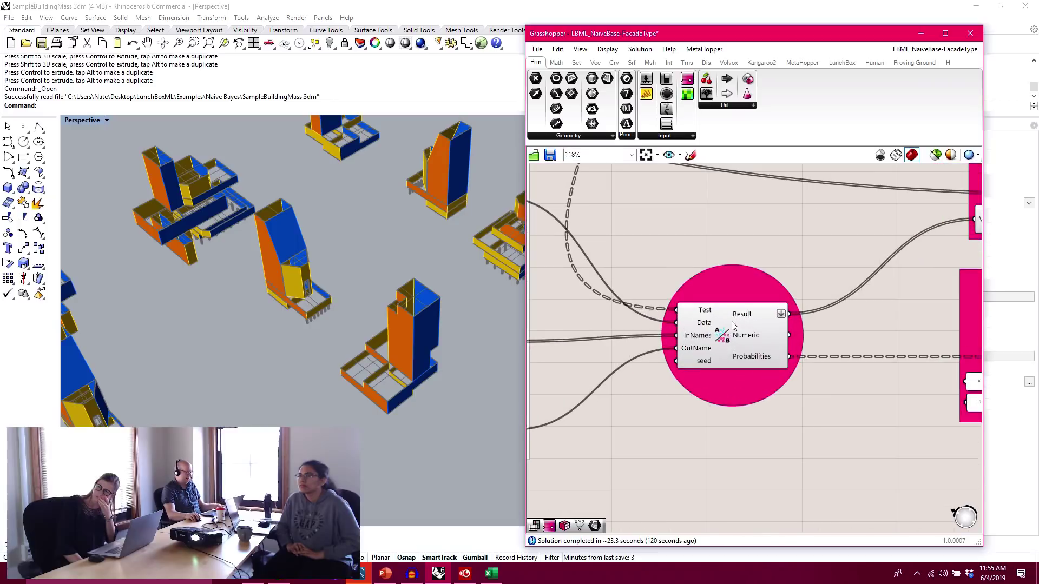
scroll(728, 357, up, 3)
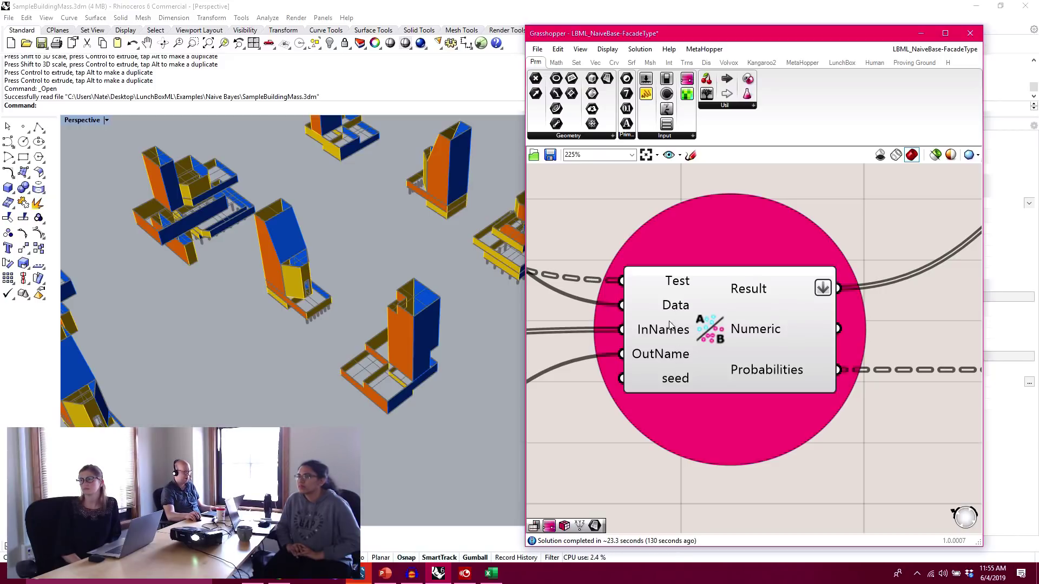
- Compare the Input Column Names and Output Column Name panels with the matching column headings in the Excel training data
scroll(671, 352, down, 4)
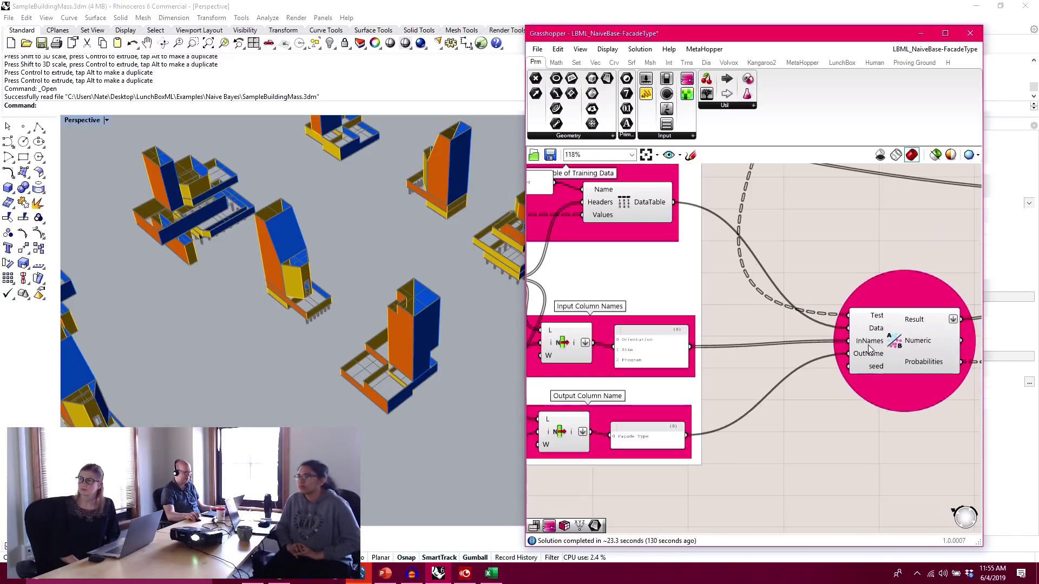
scroll(800, 345, up, 3)
right_drag(618, 361, 669, 348)
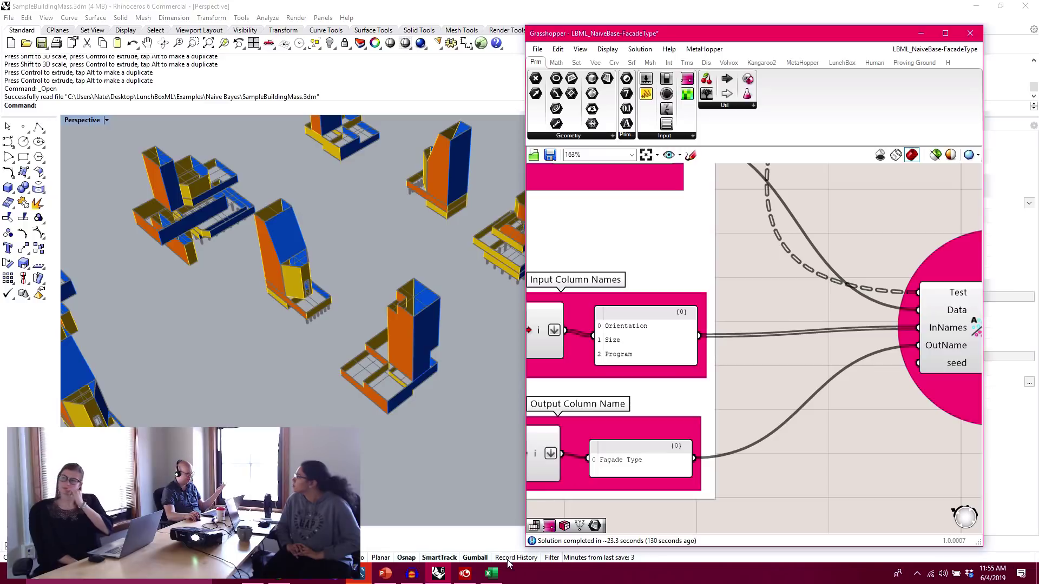
click(492, 572)
drag(93, 144, 269, 144)
click(438, 186)
click(902, 245)
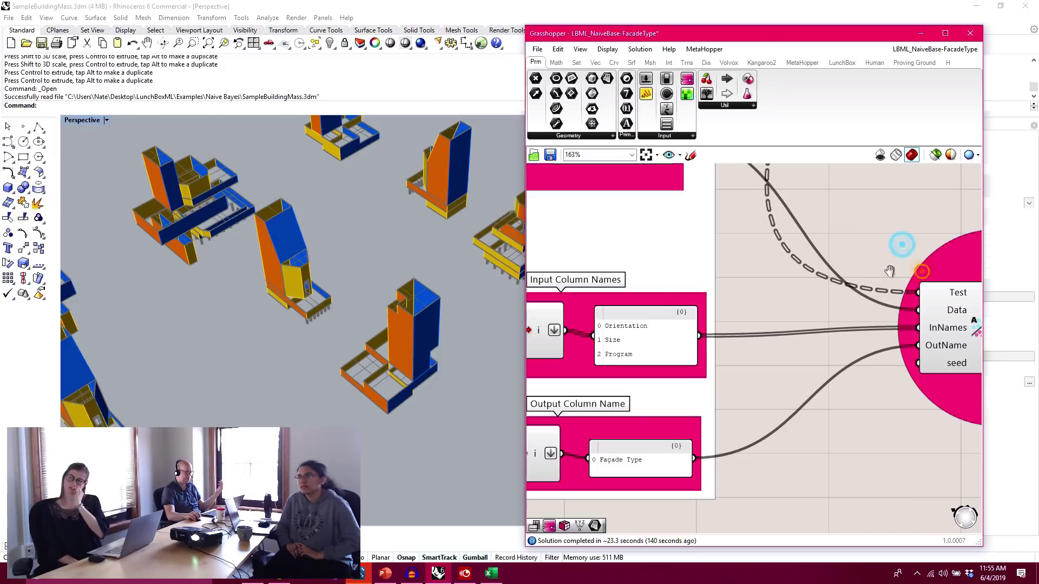
- Add a panel next to the Naive Bayes component and connect it to the Result output
right_drag(890, 271, 765, 287)
scroll(765, 287, down, 4)
right_drag(887, 309, 679, 367)
scroll(735, 270, up, 2)
right_drag(762, 273, 672, 361)
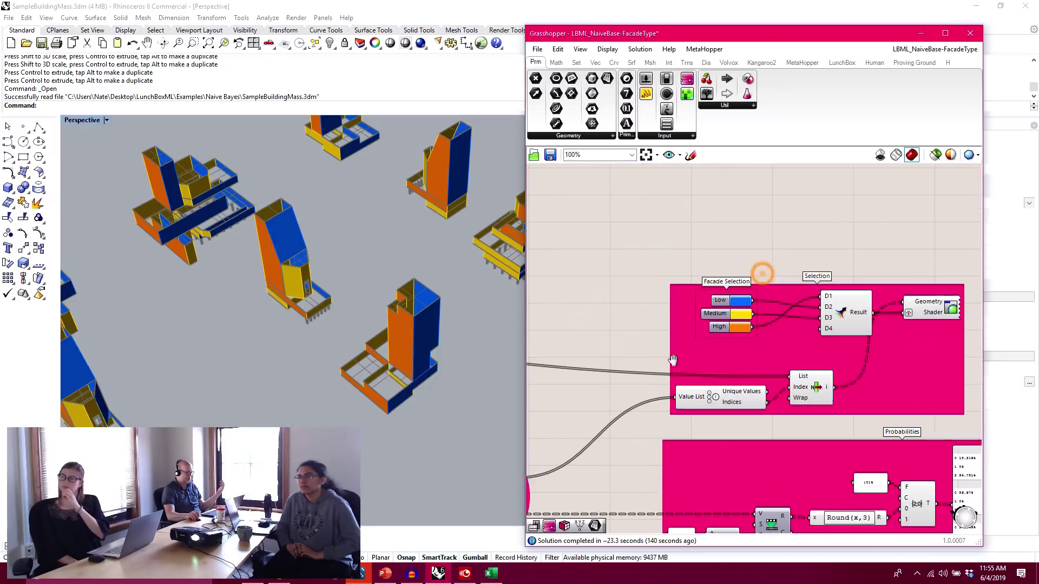
scroll(784, 314, up, 2)
right_drag(700, 282, 920, 286)
scroll(610, 376, up, 3)
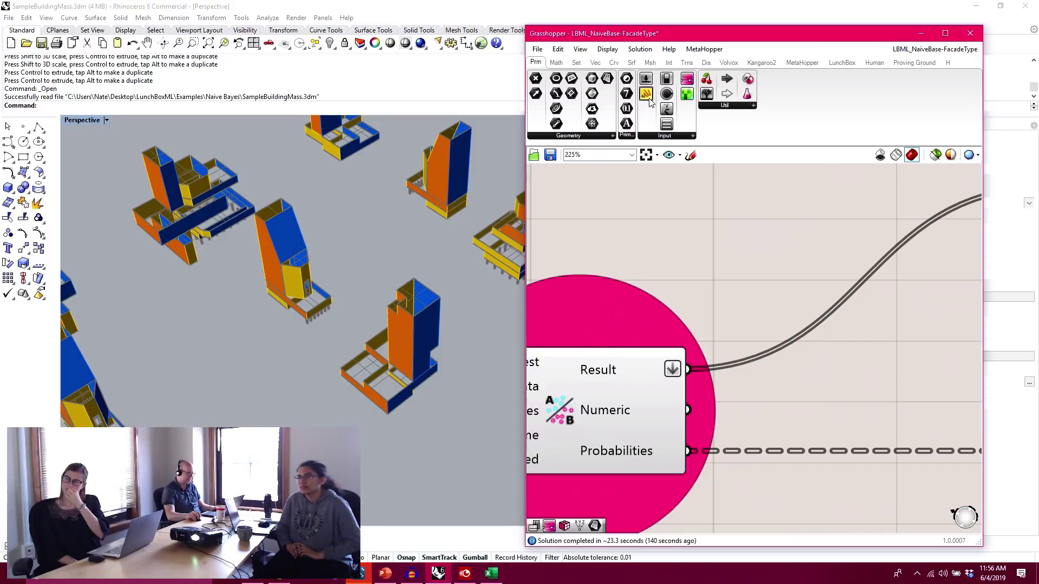
drag(650, 102, 792, 340)
drag(728, 266, 737, 270)
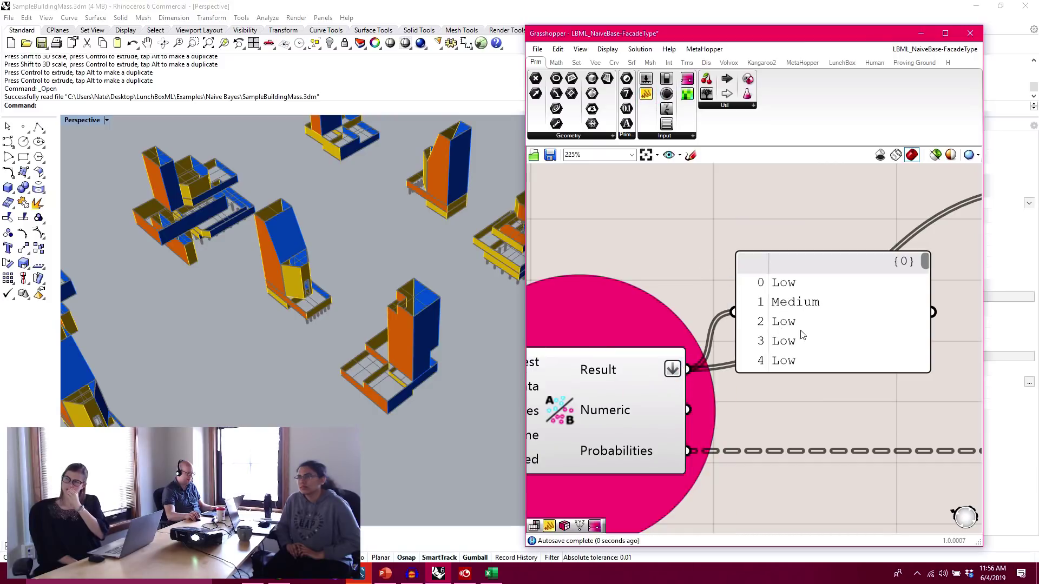
- Enlarge the new result panel and place it in the empty canvas area above the Naive Bayes component
drag(804, 339, 804, 260)
drag(926, 292, 927, 390)
drag(873, 326, 834, 350)
right_drag(883, 297, 801, 409)
scroll(801, 410, down, 4)
drag(753, 397, 734, 198)
- Examine the Low, Medium and High colour swatches in Facade Selection and compare them with the coloured buildings in the Rhino viewport
right_drag(909, 272, 699, 246)
scroll(787, 242, up, 3)
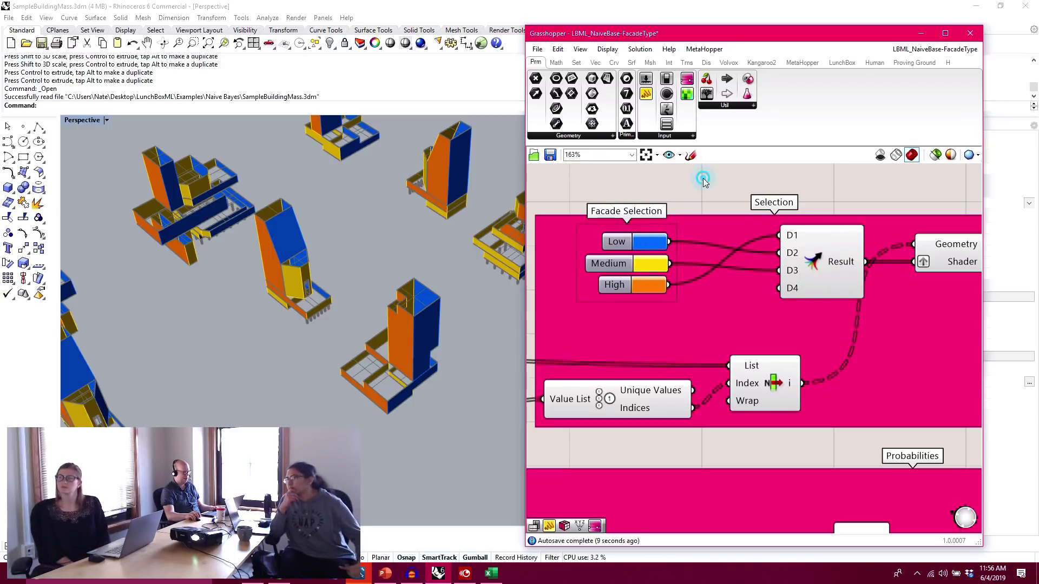
right_drag(433, 271, 321, 241)
scroll(395, 258, up, 3)
scroll(398, 233, down, 9)
right_drag(397, 233, 420, 224)
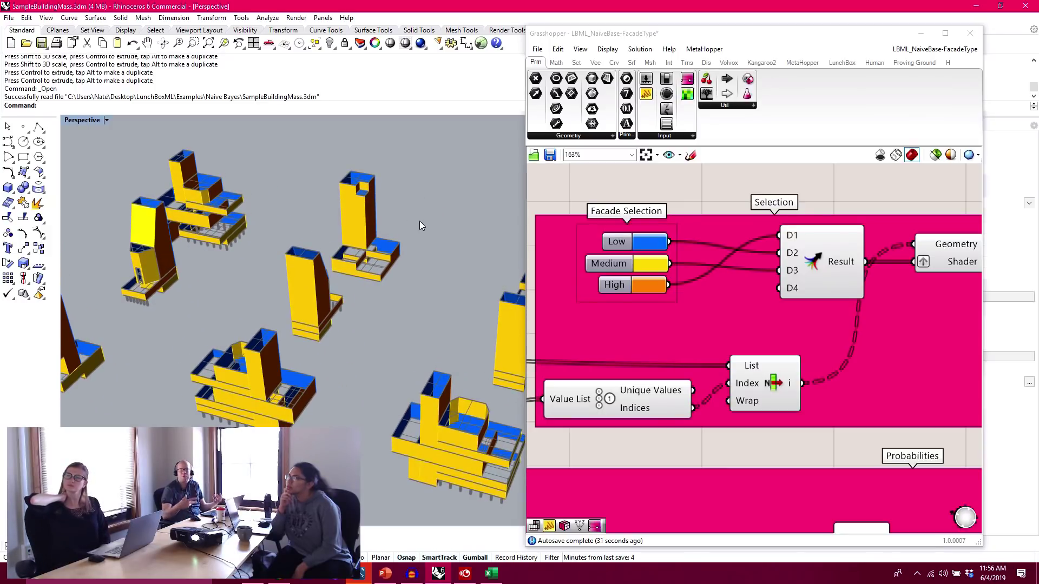
right_drag(309, 265, 283, 261)
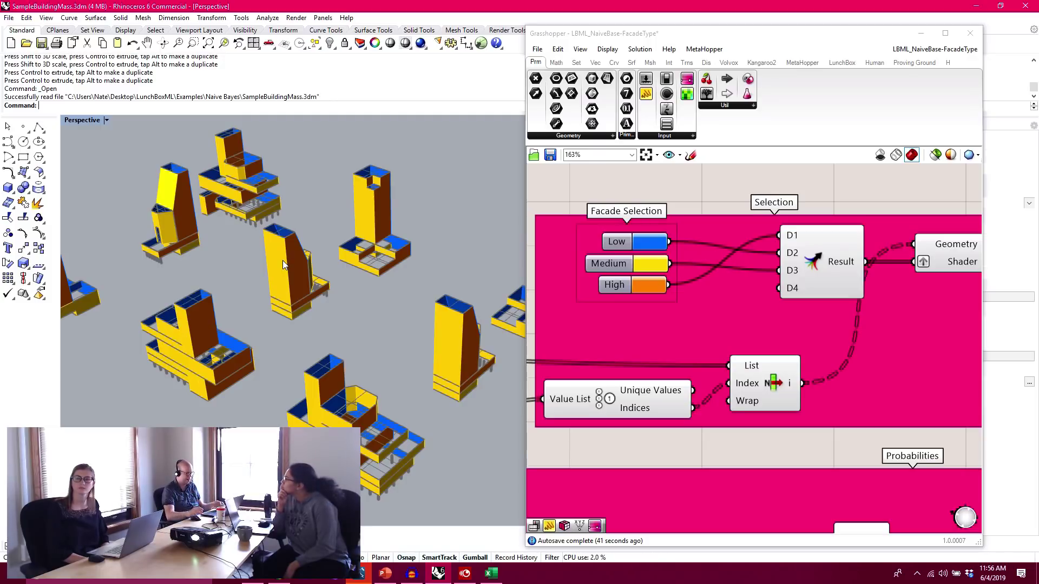
- Trace the Probabilities output of the Naive Bayes component toward its group and examine the coloured building masses from another angle
right_drag(804, 364, 762, 262)
scroll(762, 241, down, 2)
right_drag(801, 298, 752, 225)
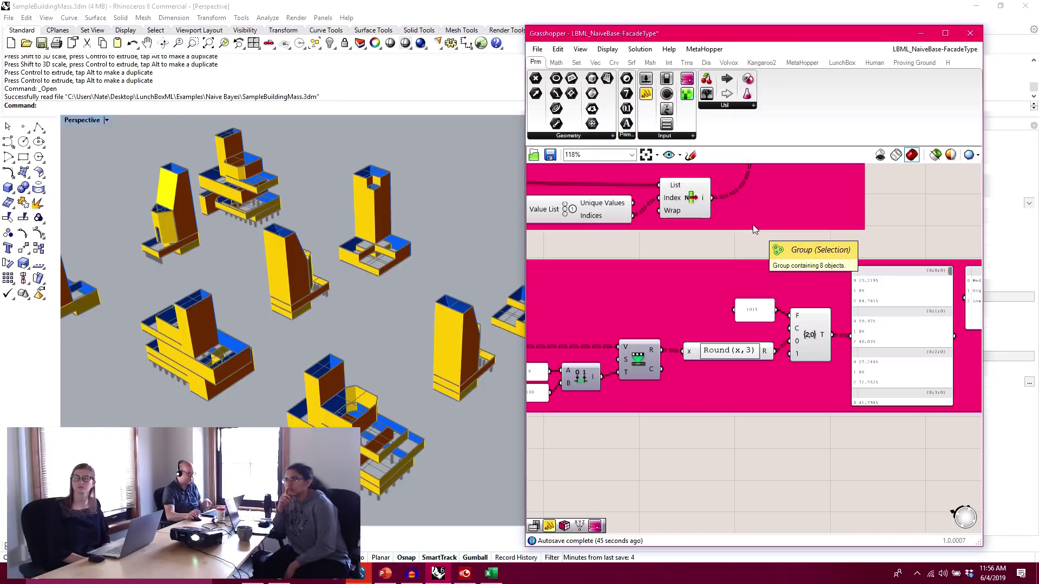
right_drag(728, 308, 873, 299)
scroll(865, 306, down, 2)
right_drag(602, 276, 657, 263)
scroll(656, 268, up, 4)
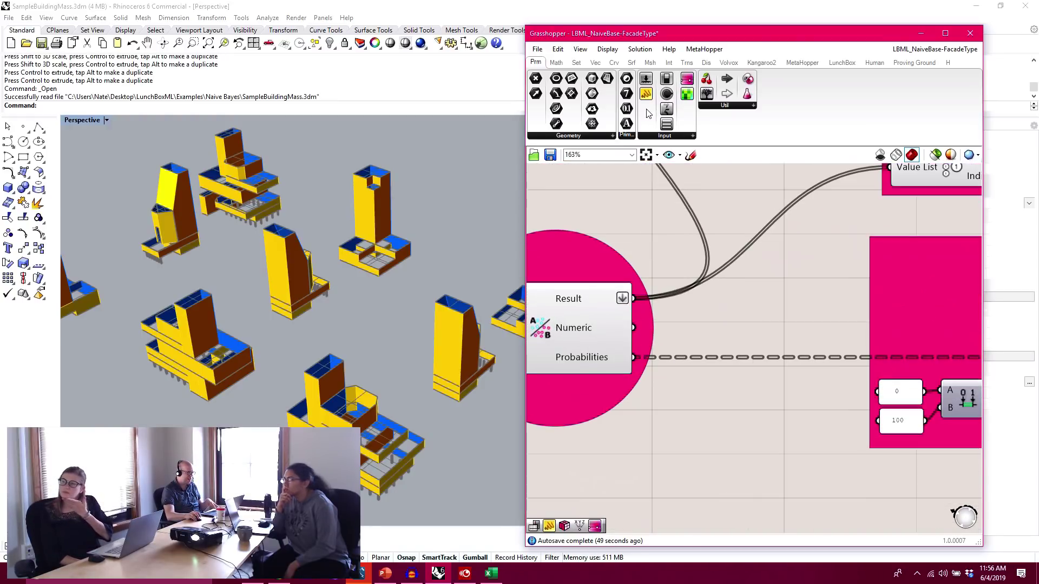
click(415, 275)
scroll(406, 270, down, 4)
scroll(402, 262, up, 5)
right_drag(355, 272, 335, 295)
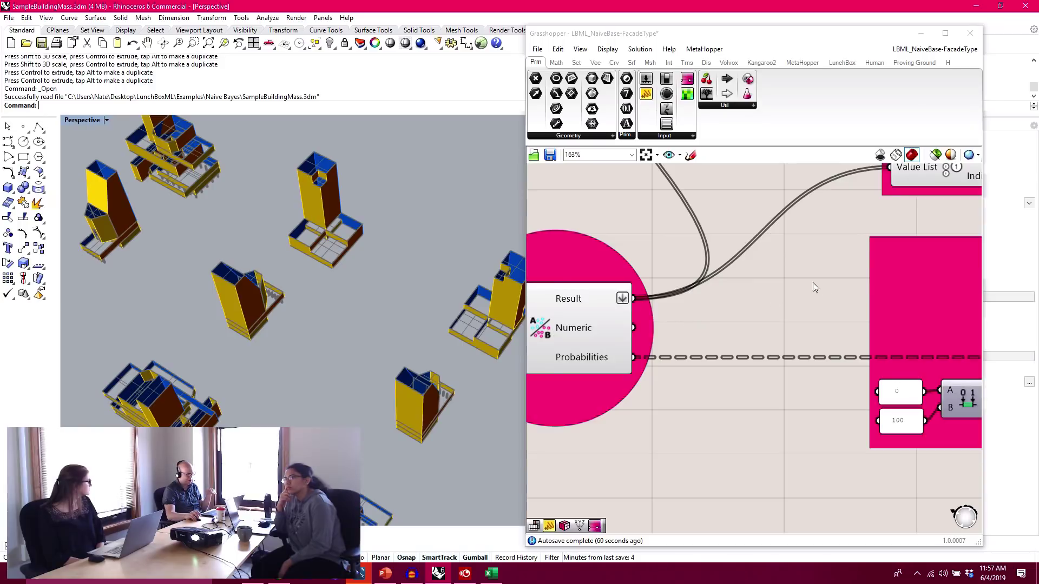
- Inspect the percentages in the Probabilities group against its Medium, High and Low key, then survey the surrounding output groups
right_drag(975, 327, 800, 311)
right_drag(946, 314, 626, 290)
scroll(898, 301, up, 1)
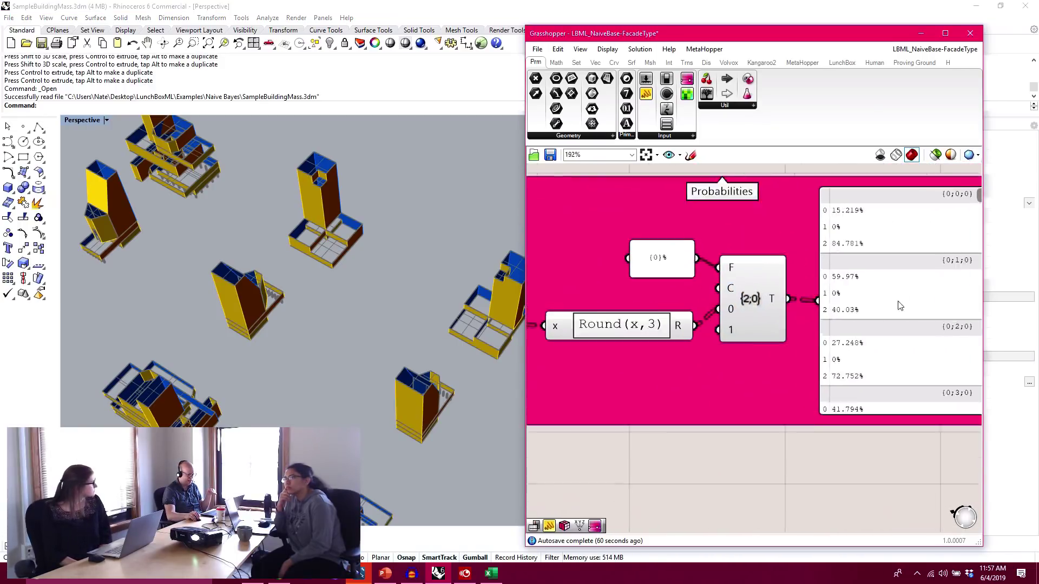
scroll(900, 306, up, 1)
right_drag(893, 254, 812, 301)
right_drag(881, 316, 812, 332)
right_drag(773, 278, 741, 269)
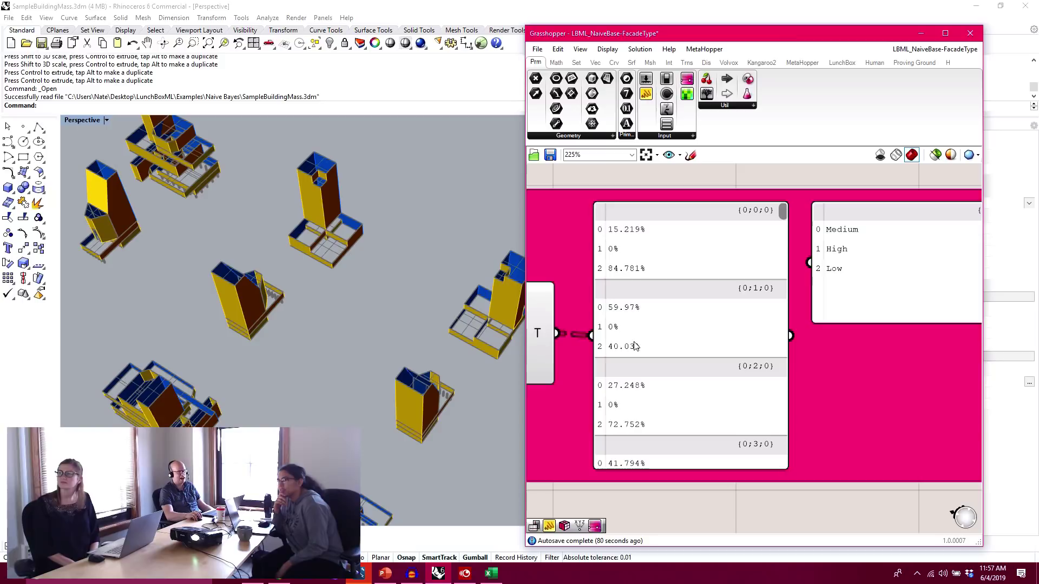
mouse_move(782, 212)
mouse_down()
mouse_move(783, 283)
mouse_move(790, 210)
mouse_up()
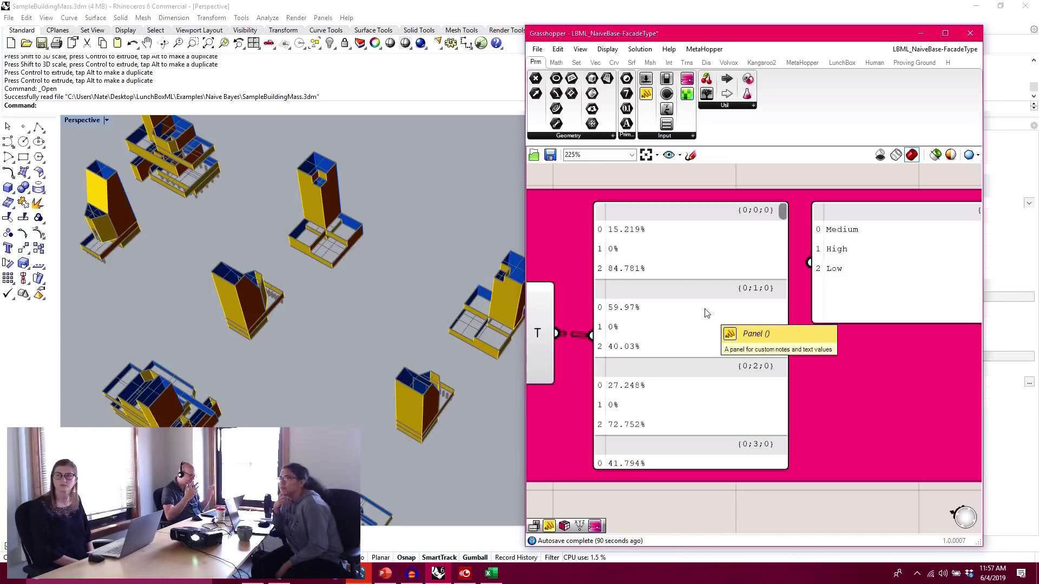
scroll(707, 333, down, 5)
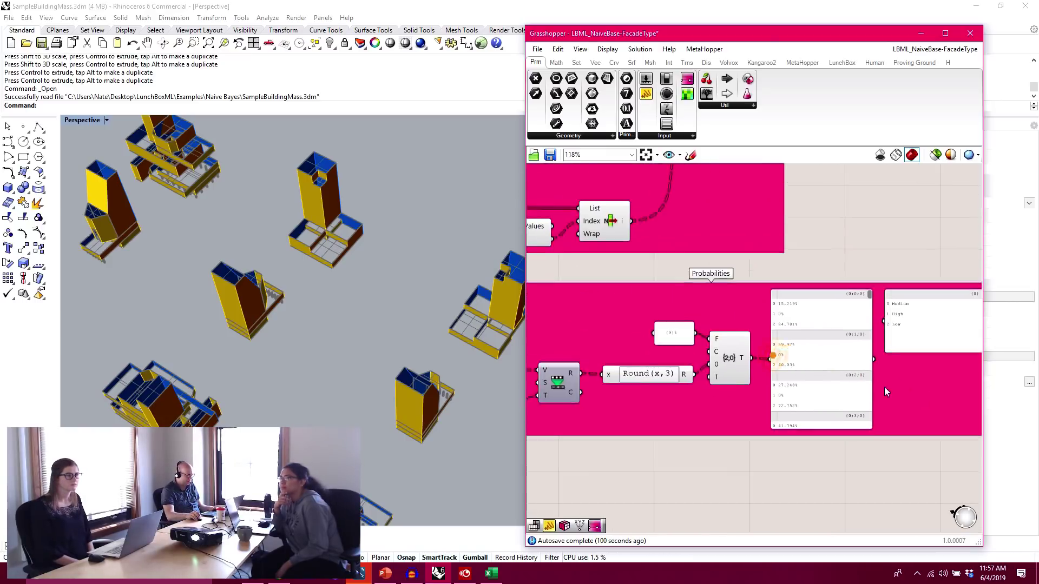
scroll(891, 282, down, 2)
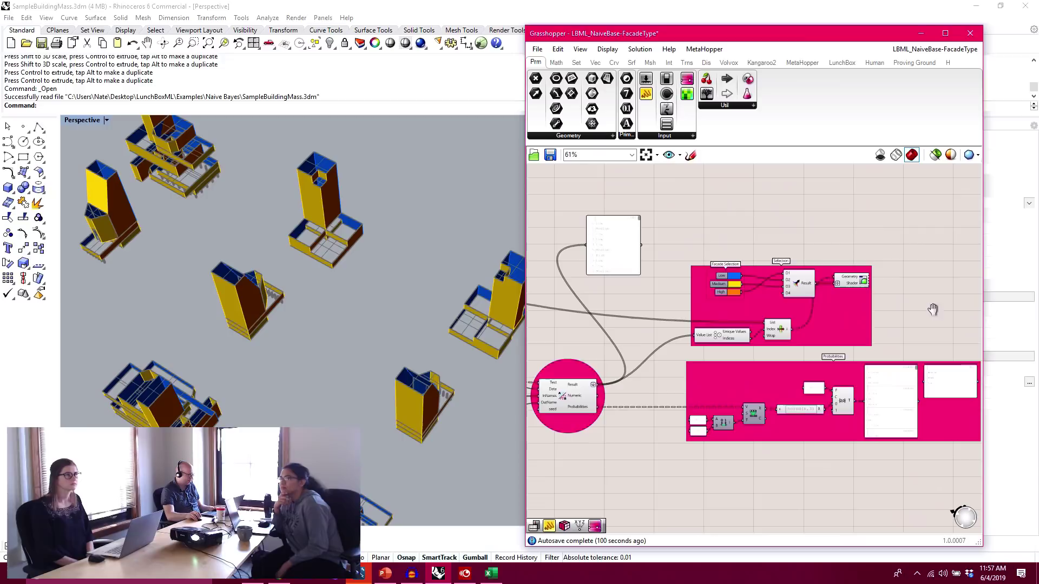
right_drag(932, 309, 903, 295)
scroll(897, 275, up, 2)
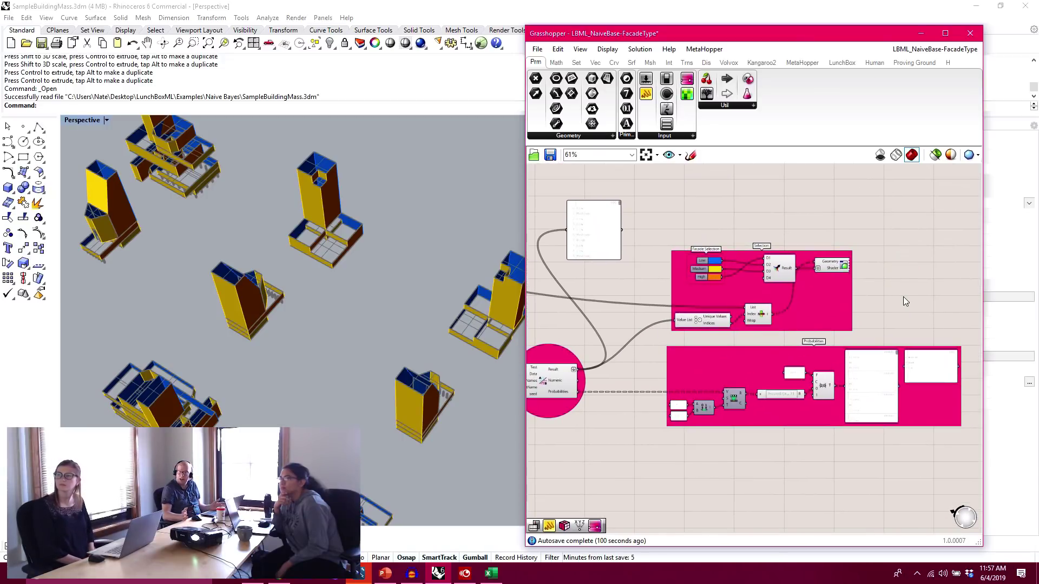